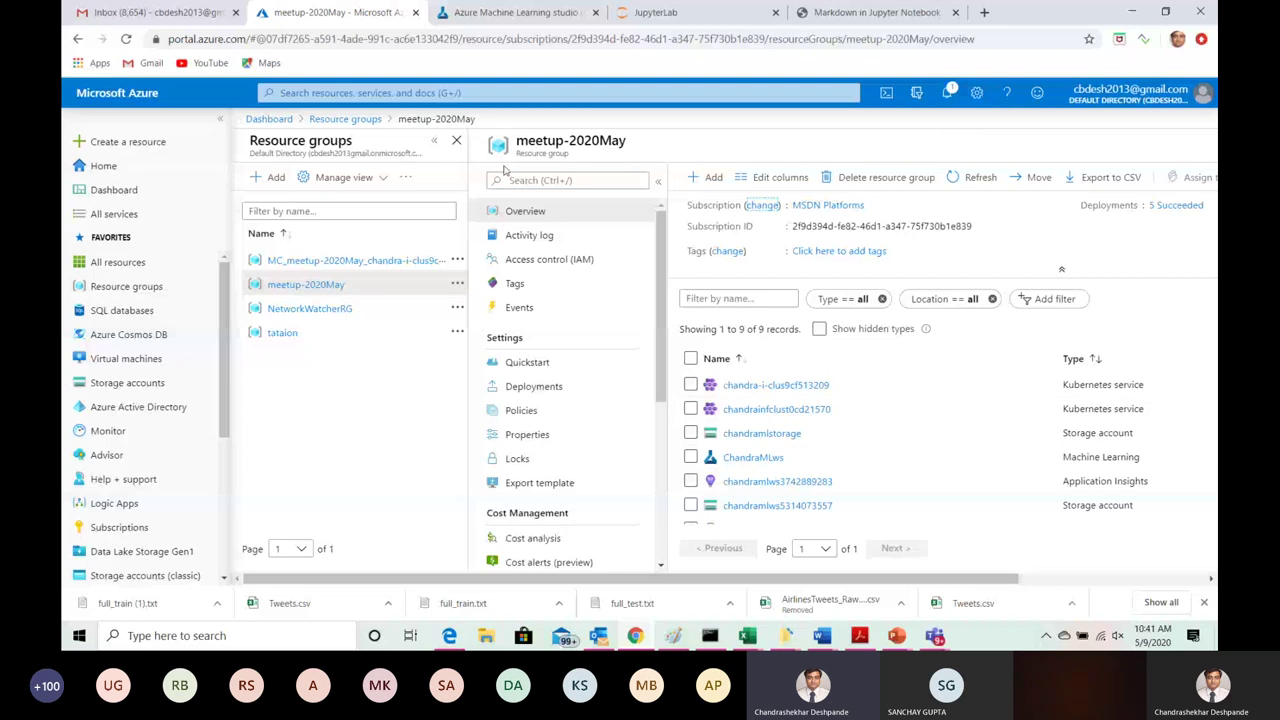
Step: From the meetup-2020May resource group, search the Marketplace for 'Machine' and start creating a Machine Learning workspace
left_click(343, 119)
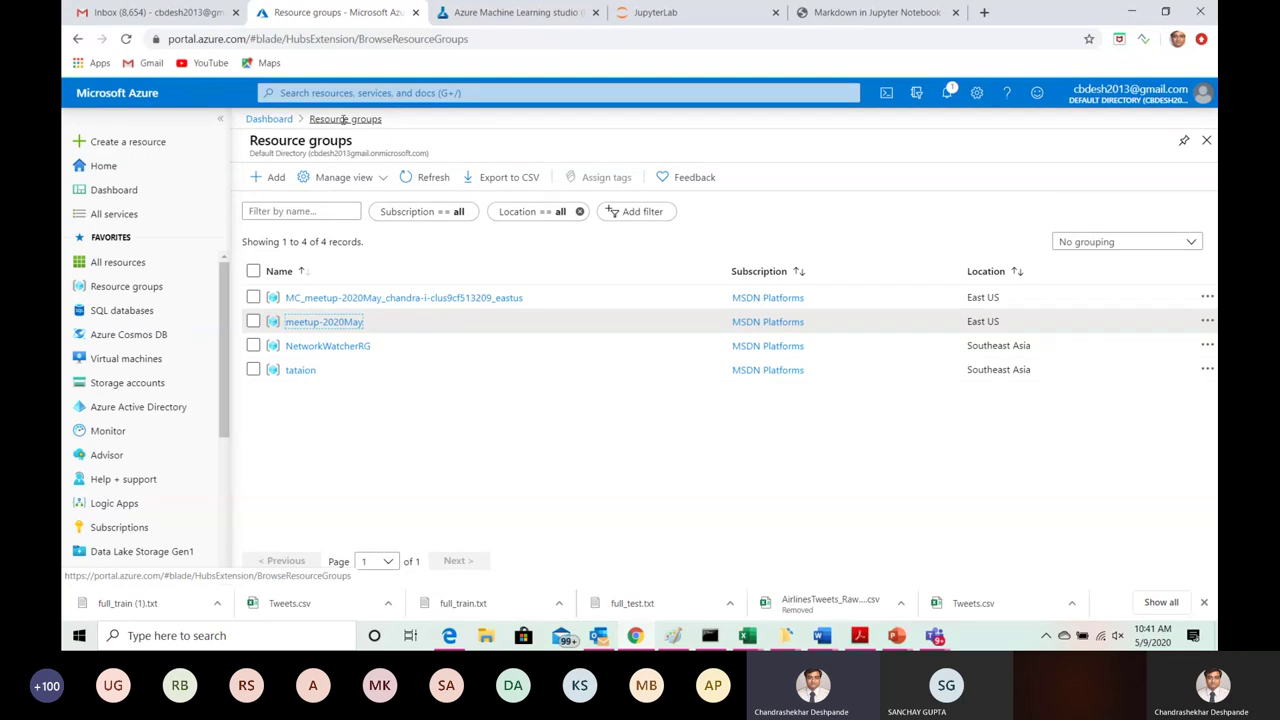
left_click(328, 322)
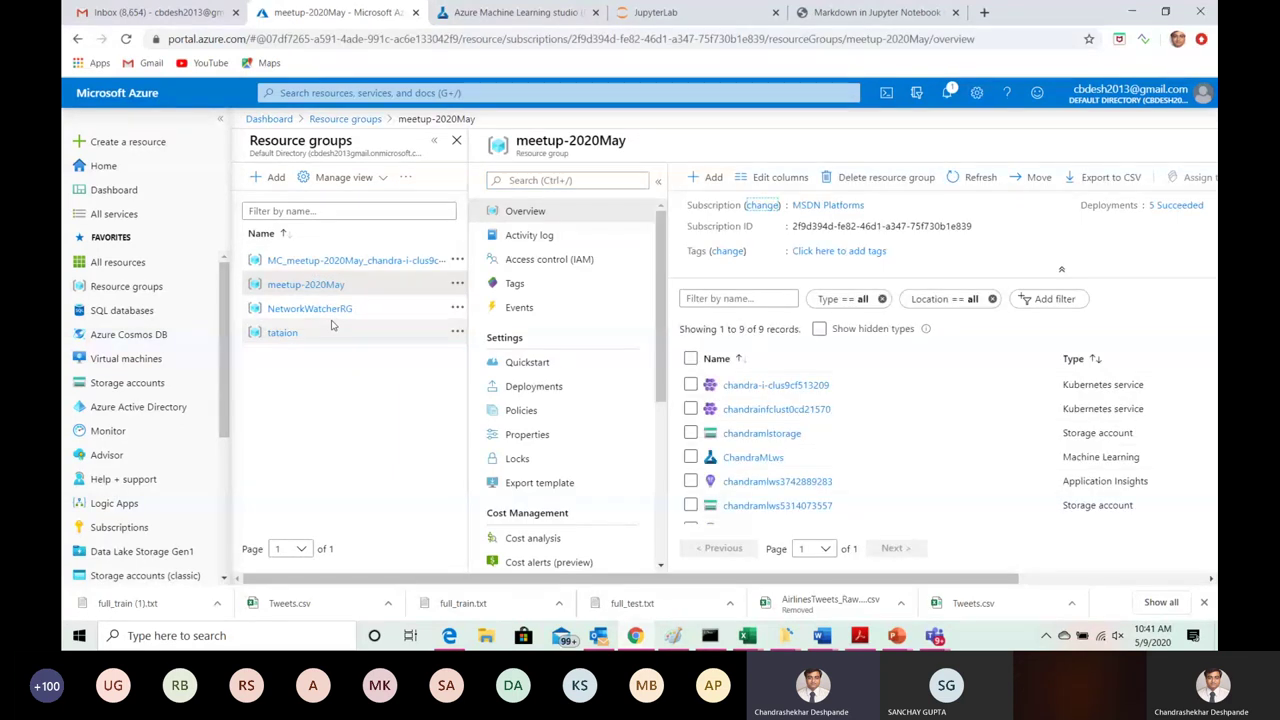
left_click(708, 178)
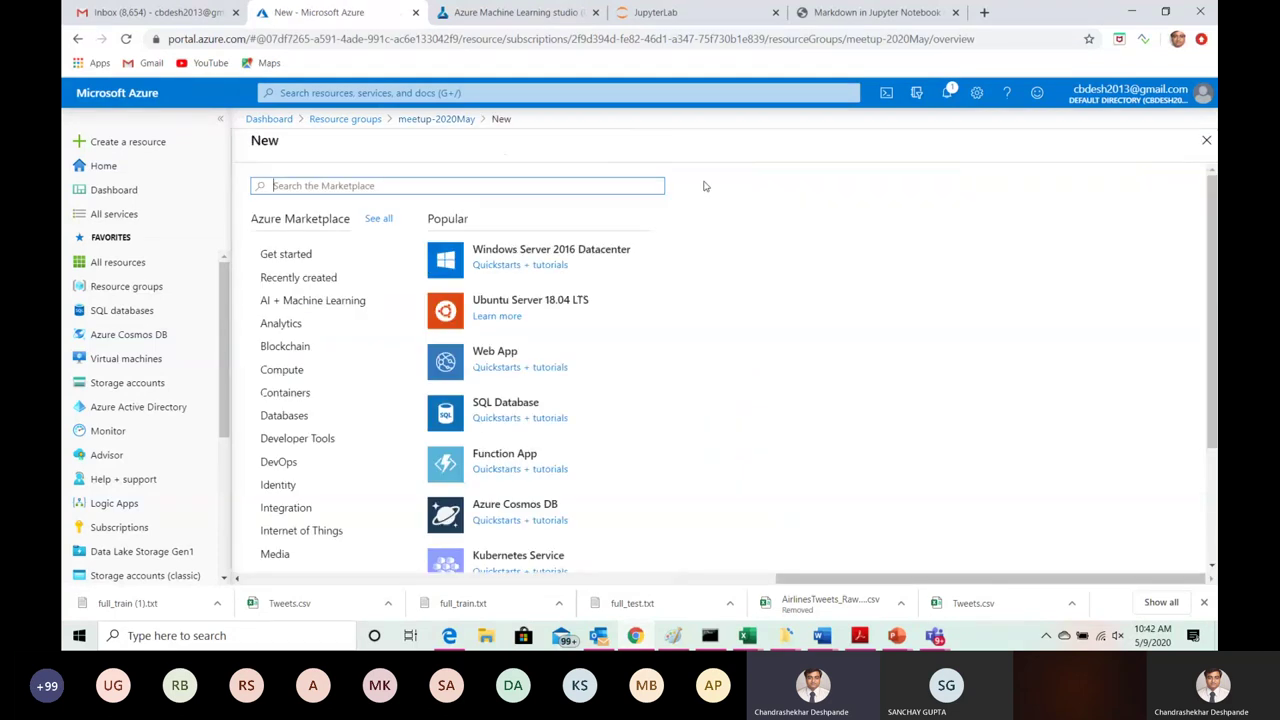
left_click(350, 182)
type("Machine")
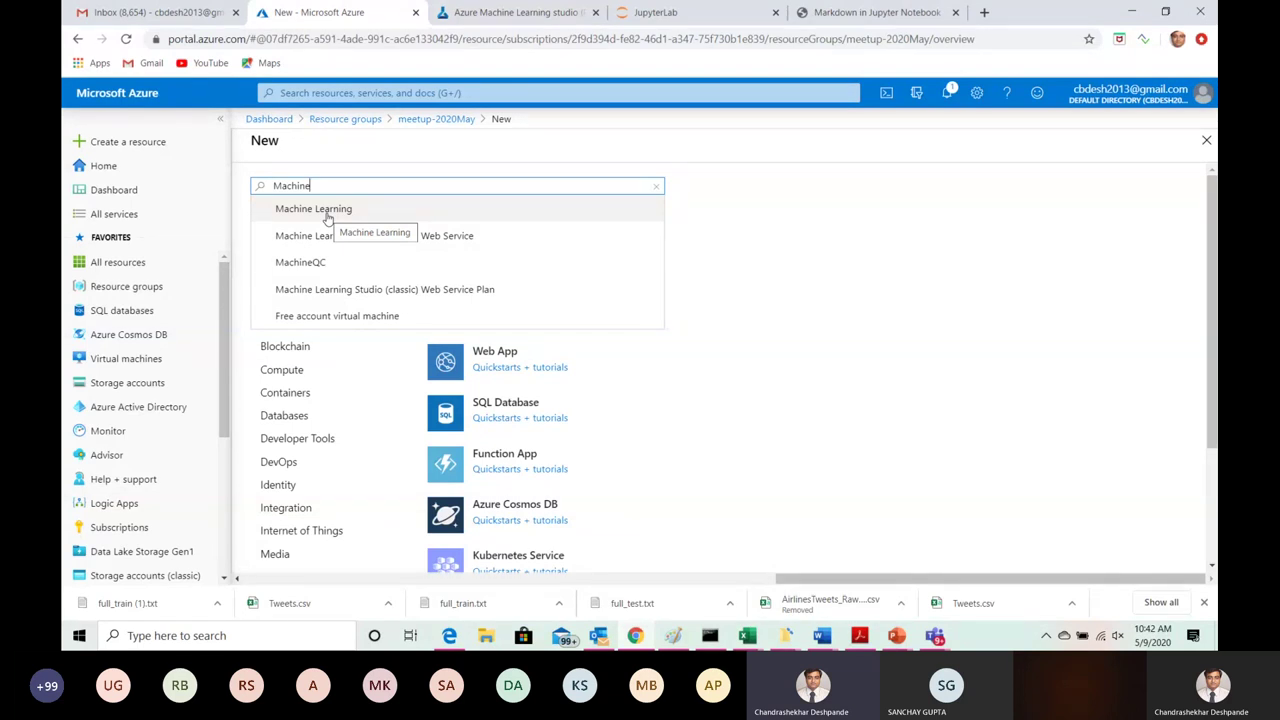
left_click(327, 216)
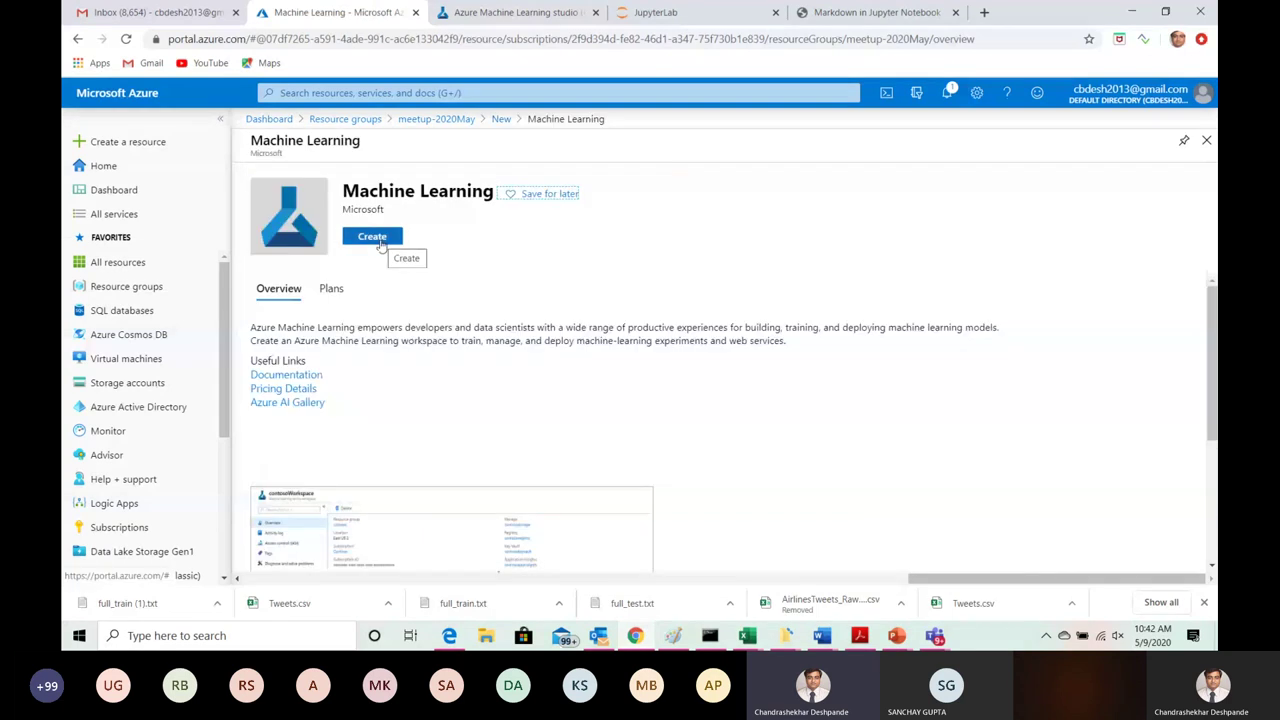
left_click(380, 240)
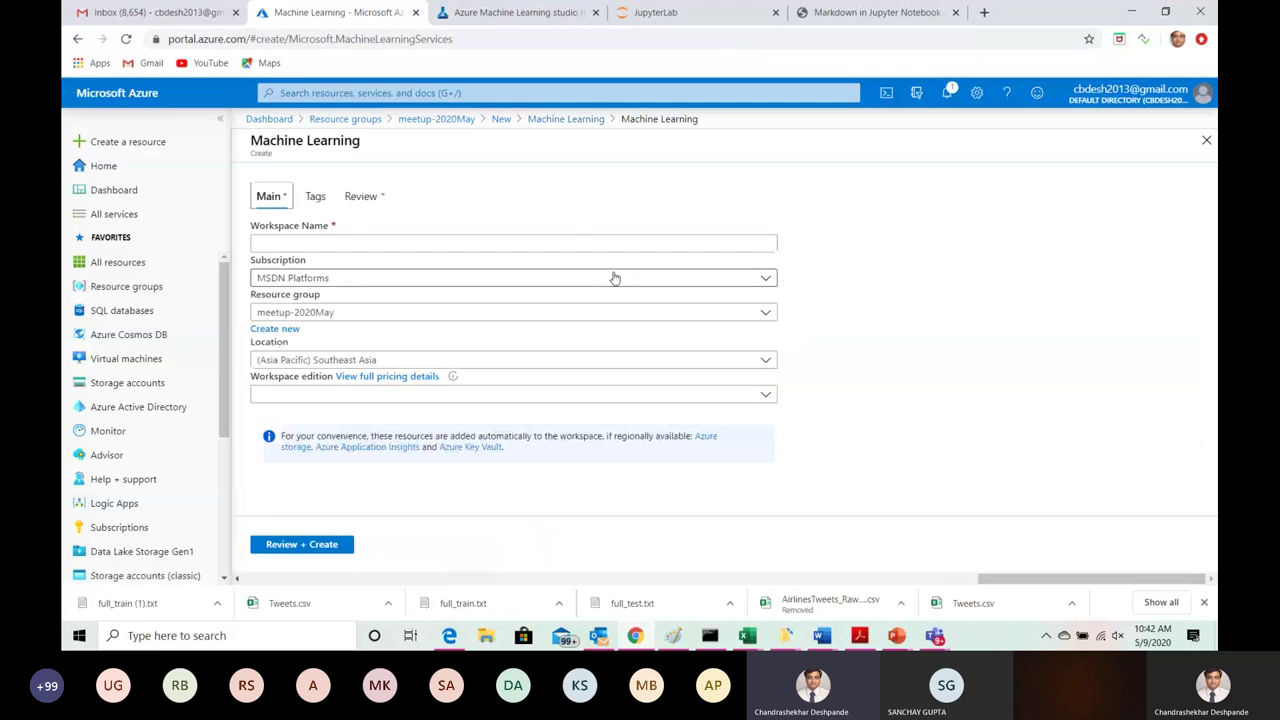
Step: Show the Basic and Enterprise workspace edition options in the new workspace form
left_click(379, 241)
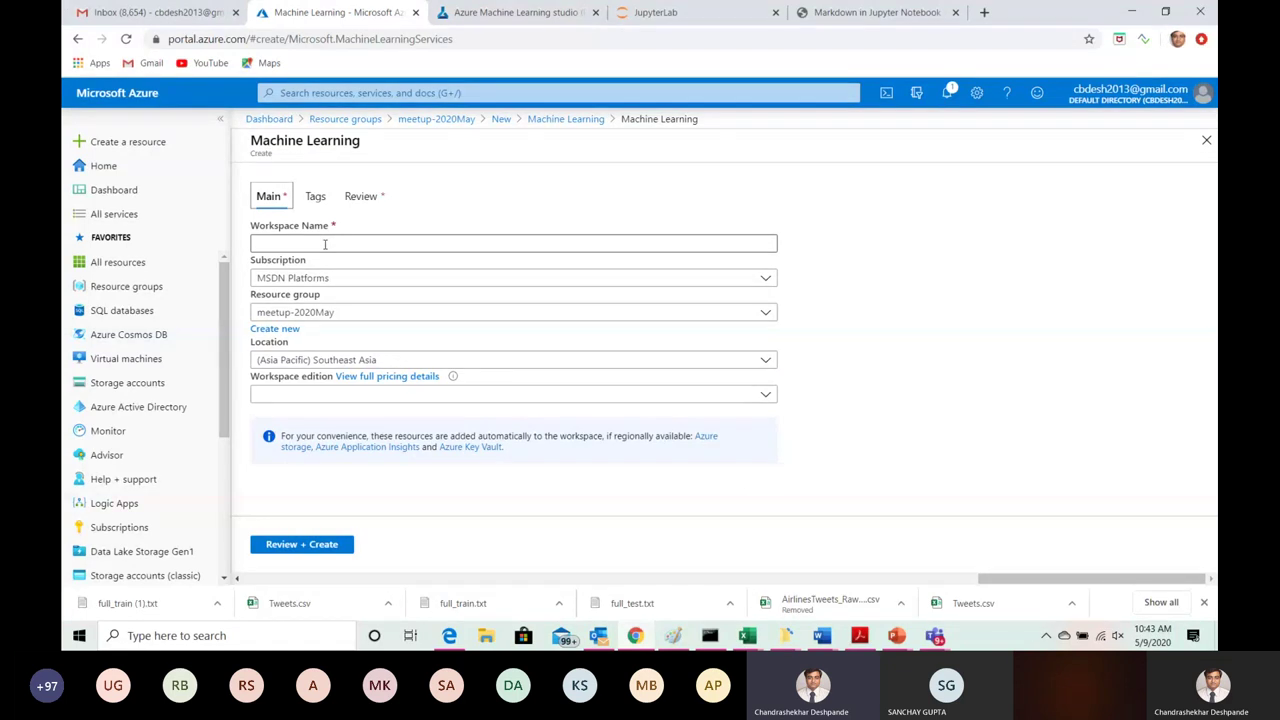
left_click(325, 244)
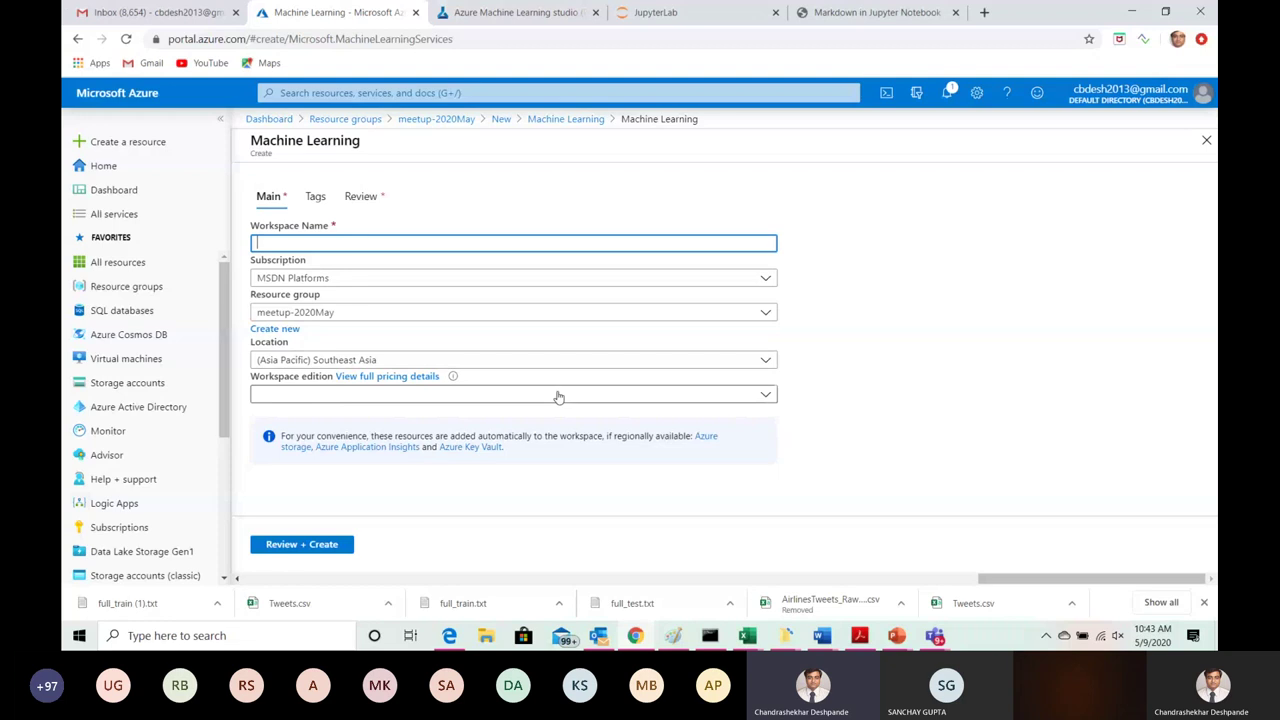
left_click(766, 396)
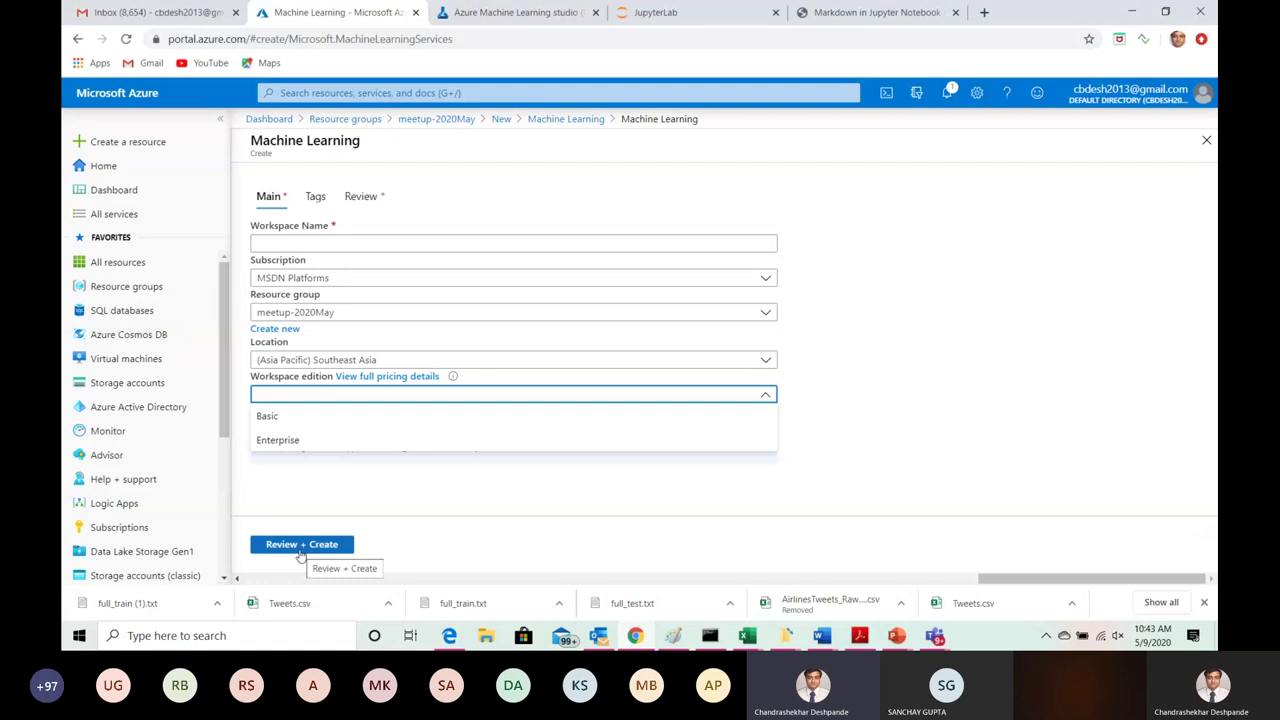
Step: Open the ChandraMLws workspace from meetup-2020May and view it in Machine Learning studio
left_click(440, 119)
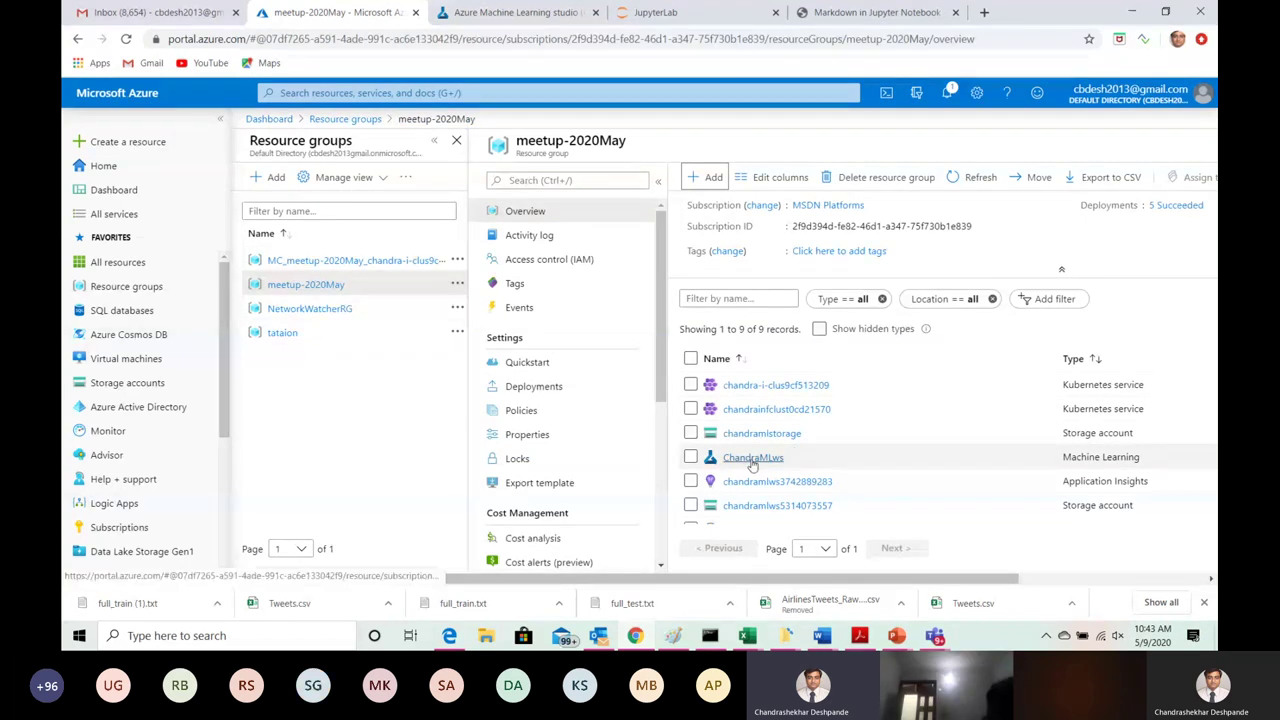
left_click(752, 458)
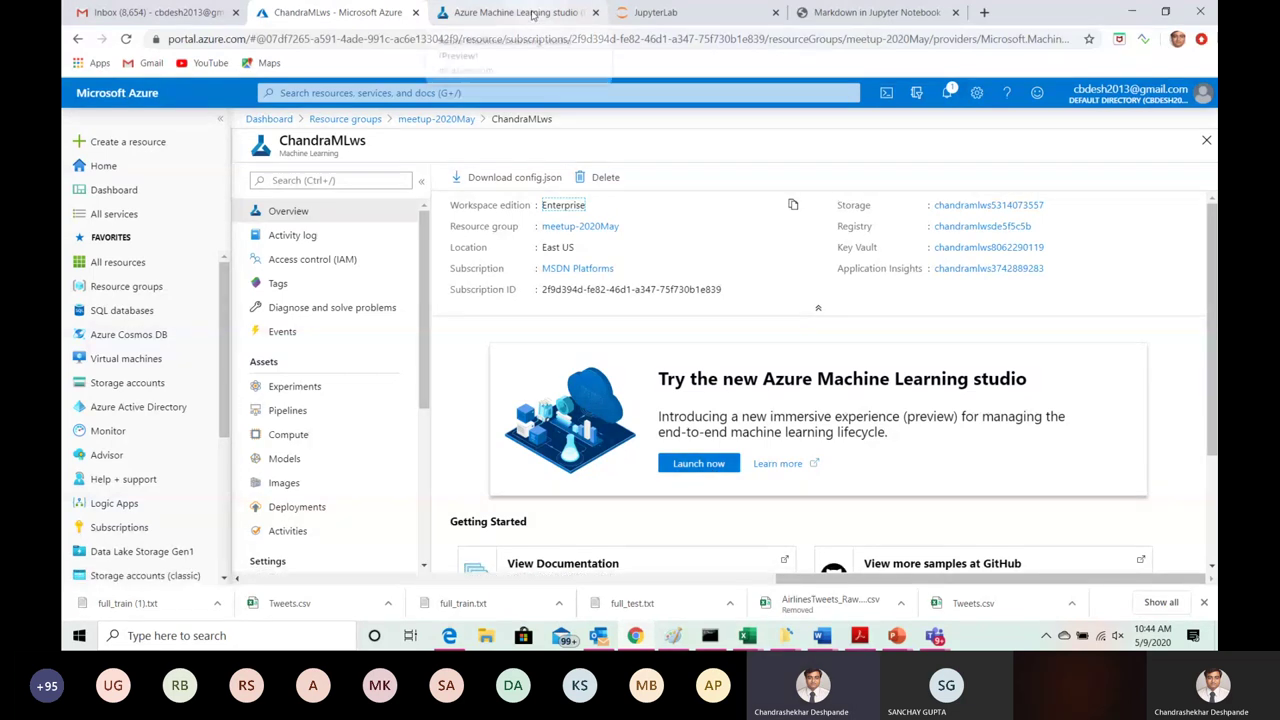
left_click(533, 13)
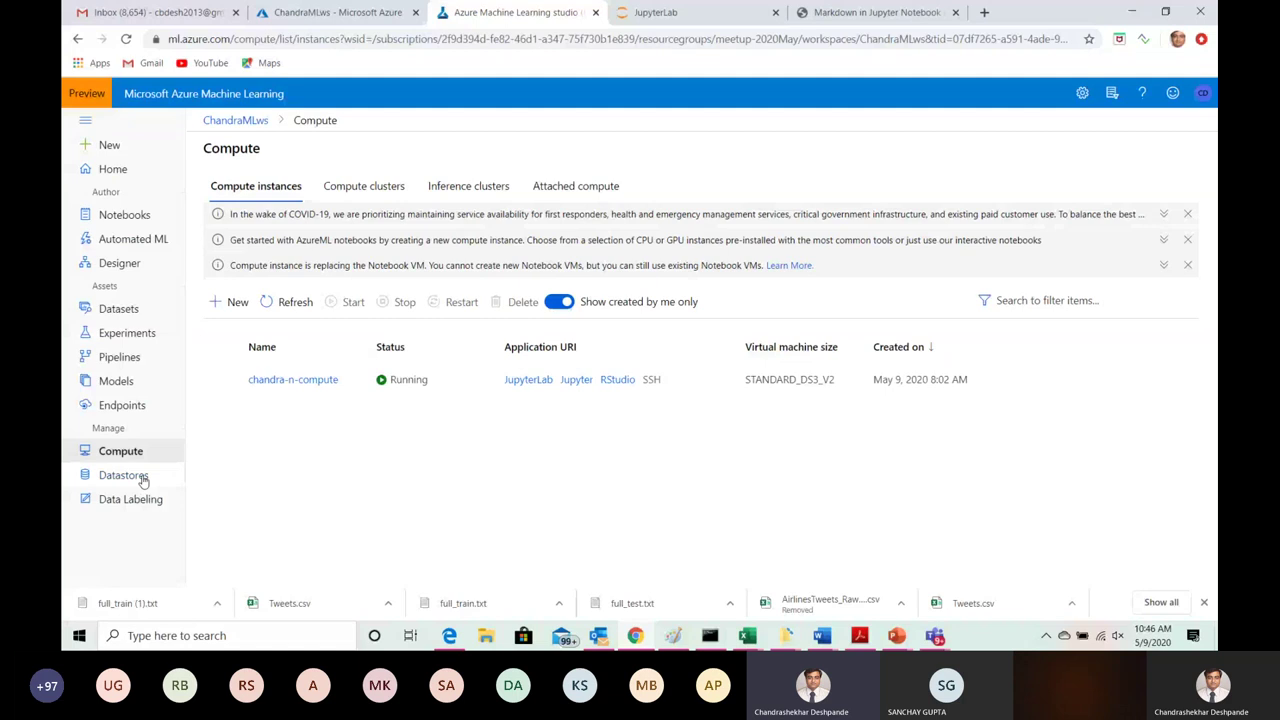
Step: Open the Datastores page under Manage in the studio sidebar
left_click(140, 478)
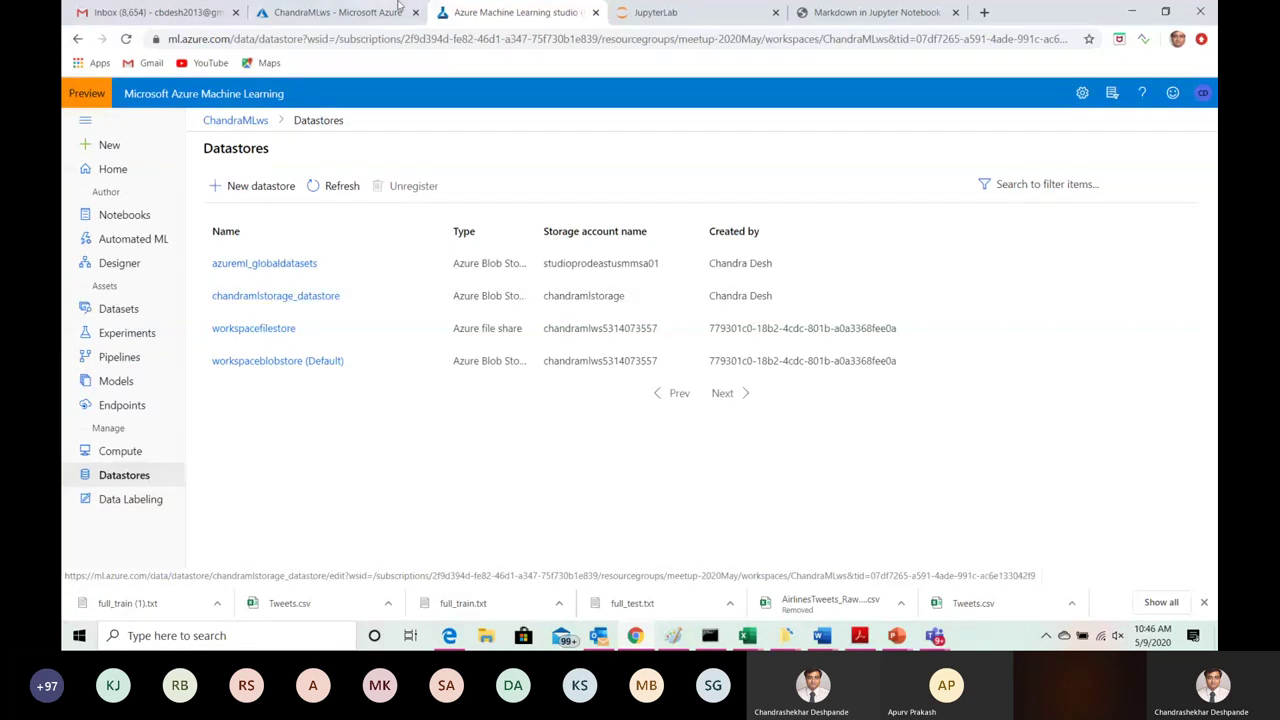
Step: Browse chandramlstorage's data container into the loan folder holding LoanData_Raw.csv
left_click(340, 12)
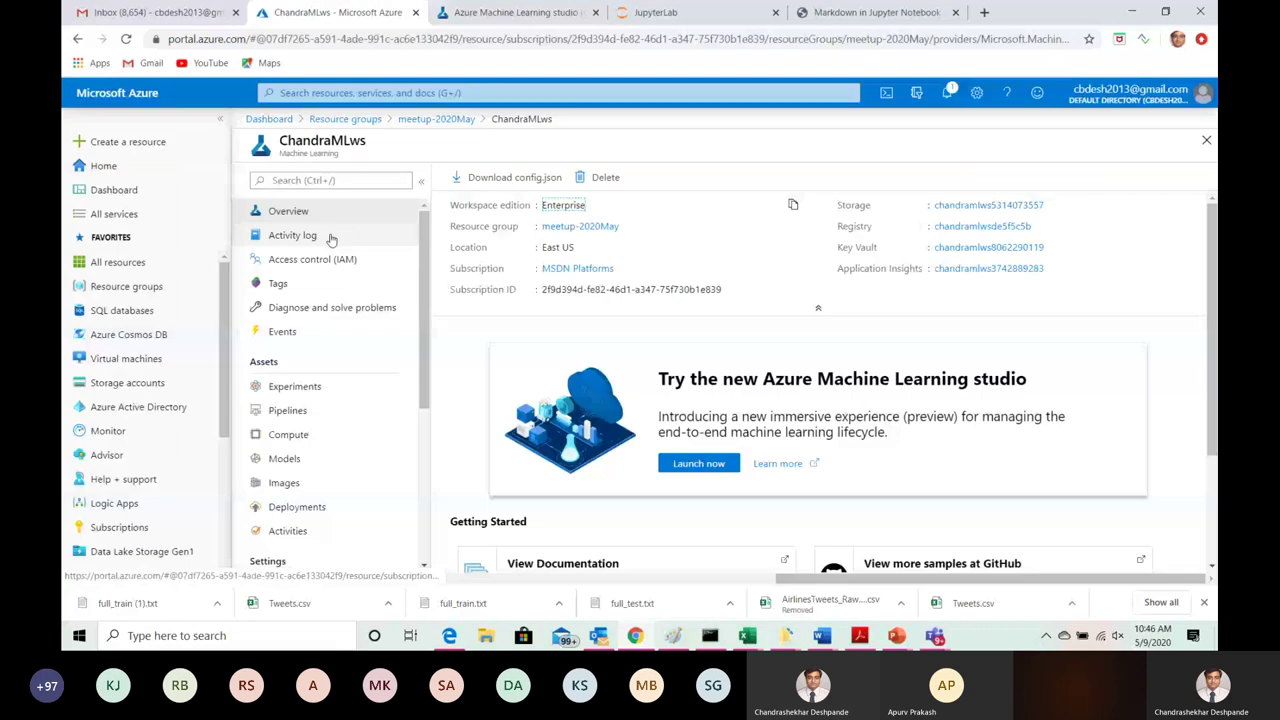
left_click(436, 118)
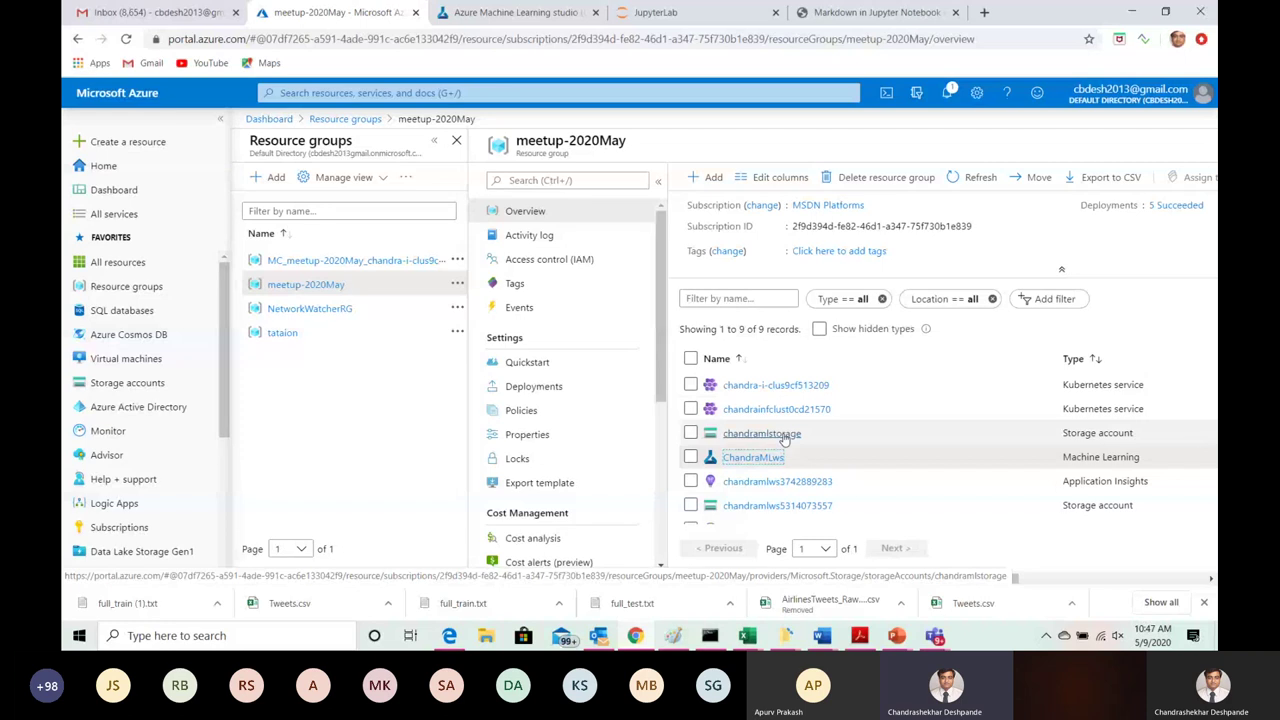
key("ctrl+Tab")
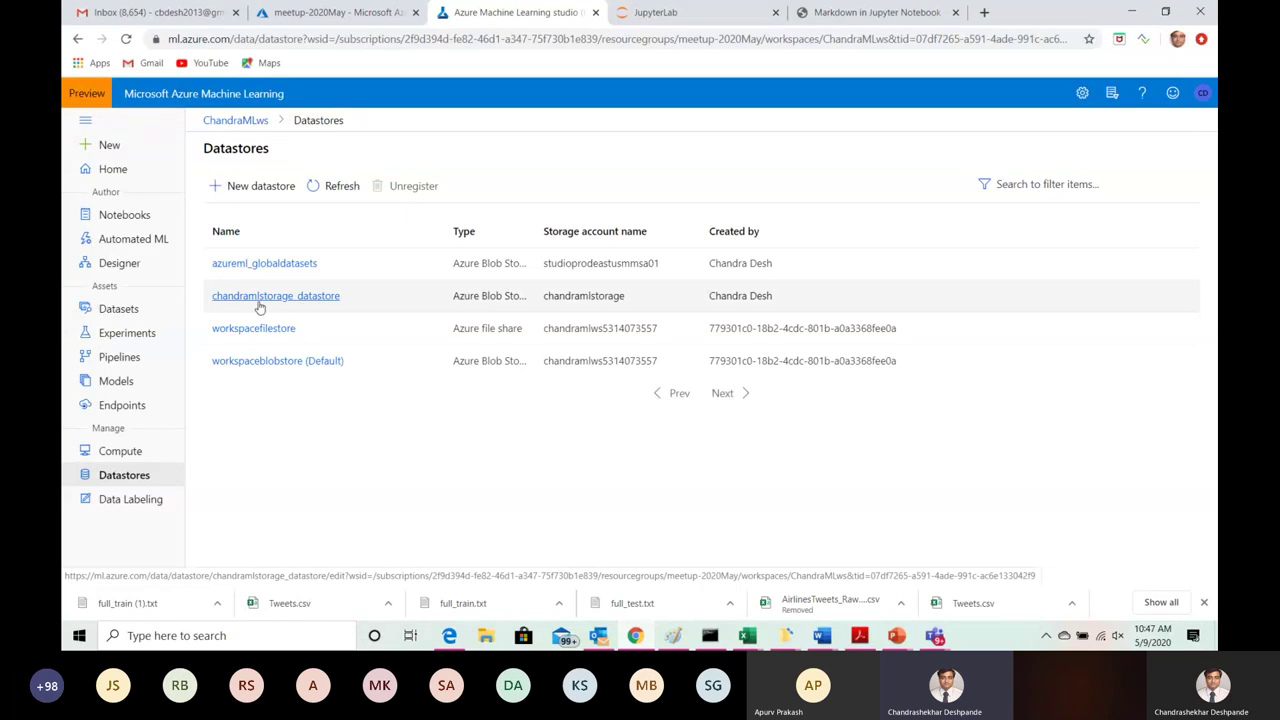
left_click(376, 14)
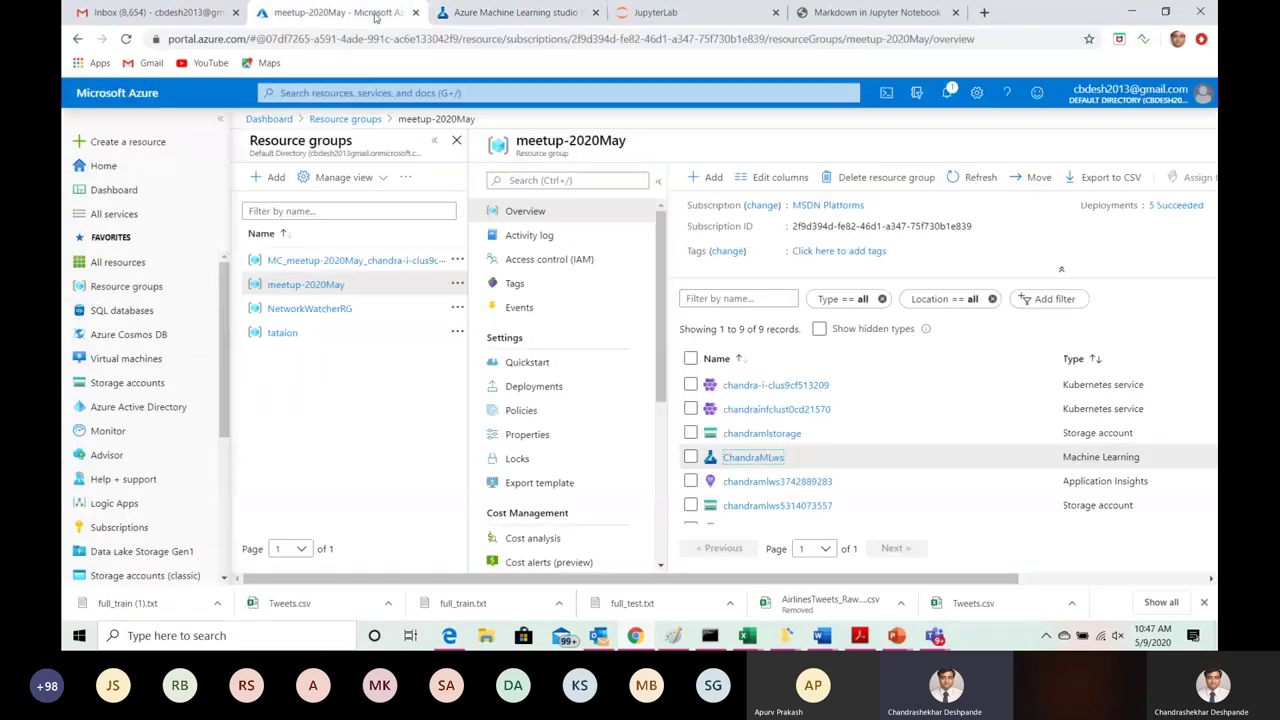
left_click(744, 434)
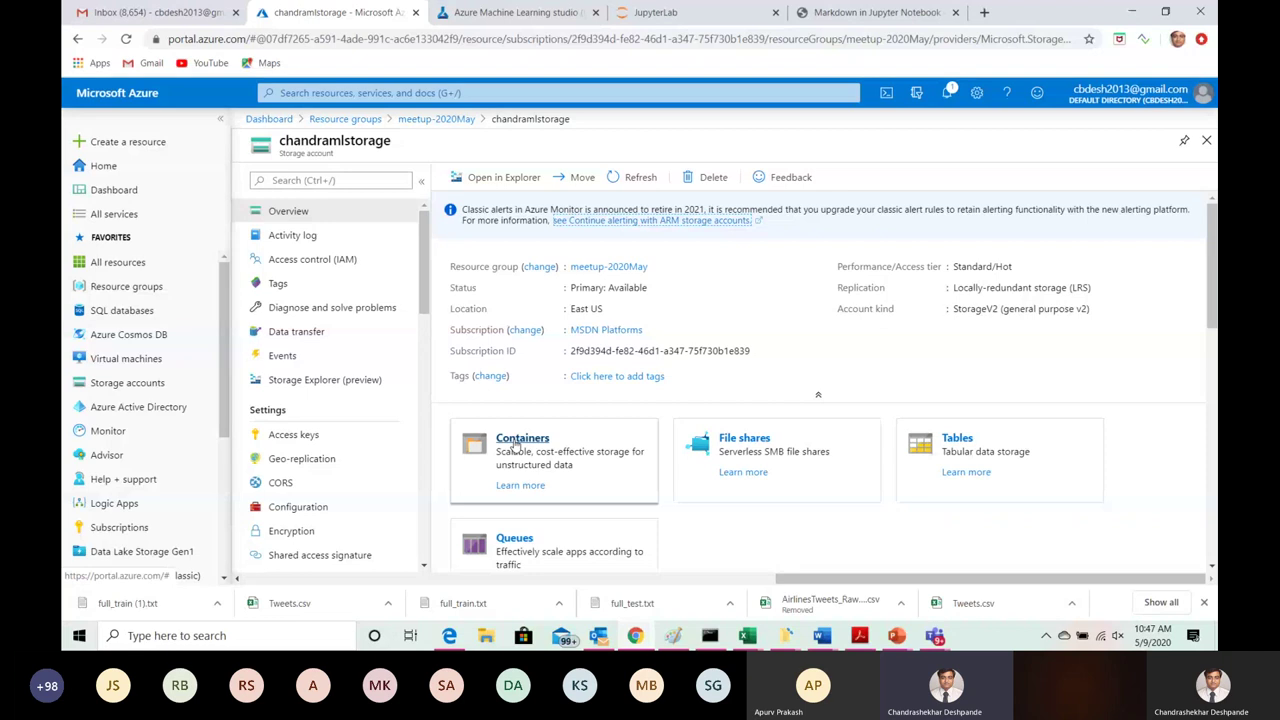
left_click(515, 446)
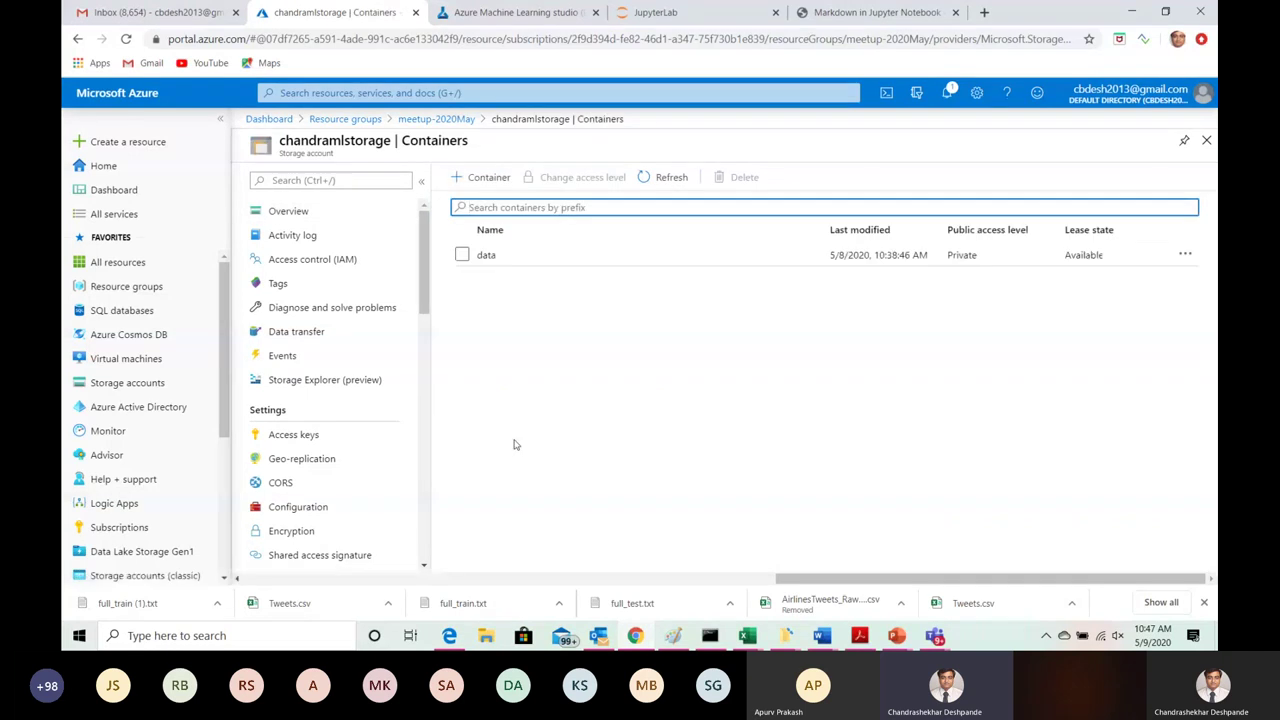
left_click(487, 257)
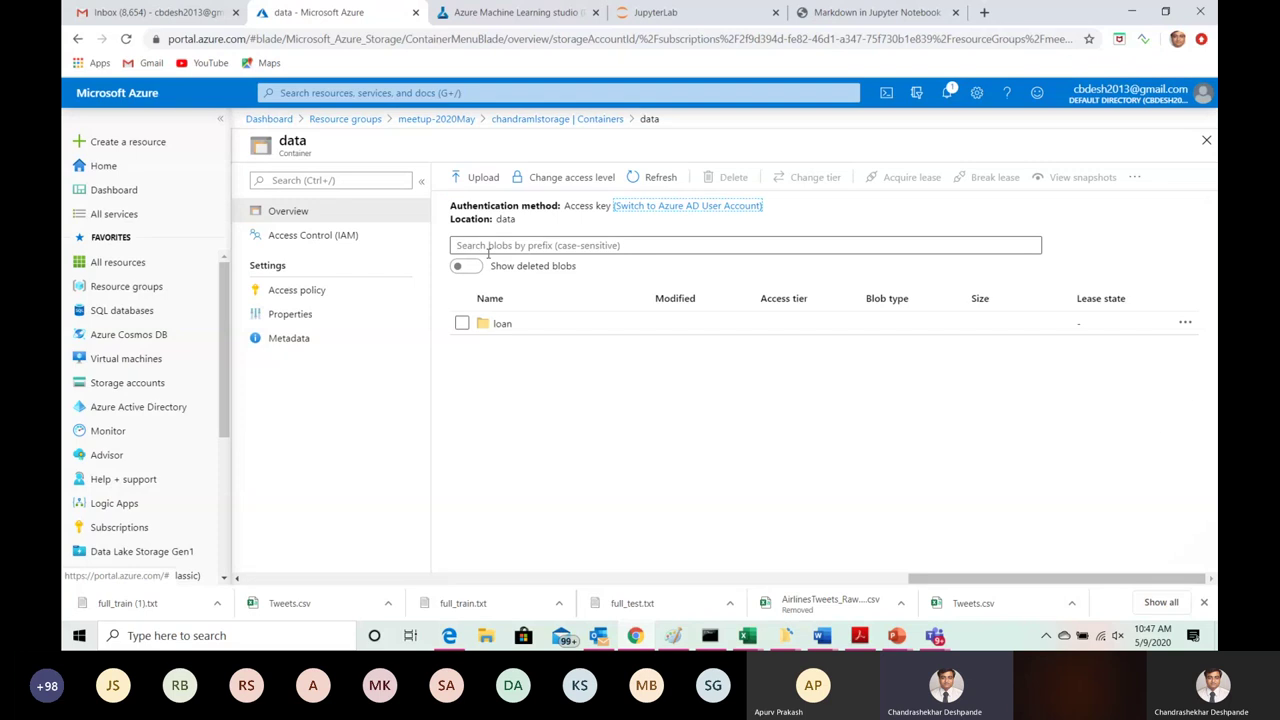
left_click(500, 326)
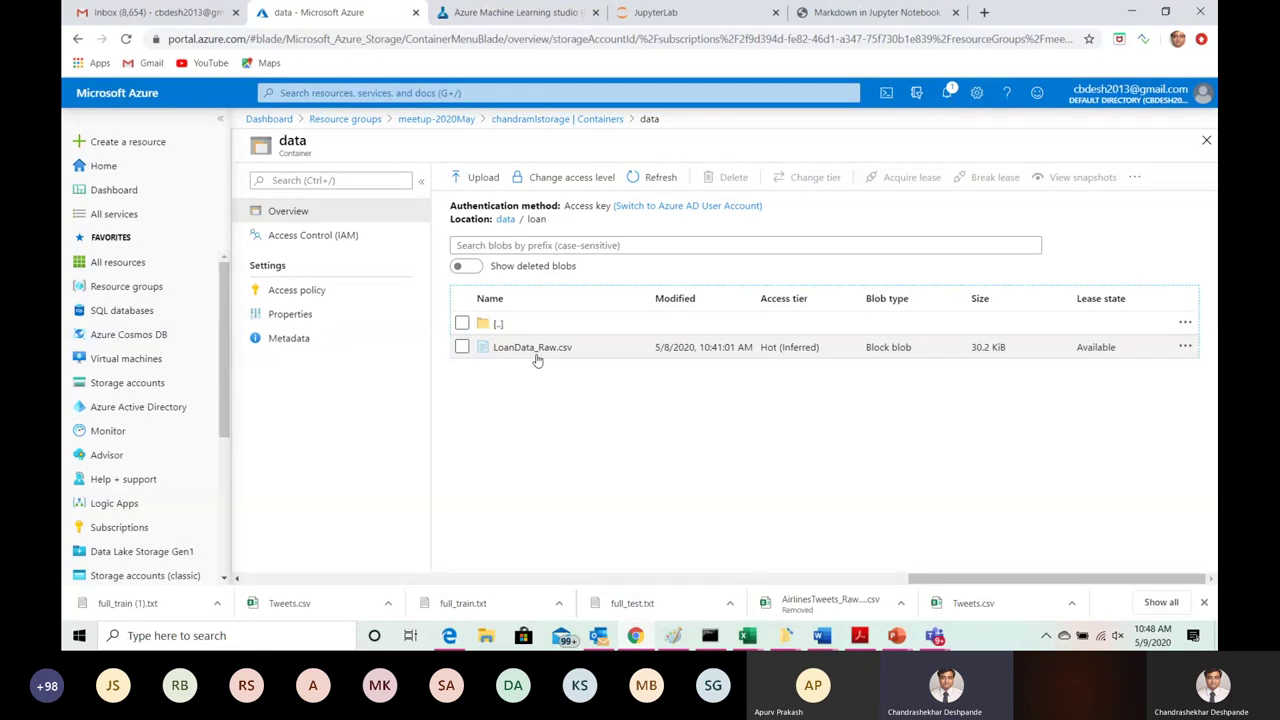
Step: Open the New datastore form in studio and list its storage types, starting with Azure Blob Storage
left_click(501, 13)
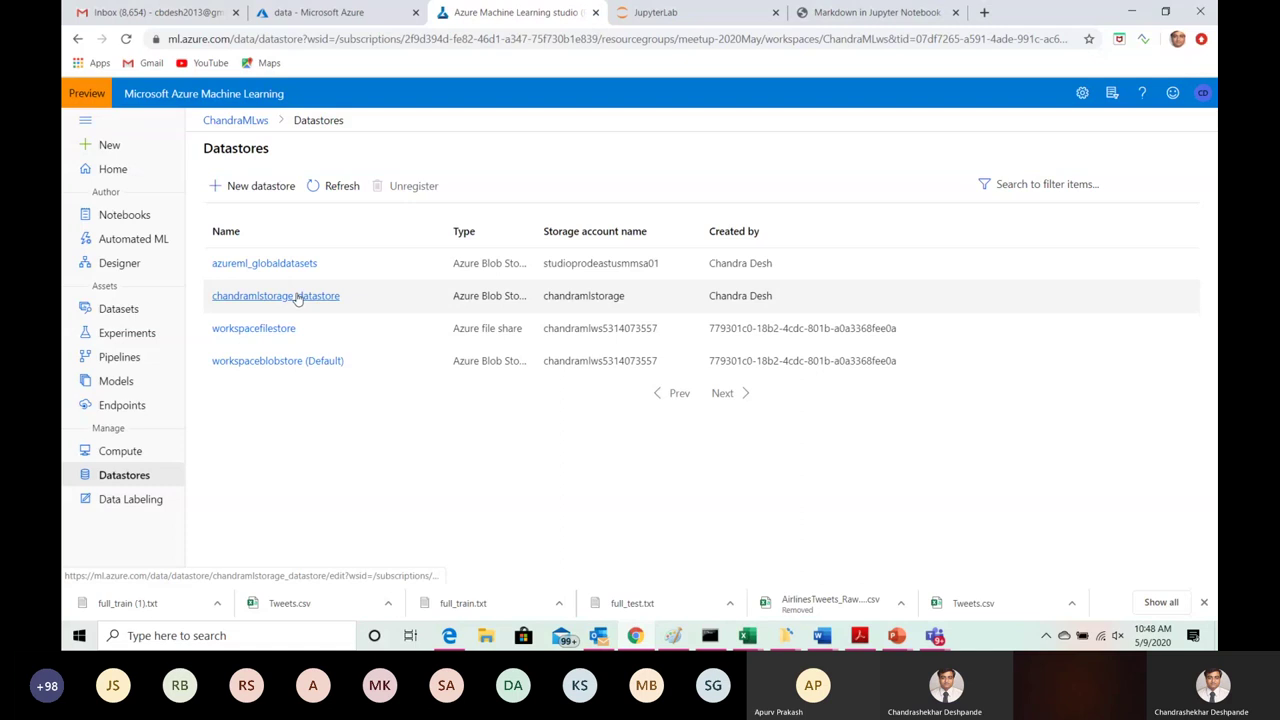
left_click(254, 188)
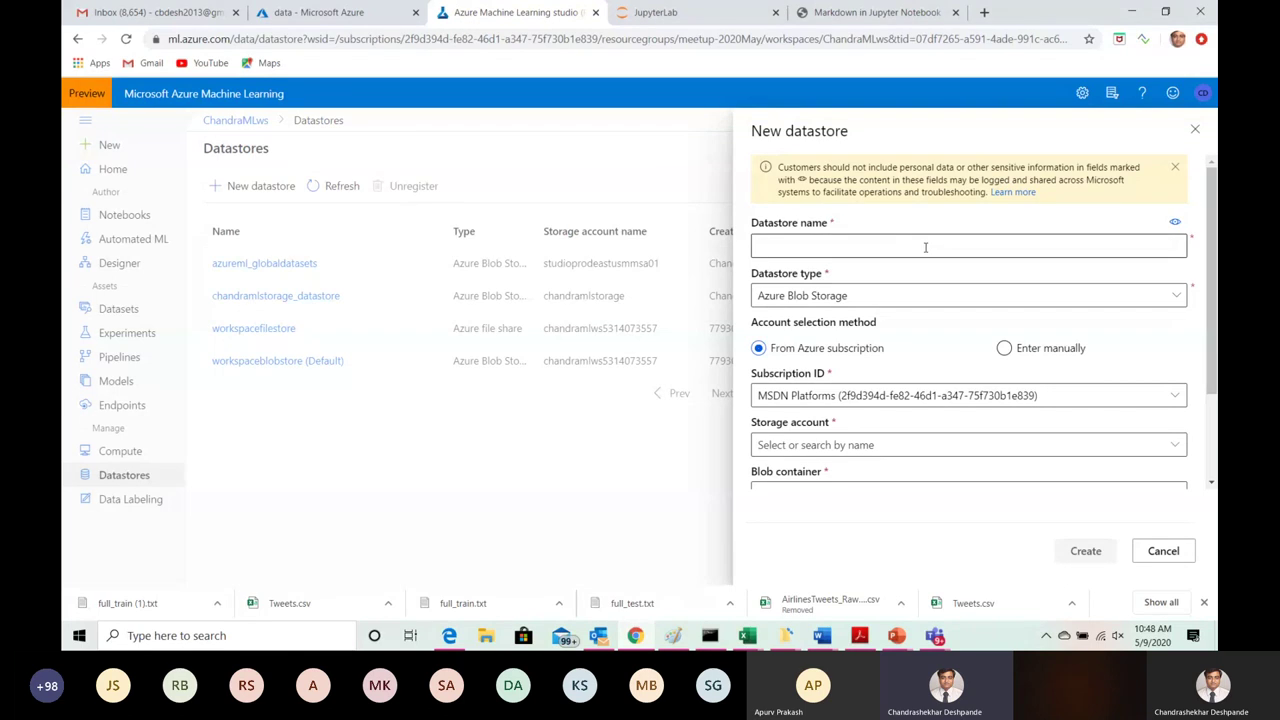
left_click(1178, 299)
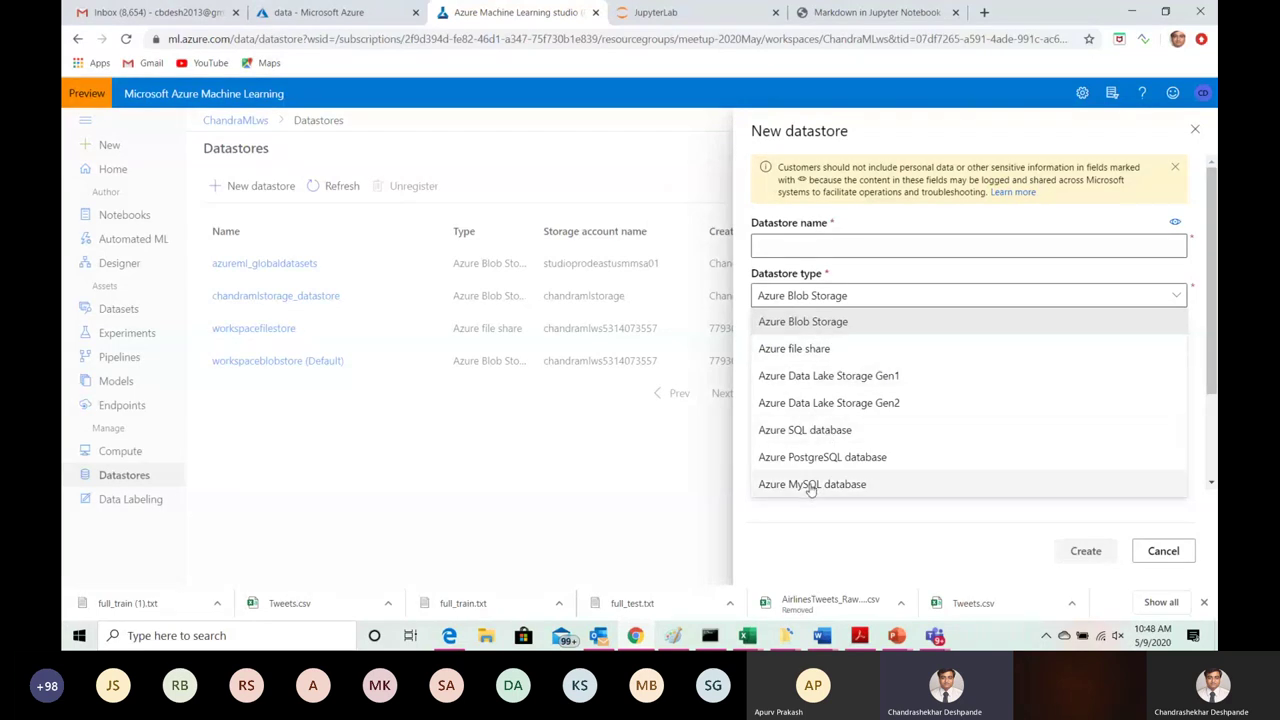
left_click(857, 321)
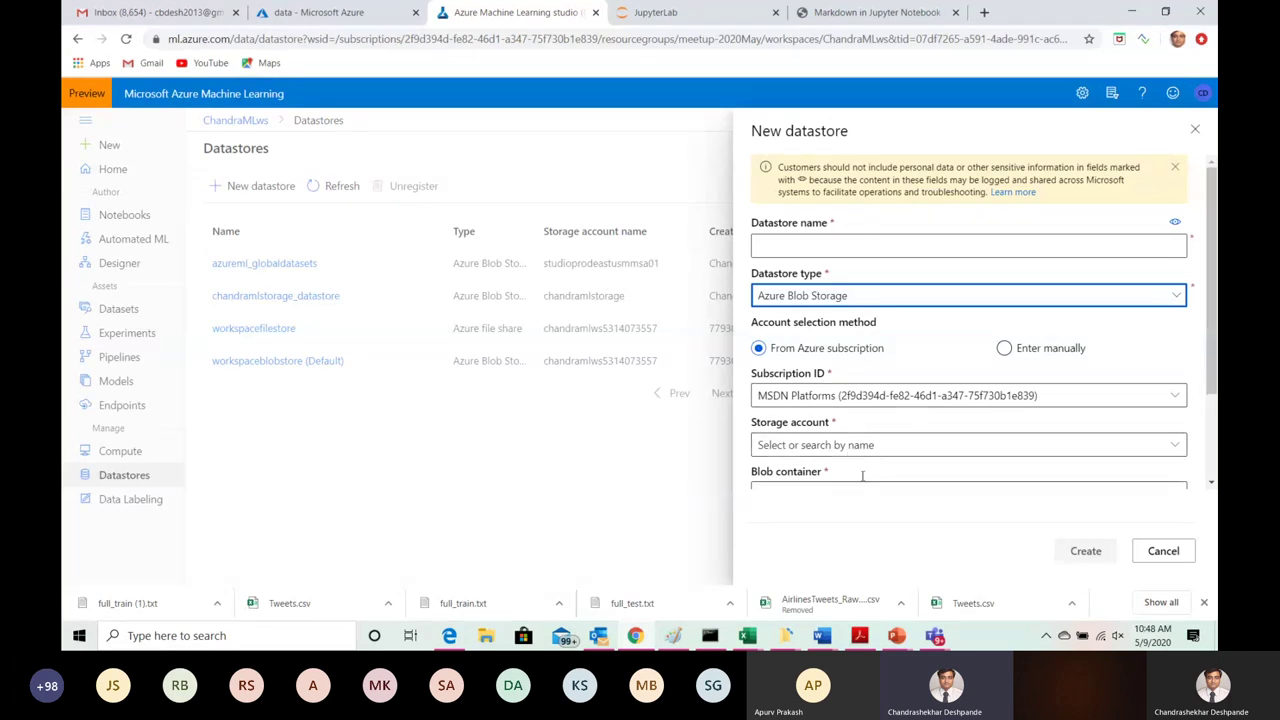
scroll(1211, 360, "down", 3)
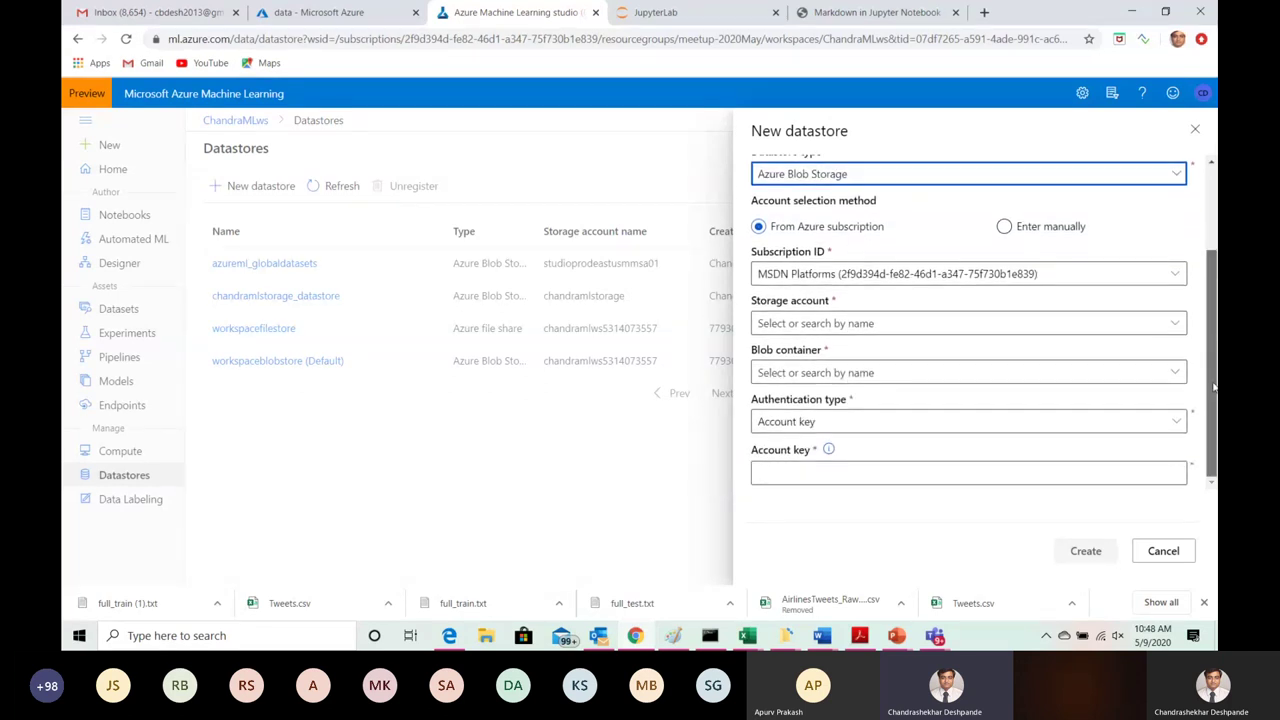
left_click(788, 474)
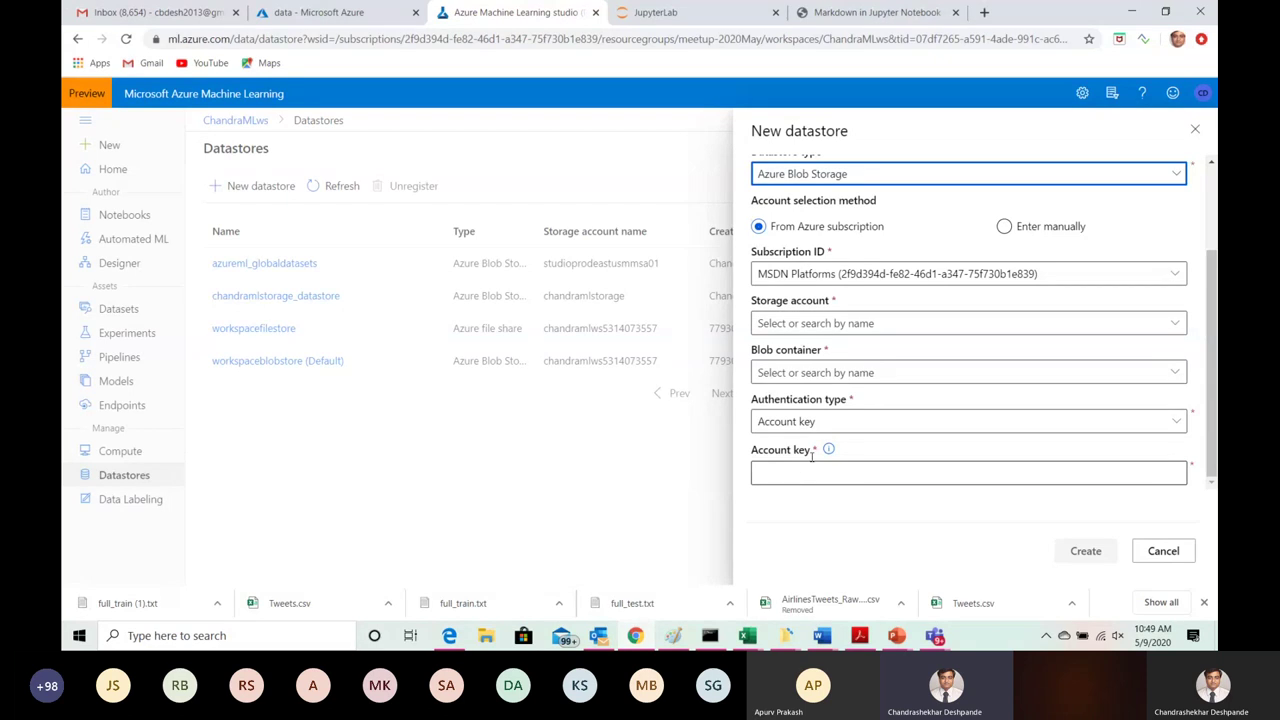
left_click(1172, 424)
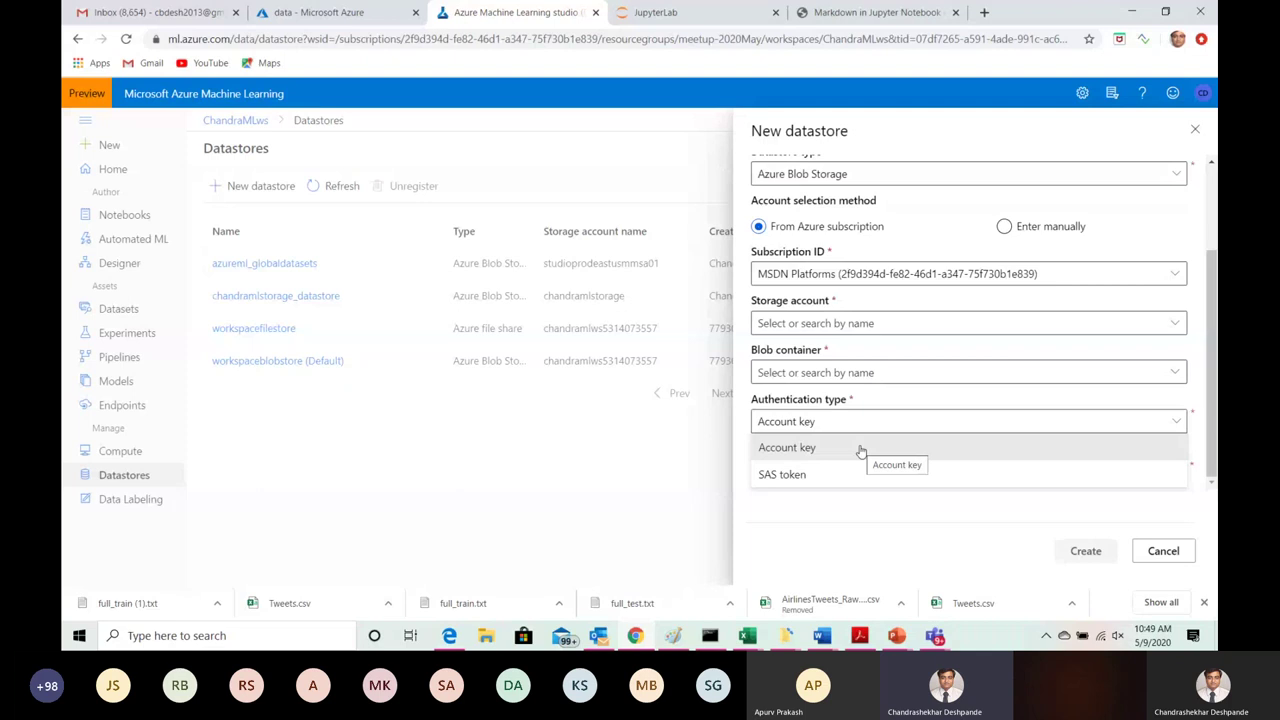
left_click(860, 451)
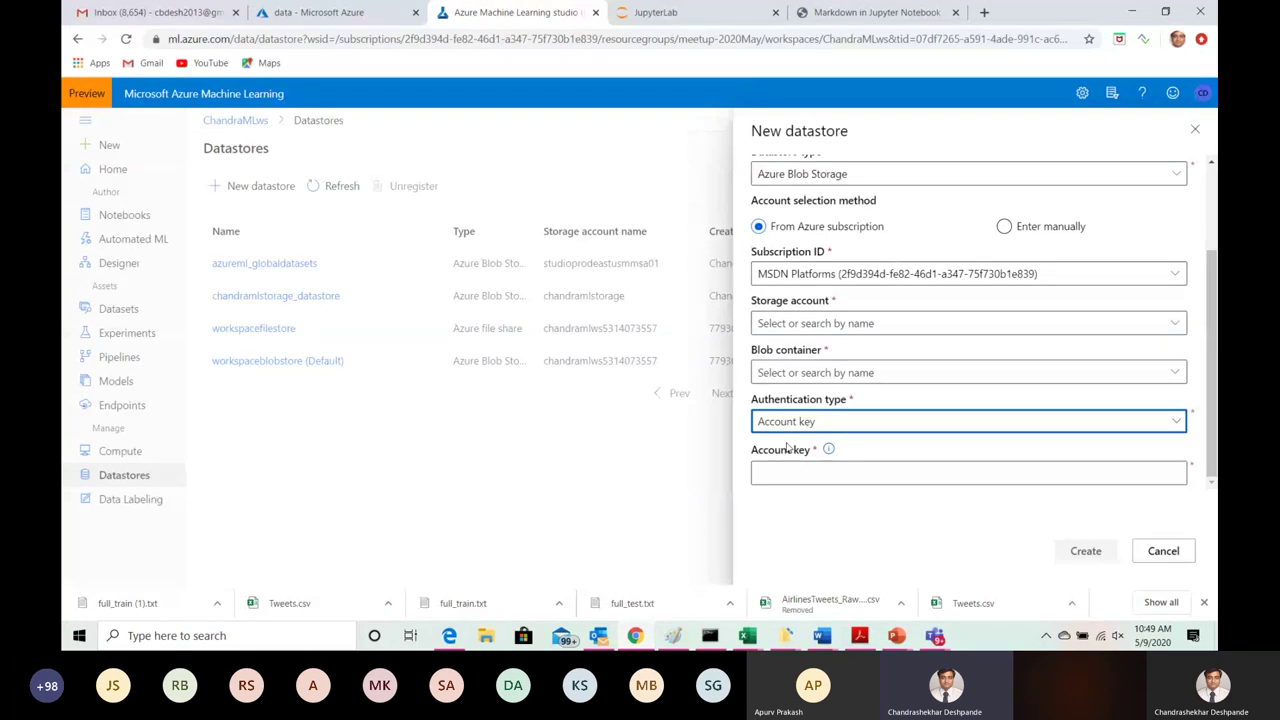
Step: Discard the unfinished datastore and show the Datasets list including ChandraMLstorage_DataSet
left_click(1195, 132)
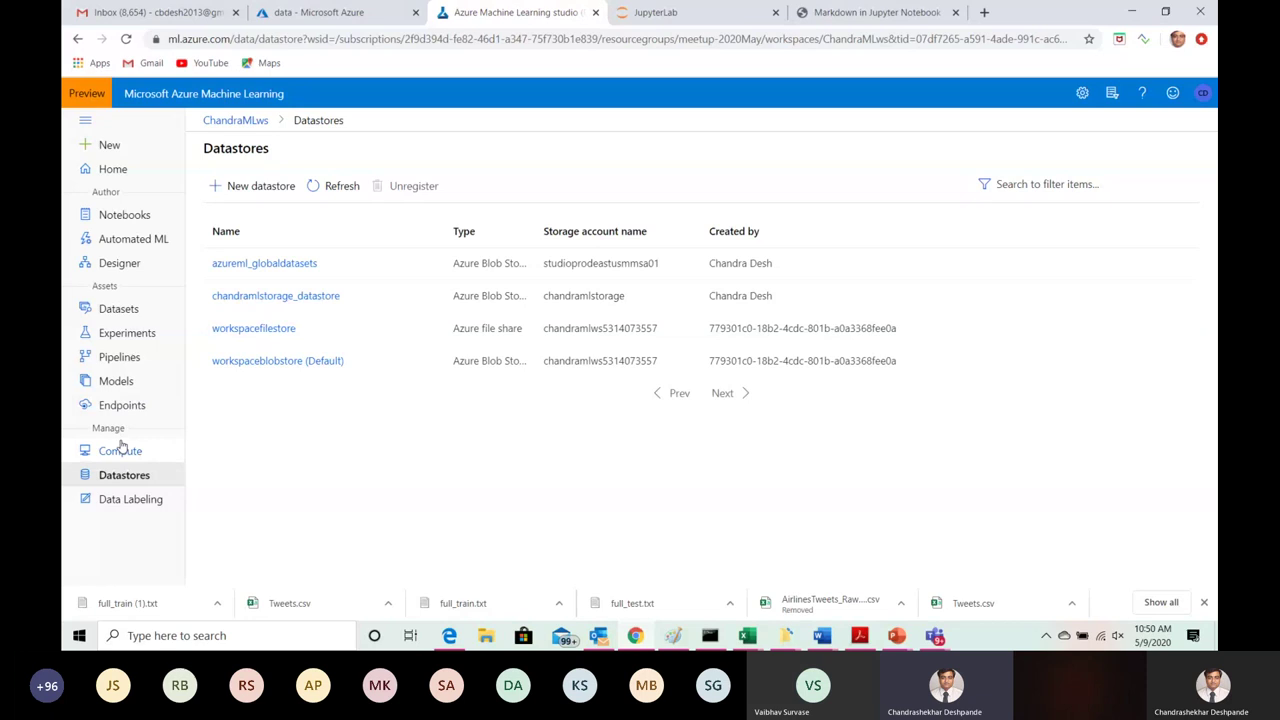
left_click(125, 310)
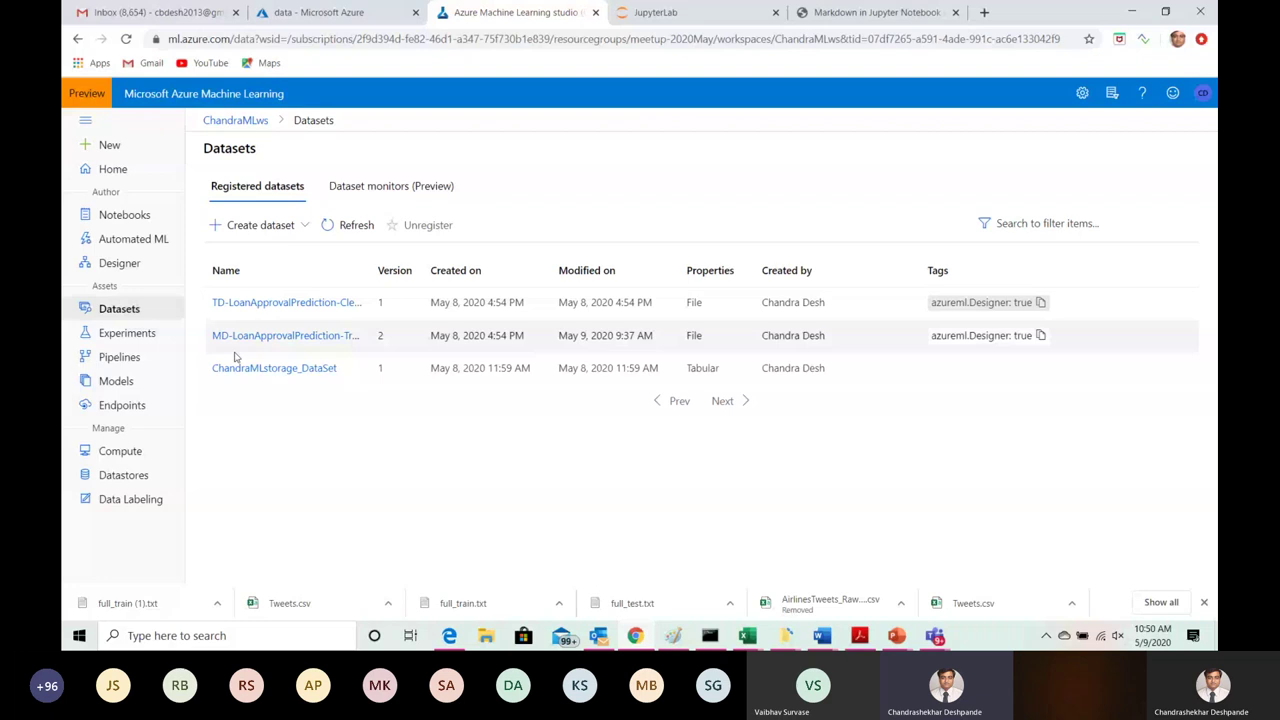
left_click(293, 372)
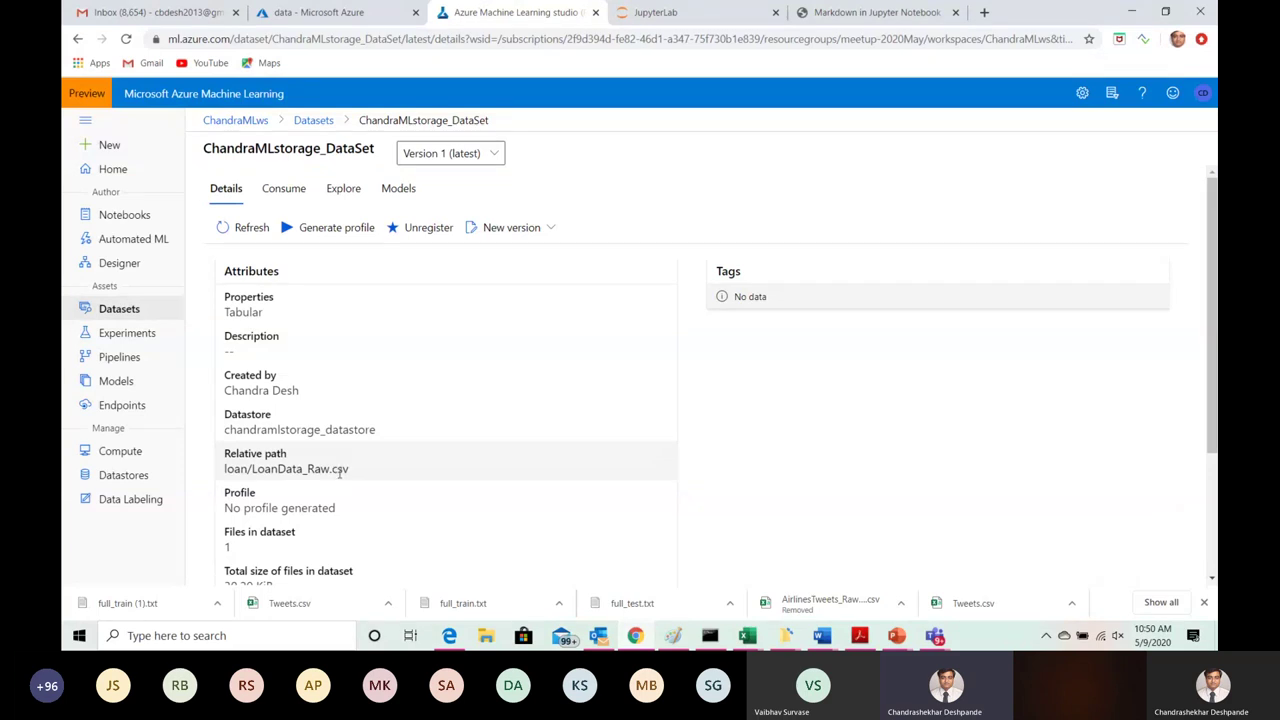
left_click(330, 14)
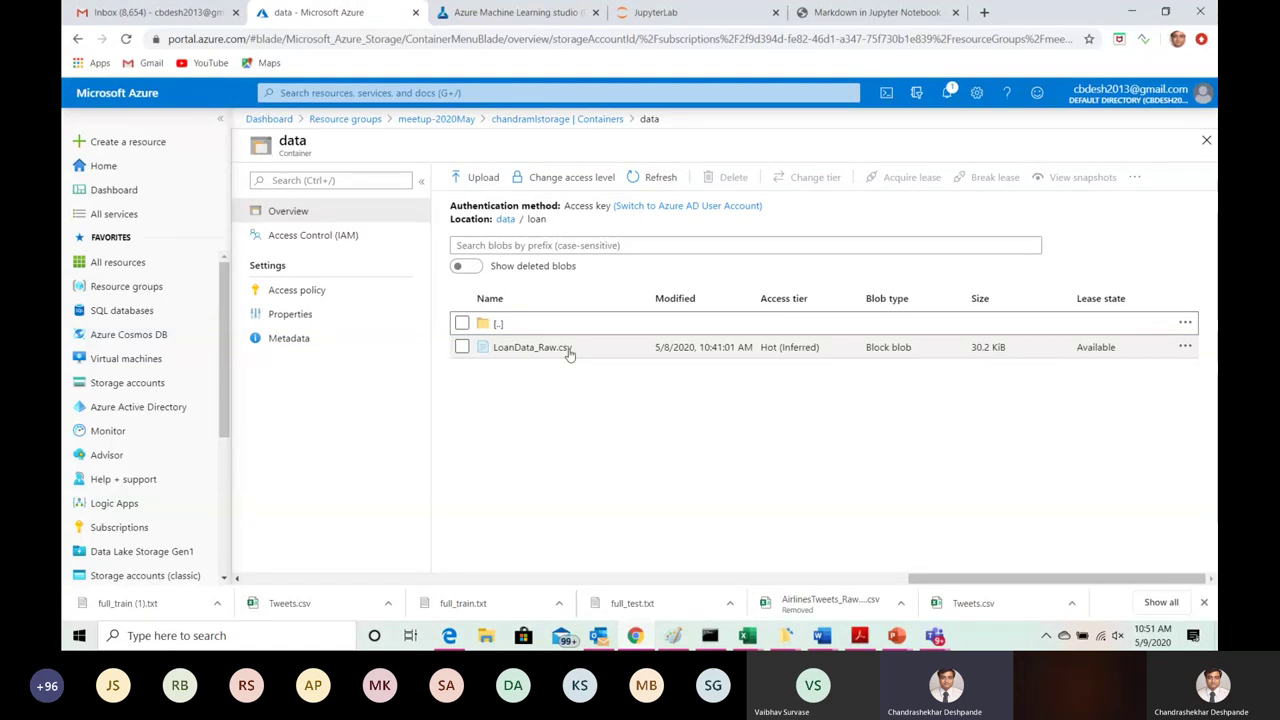
left_click(503, 14)
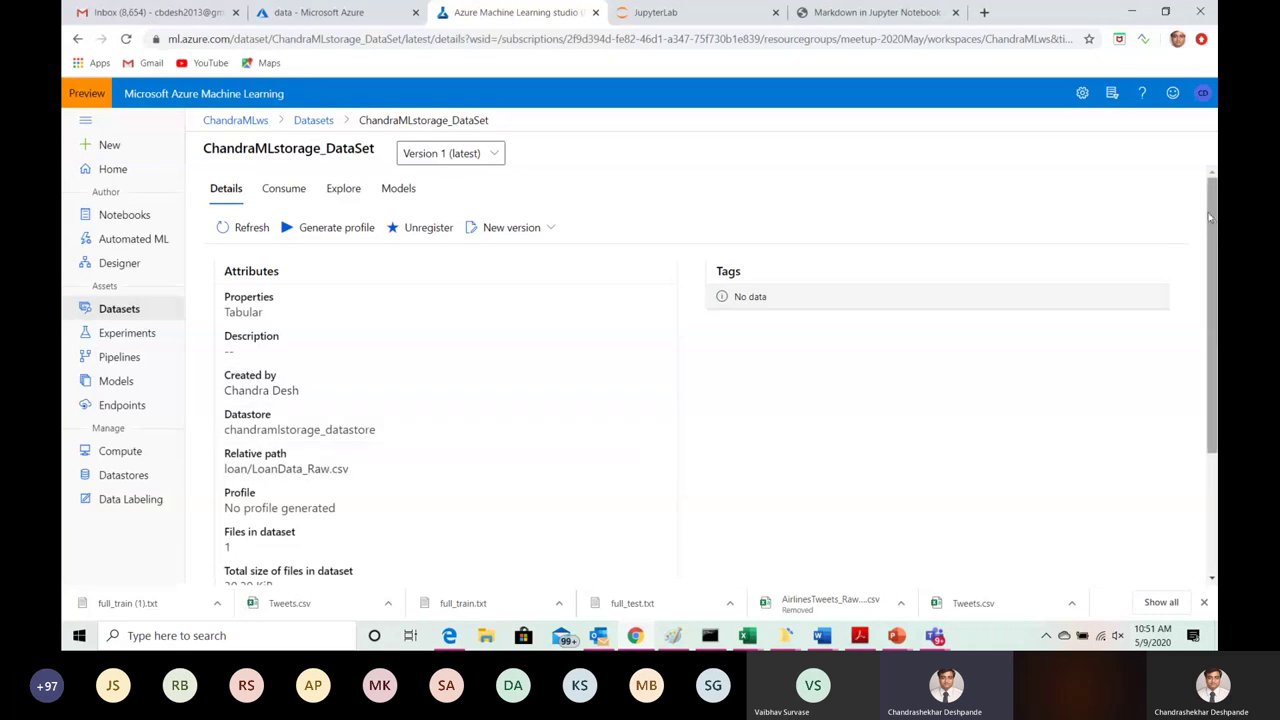
mouse_move(1211, 225)
left_mouse_down()
mouse_move(1210, 372)
mouse_move(1212, 220)
left_mouse_up()
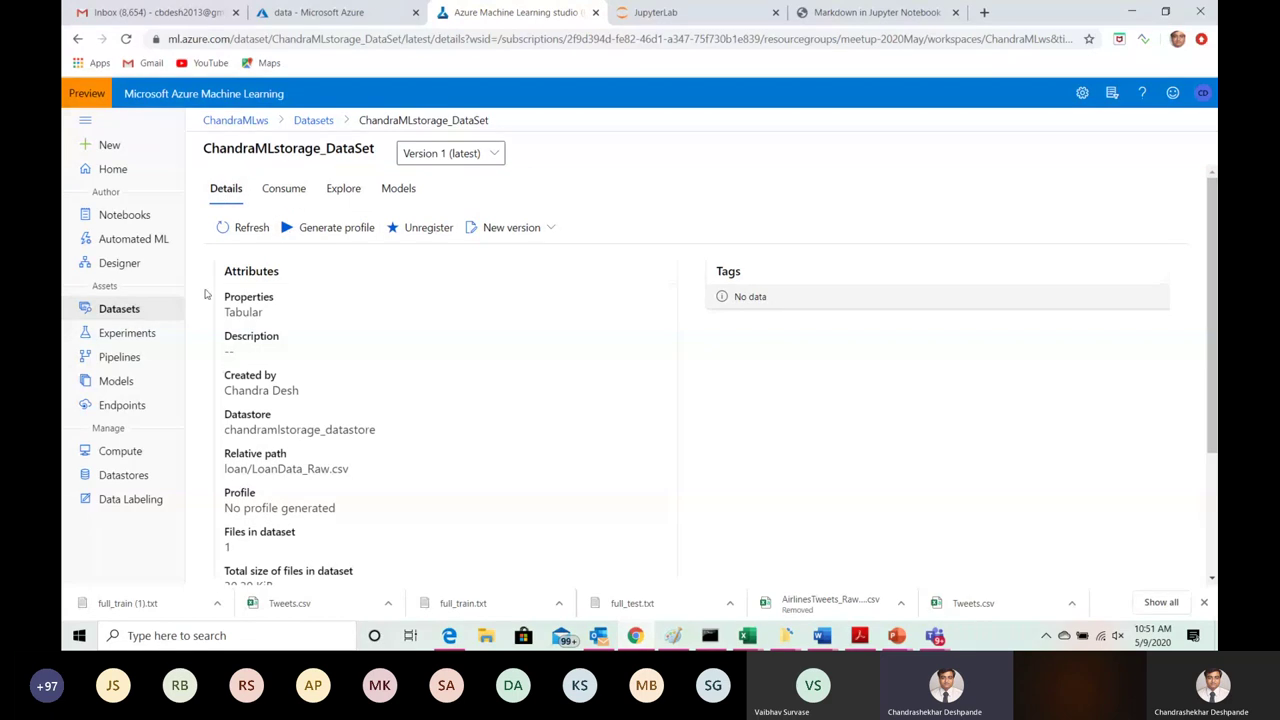
left_click(120, 310)
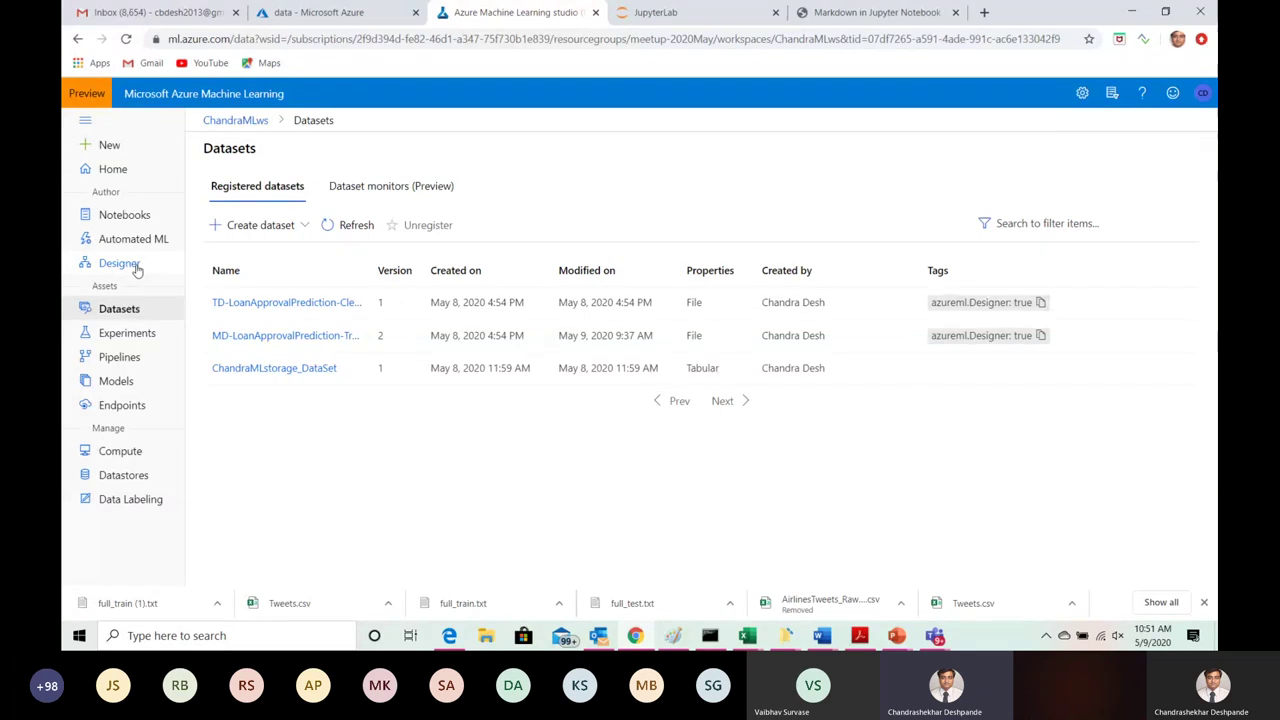
Step: Open the LoanApprovalPrediction draft from Designer's Pipeline drafts list
left_click(120, 263)
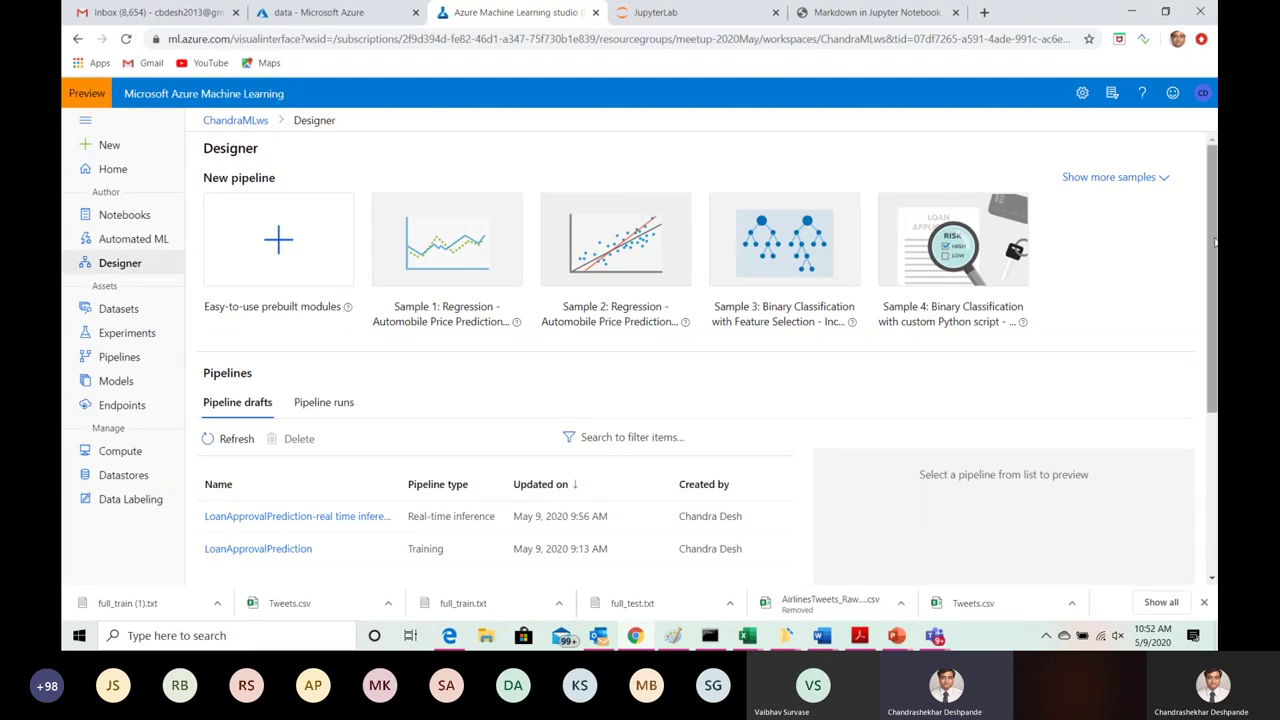
left_click_drag(1213, 238, 1216, 293)
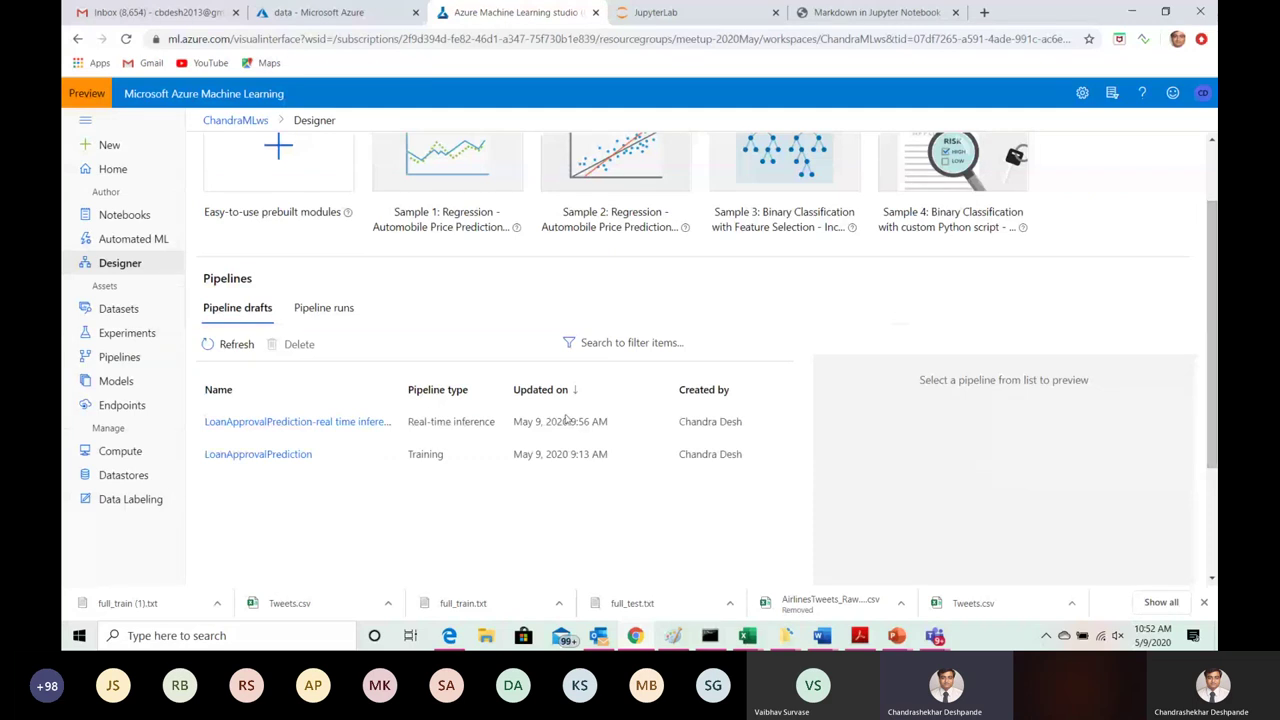
left_click(292, 456)
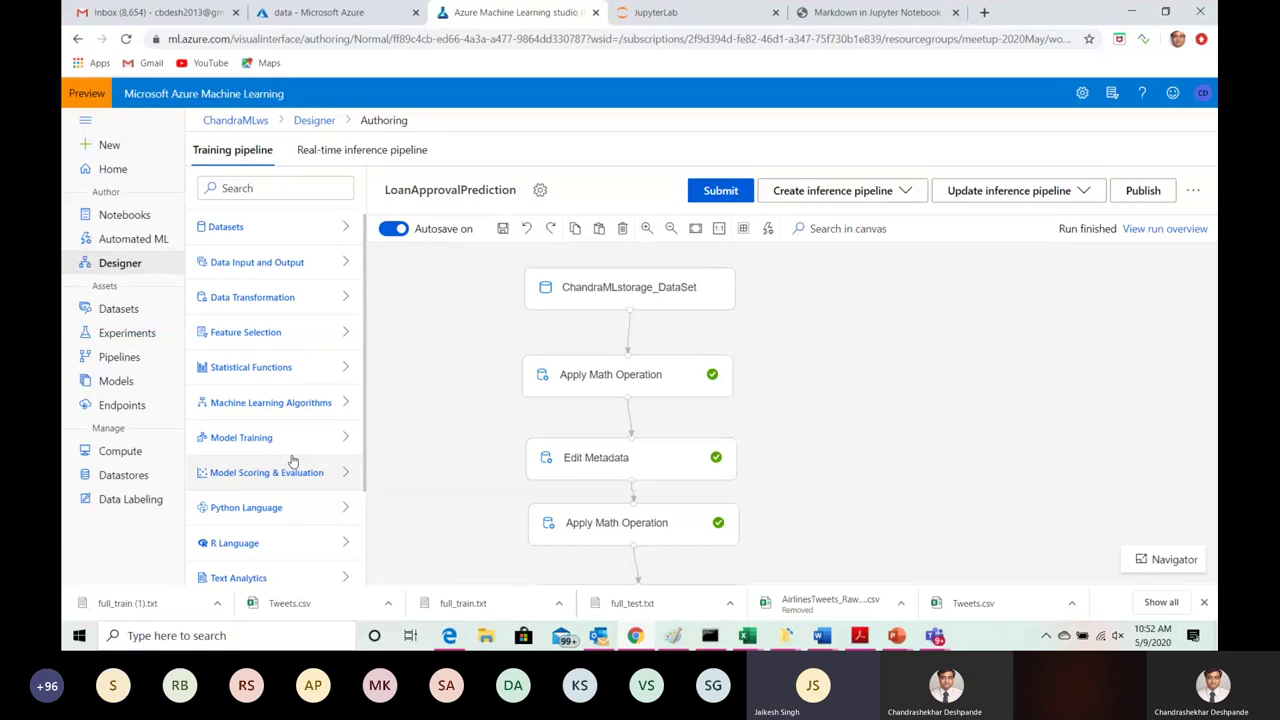
mouse_move(934, 636)
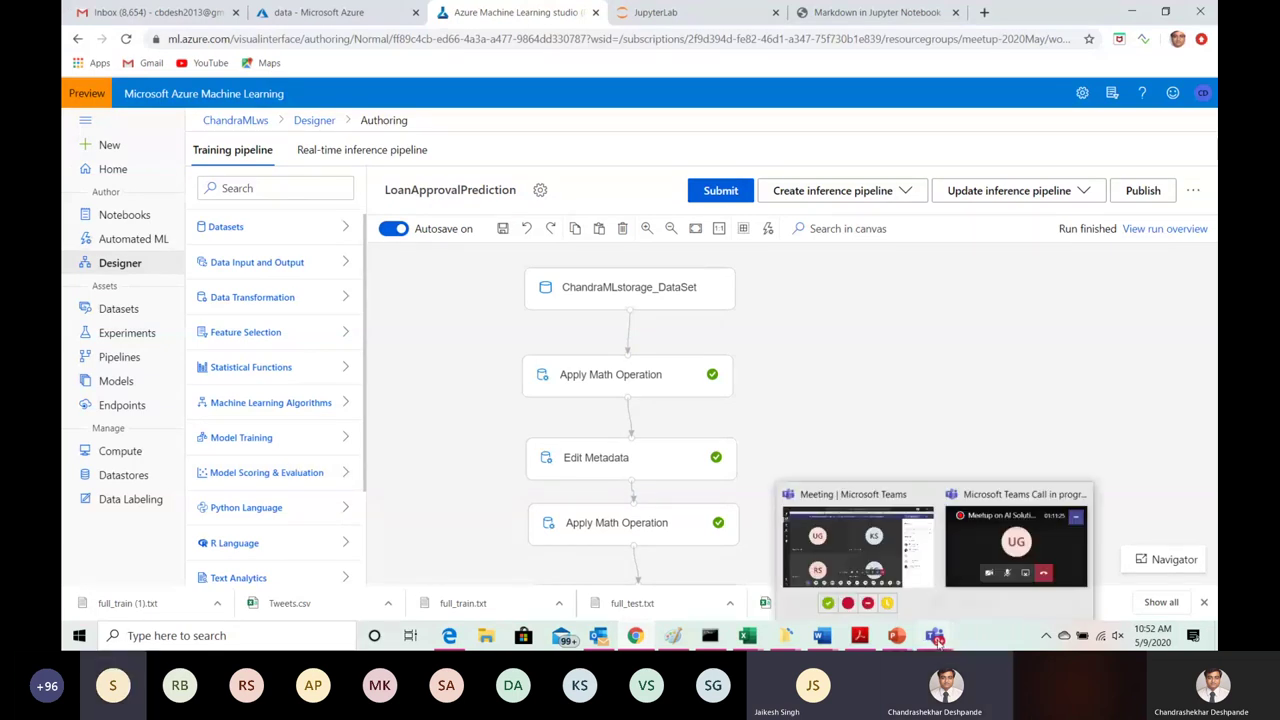
left_click(858, 508)
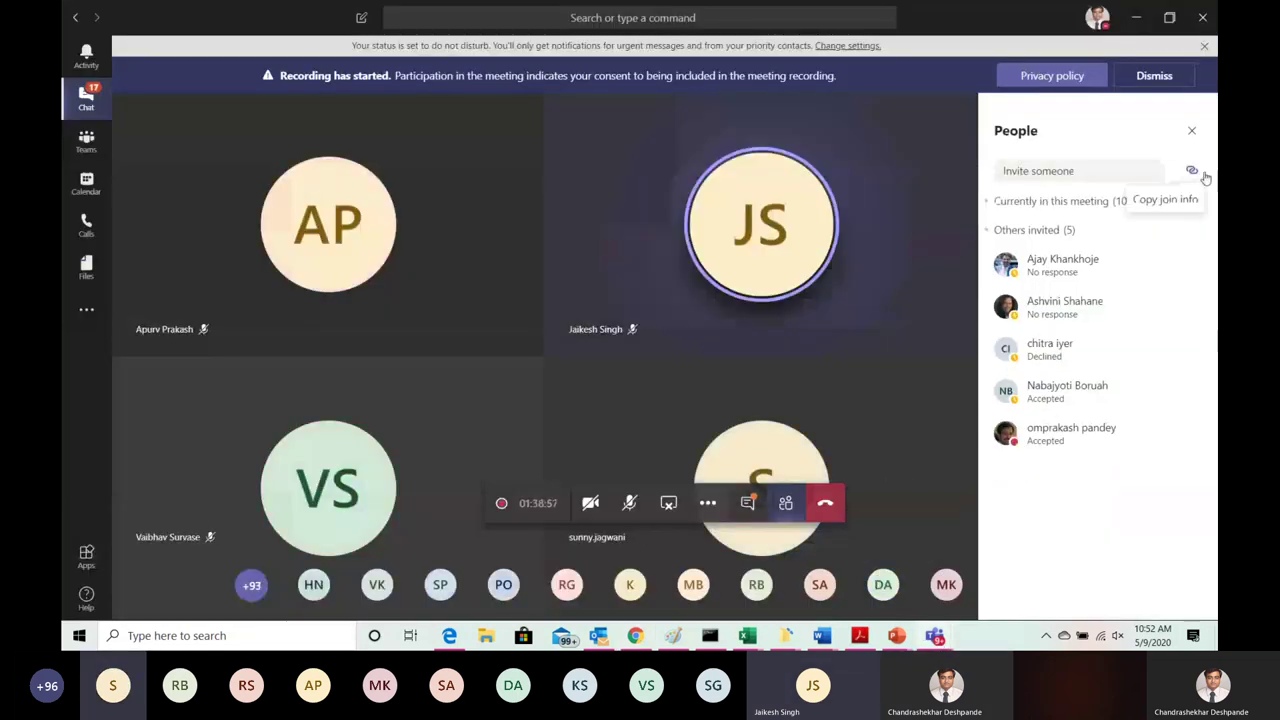
left_click(1191, 205)
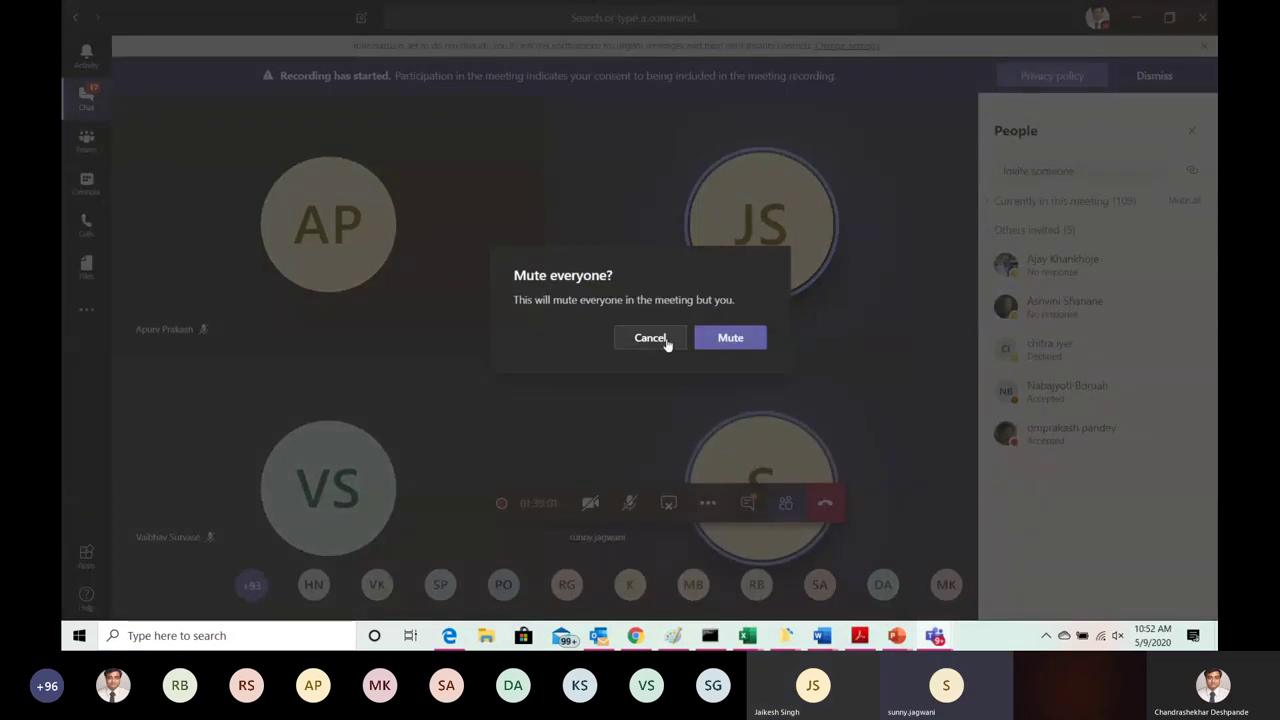
left_click(729, 338)
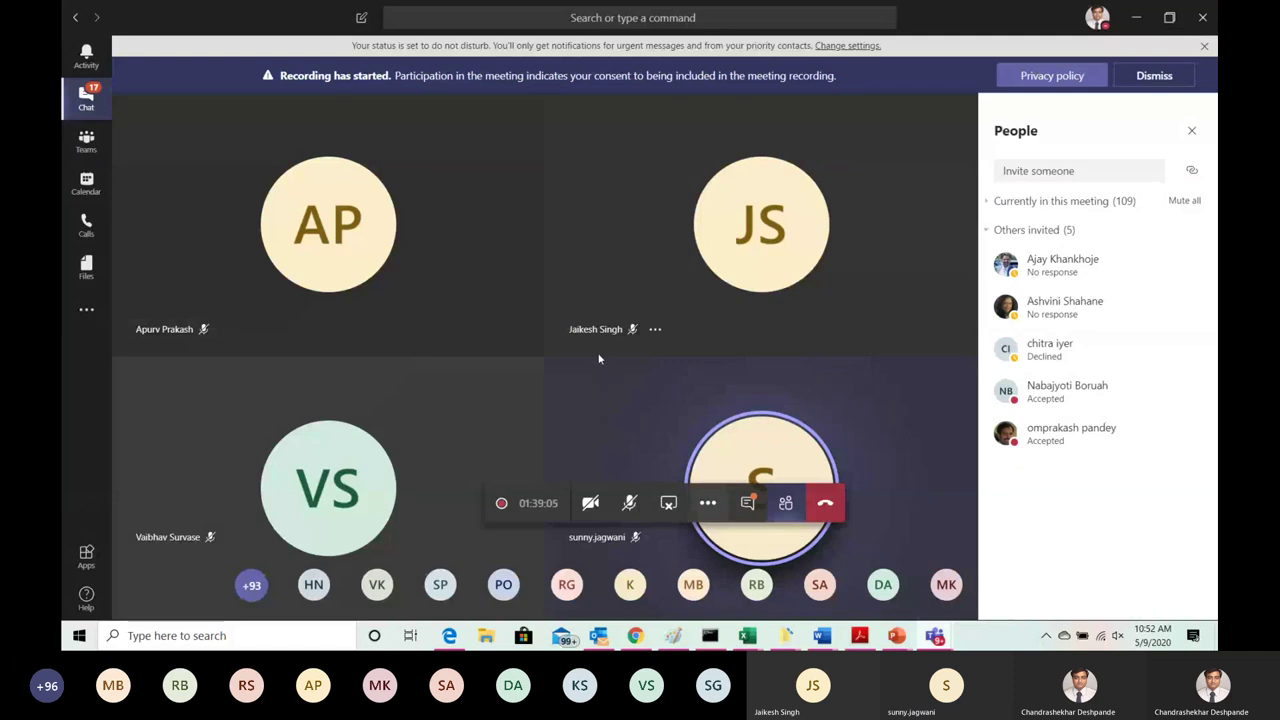
key("alt+Tab")
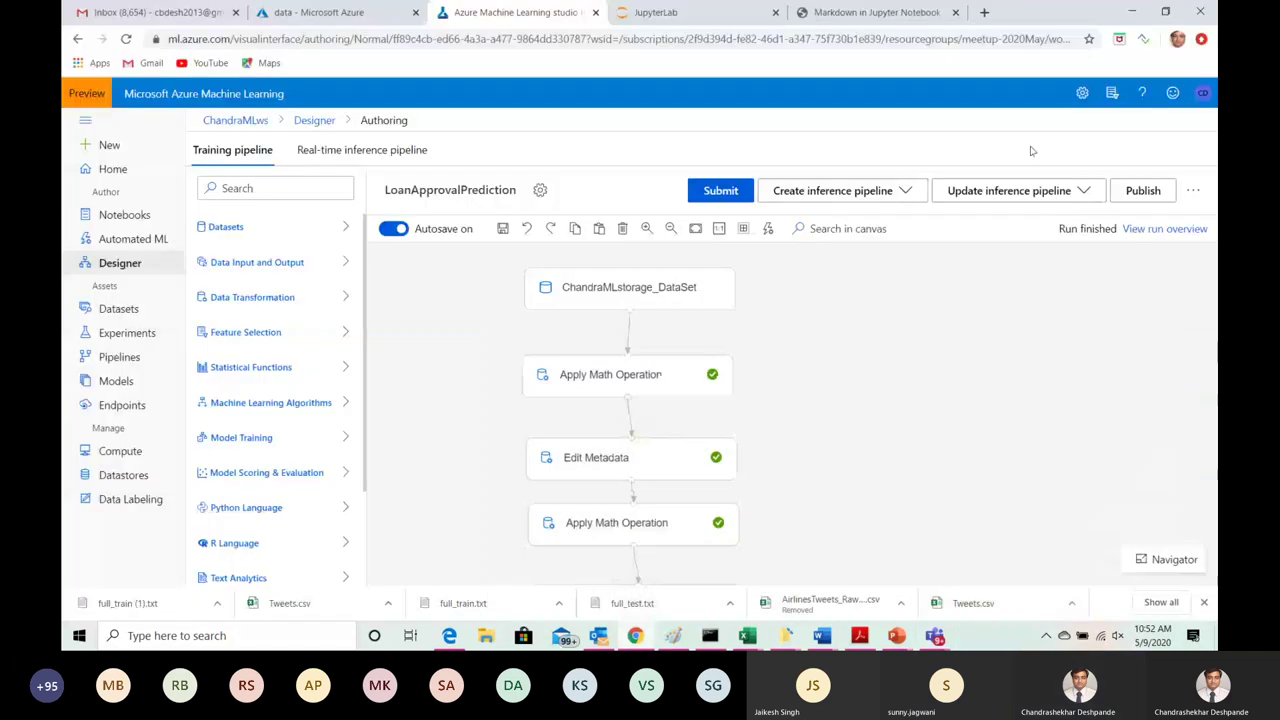
key("alt+Tab")
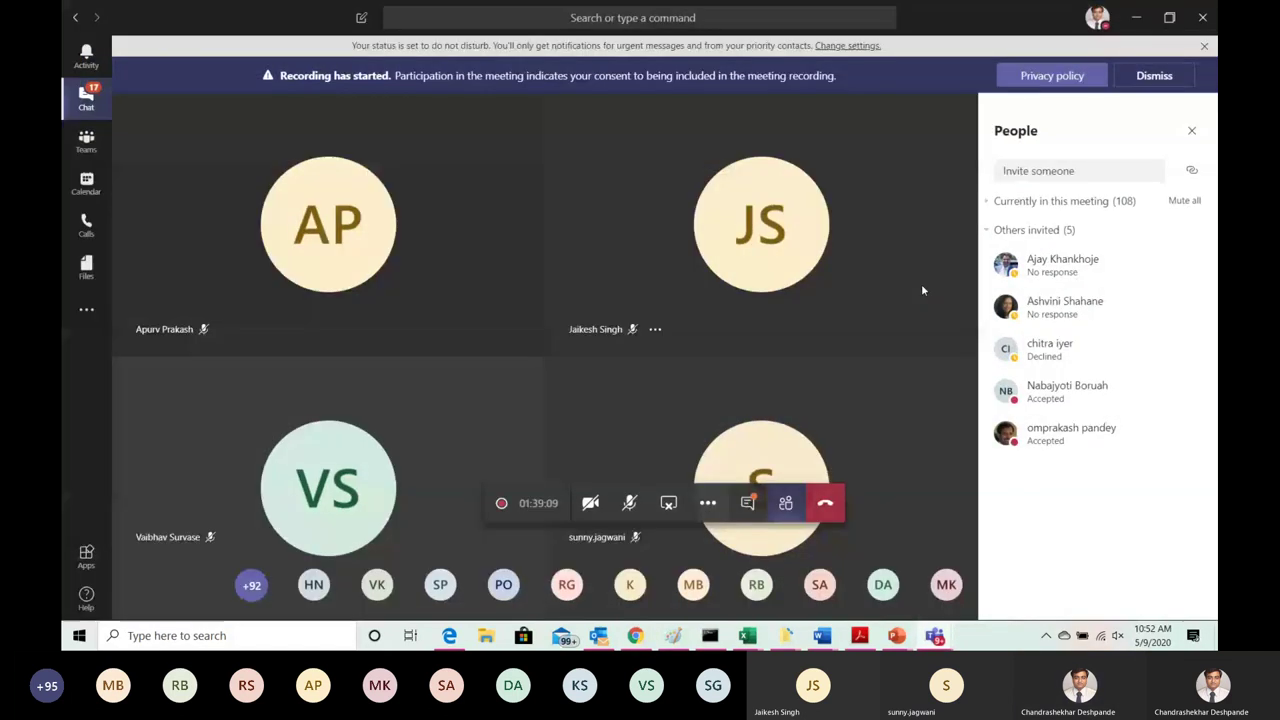
key("alt+Tab")
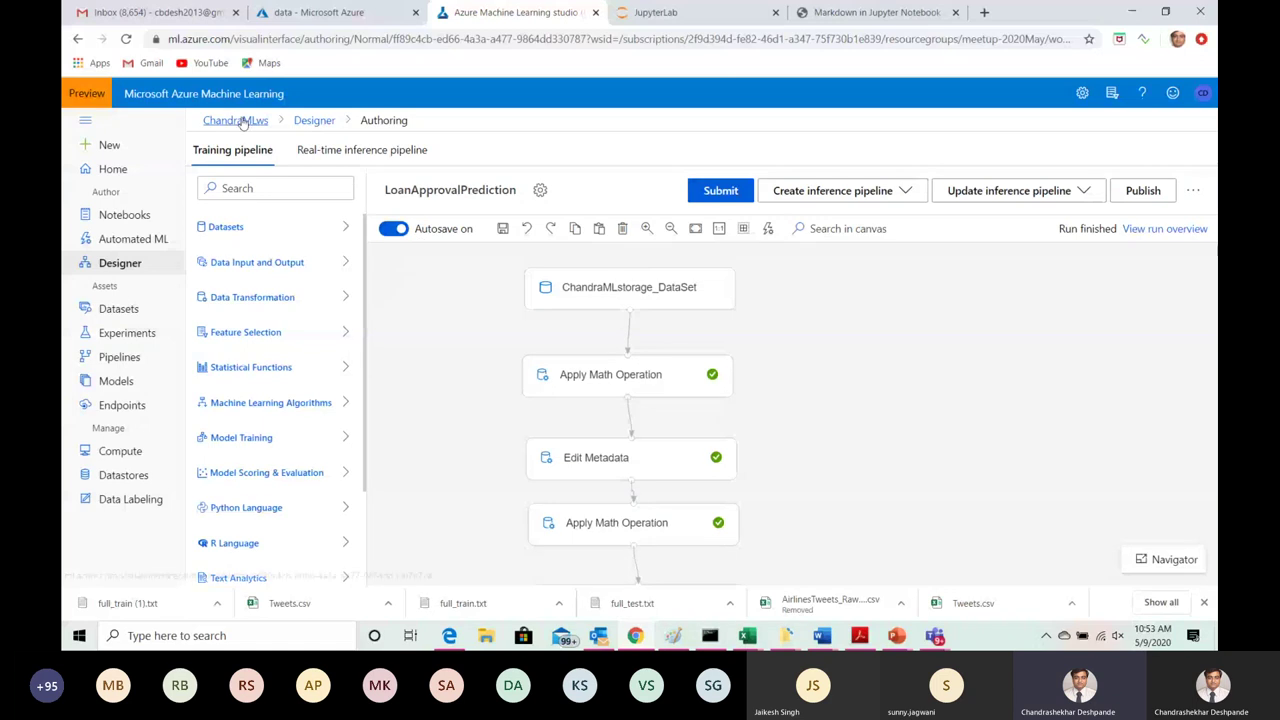
left_click(314, 120)
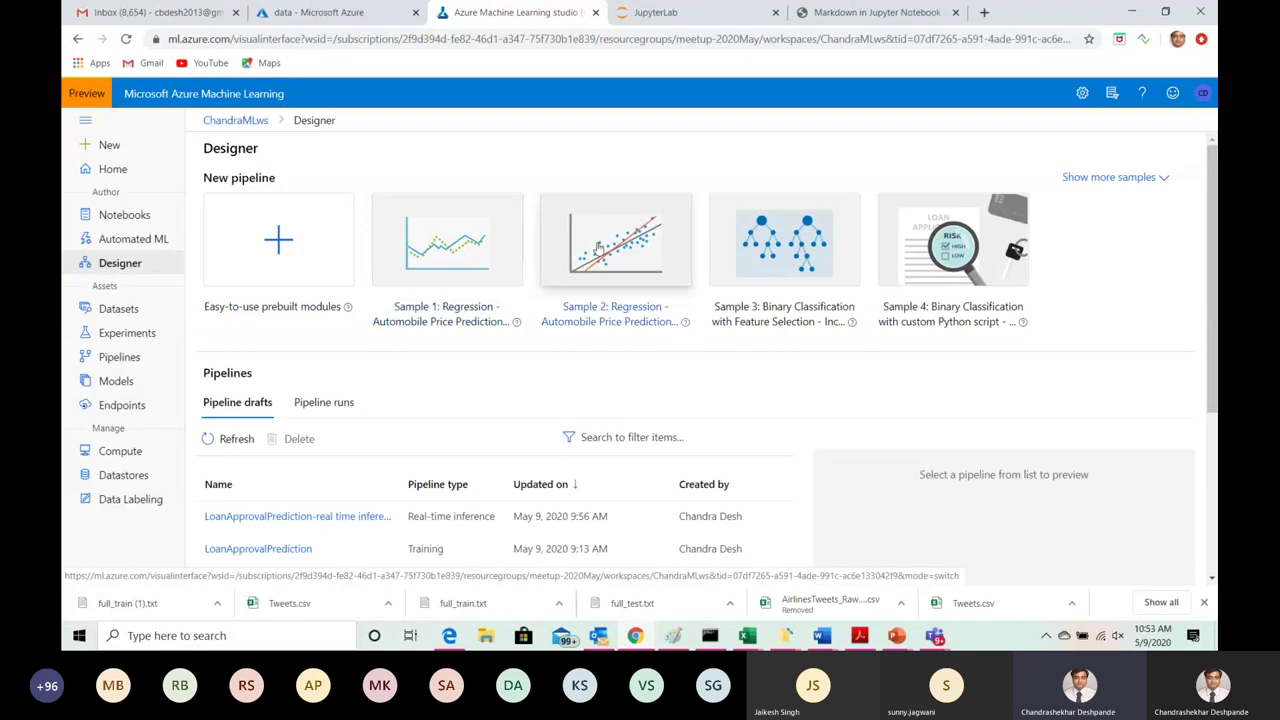
Step: Start an empty prebuilt-modules pipeline and select its Pipeline-Created-on-05-09-2020 name for replacement
left_click(296, 259)
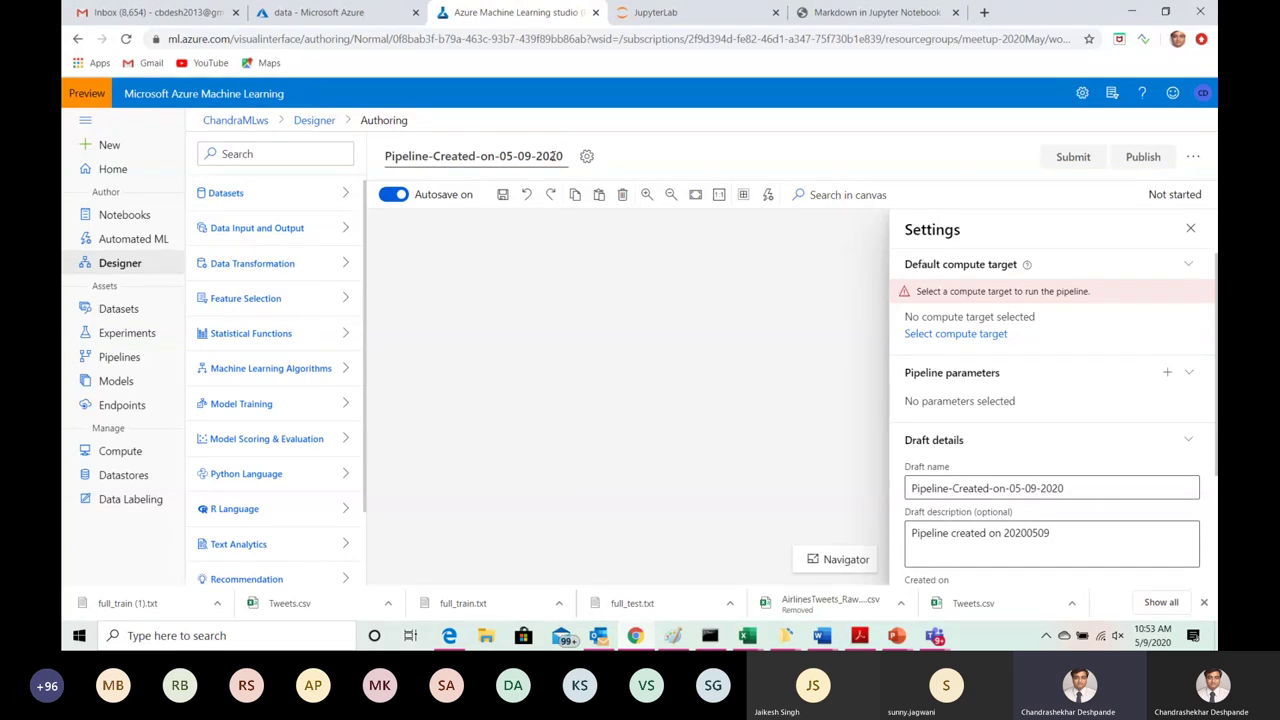
left_click_drag(916, 490, 1075, 488)
type("Test")
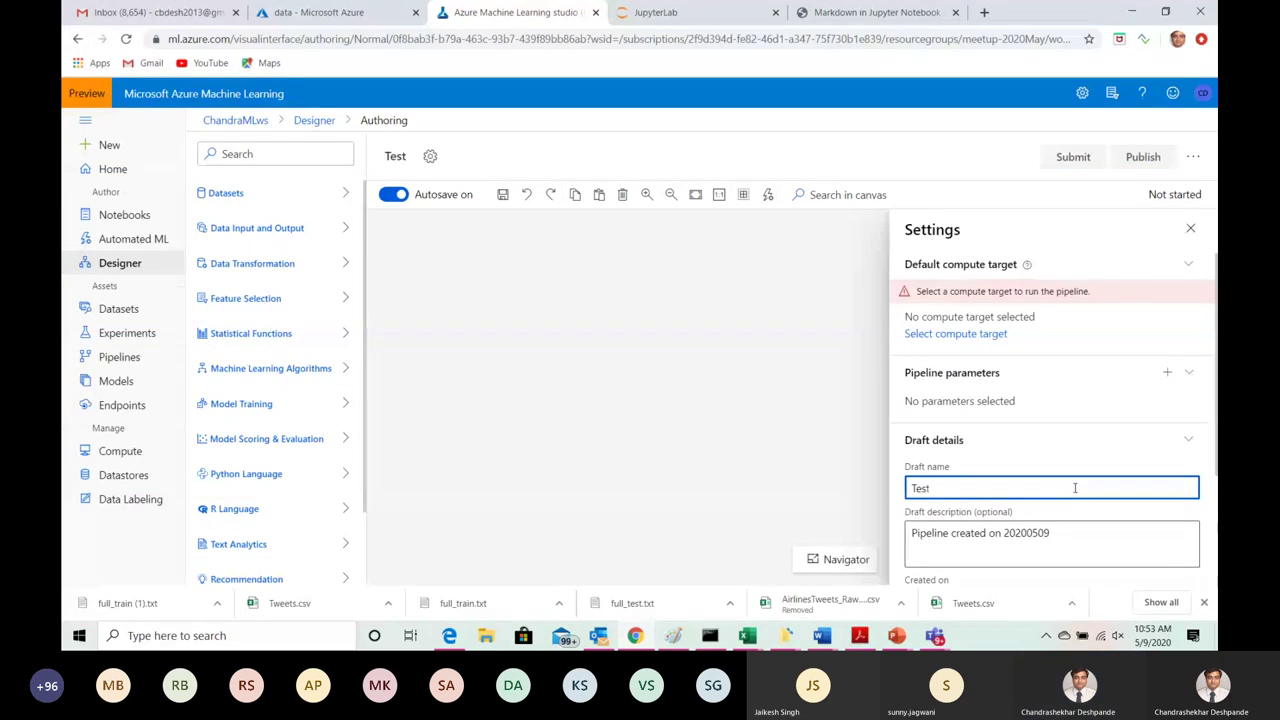
type("Predict")
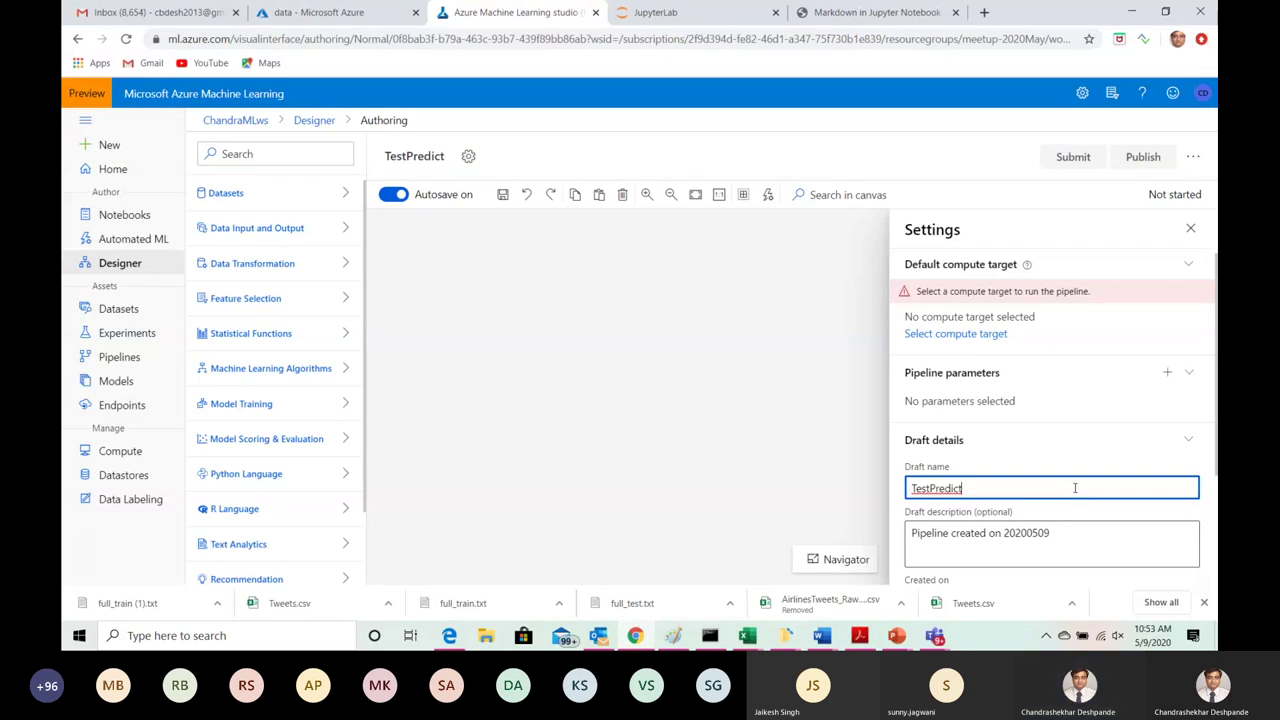
type("Loan")
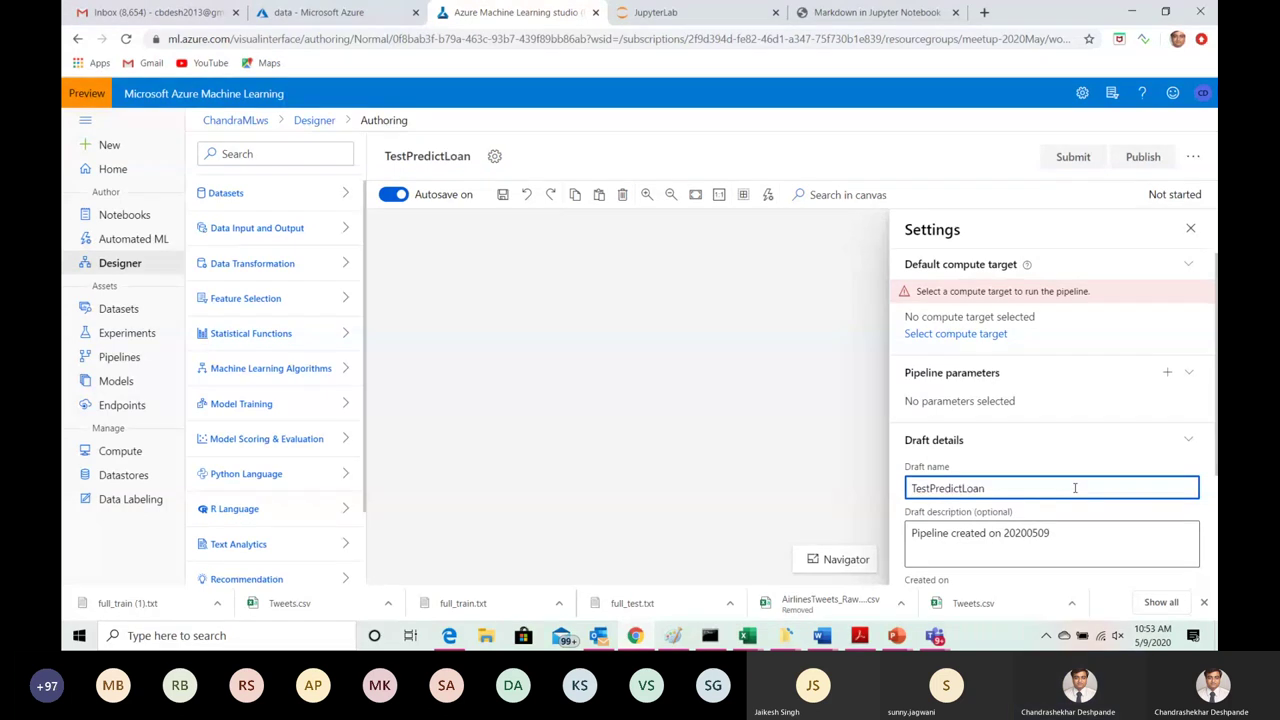
left_click(845, 461)
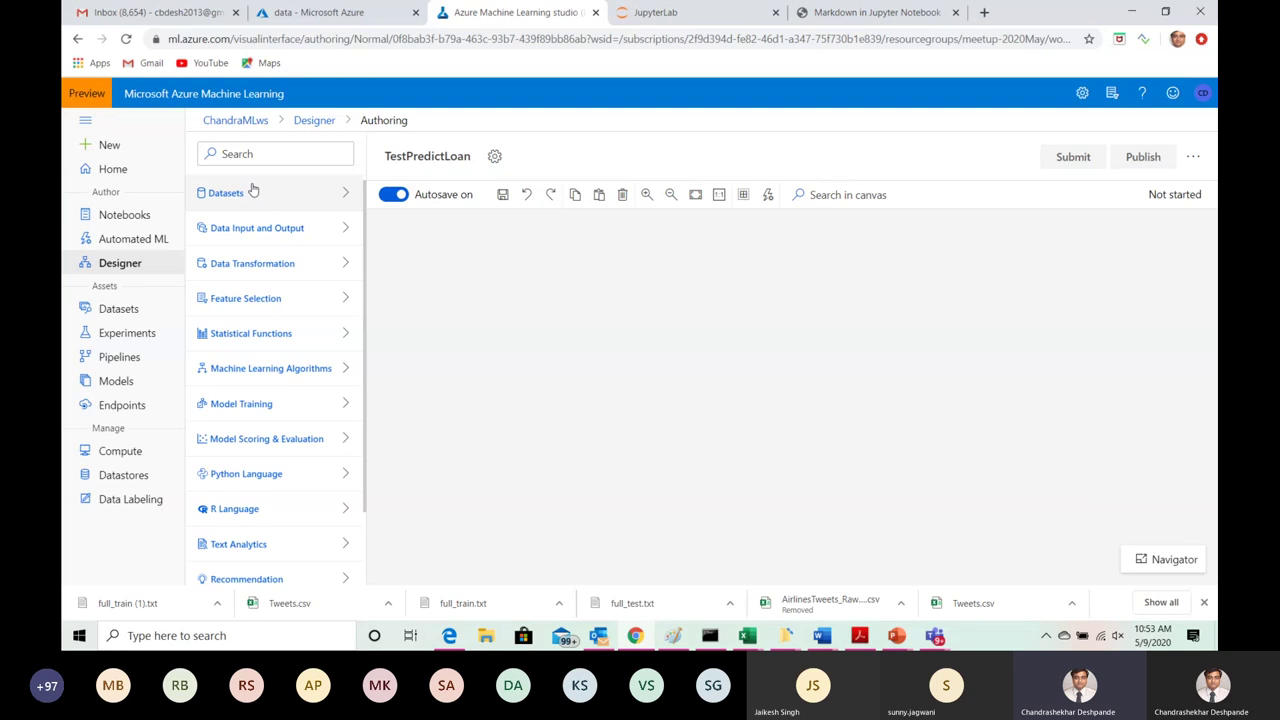
Step: Place ChandraMLstorage_DataSet on the TestPredictLoan canvas and view its outputs
left_click(268, 194)
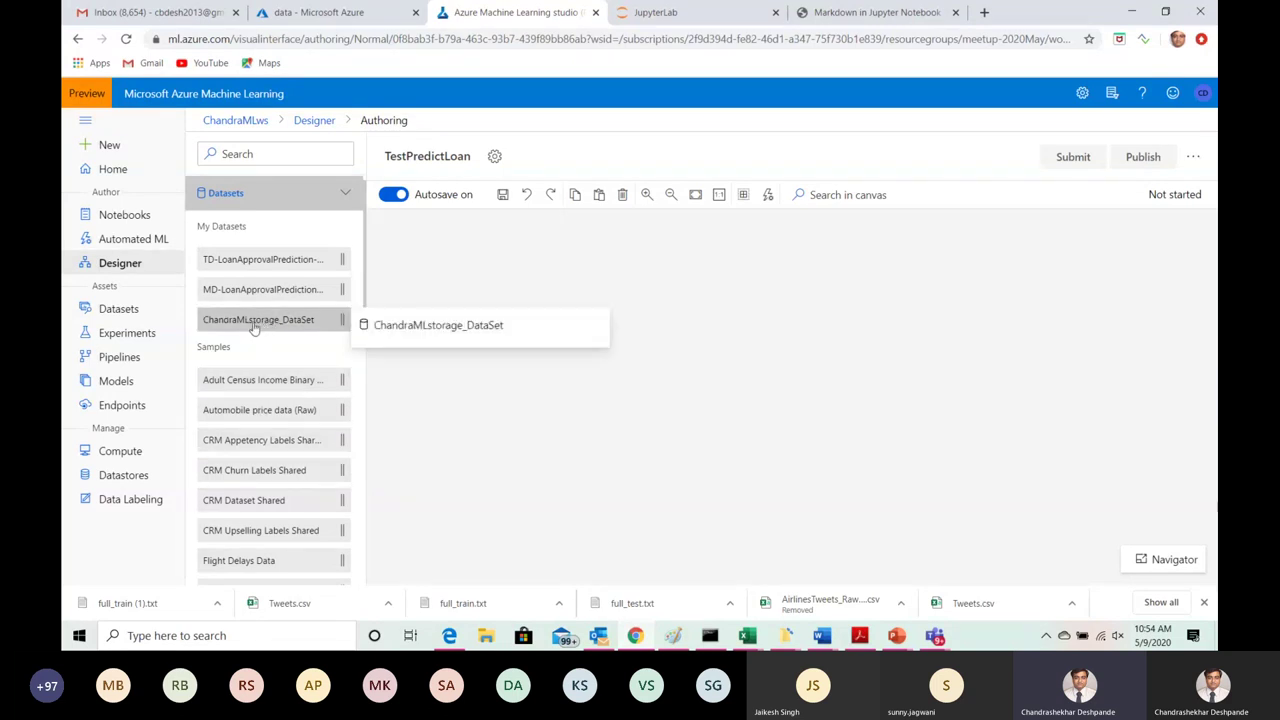
left_click_drag(376, 316, 727, 244)
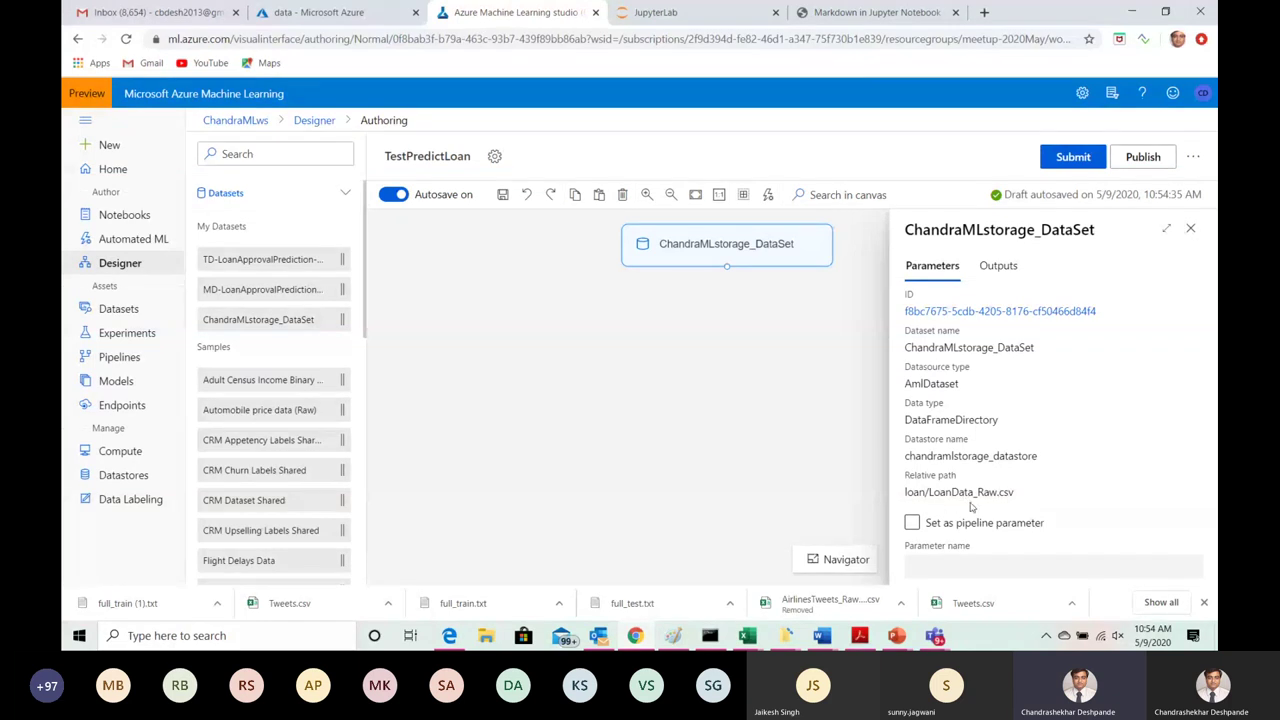
left_click(998, 268)
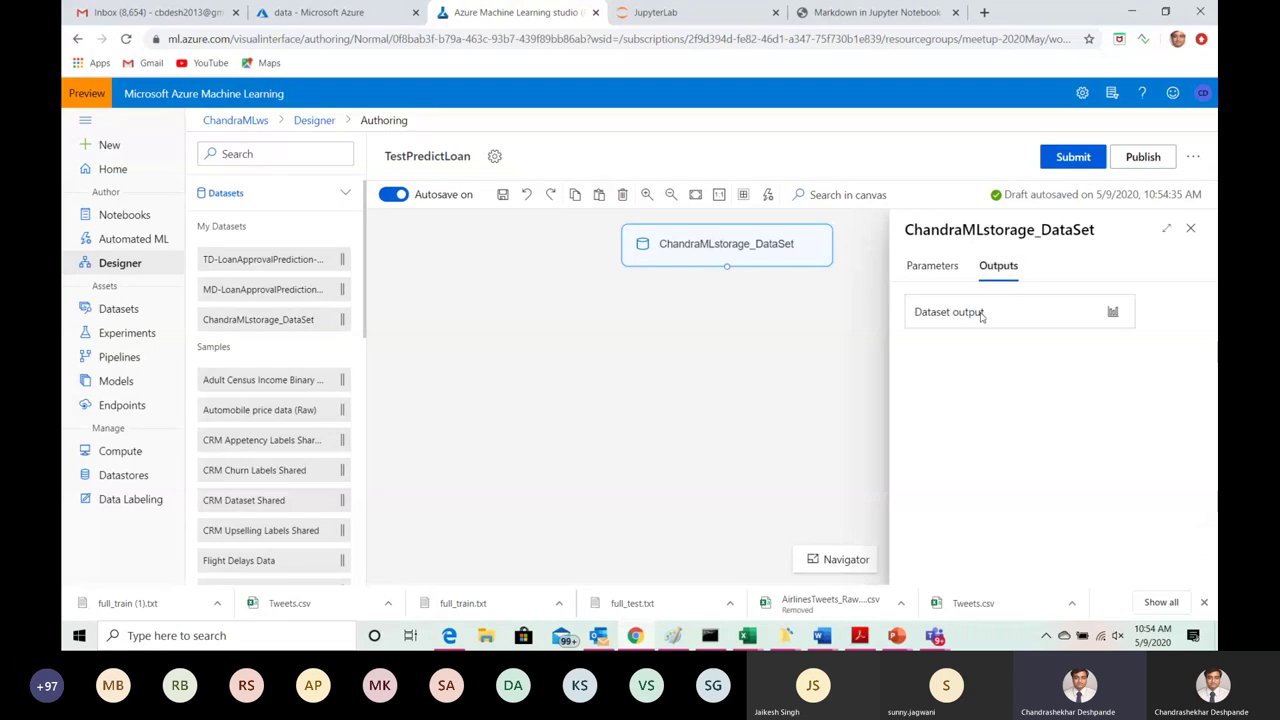
Step: Open the data preview of ChandraMLstorage_DataSet, showing 613 rows and 14 columns
left_click(1113, 314)
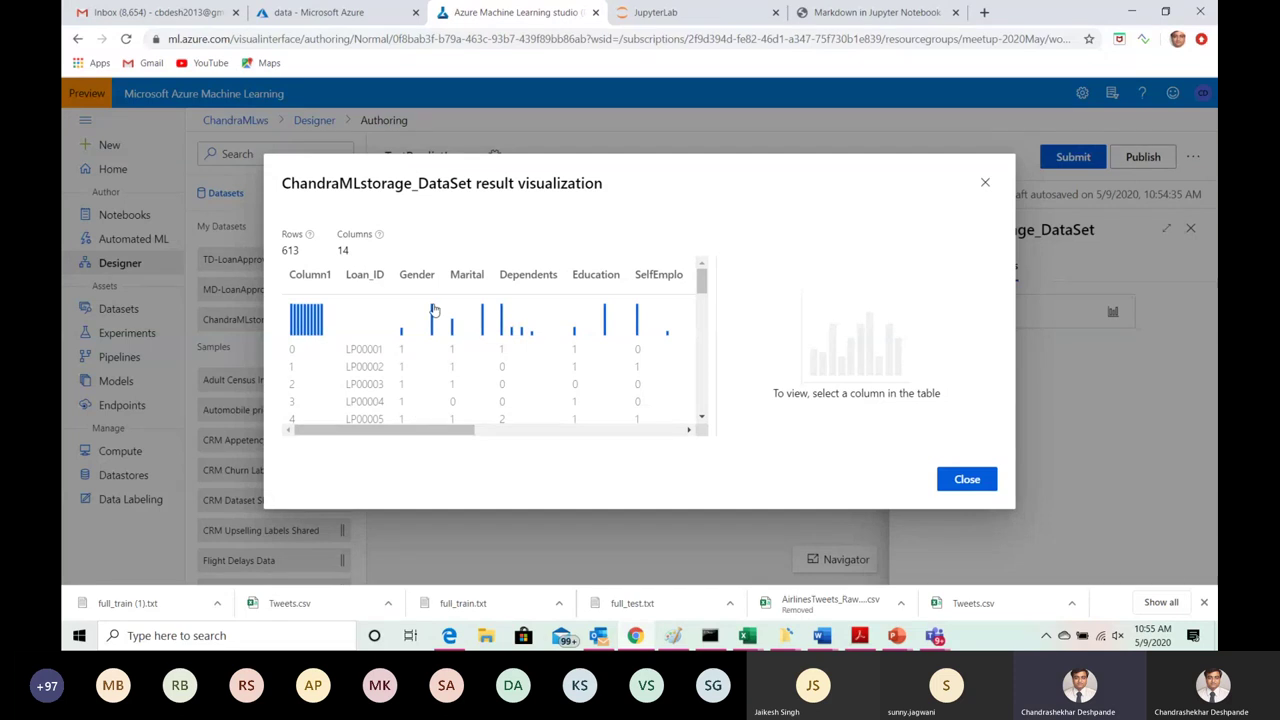
Step: Scan across the dataset's columns, then switch to the storage container holding LoanData_Raw.csv
left_click_drag(385, 429, 610, 426)
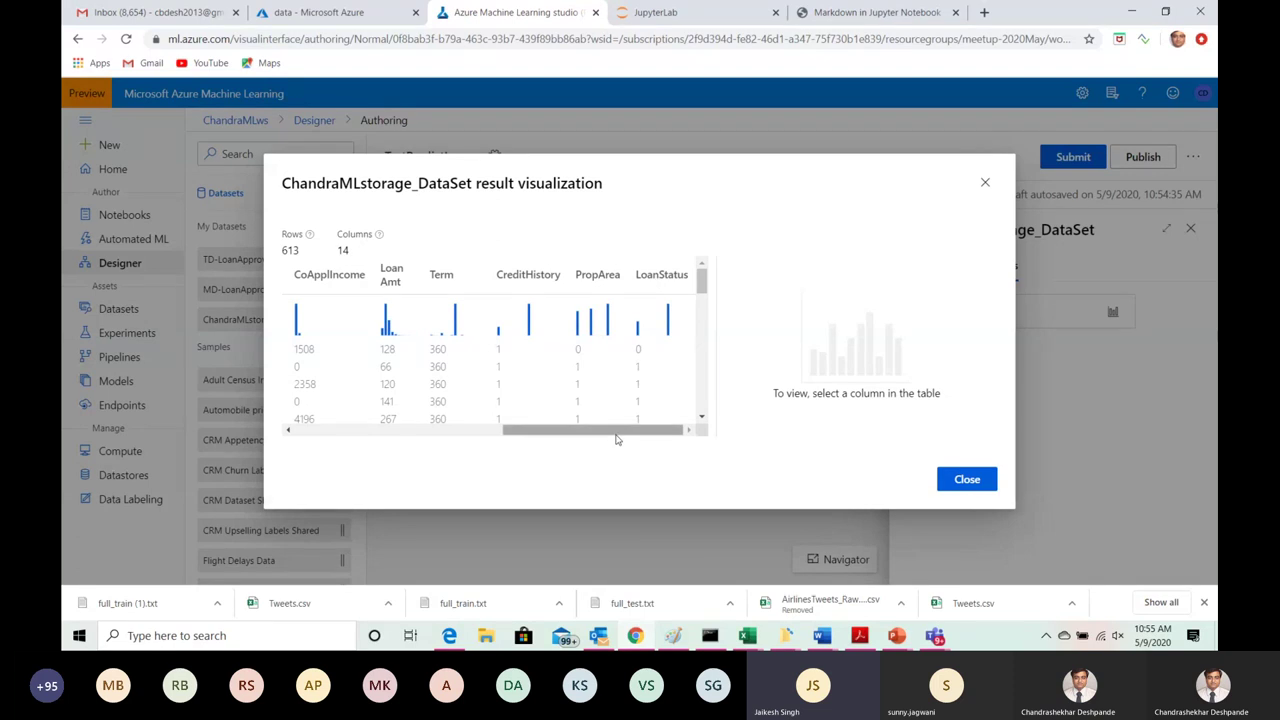
left_click_drag(616, 437, 379, 432)
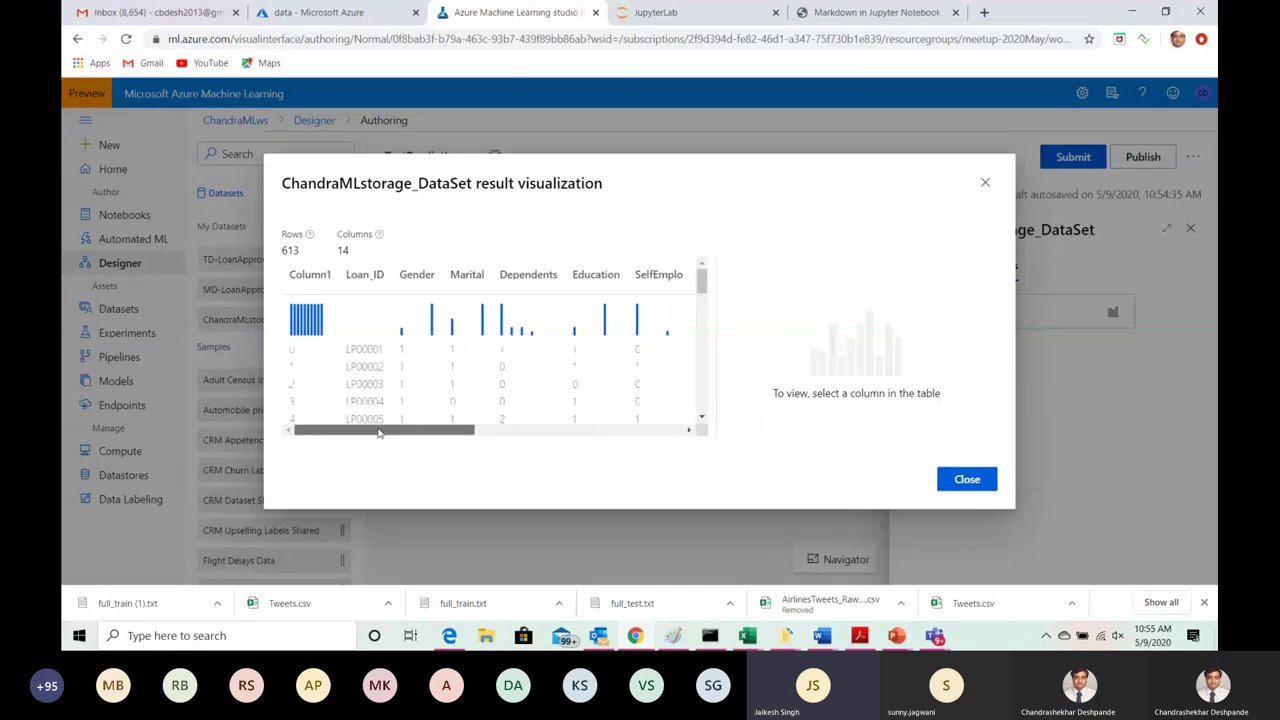
left_click(322, 11)
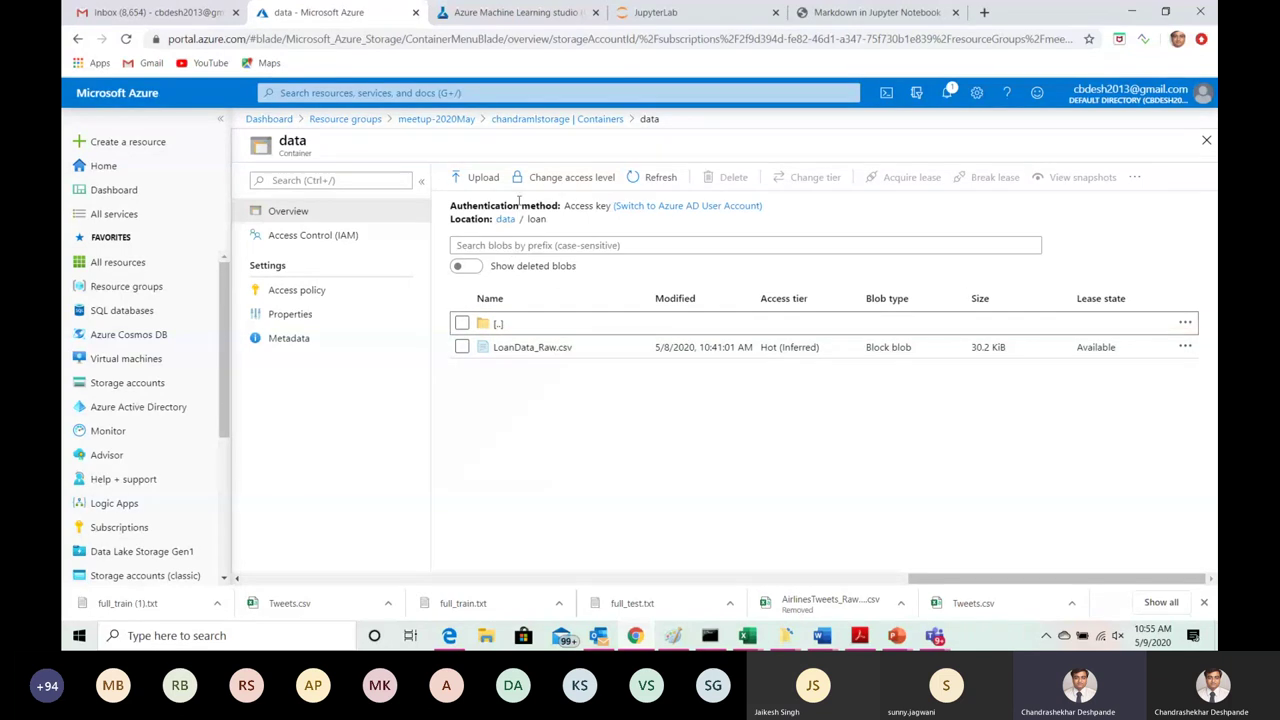
Step: Return to the ChandraMLstorage_DataSet preview in Azure Machine Learning studio
left_click(562, 12)
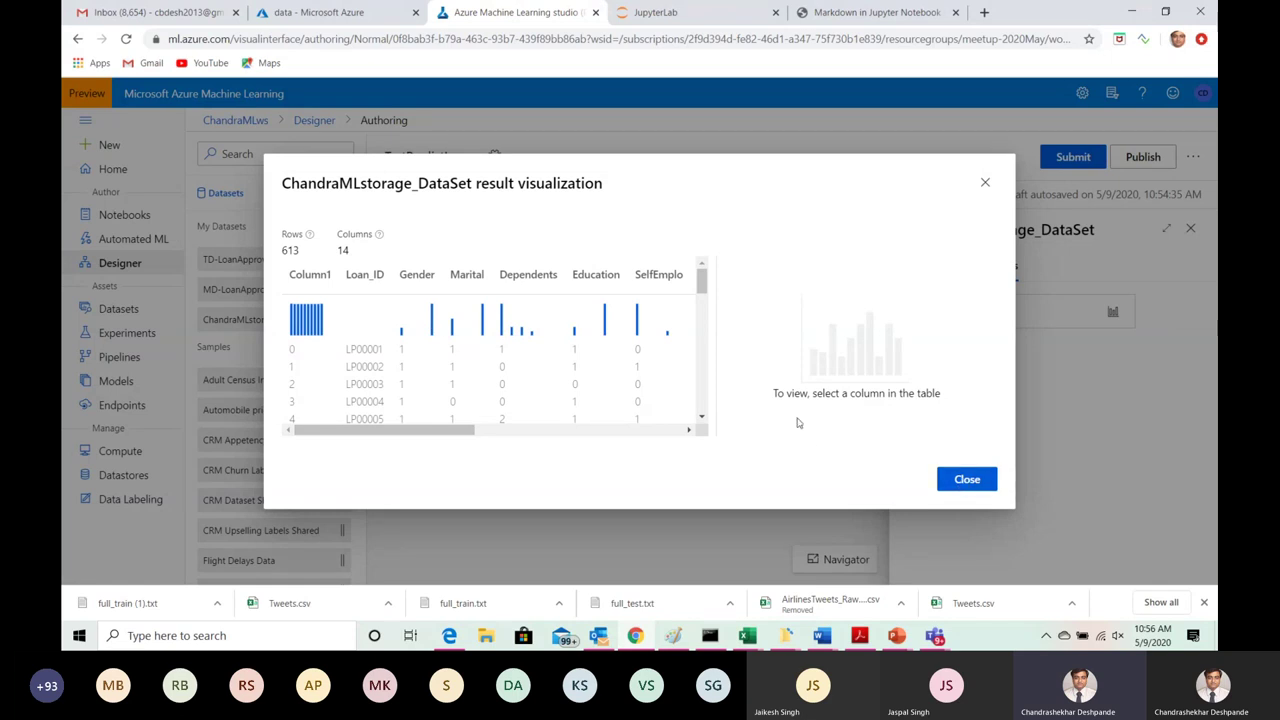
Step: Show the Gender column statistics: mean 0.7961, median 1, standard deviation 0.4032
left_click_drag(435, 432, 706, 432)
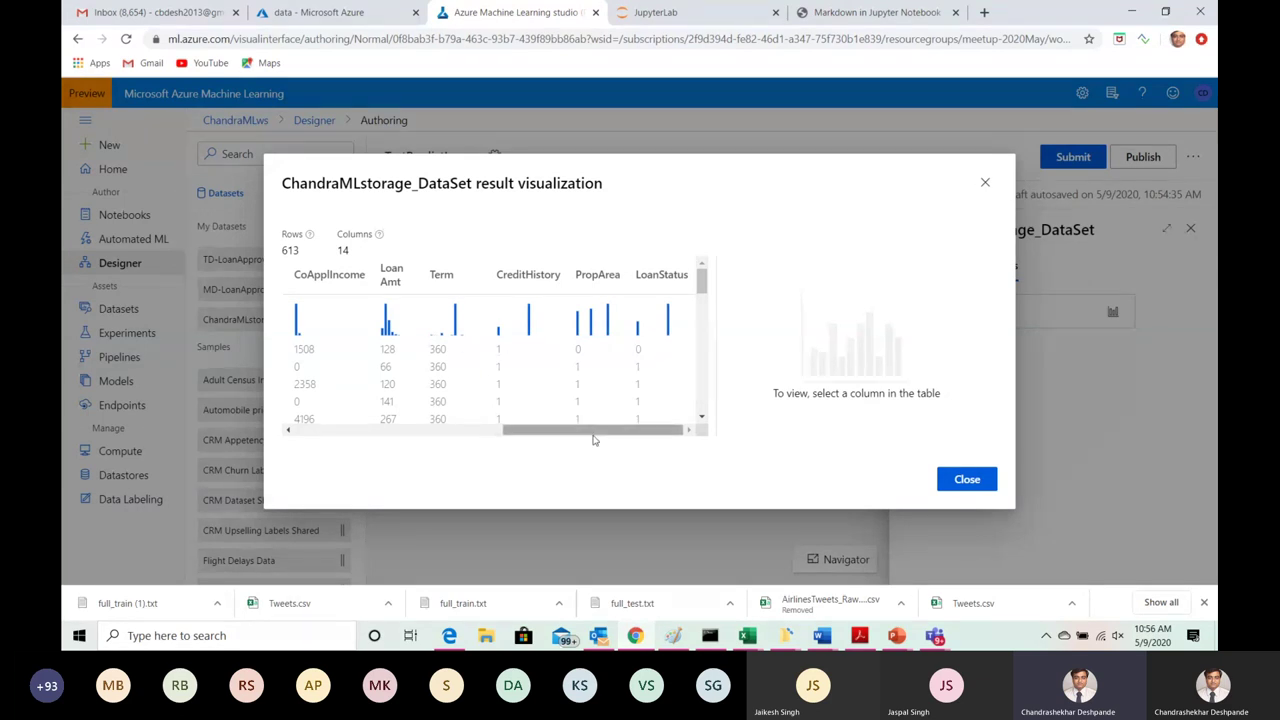
left_click_drag(594, 437, 362, 443)
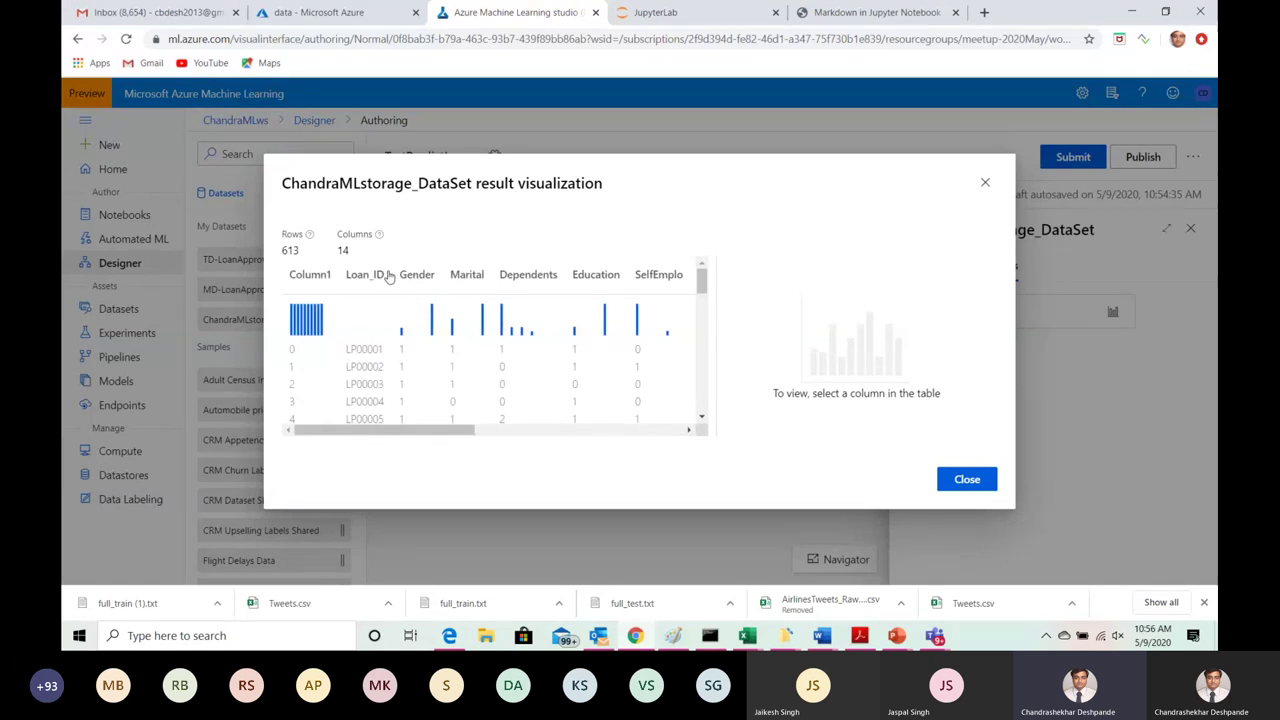
left_click(419, 279)
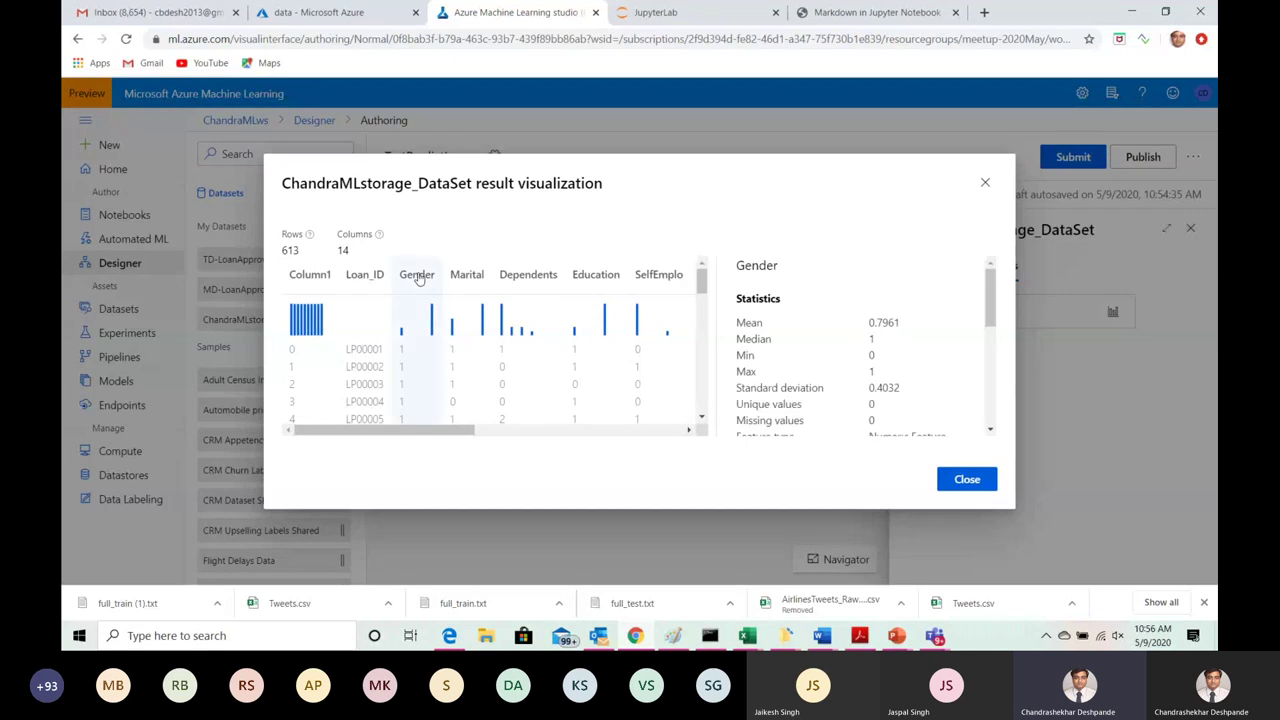
Step: Inspect Dependents statistics, then the ApplIncome and CoApplIncome frequency histograms
left_click_drag(990, 280, 990, 316)
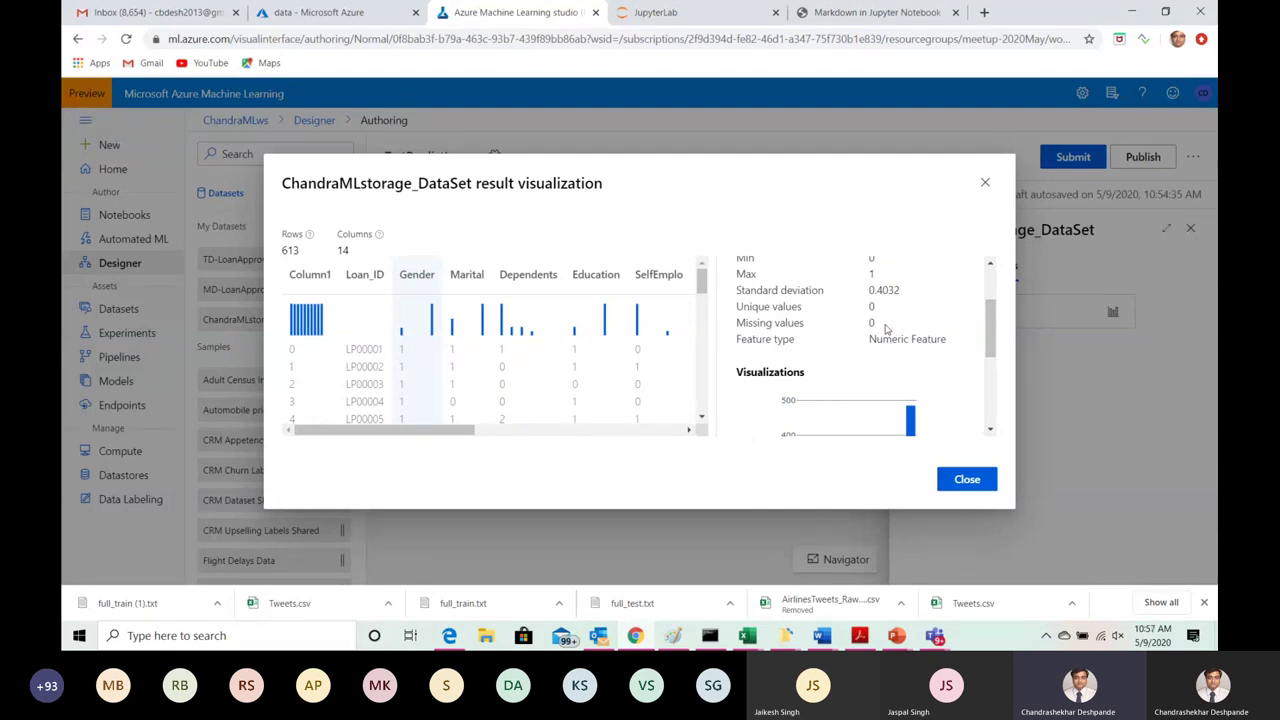
left_click(530, 276)
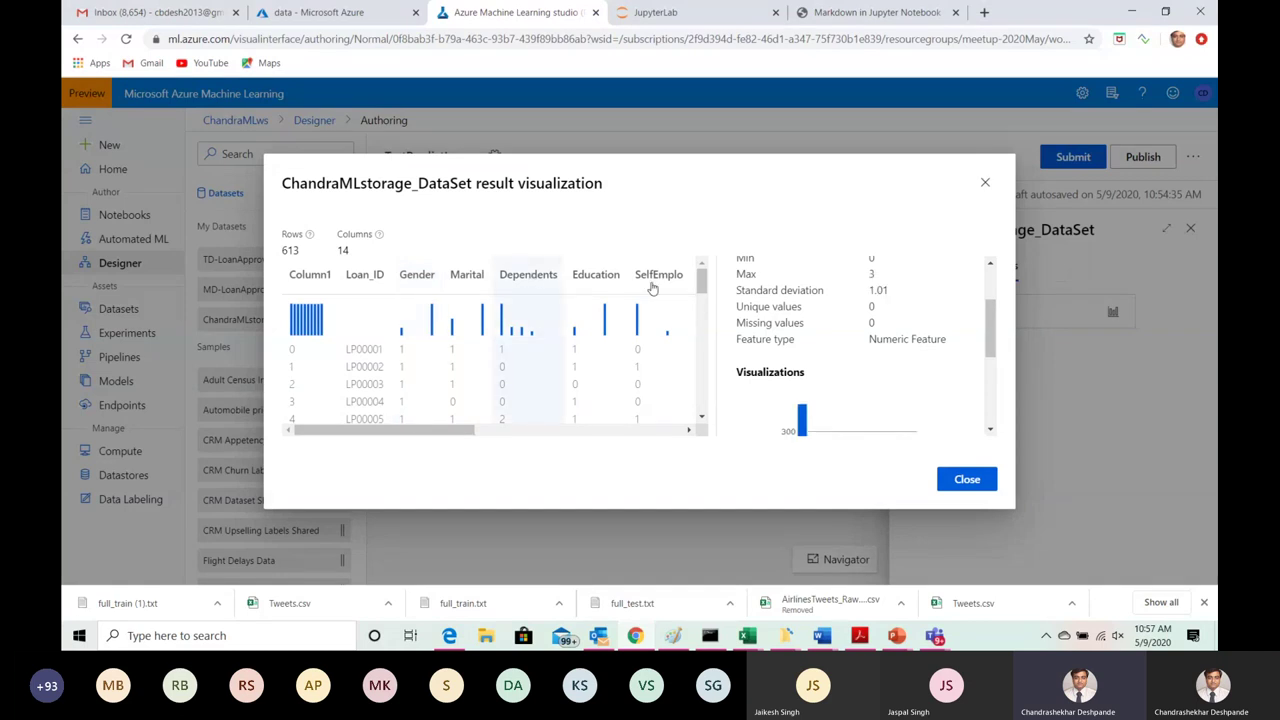
left_click_drag(992, 330, 992, 369)
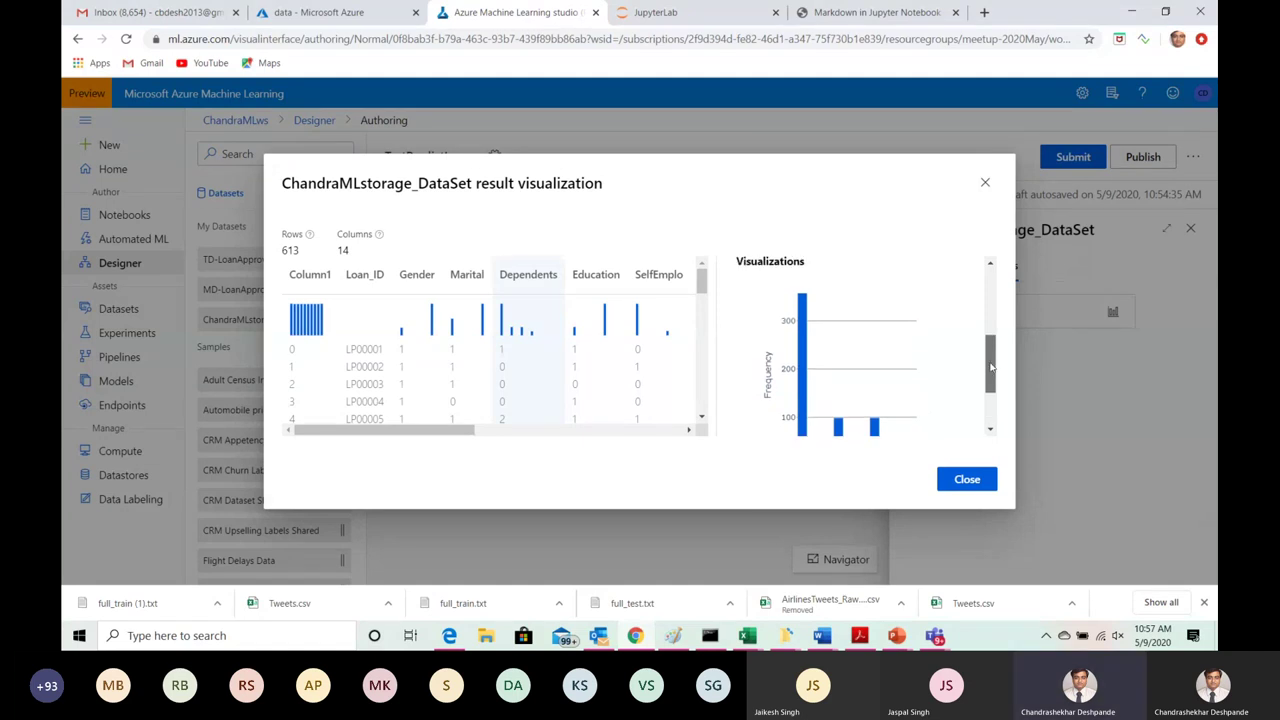
left_click_drag(413, 433, 530, 437)
left_click(457, 281)
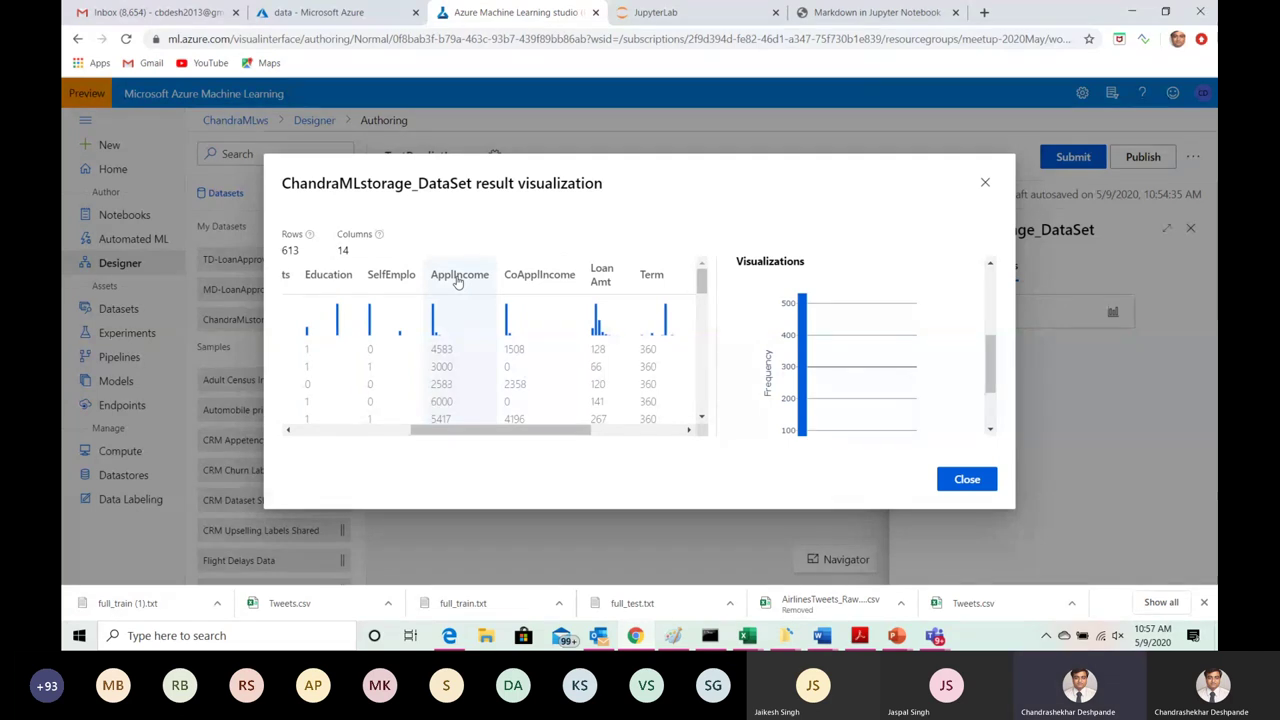
mouse_move(992, 353)
left_mouse_down()
mouse_move(992, 376)
mouse_move(992, 352)
mouse_move(992, 365)
left_mouse_up()
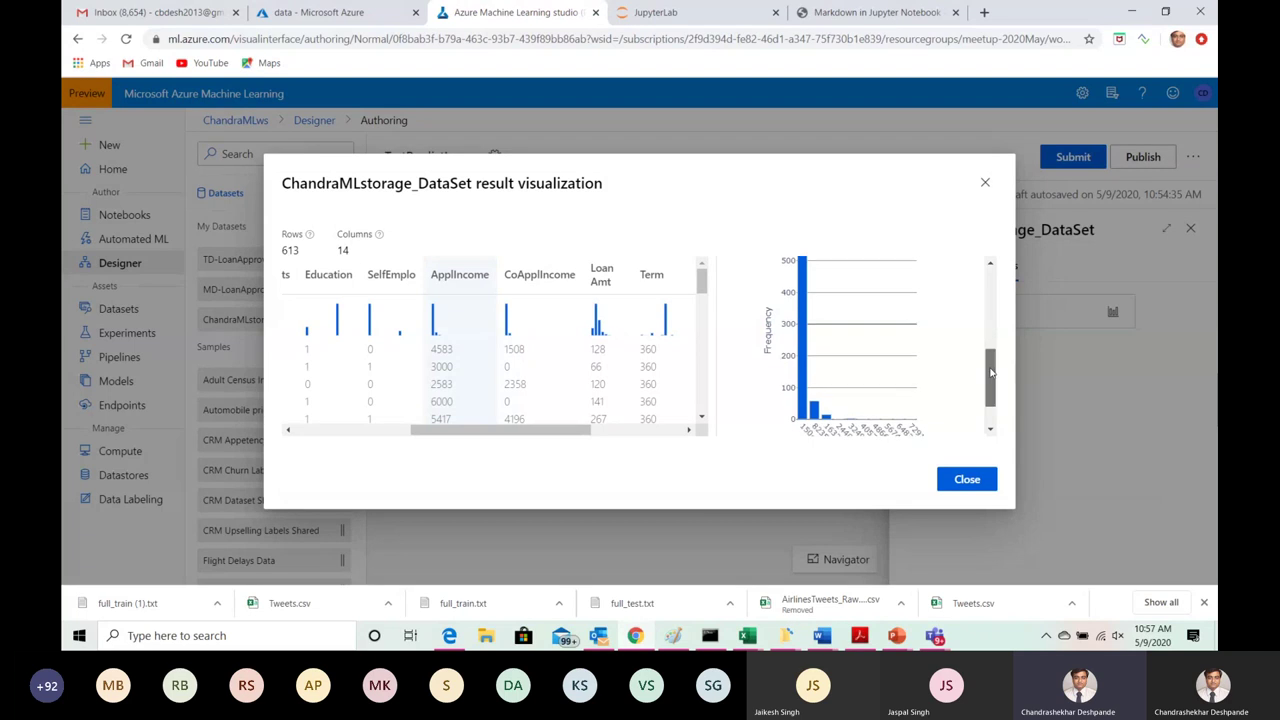
scroll(996, 369, "down", 1)
mouse_move(849, 368)
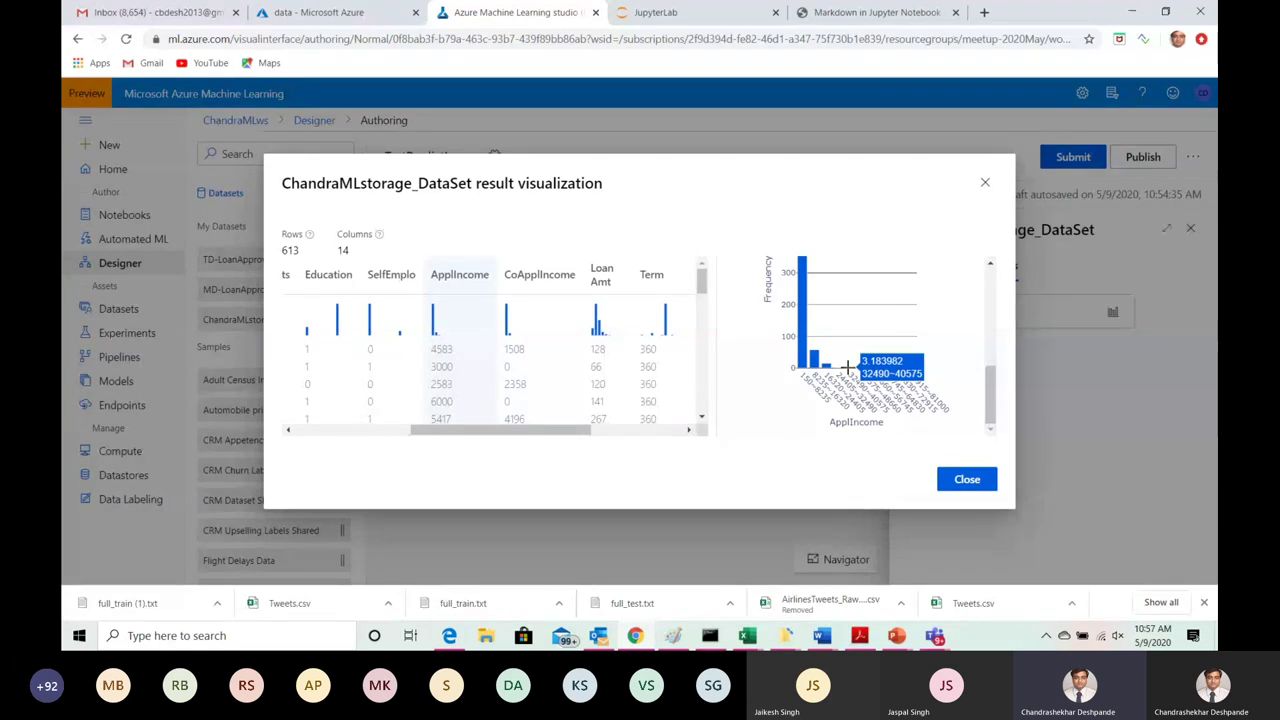
left_click(527, 281)
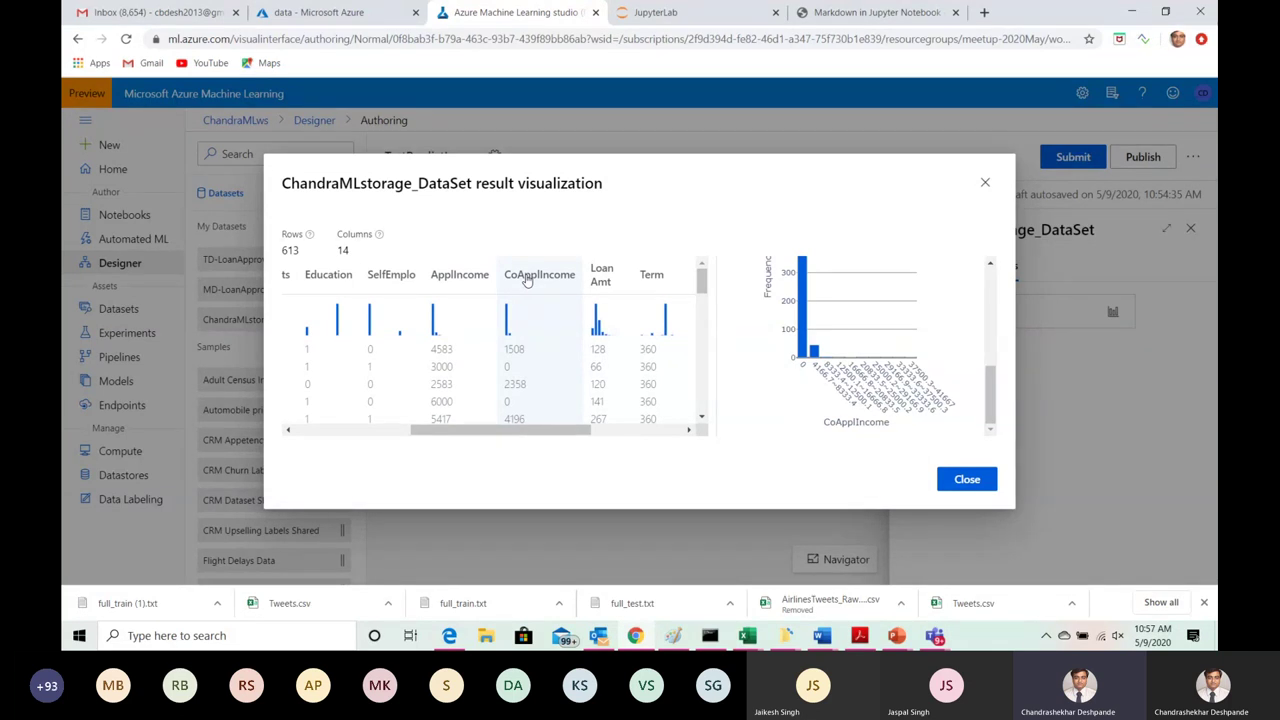
Step: Close the dataset preview and properties panel, then open the LoanApprovalPrediction real-time inference draft
left_click(985, 185)
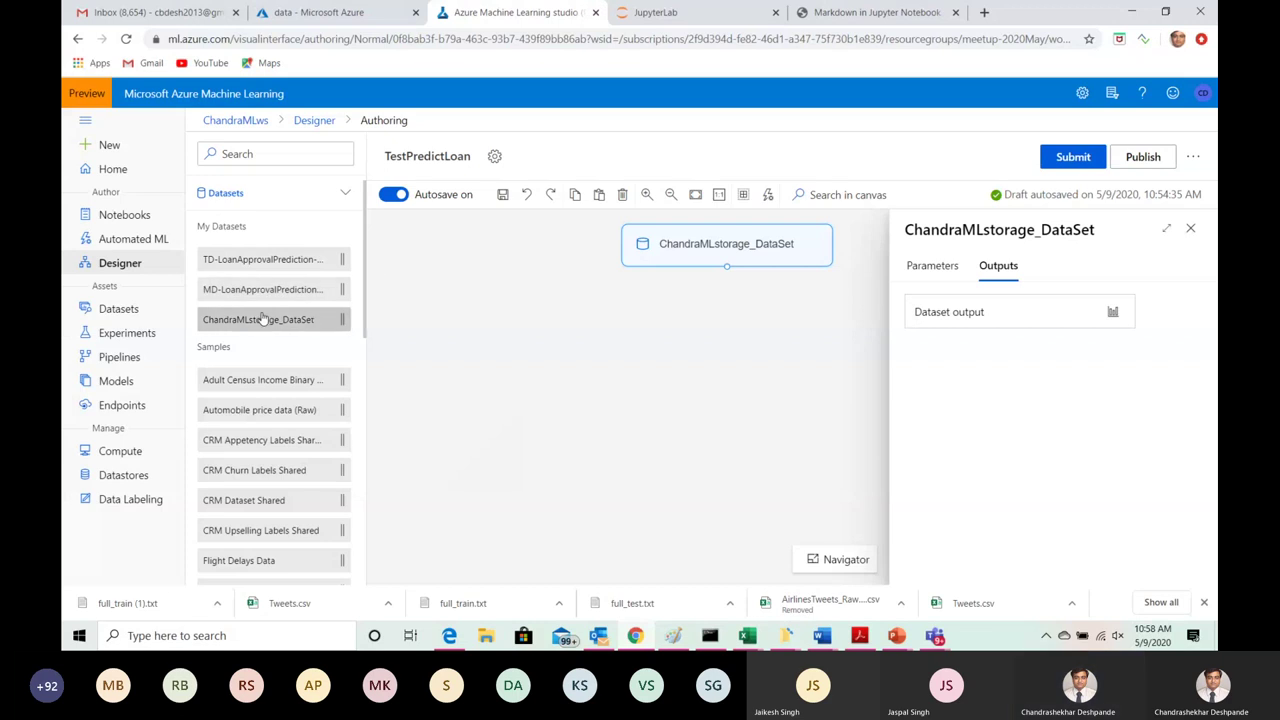
left_click(129, 268)
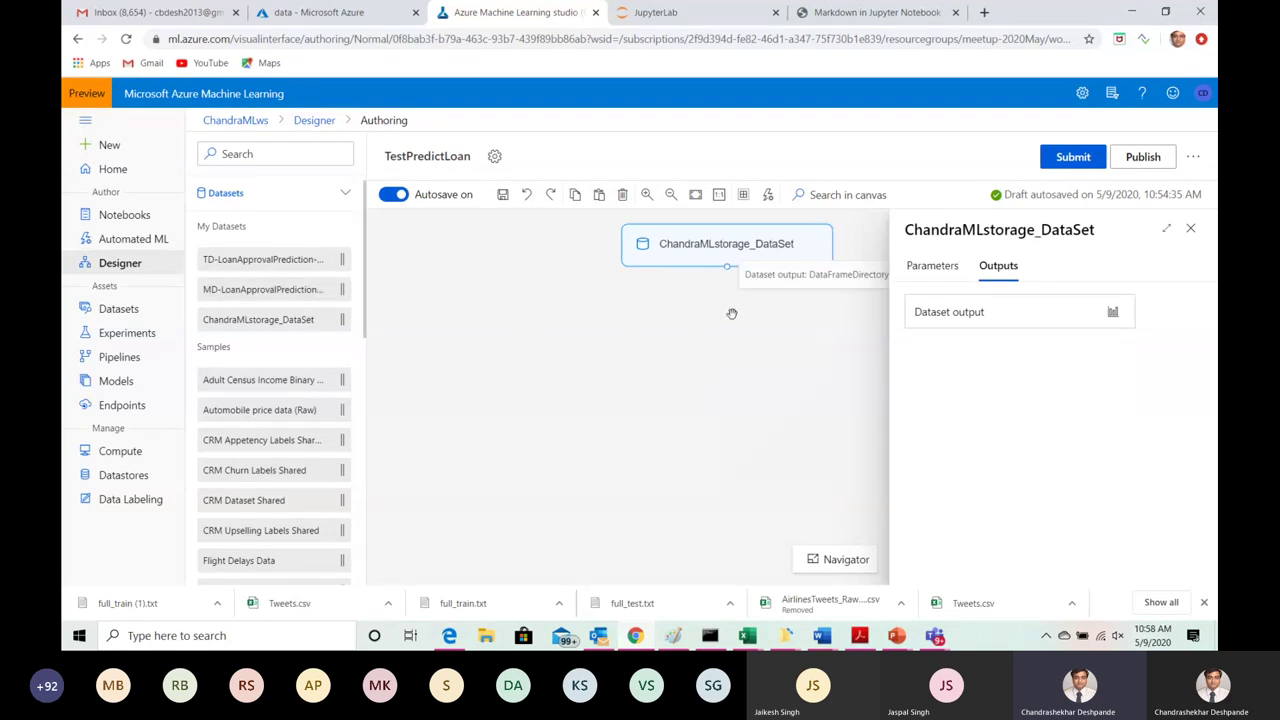
left_click(1192, 230)
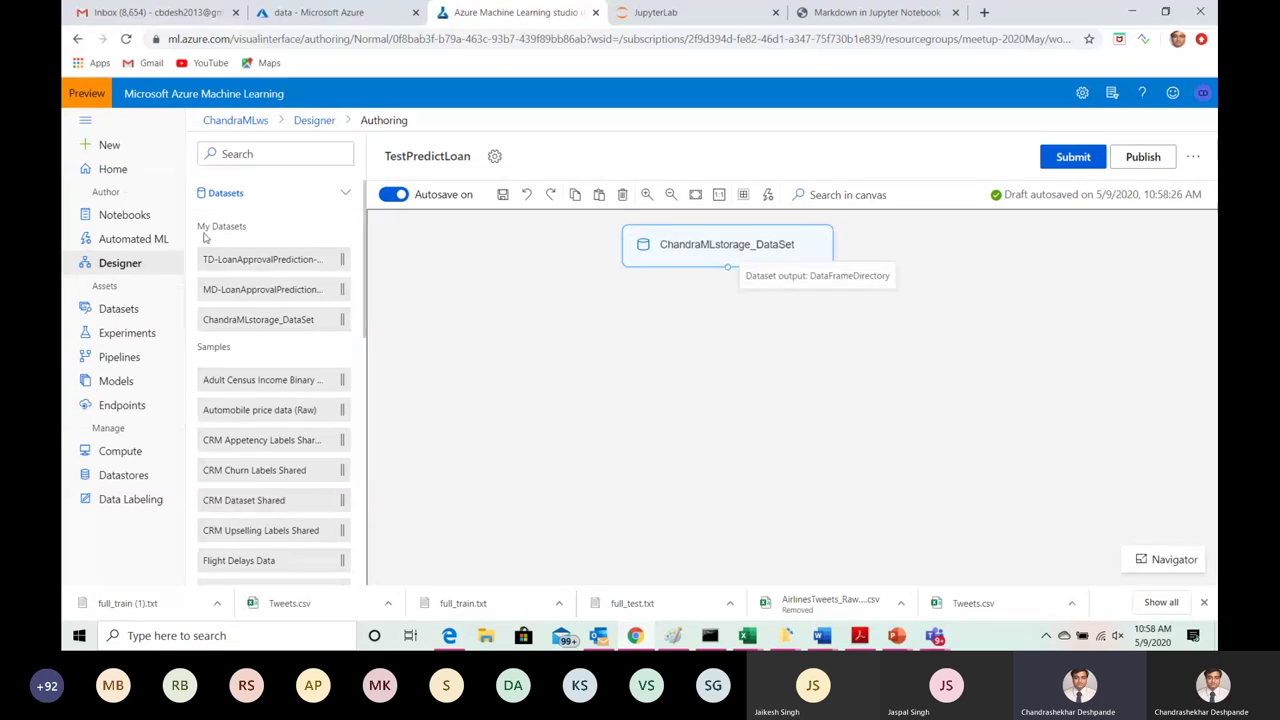
left_click(143, 263)
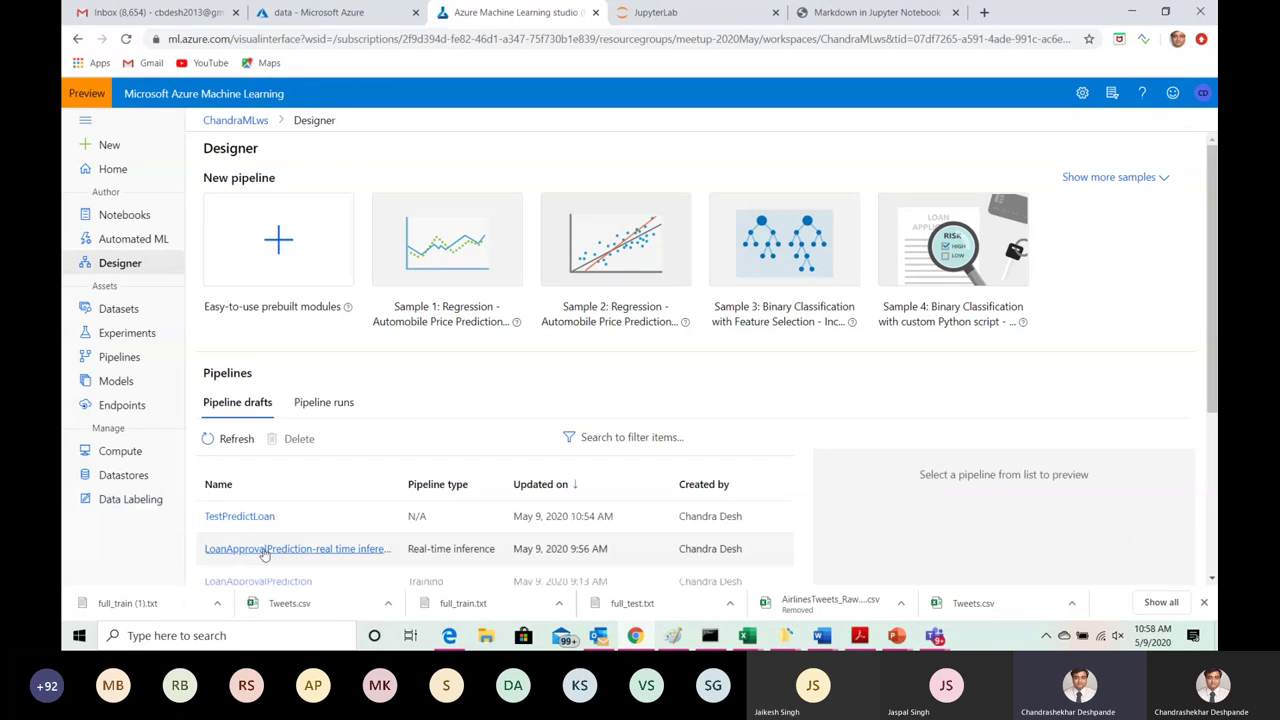
left_click(263, 549)
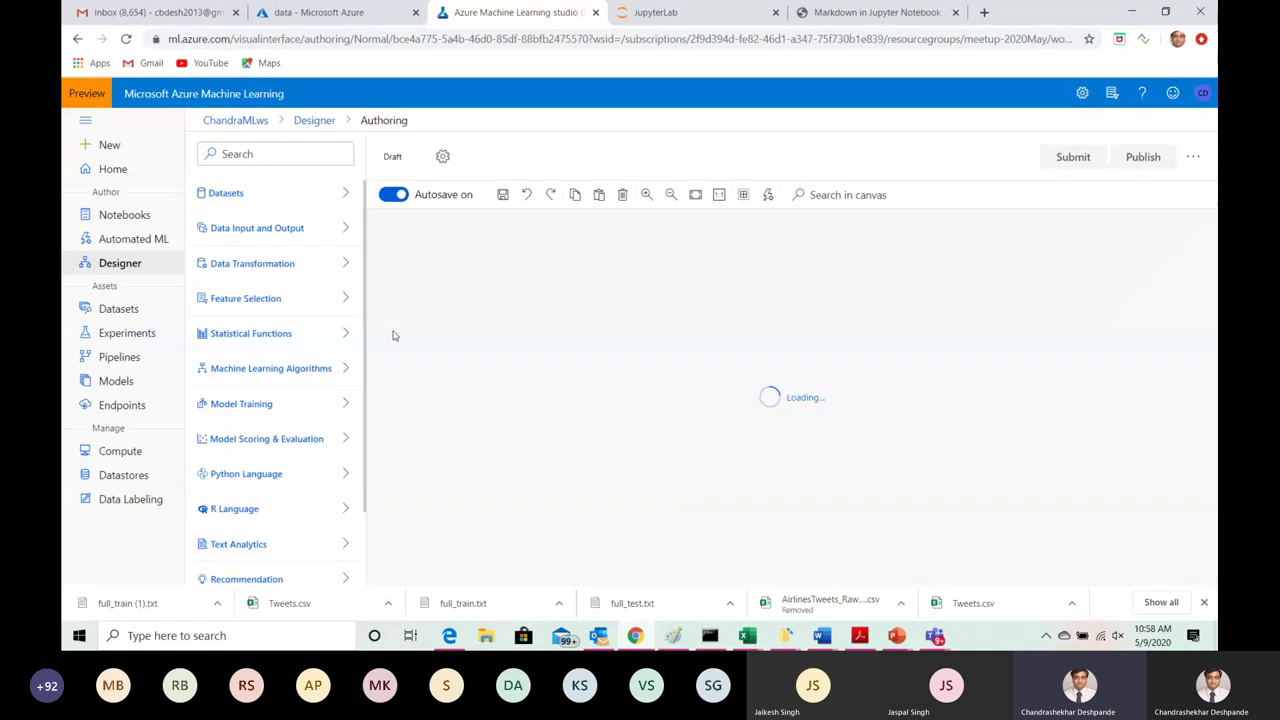
Step: Open the LoanApprovalPrediction training pipeline and select its first Apply Math Operation module
left_click(120, 264)
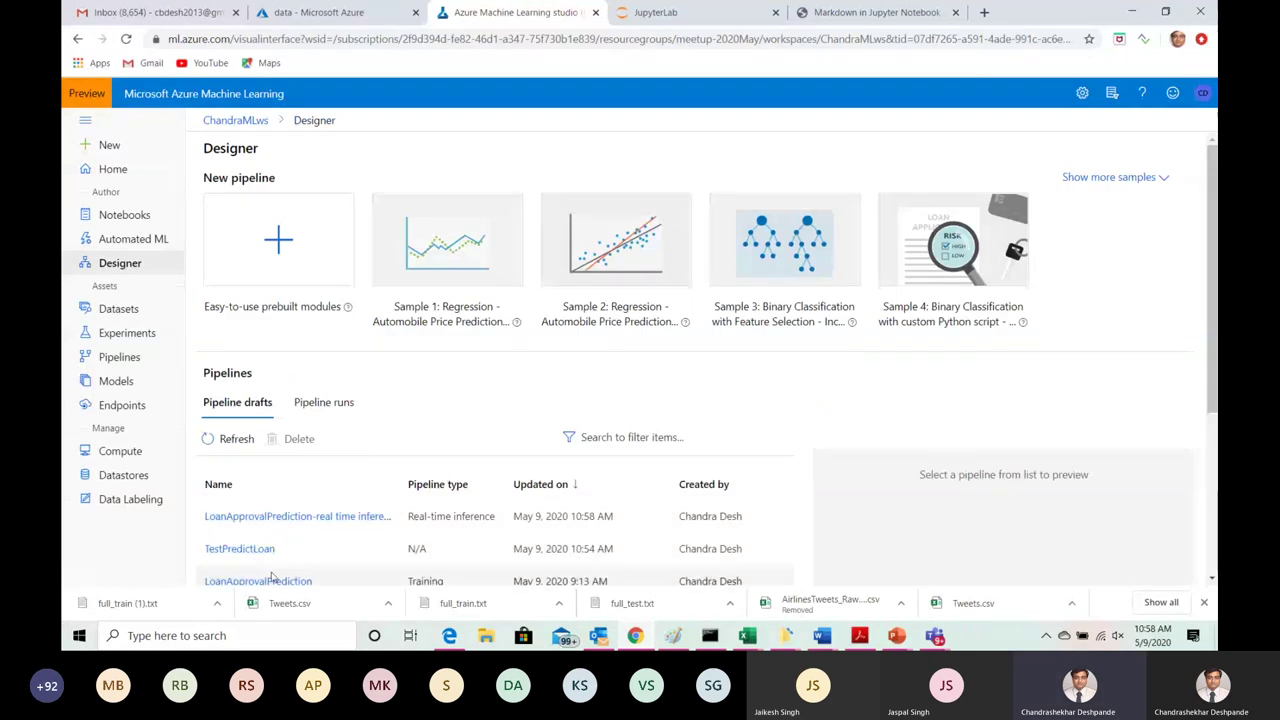
scroll(912, 455, "down", 1)
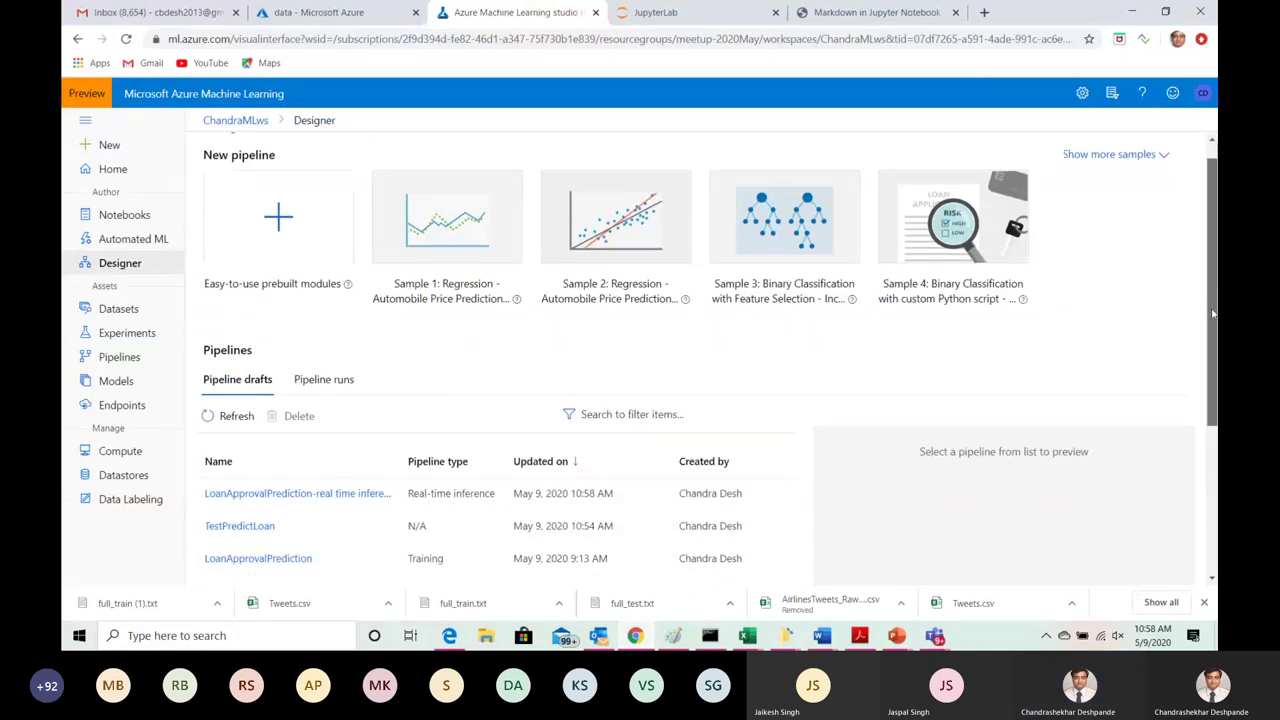
left_click(256, 529)
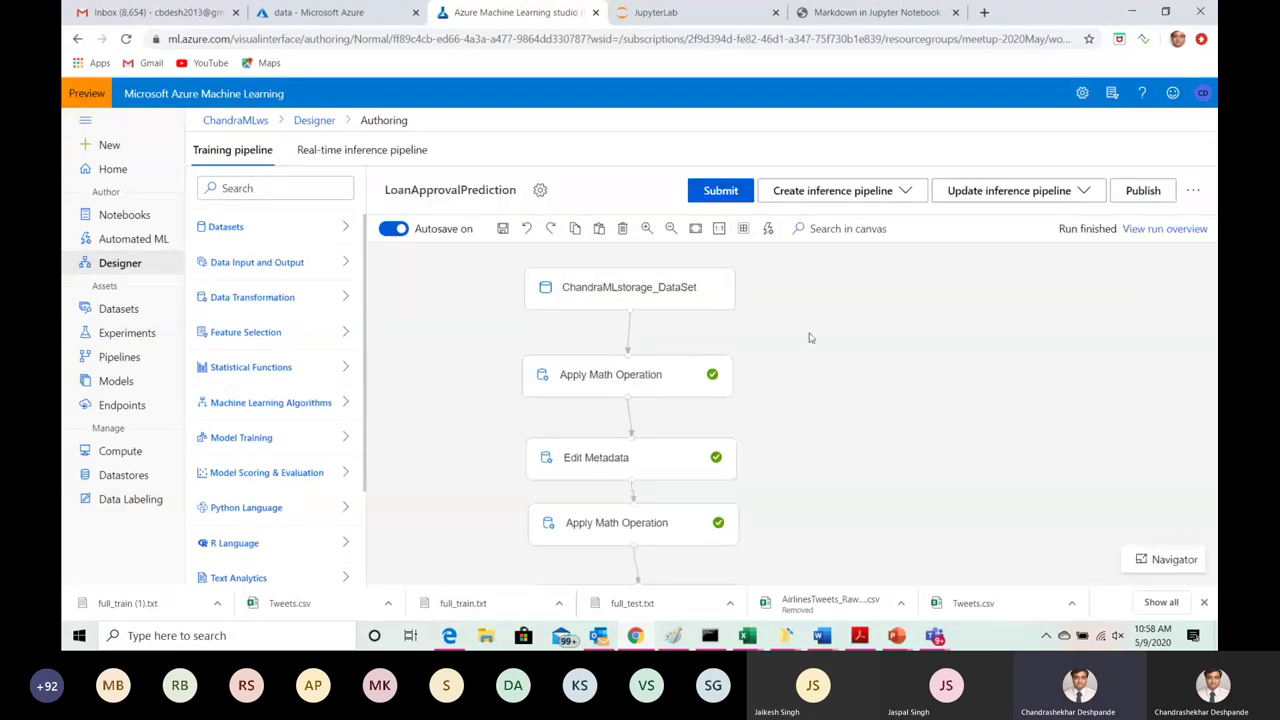
left_click(612, 376)
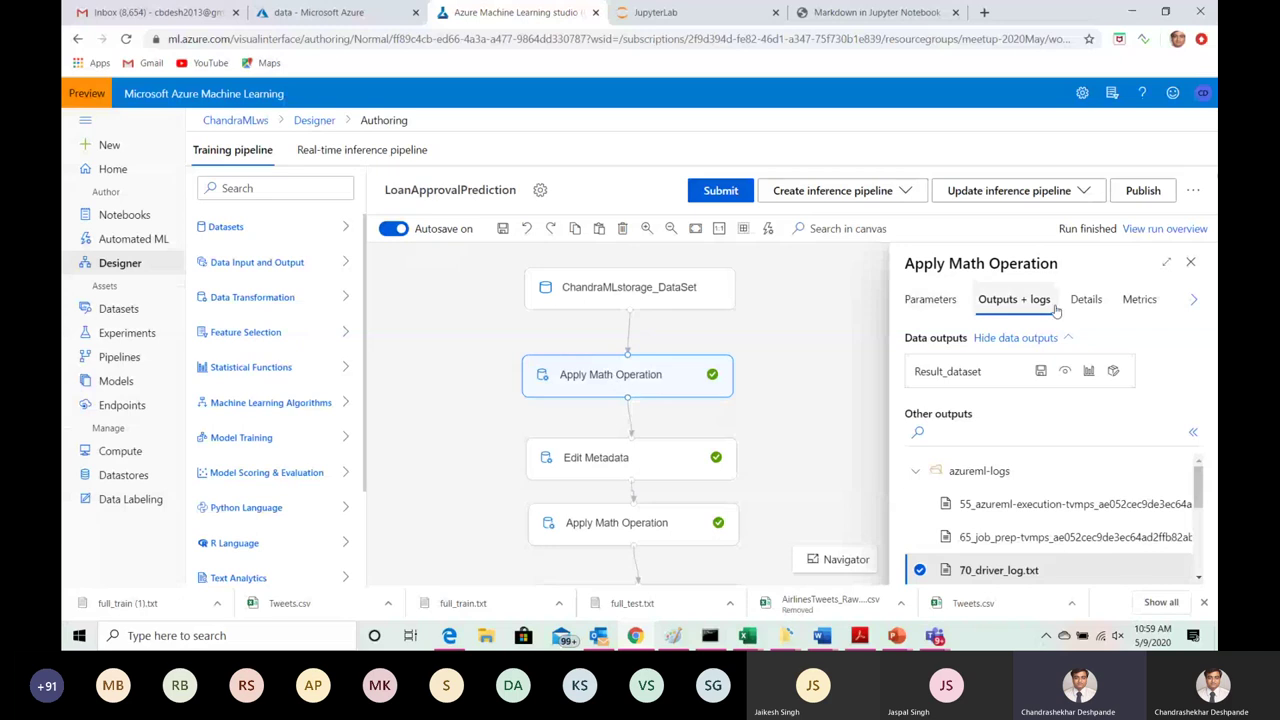
left_click(926, 302)
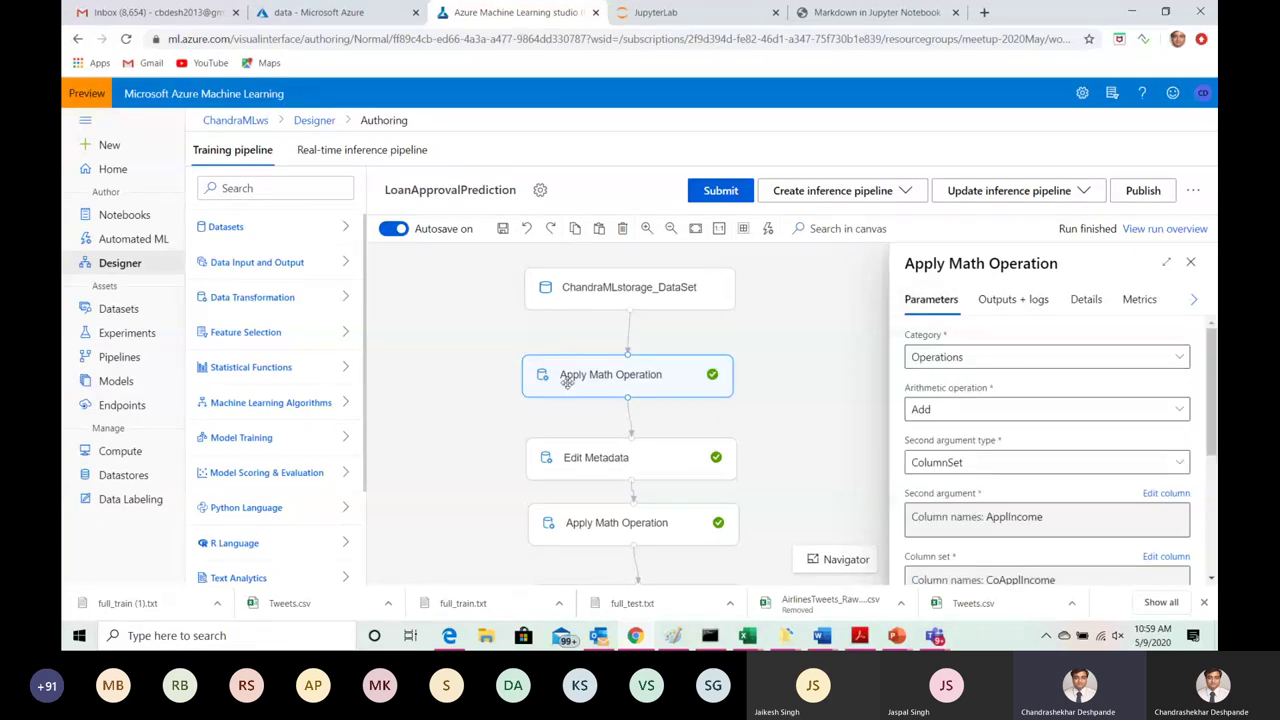
Step: Browse the Data Transformation modules and list the Apply Math Operation's category options
left_click(346, 303)
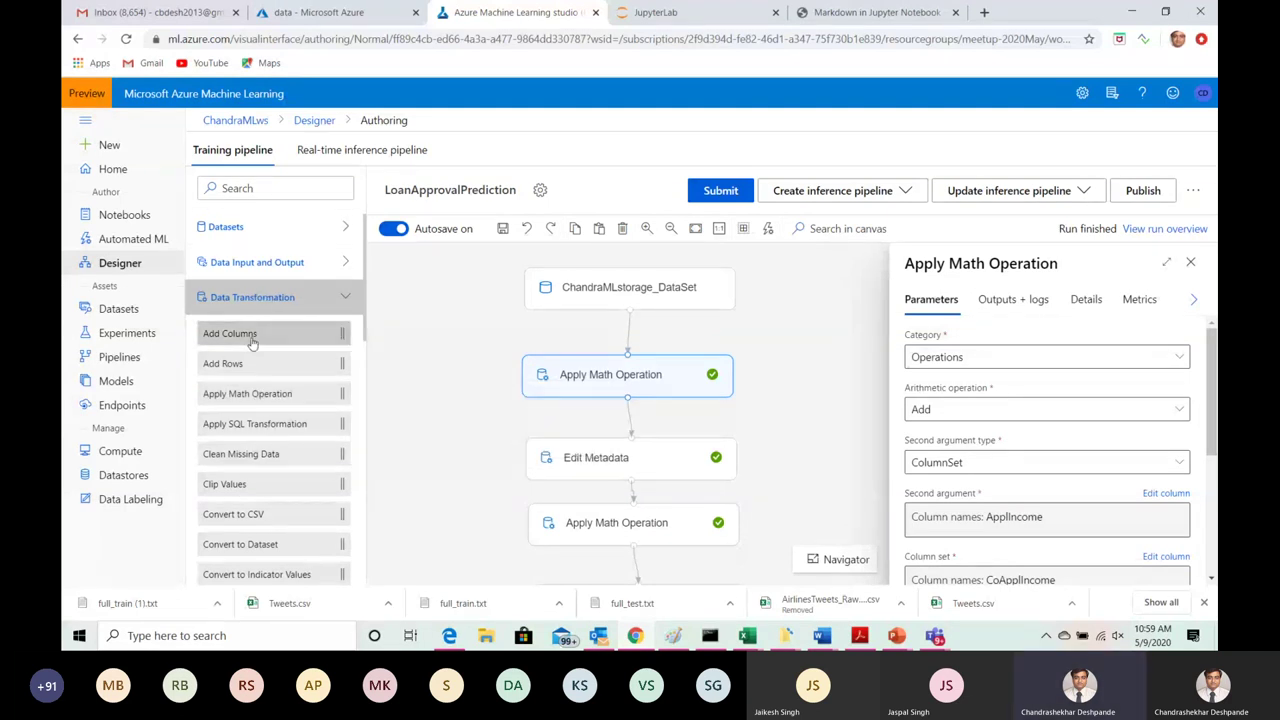
mouse_move(252, 342)
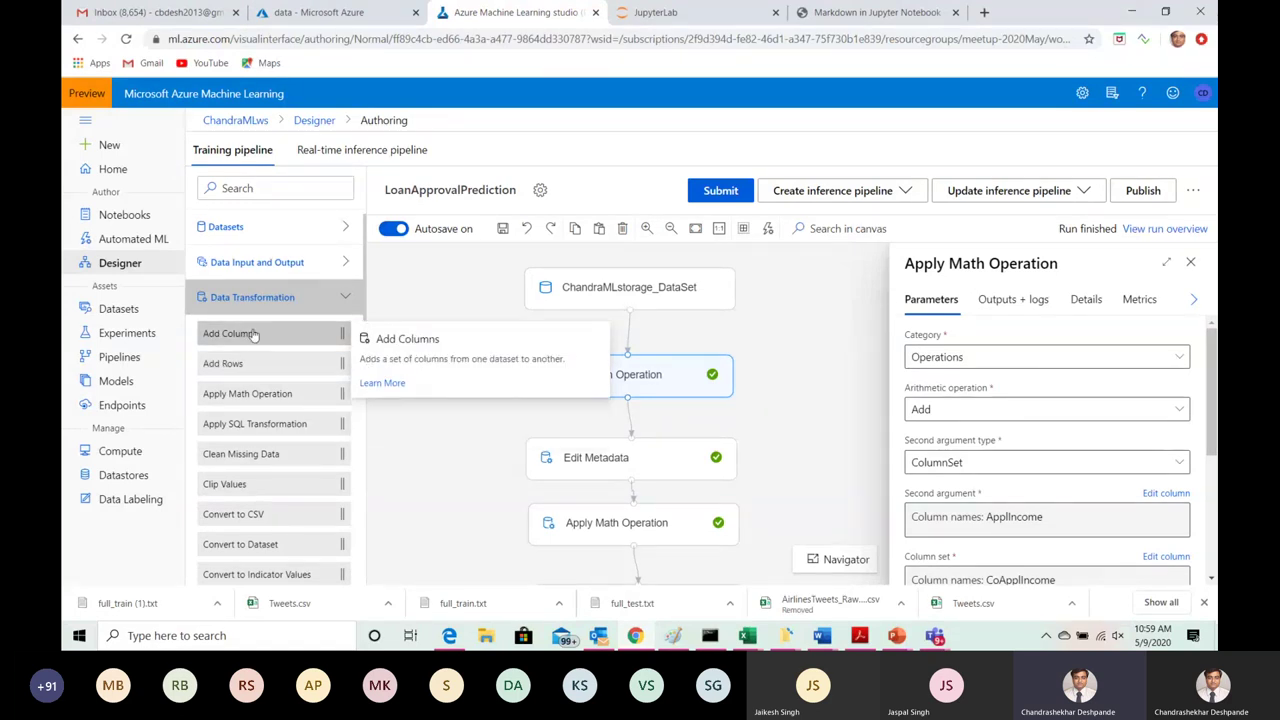
mouse_move(250, 373)
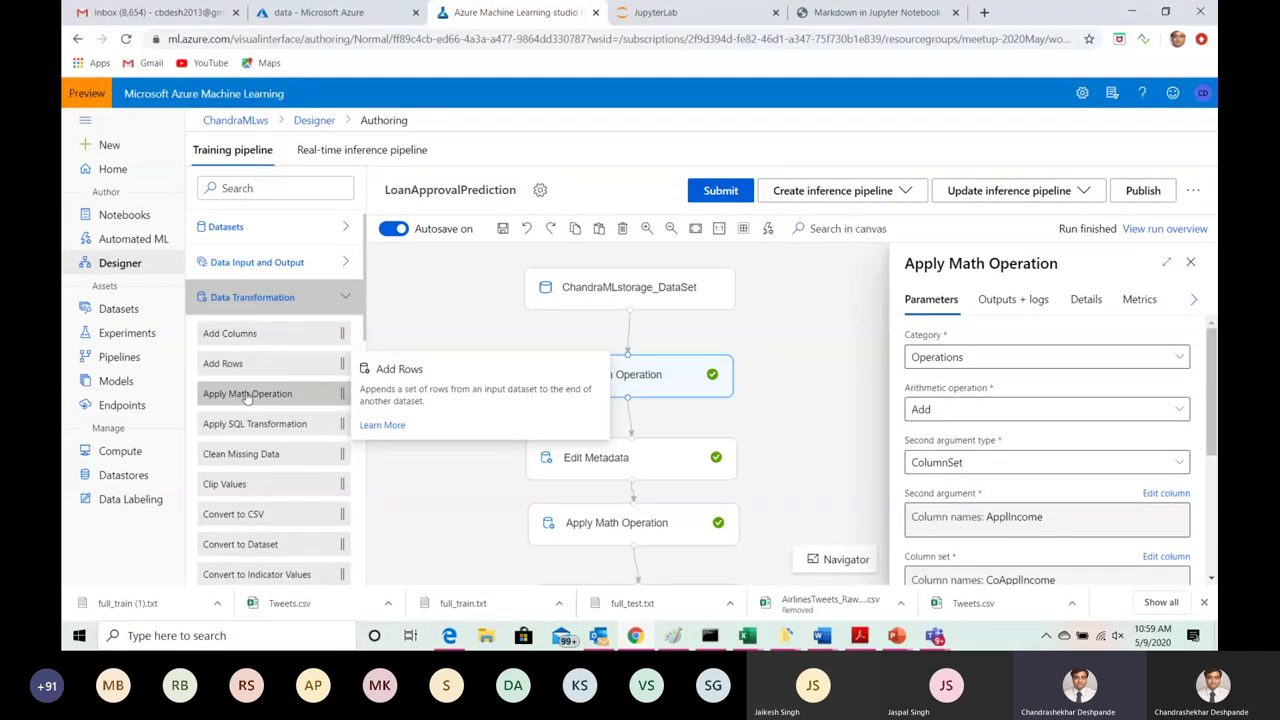
mouse_move(249, 403)
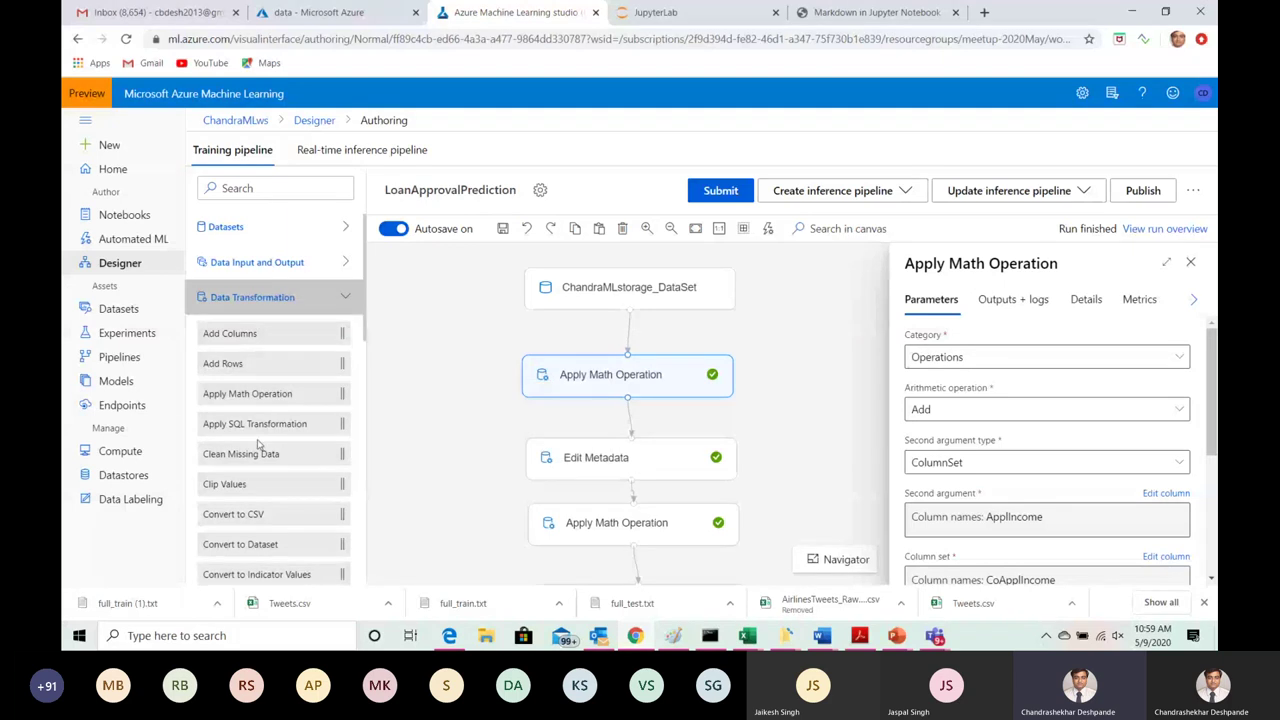
mouse_move(260, 468)
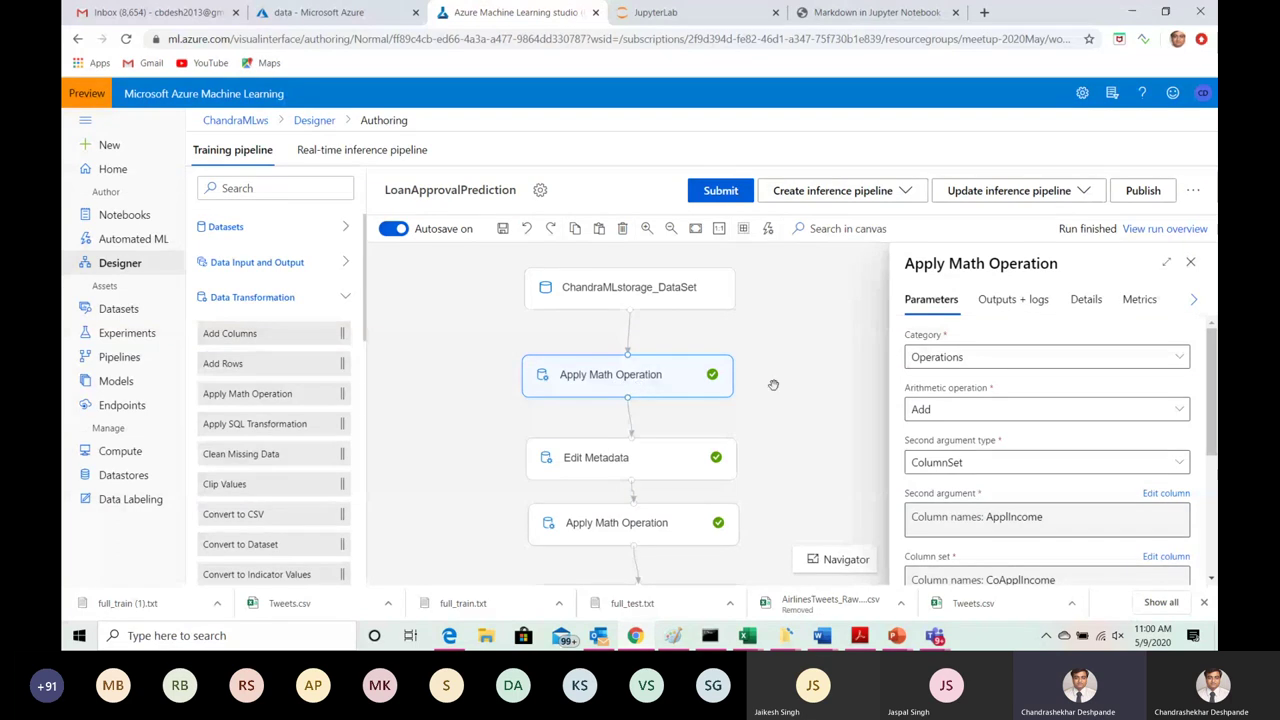
left_click(1179, 358)
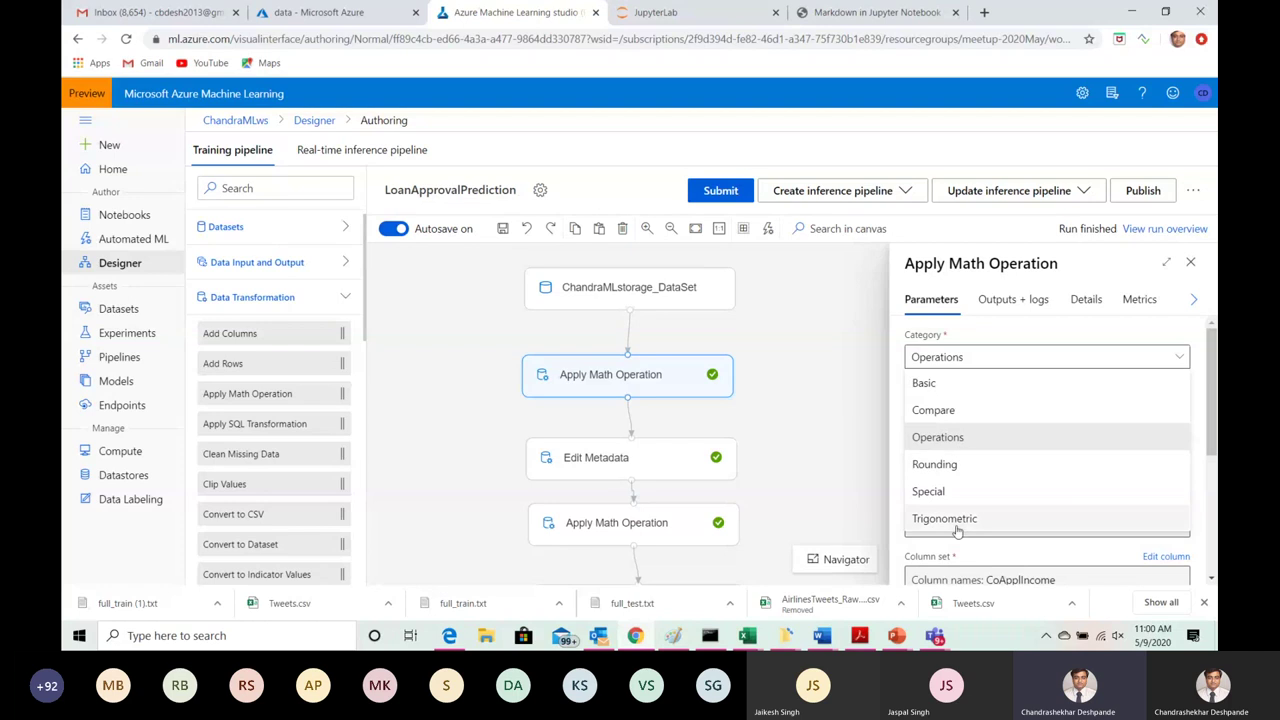
Step: Keep Category as Operations and Arithmetic operation as Add
left_click(965, 440)
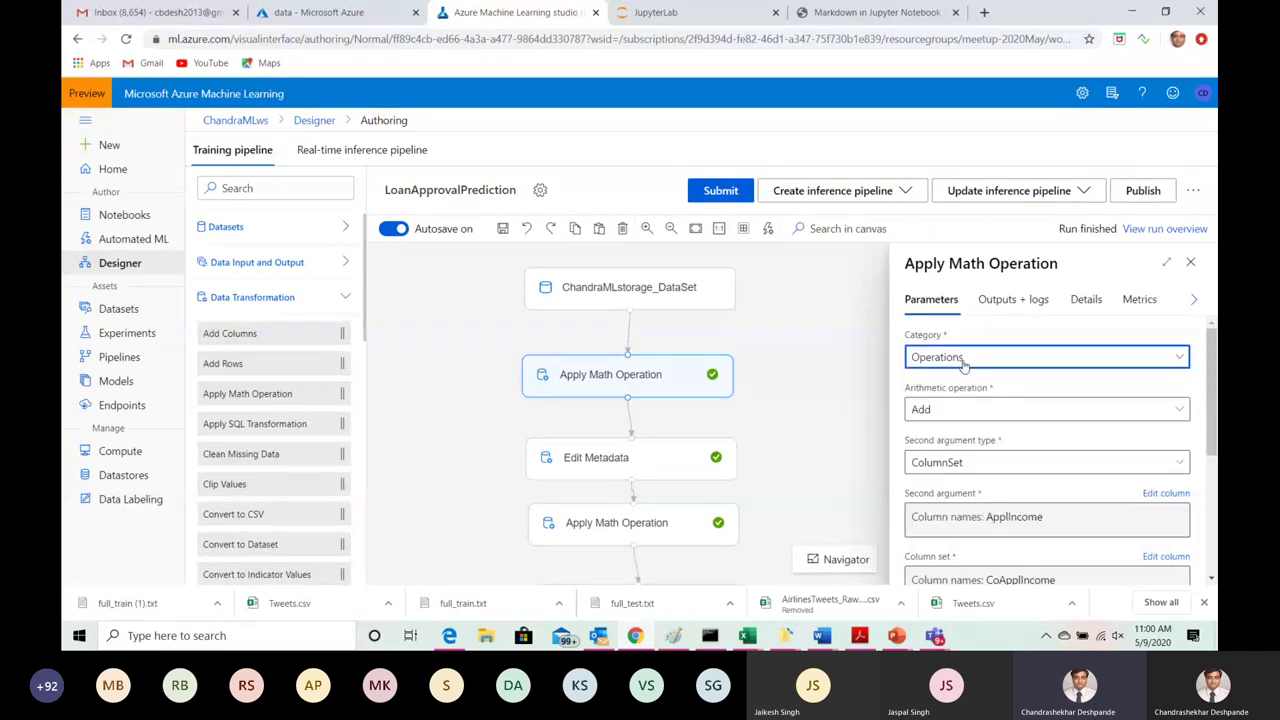
left_click(1178, 411)
left_click(922, 437)
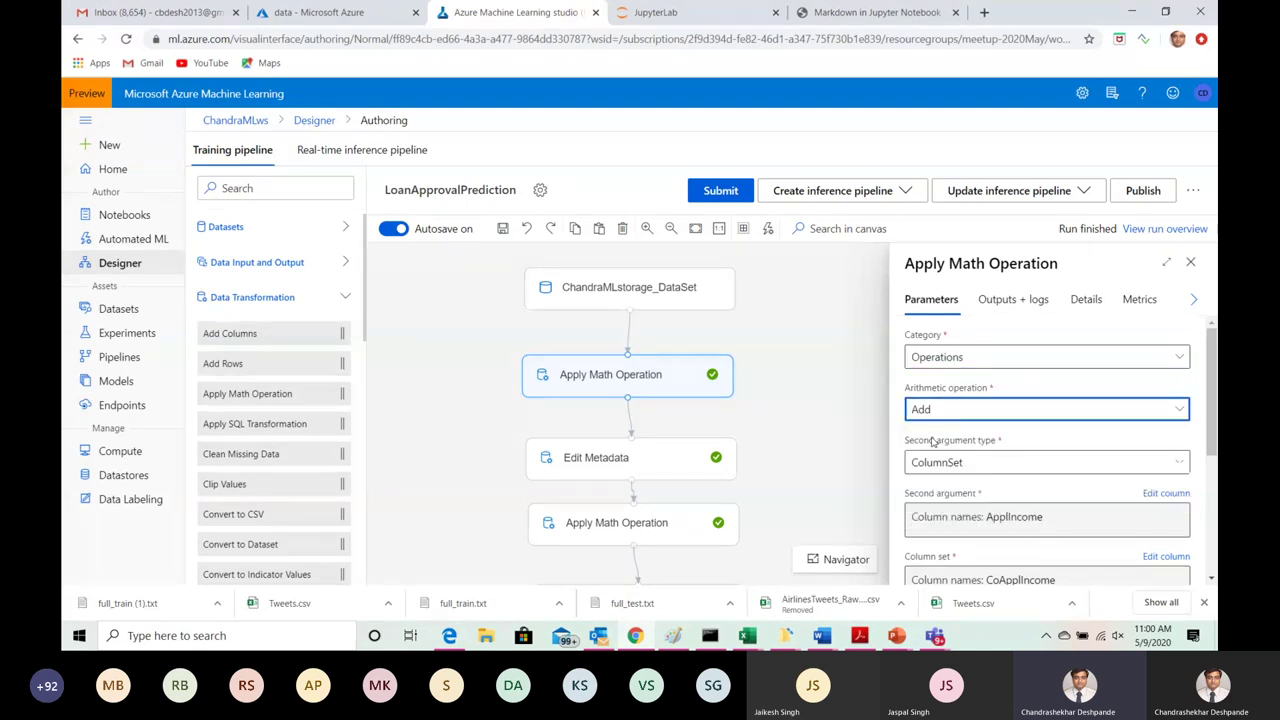
scroll(1211, 355, "down", 2)
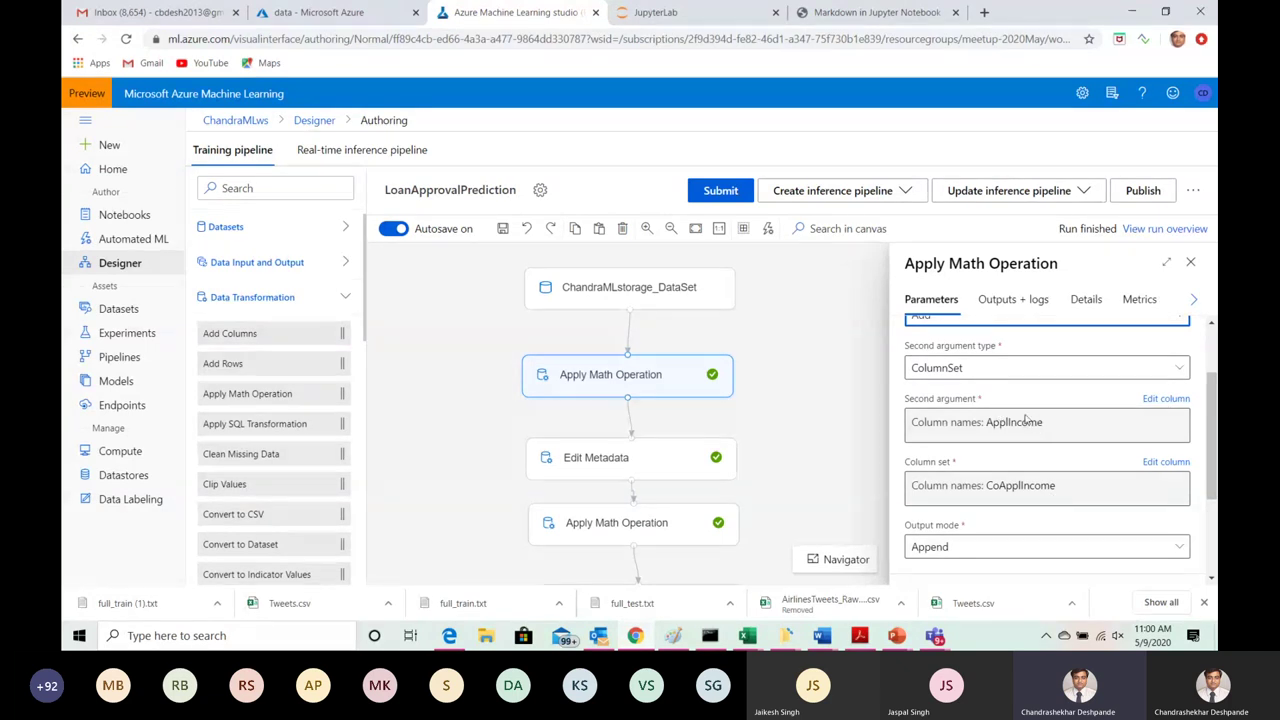
Step: Review the column list and re-save ApplIncome as the second argument
left_click(1163, 402)
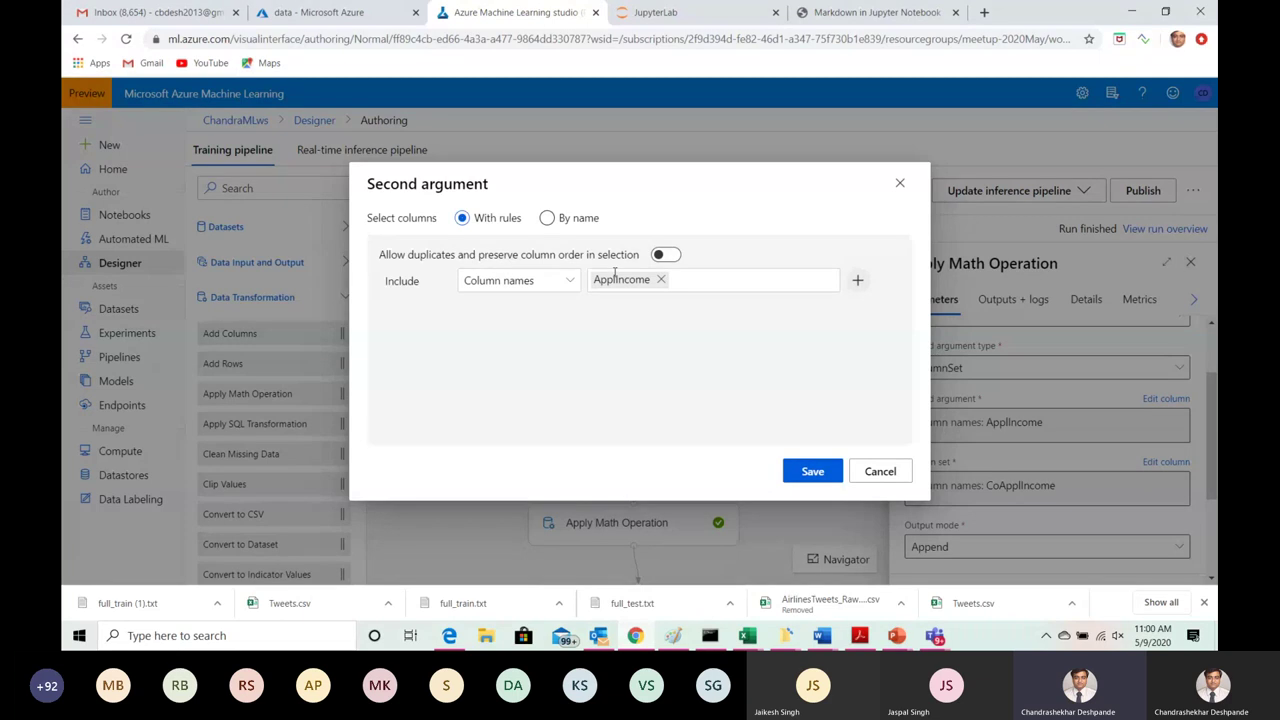
left_click(705, 283)
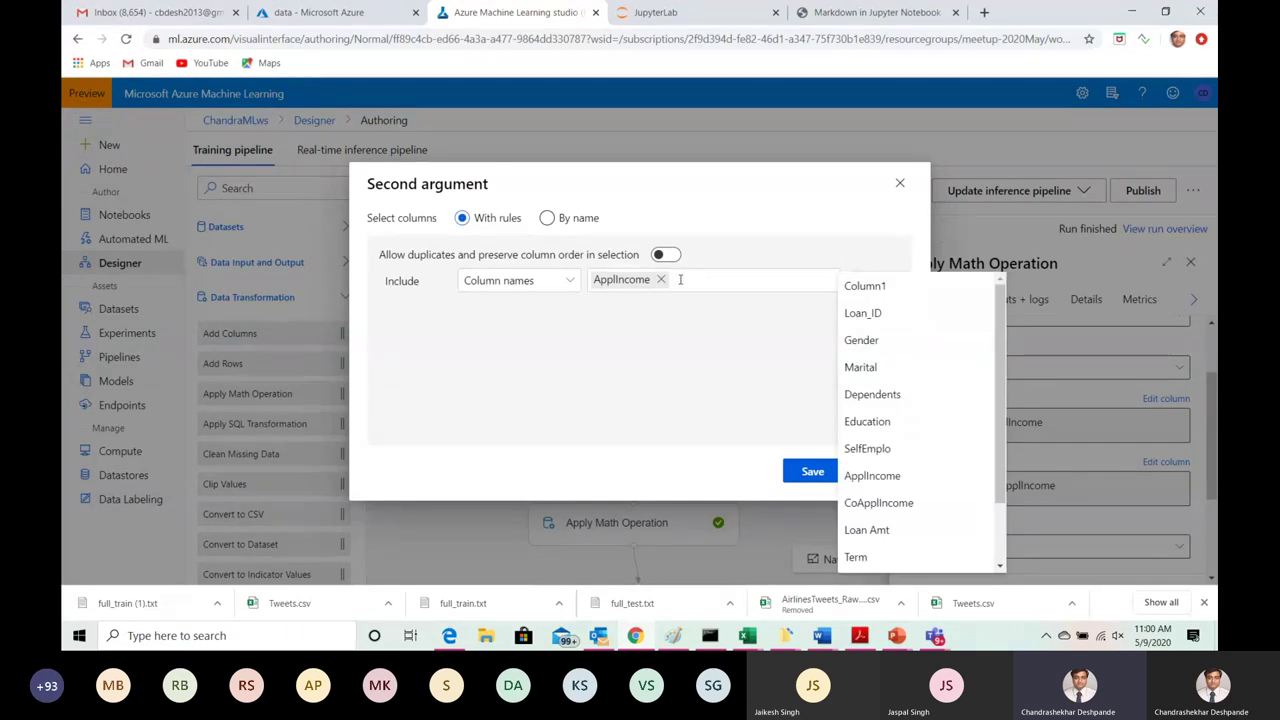
mouse_move(1000, 365)
left_mouse_down()
mouse_move(1000, 423)
mouse_move(1012, 302)
mouse_move(1008, 440)
mouse_move(1008, 300)
mouse_move(1005, 419)
mouse_move(998, 410)
left_mouse_up()
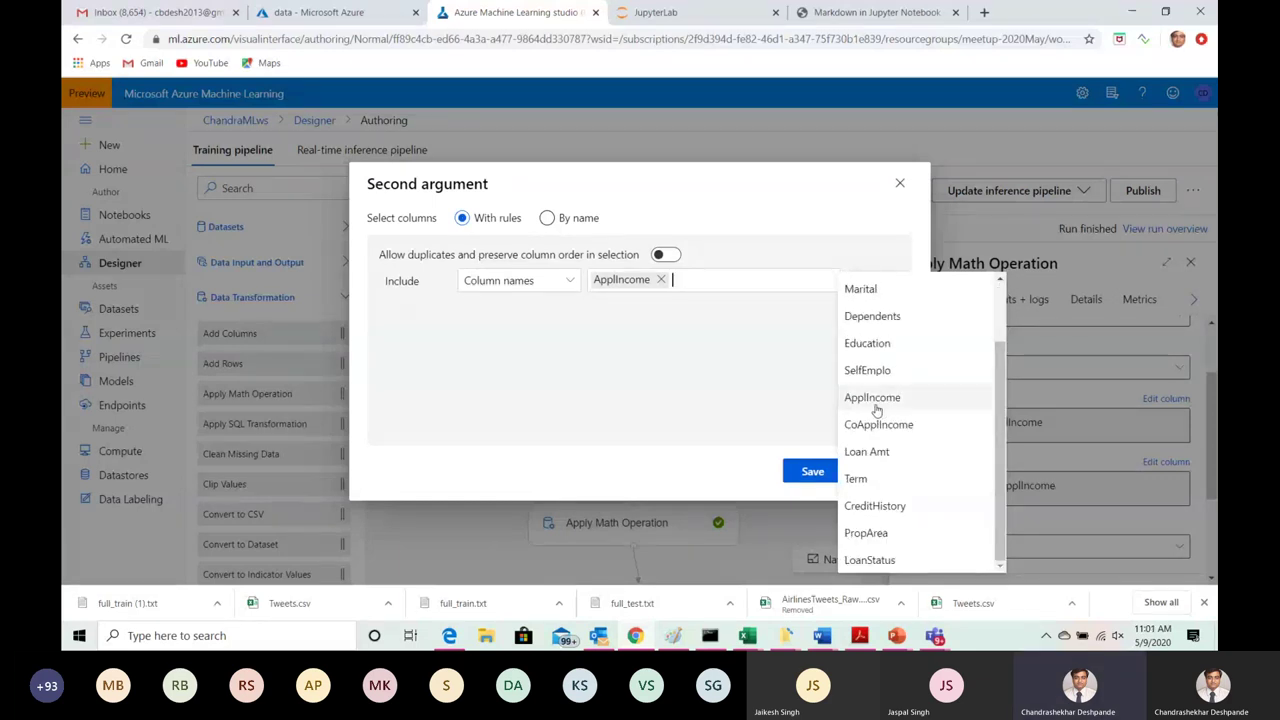
left_click(738, 377)
left_click(812, 472)
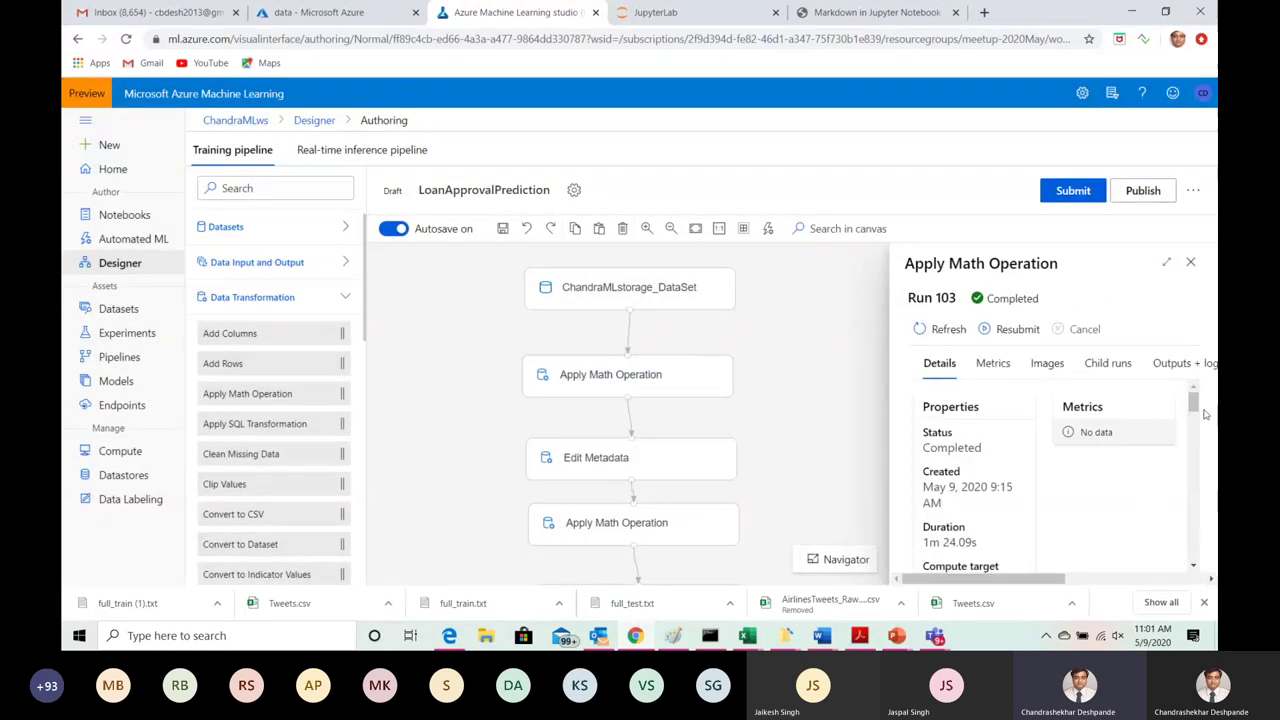
Step: Refresh the run details, keep Output mode as Append, and close the Apply Math Operation settings
left_click(943, 329)
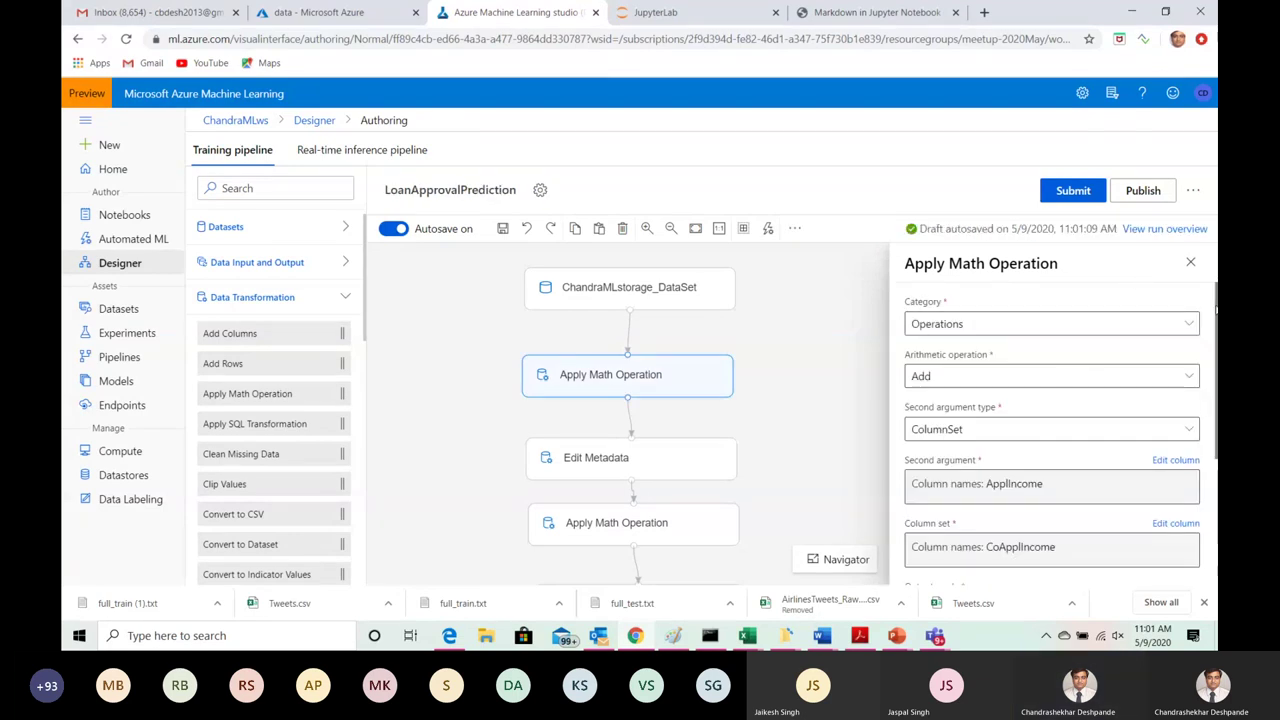
scroll(992, 447, "down", 2)
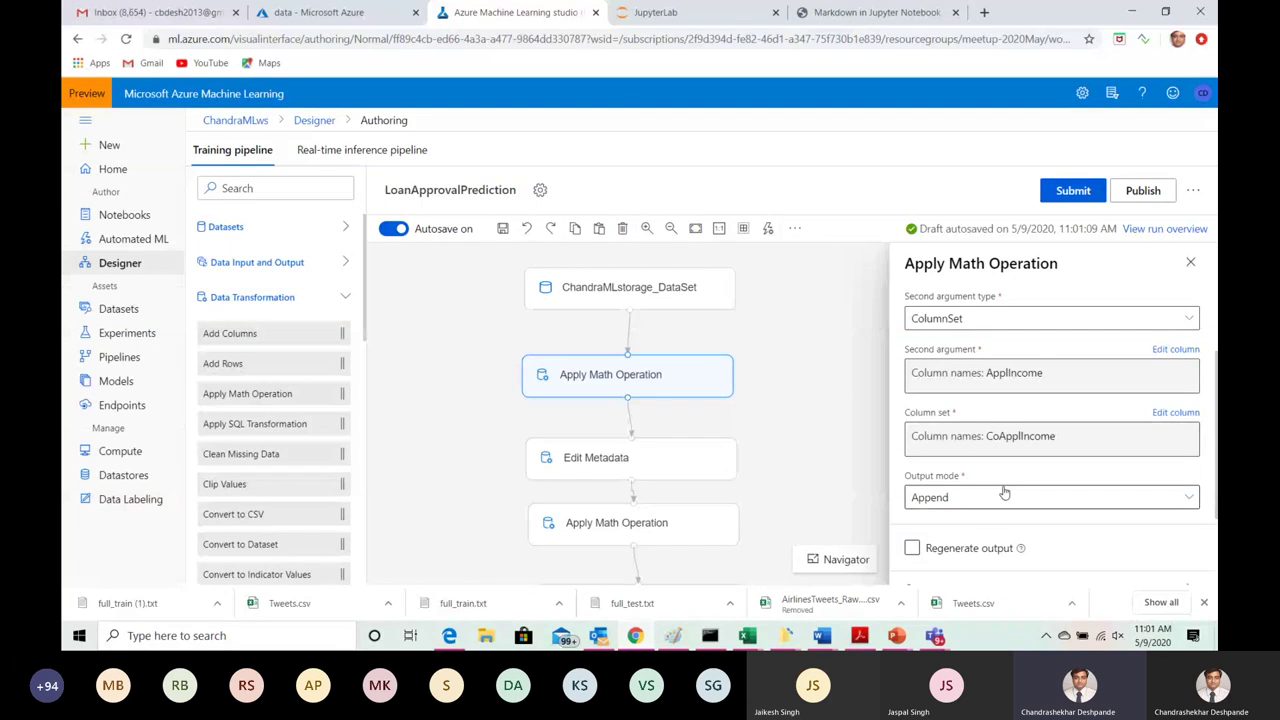
left_click(1187, 500)
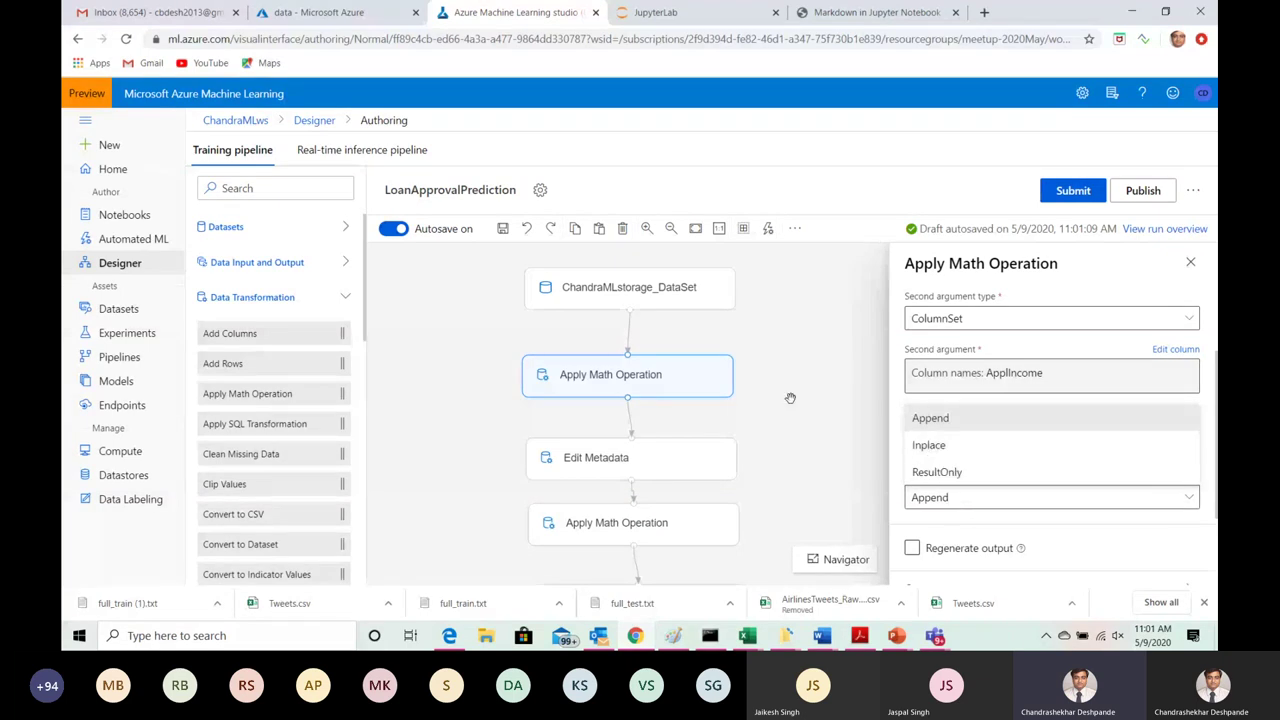
left_click(1191, 266)
left_click(1191, 264)
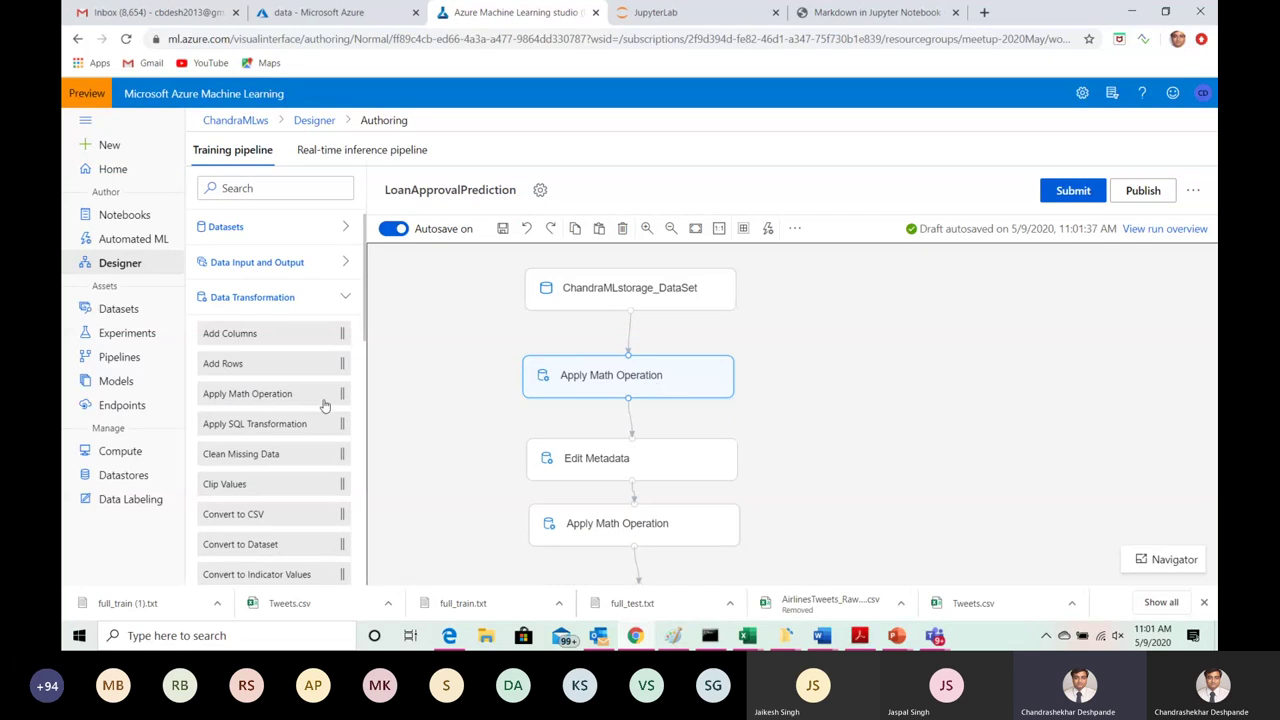
Step: From Compute's cluster list, start a new compute cluster beside the existing chandra-c-comp
left_click(121, 452)
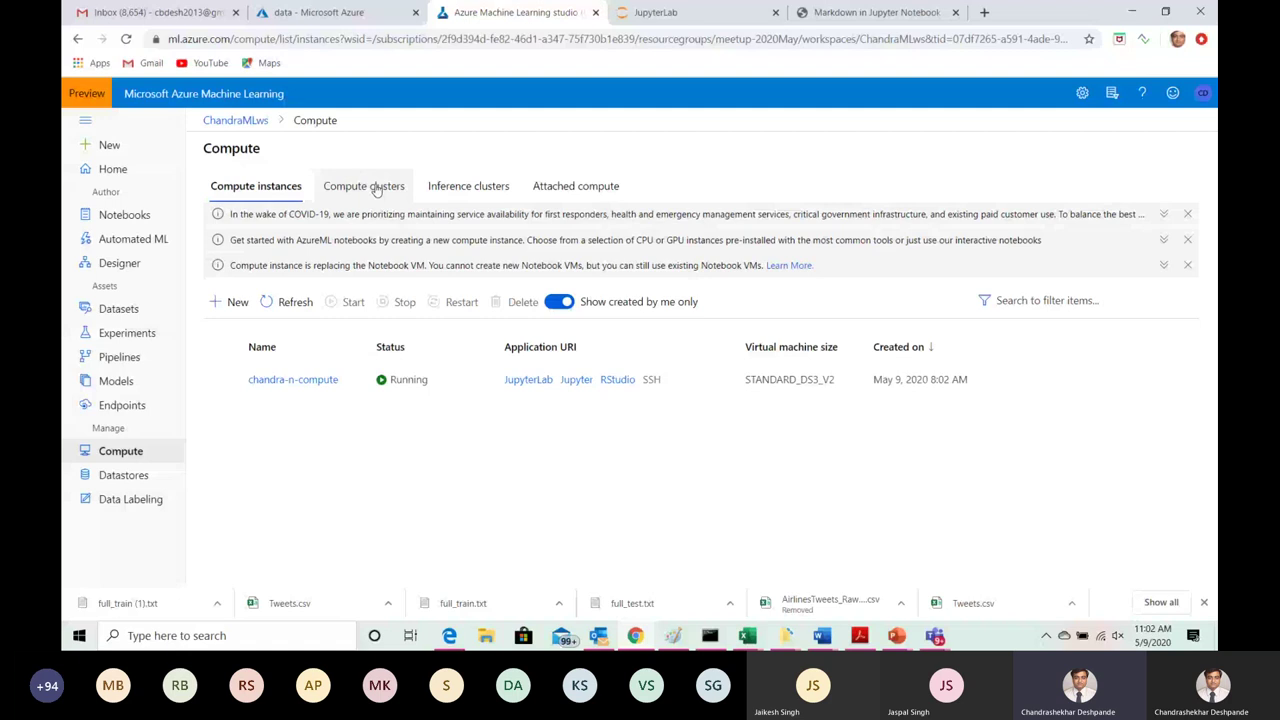
left_click(376, 191)
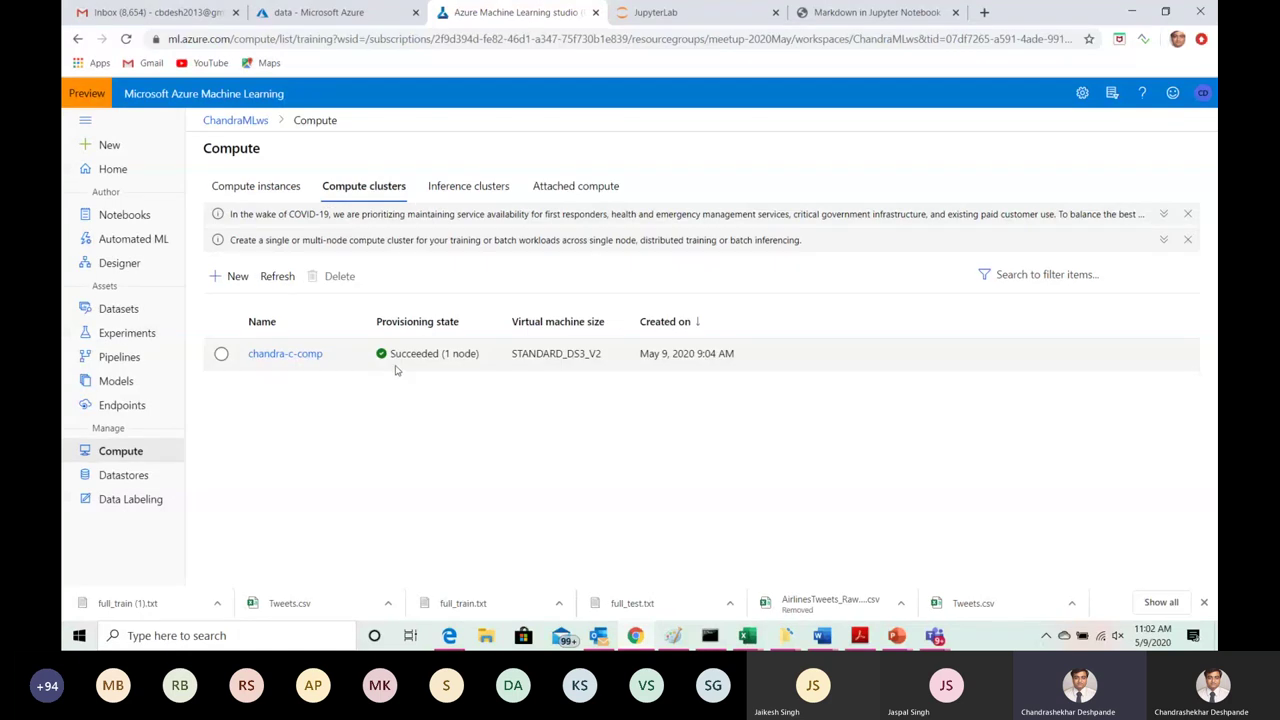
left_click(232, 277)
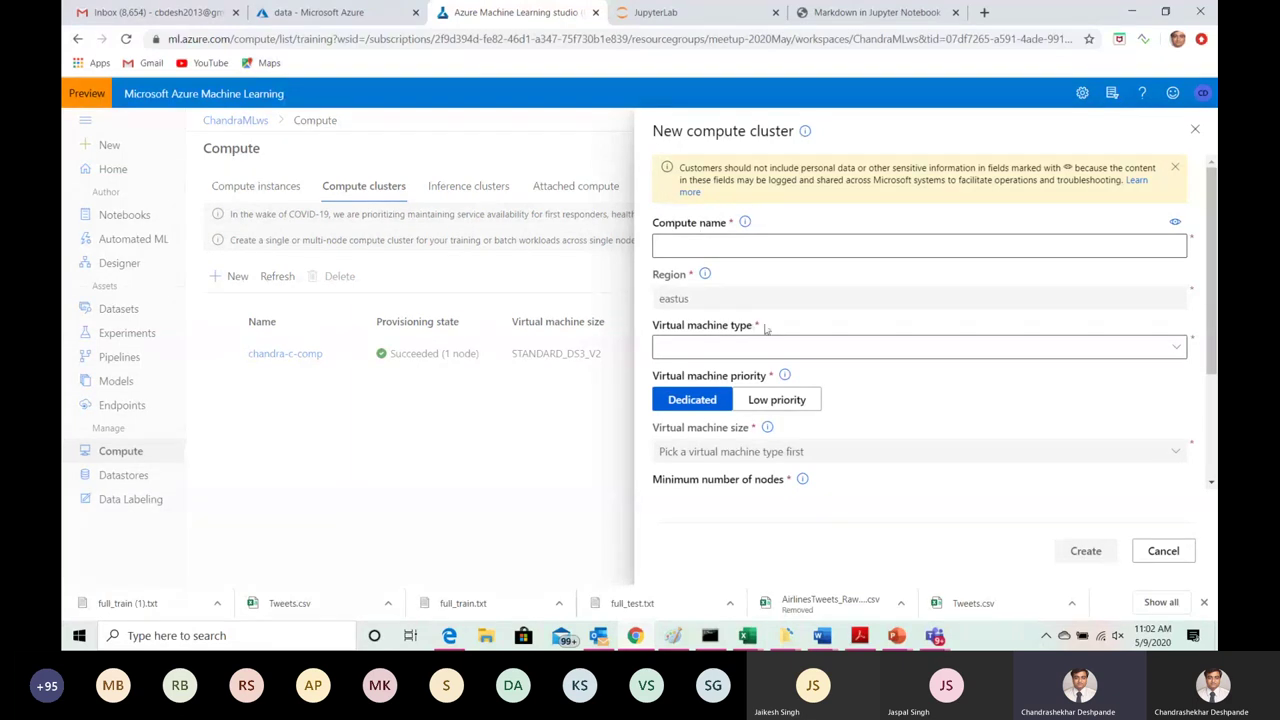
Step: Pick CPU as the VM type and look at the node settings, then discard the new cluster form
left_click(1179, 350)
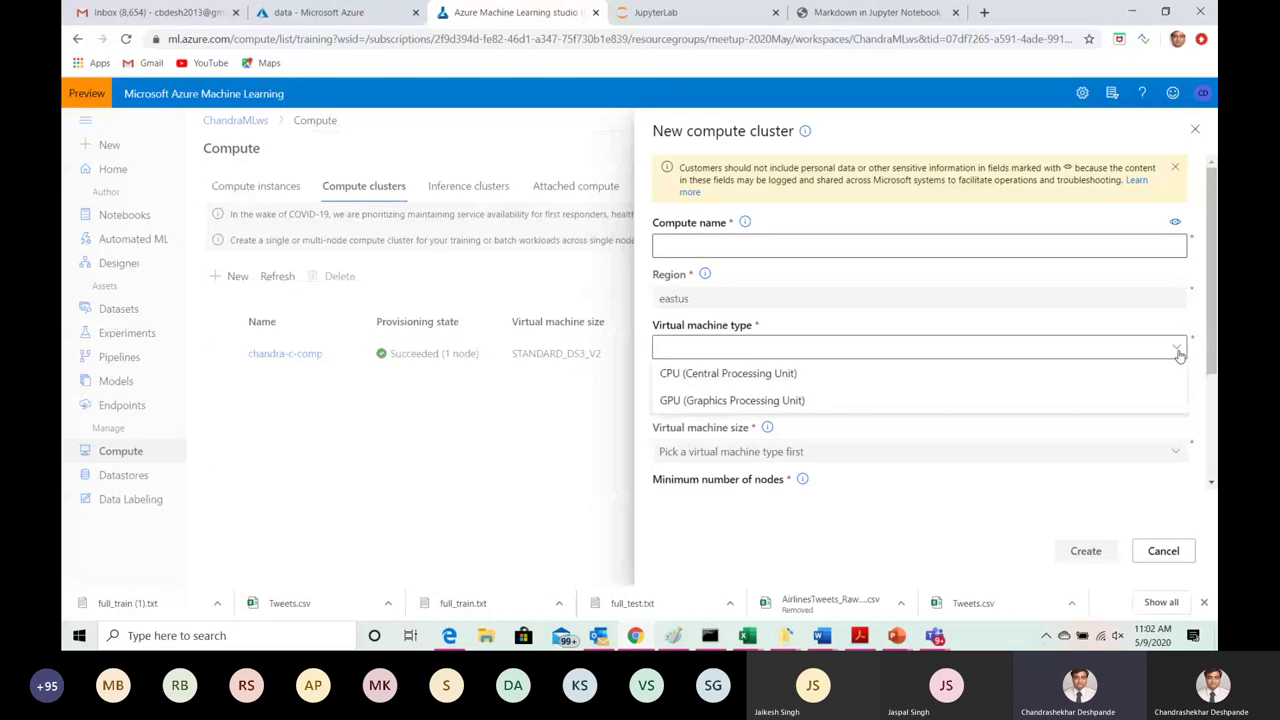
left_click(855, 373)
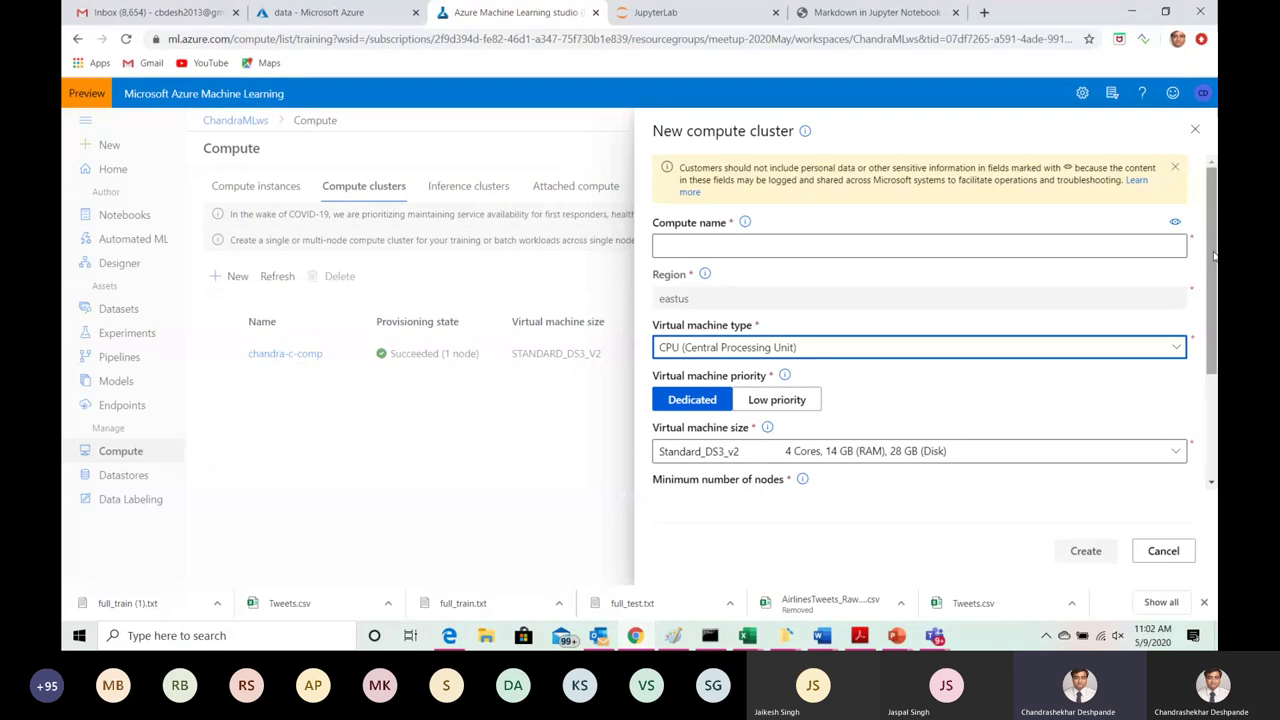
left_click_drag(1214, 256, 1214, 324)
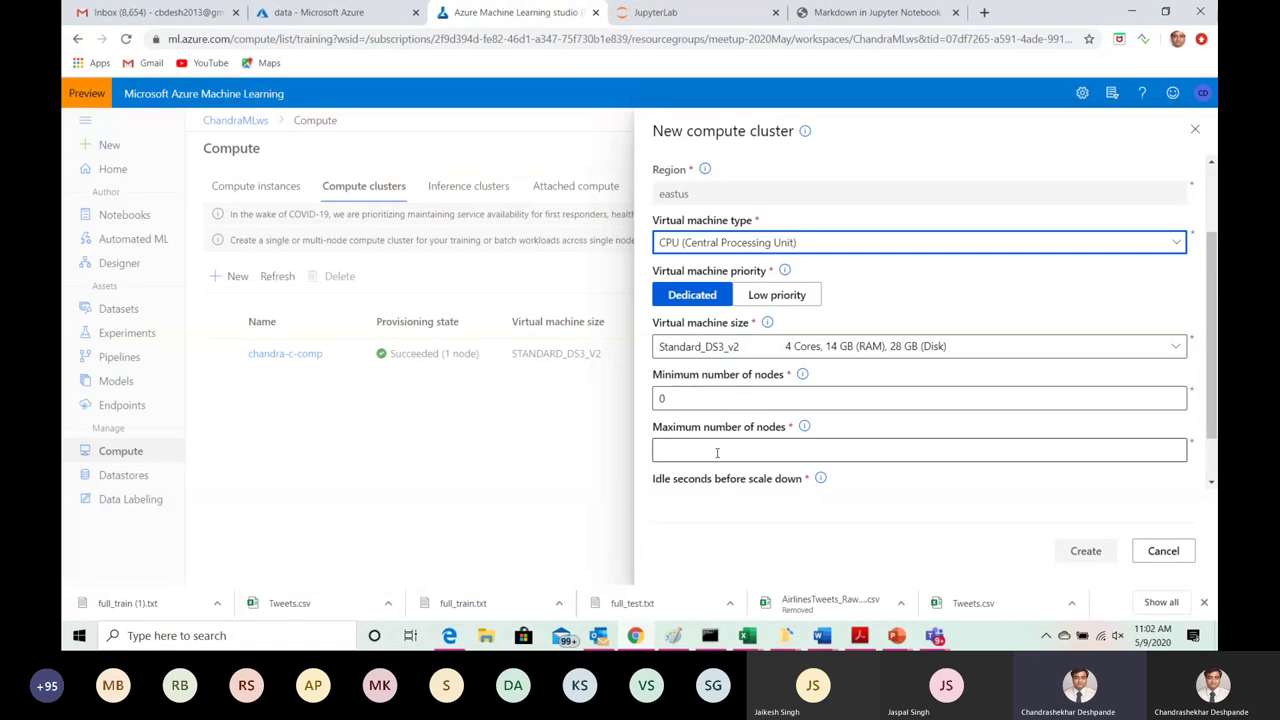
left_click(727, 401)
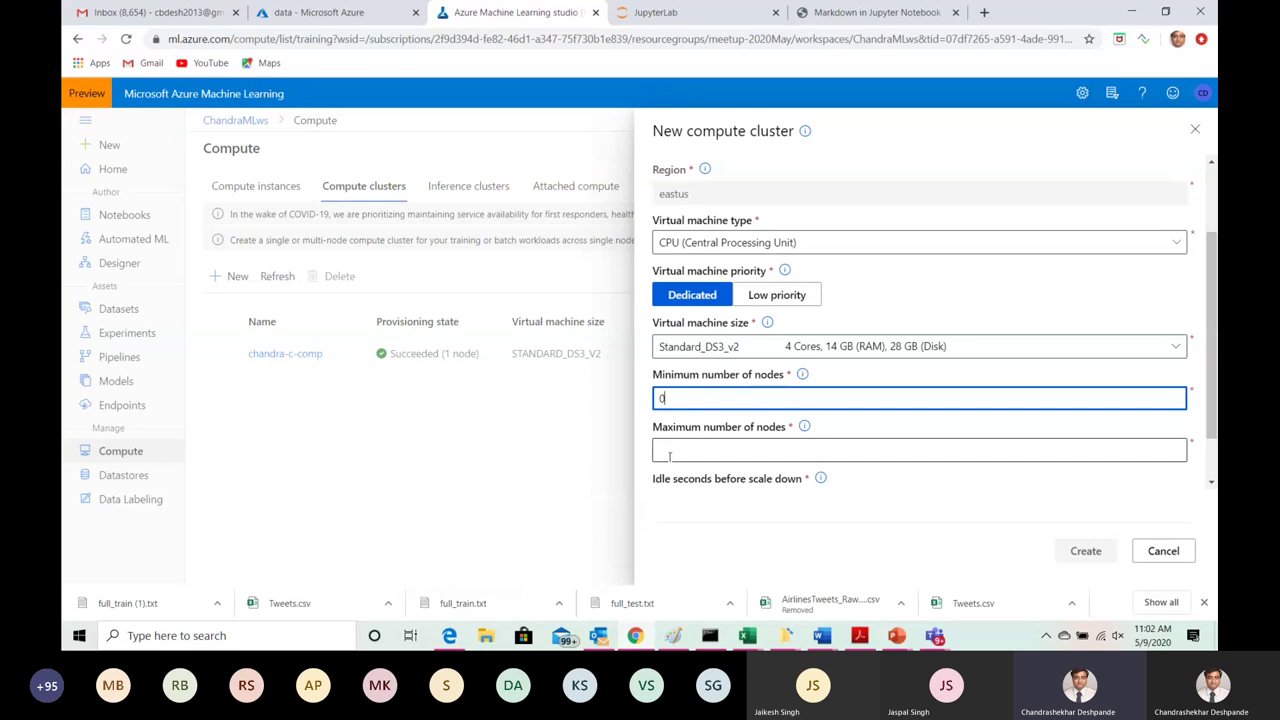
scroll(1199, 390, "down", 1)
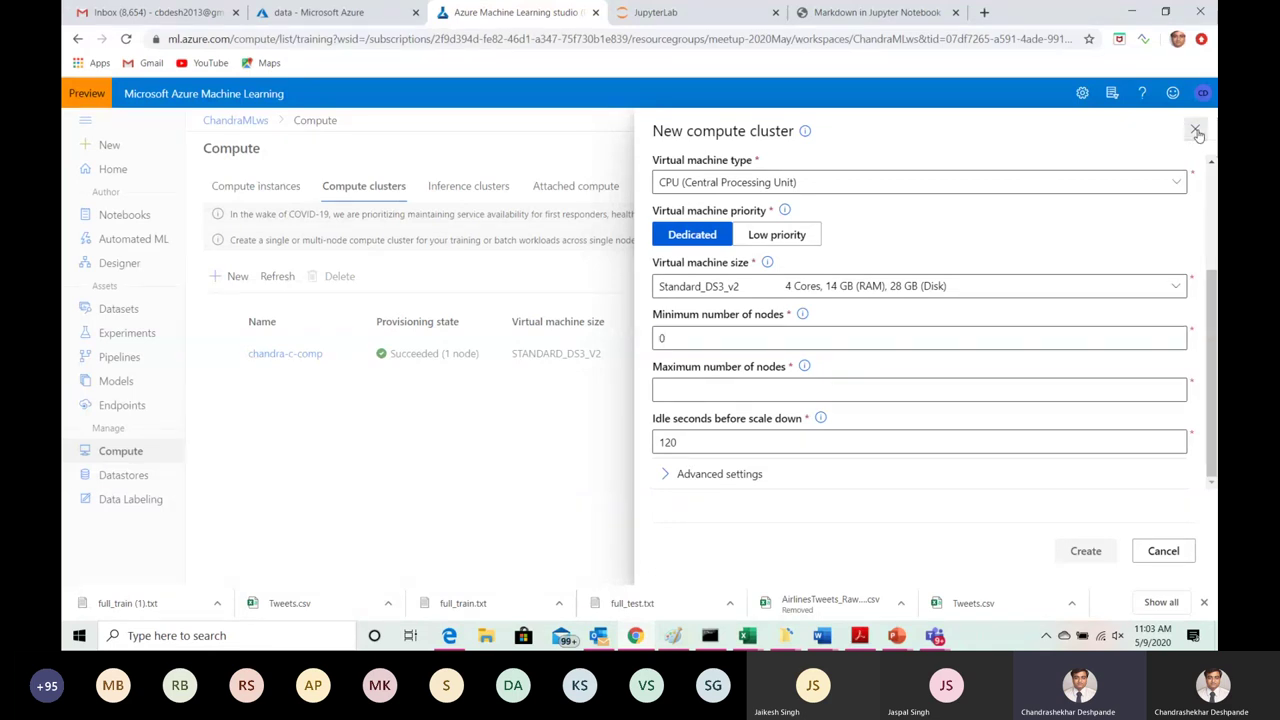
left_click(1197, 133)
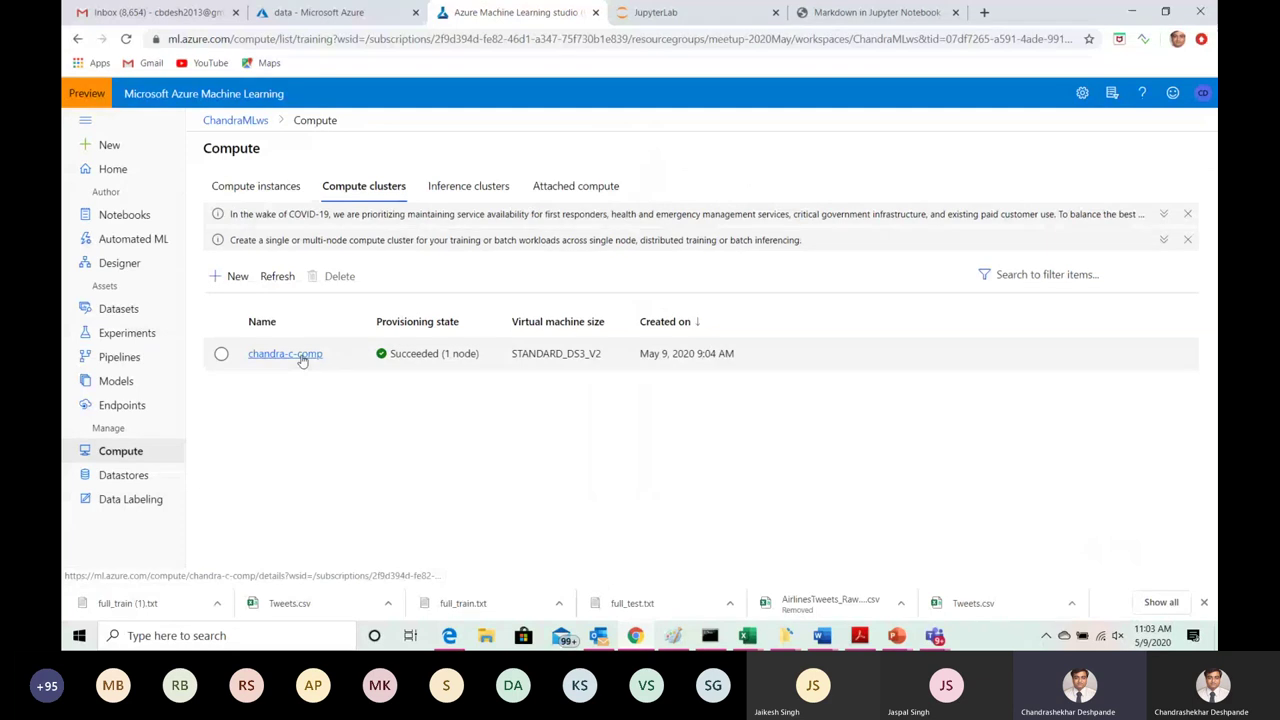
Step: View the chandra-c-comp cluster's details, then return to the Designer's pipeline drafts
left_click(285, 354)
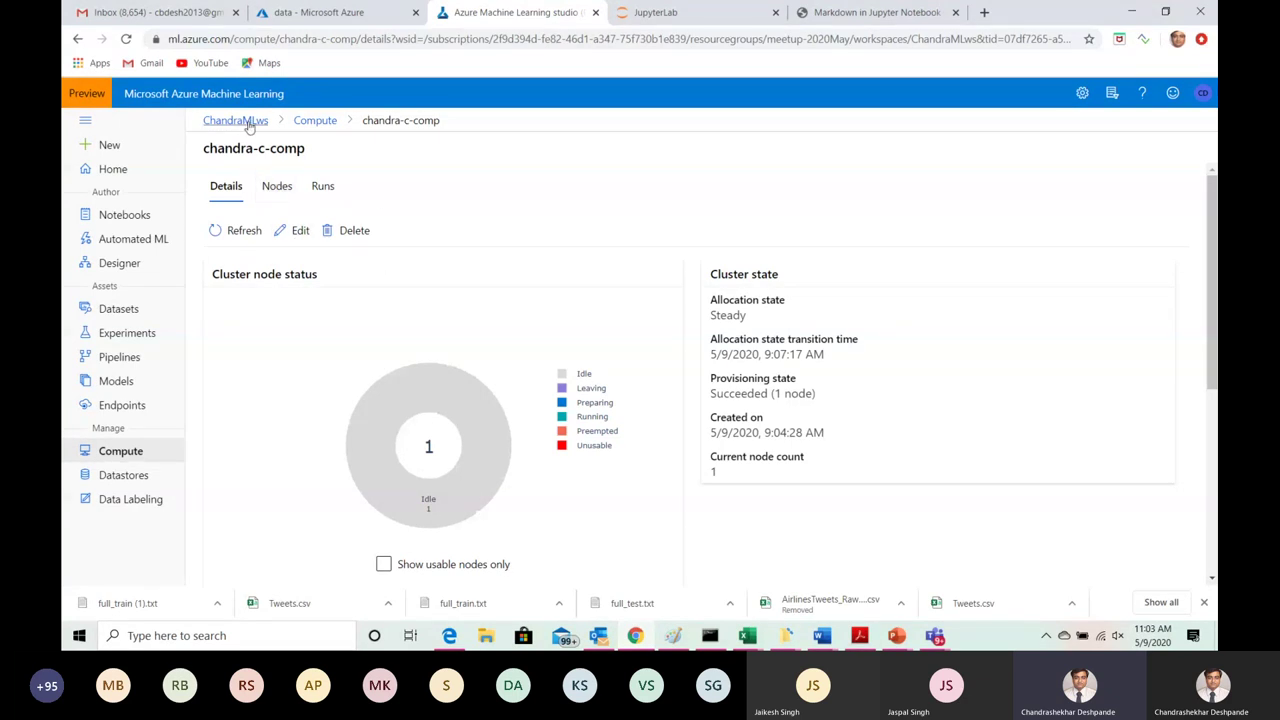
left_click(126, 267)
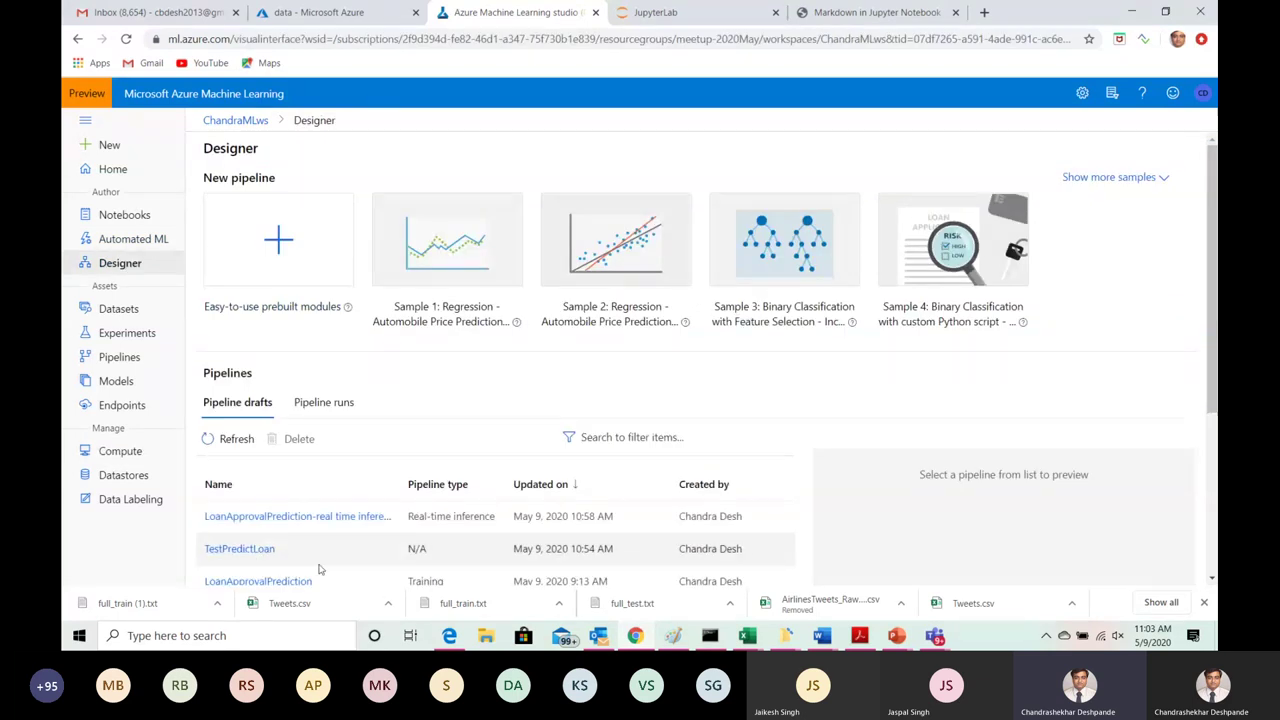
Step: Open the LoanApprovalPrediction draft and select its first Apply Math Operation module
scroll(1214, 226, "down", 1)
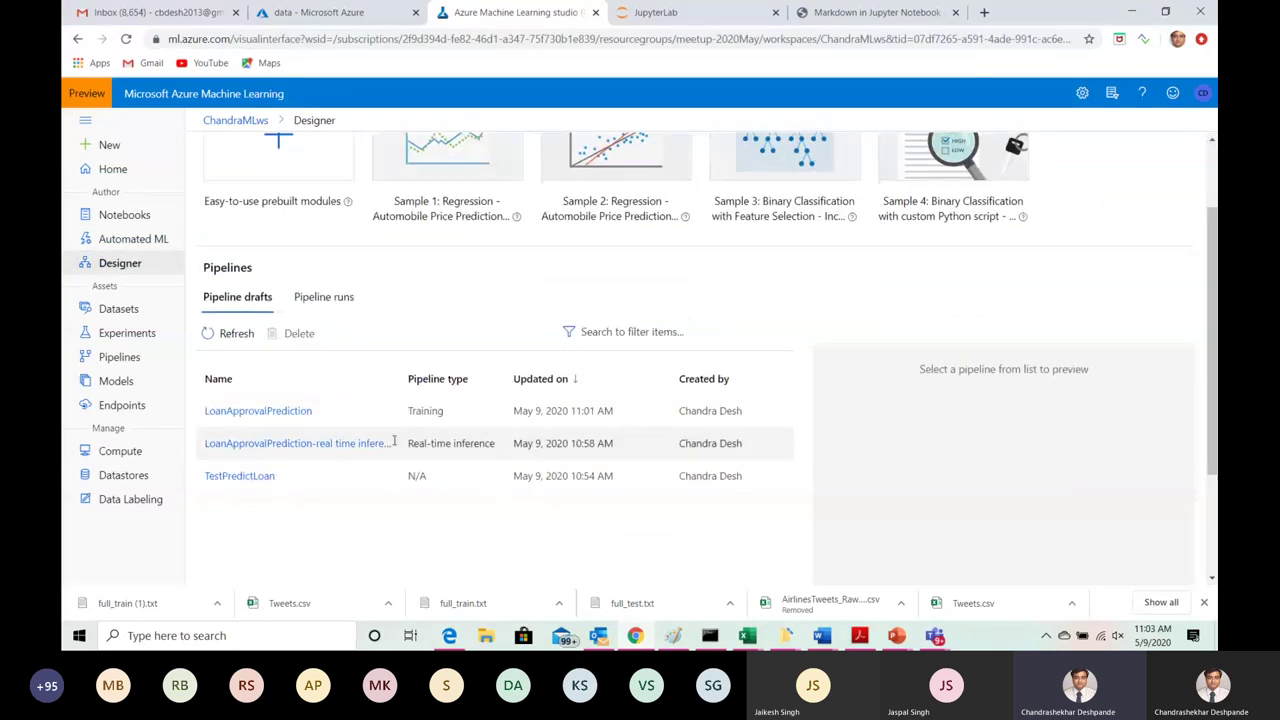
left_click(299, 412)
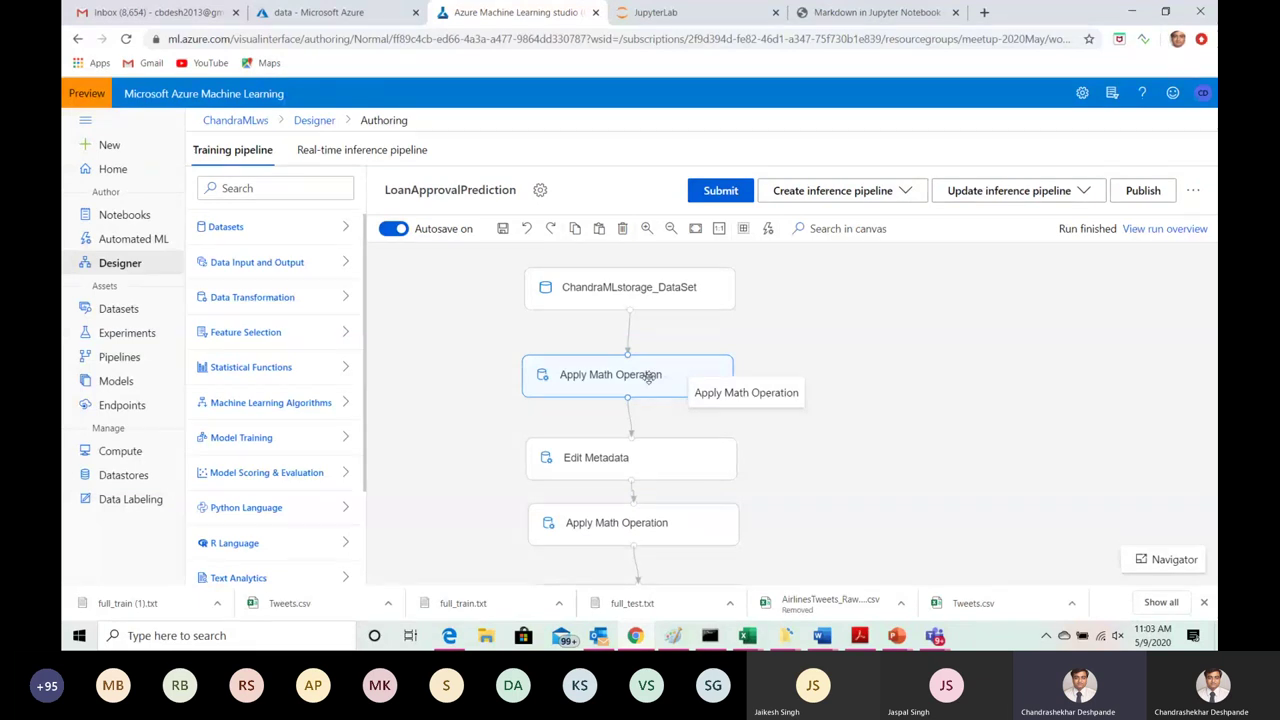
left_click(649, 376)
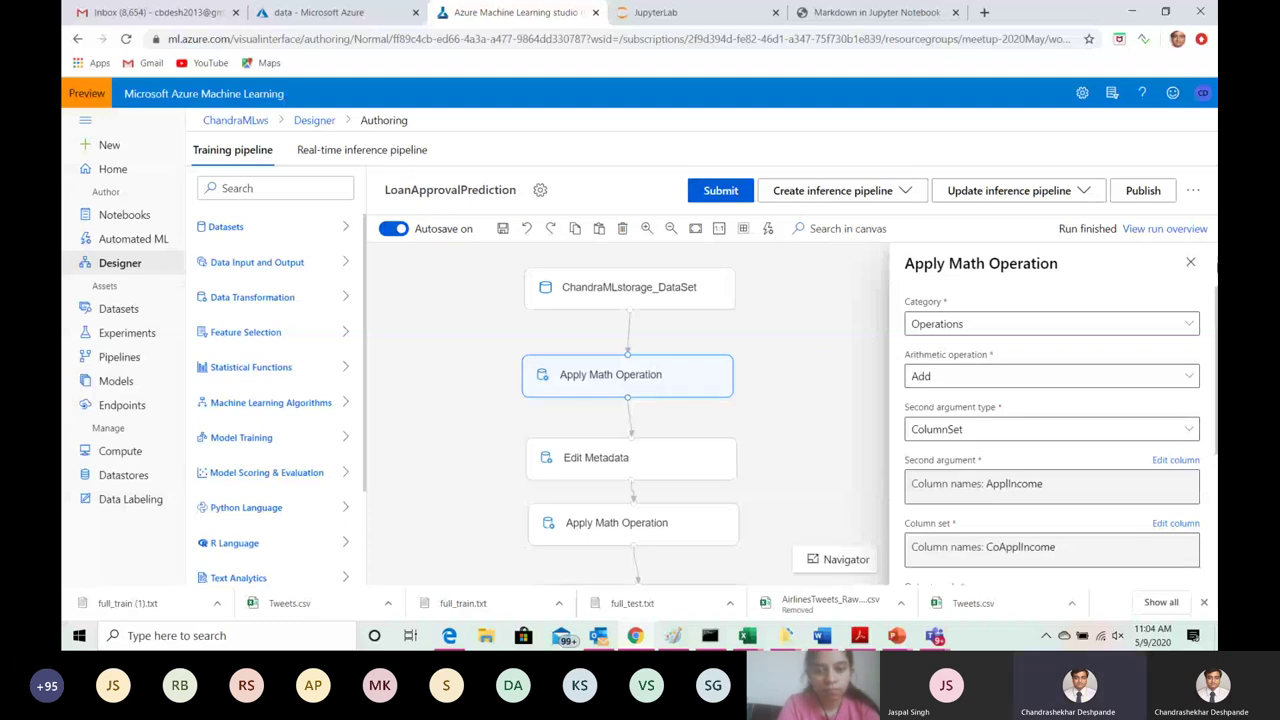
Step: Check that the first Apply Math Operation's compute target is chandra-c-comp, then close its settings
left_click(1189, 264)
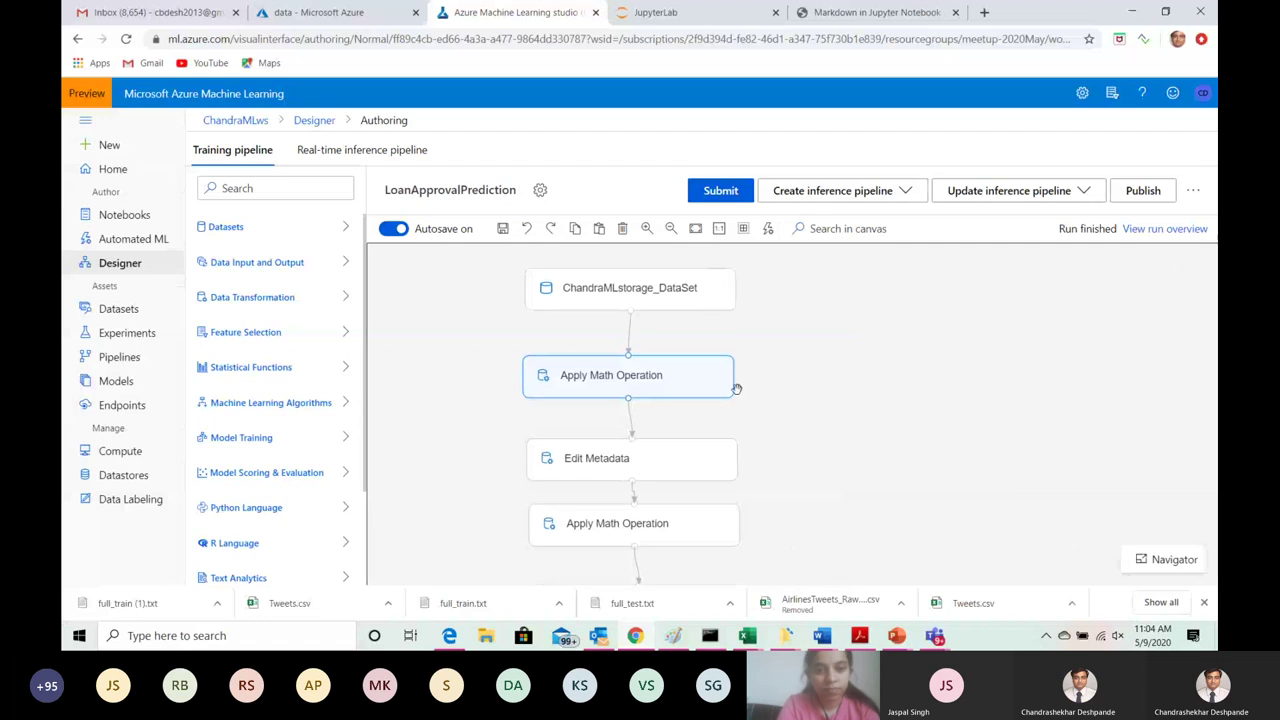
left_click(626, 380)
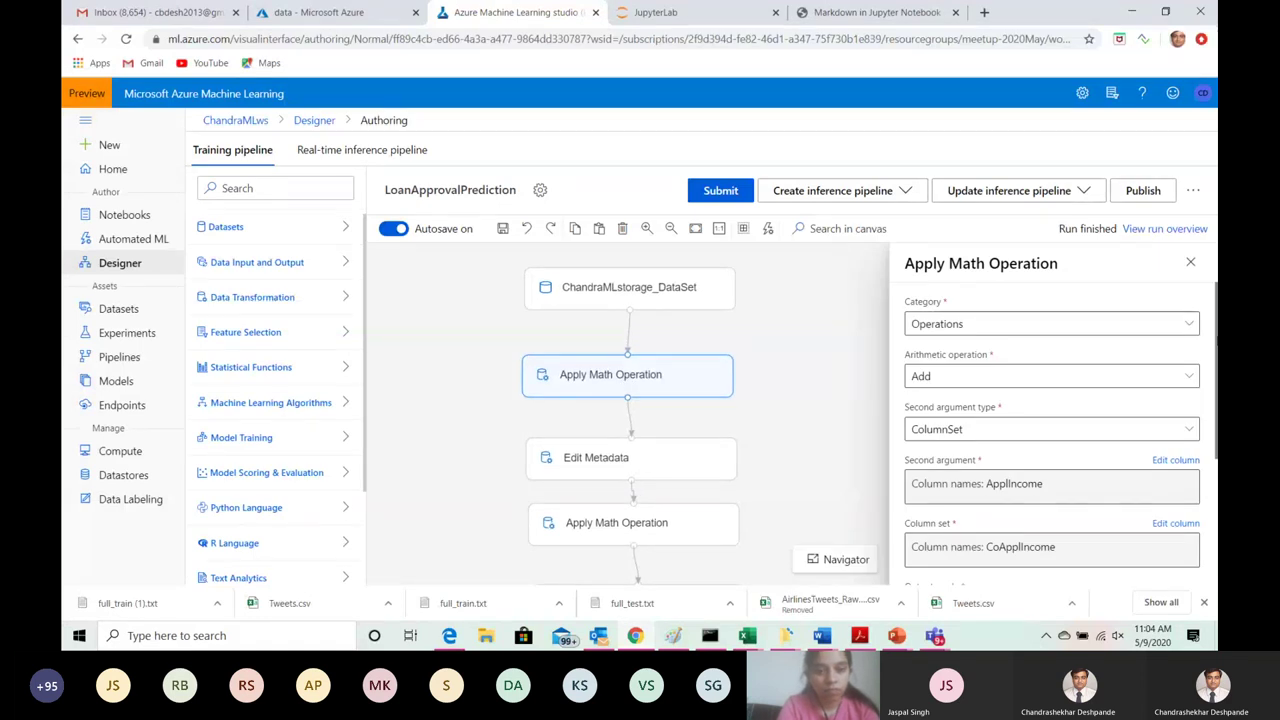
scroll(1050, 430, "down", 2)
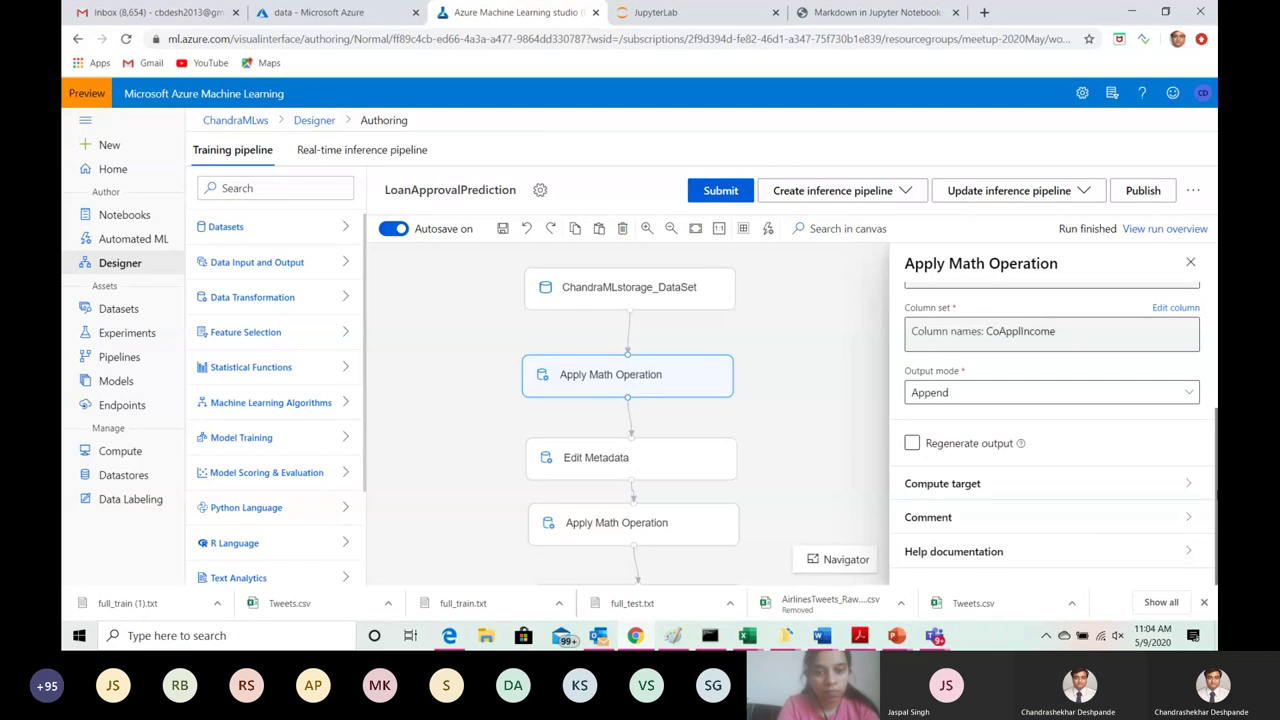
left_click(1182, 486)
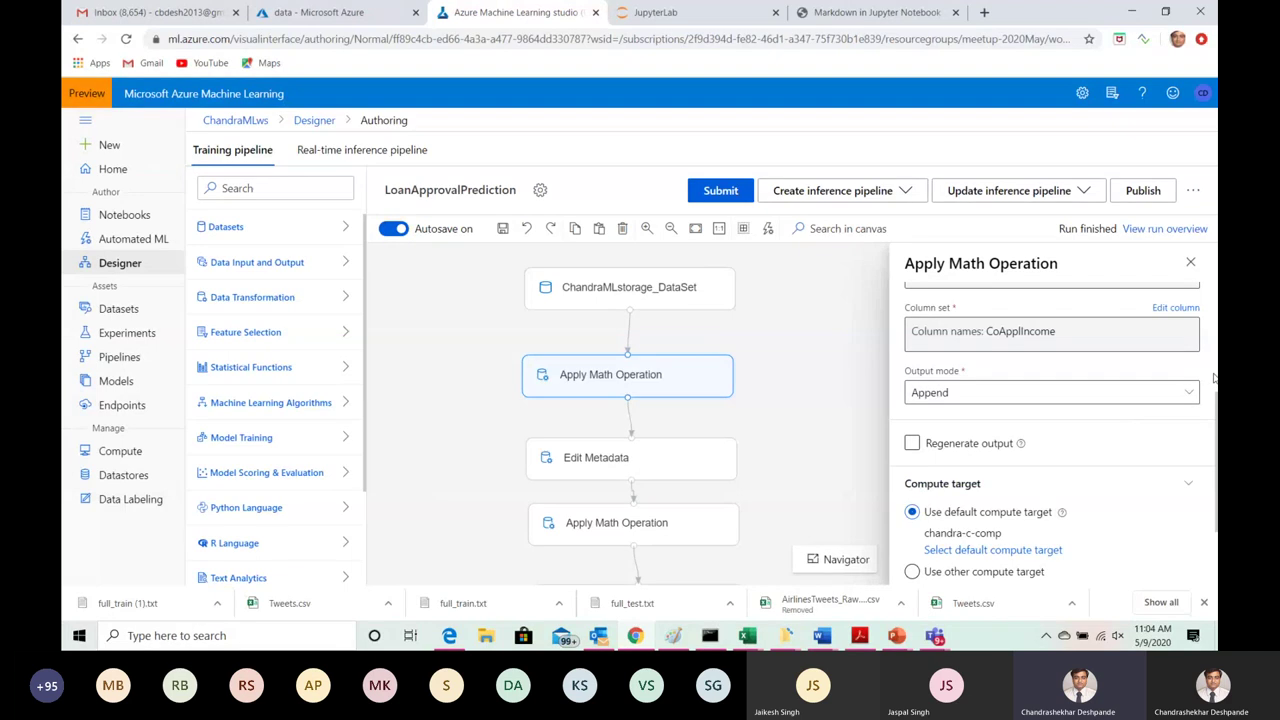
scroll(1214, 360, "up", 3)
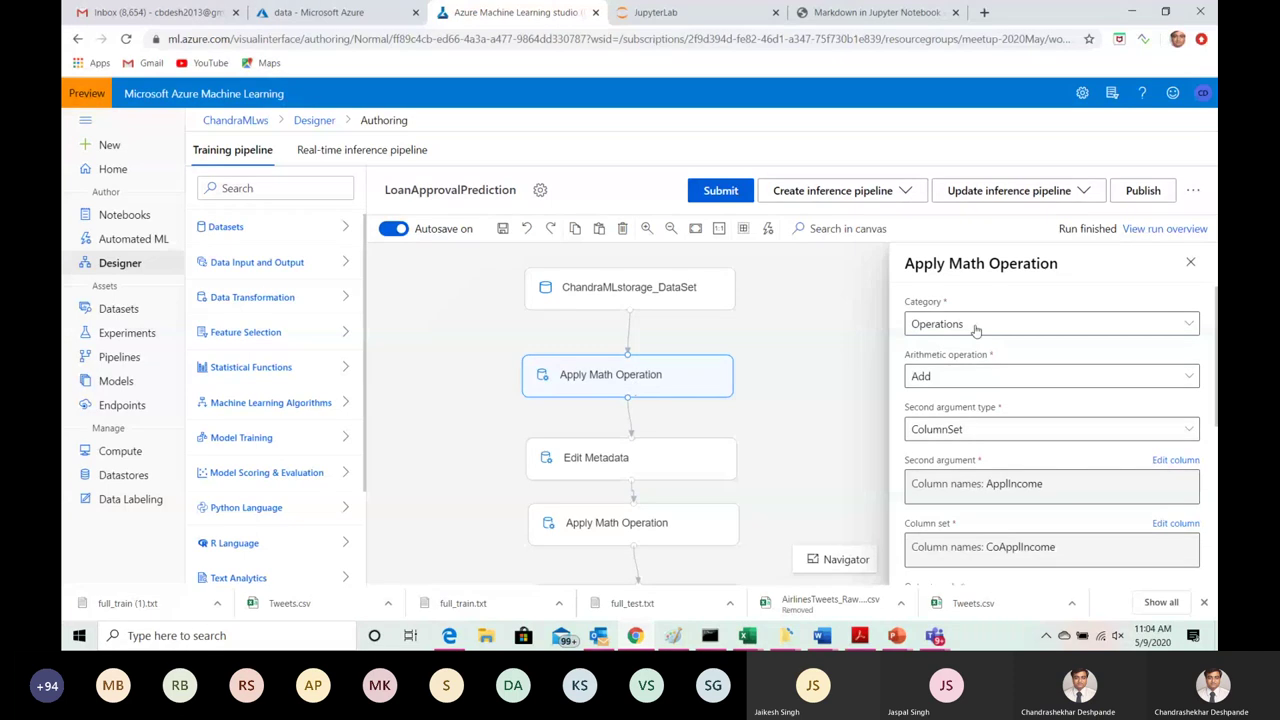
left_click(1190, 265)
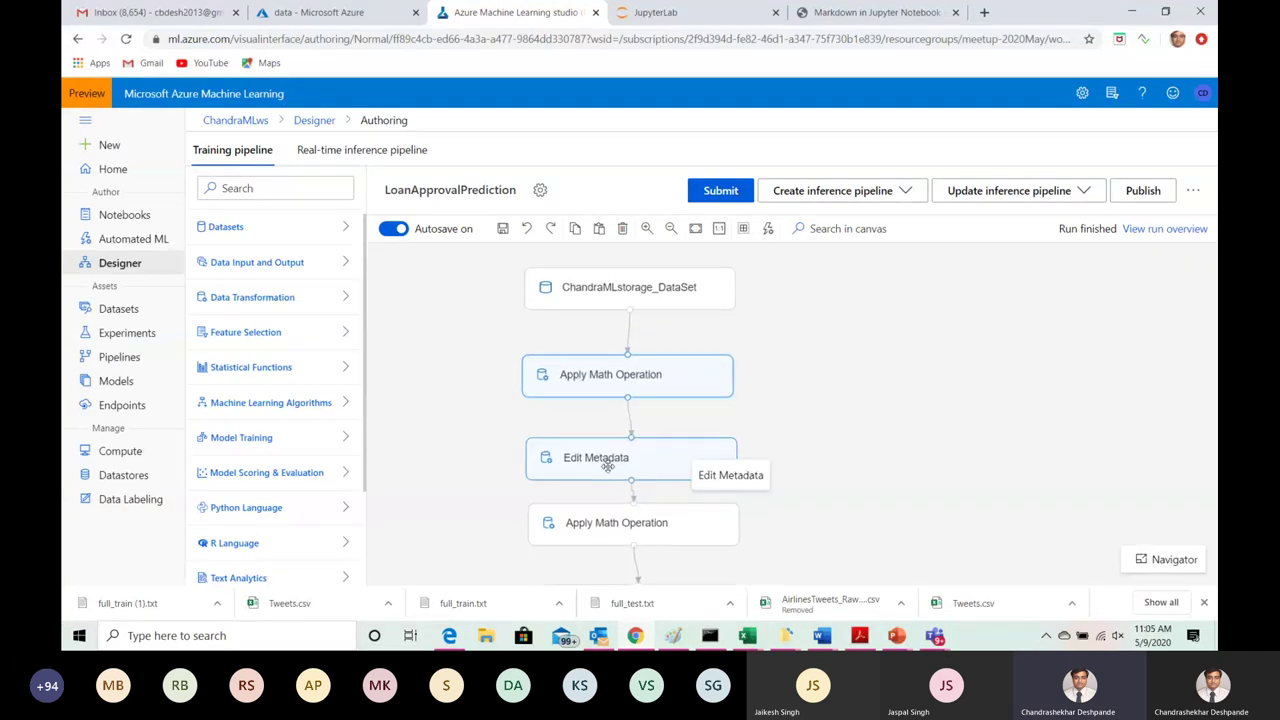
Step: Review Edit Metadata's TotalIncome rename and the Apply Math settings, then bring up the Submit run setup
left_click(607, 466)
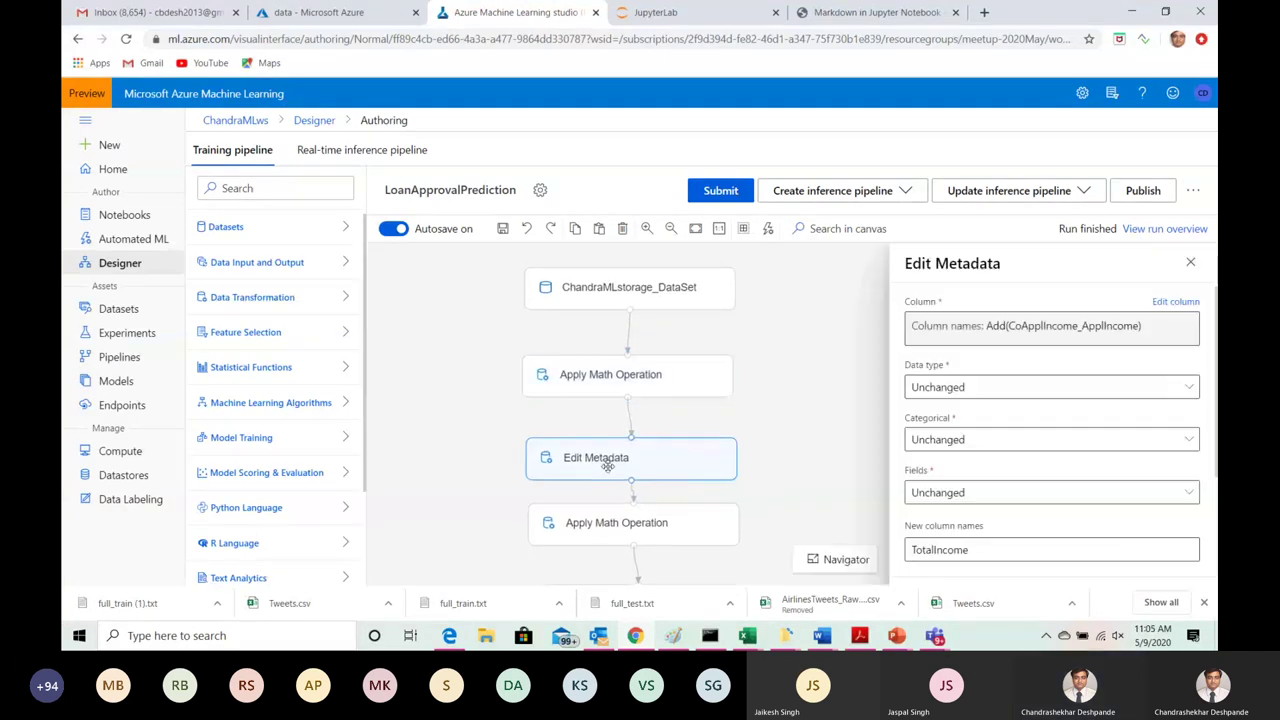
left_click(643, 381)
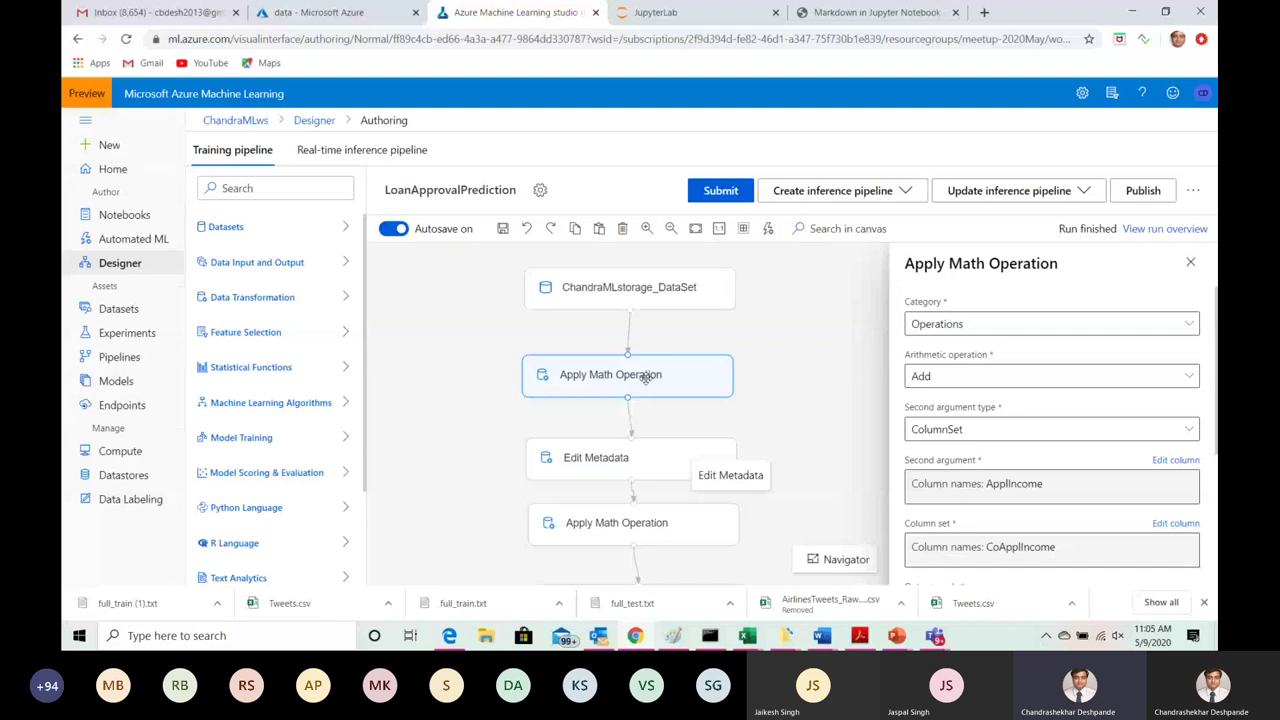
left_click(1192, 264)
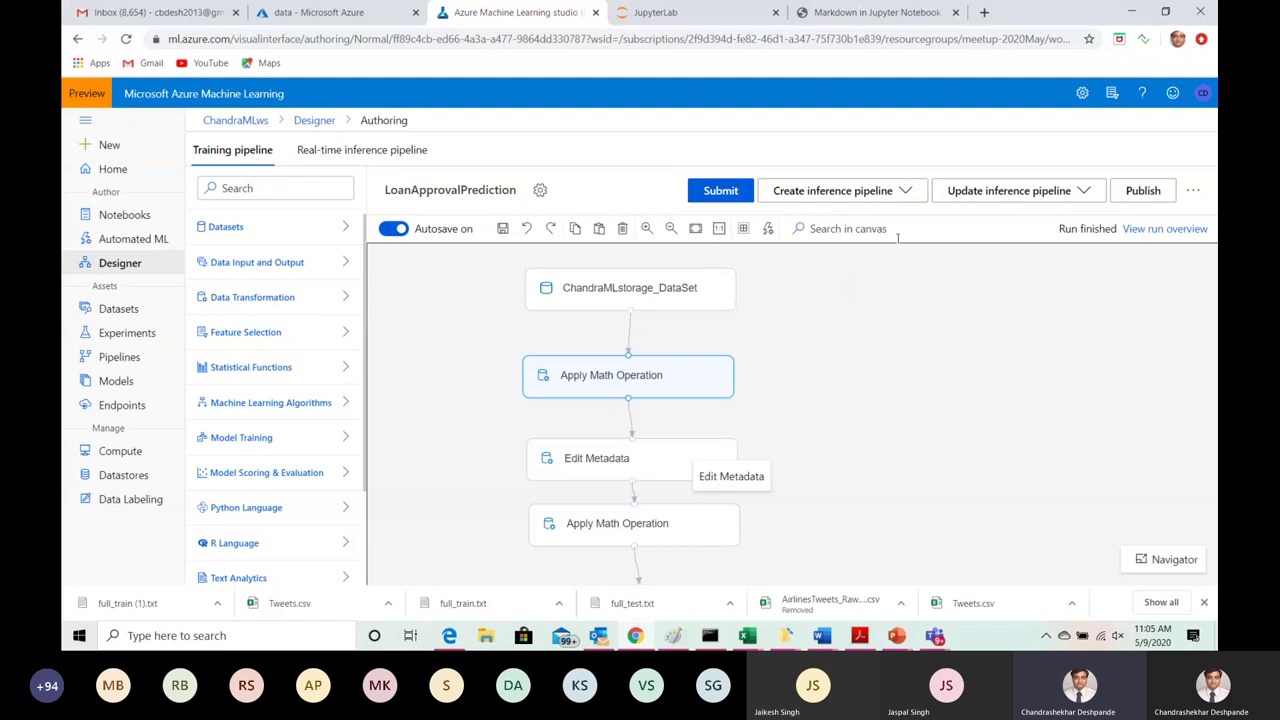
left_click(731, 195)
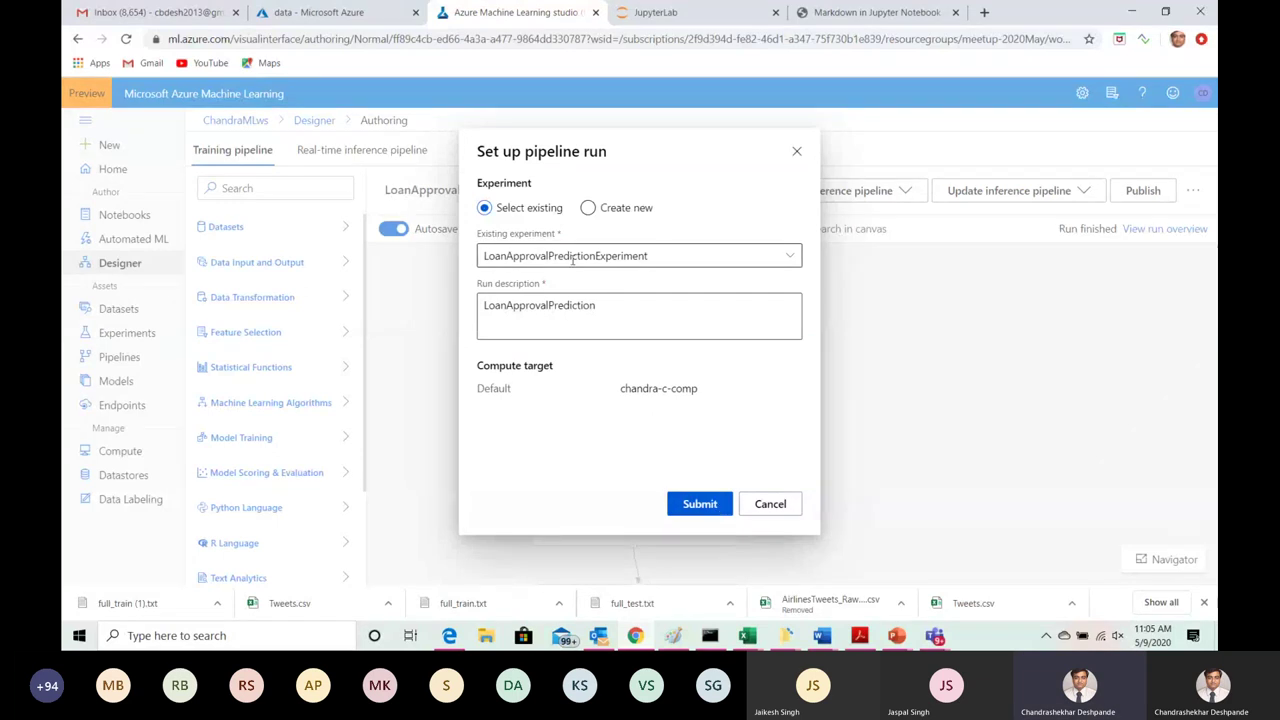
Step: Submit the run under the existing LoanApprovalPredictionExperiment on chandra-c-comp
left_click(700, 505)
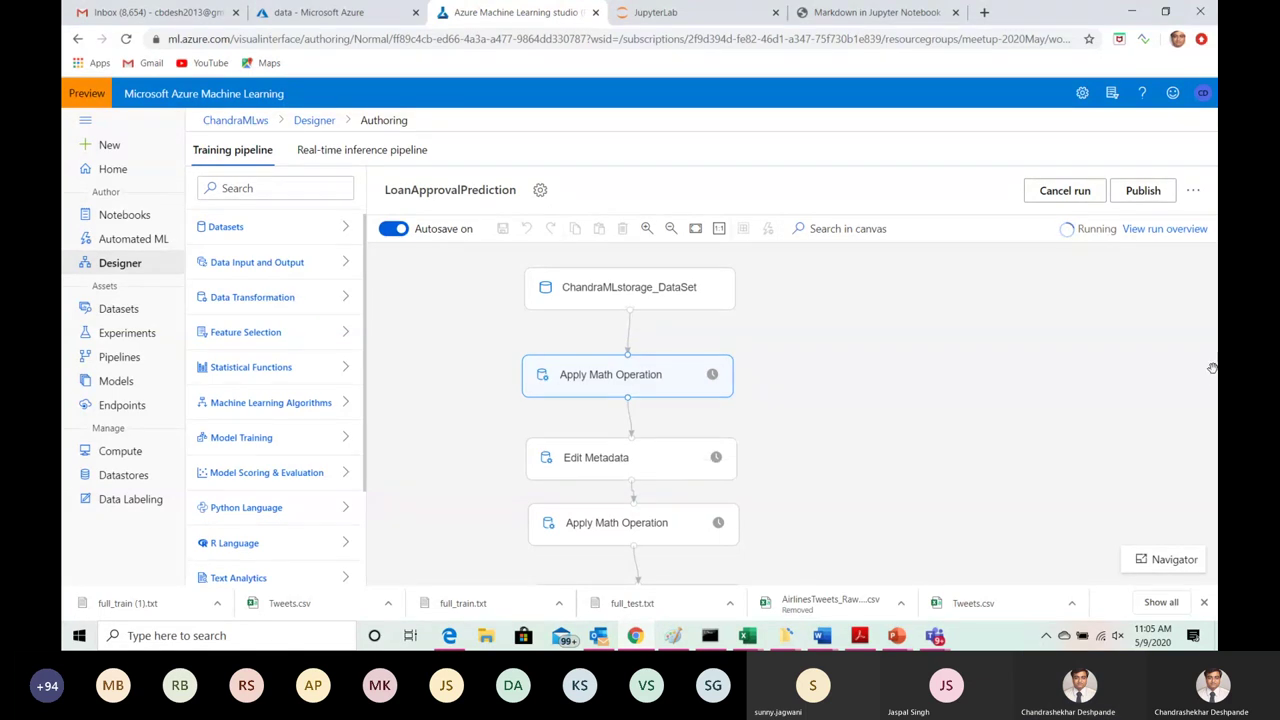
mouse_move(846, 331)
left_mouse_down()
mouse_move(840, 443)
mouse_move(850, 314)
left_mouse_up()
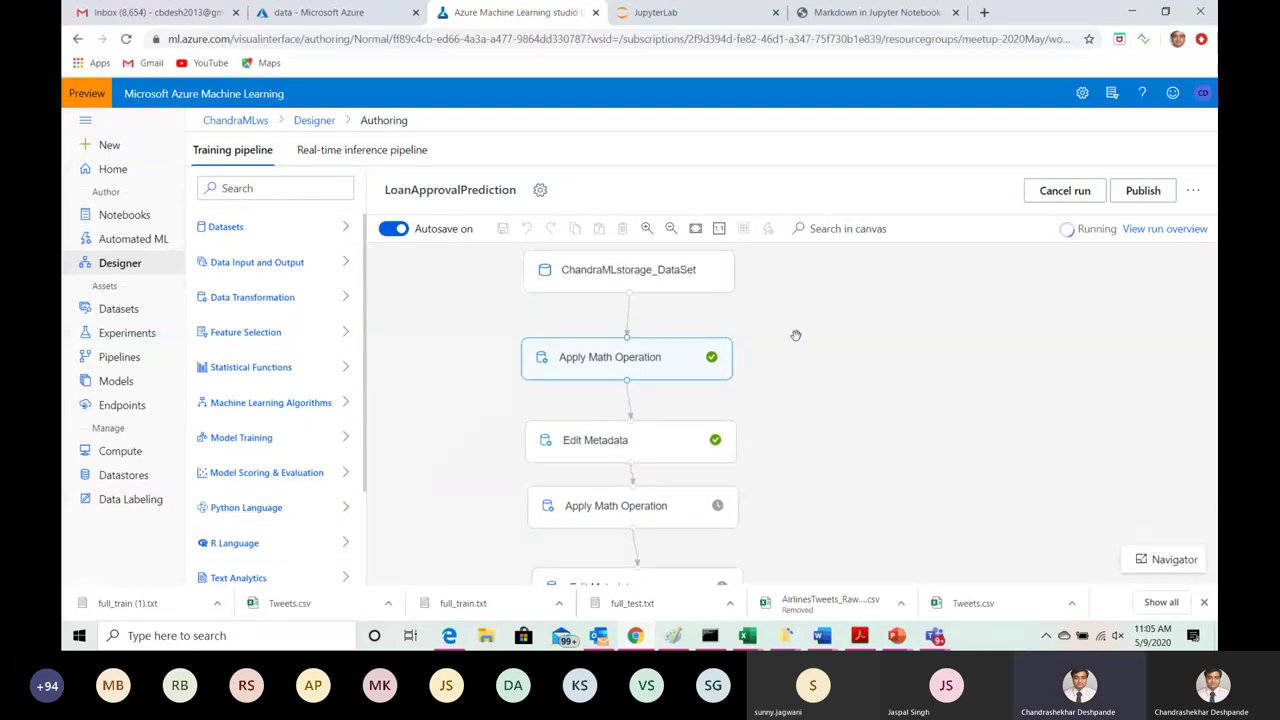
Step: Open the first Apply Math Operation's run details and pan down to Evaluate Model and back, confirming all modules completed
left_click(657, 357)
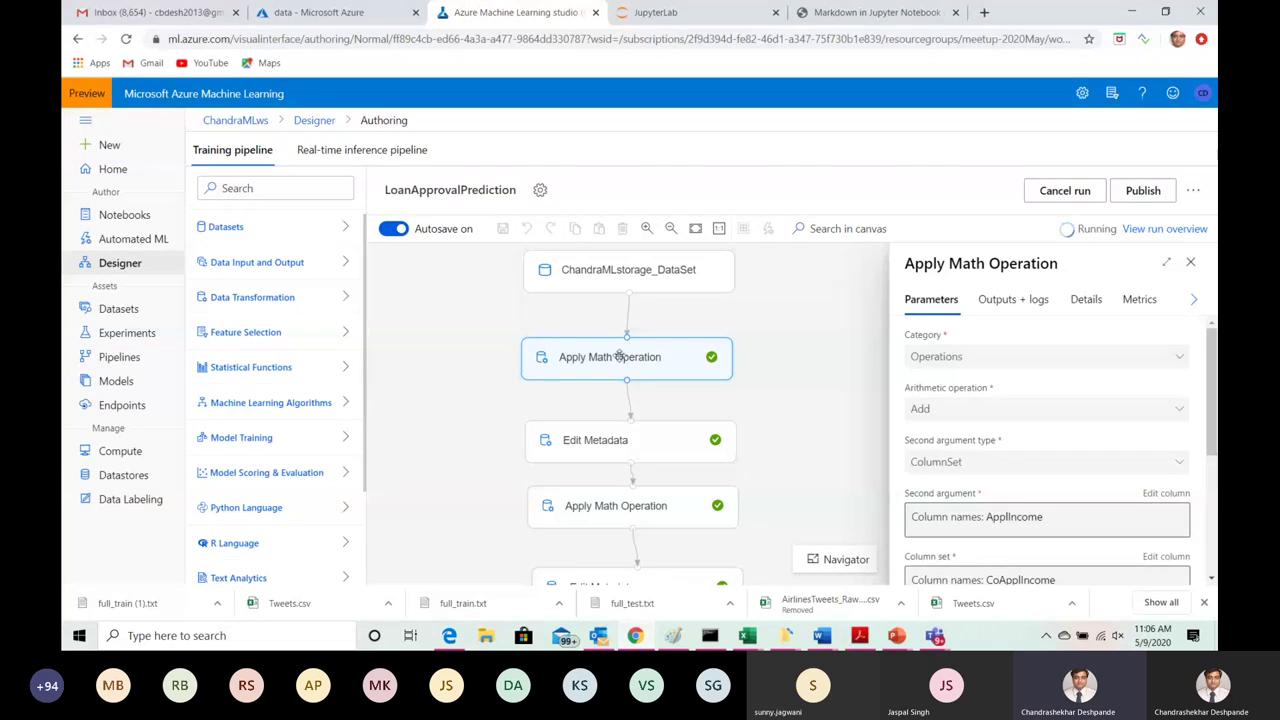
left_click_drag(806, 437, 797, 285)
scroll(797, 285, "down", 5)
left_click_drag(798, 524, 750, 378)
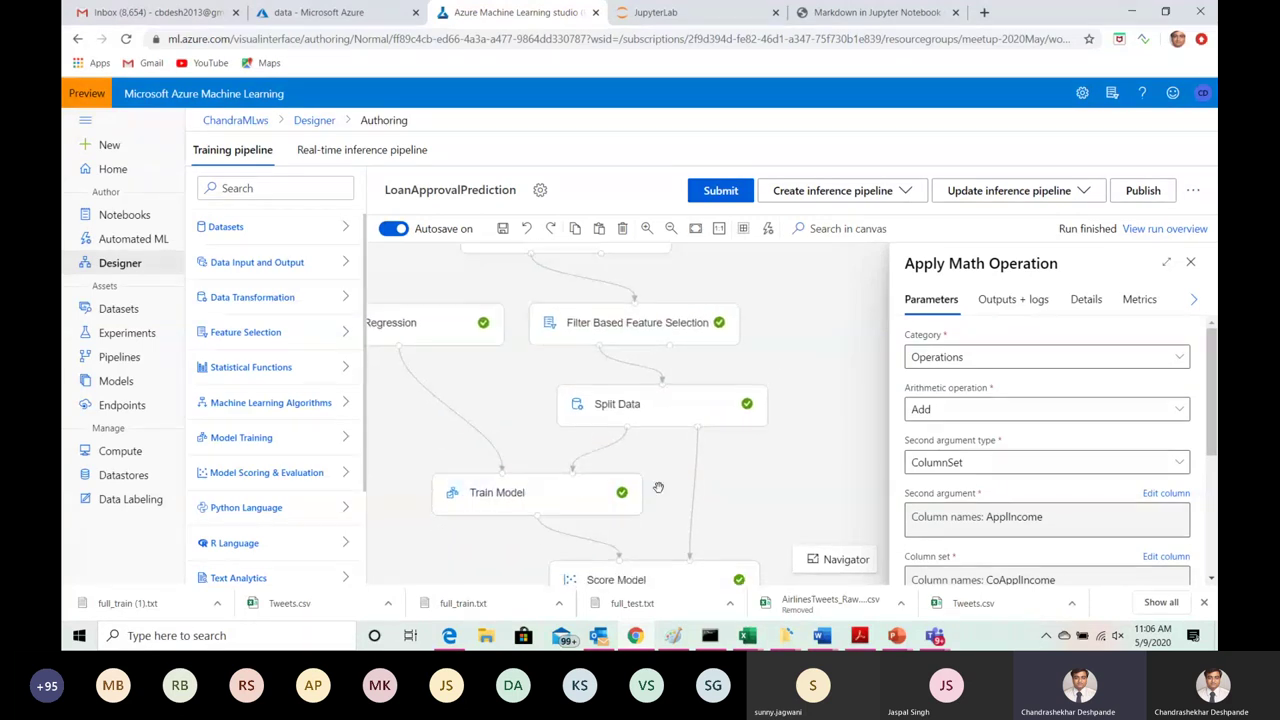
scroll(785, 383, "down", 2)
left_click_drag(785, 383, 779, 318)
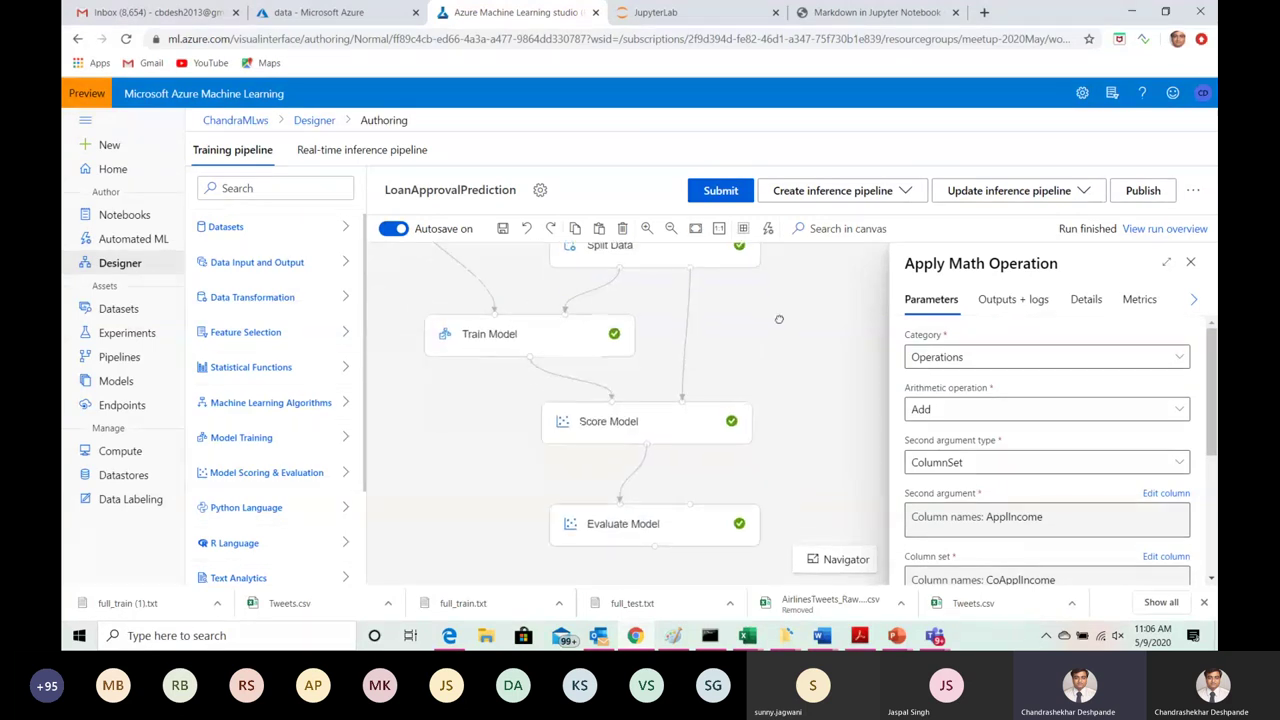
scroll(790, 320, "up", 5)
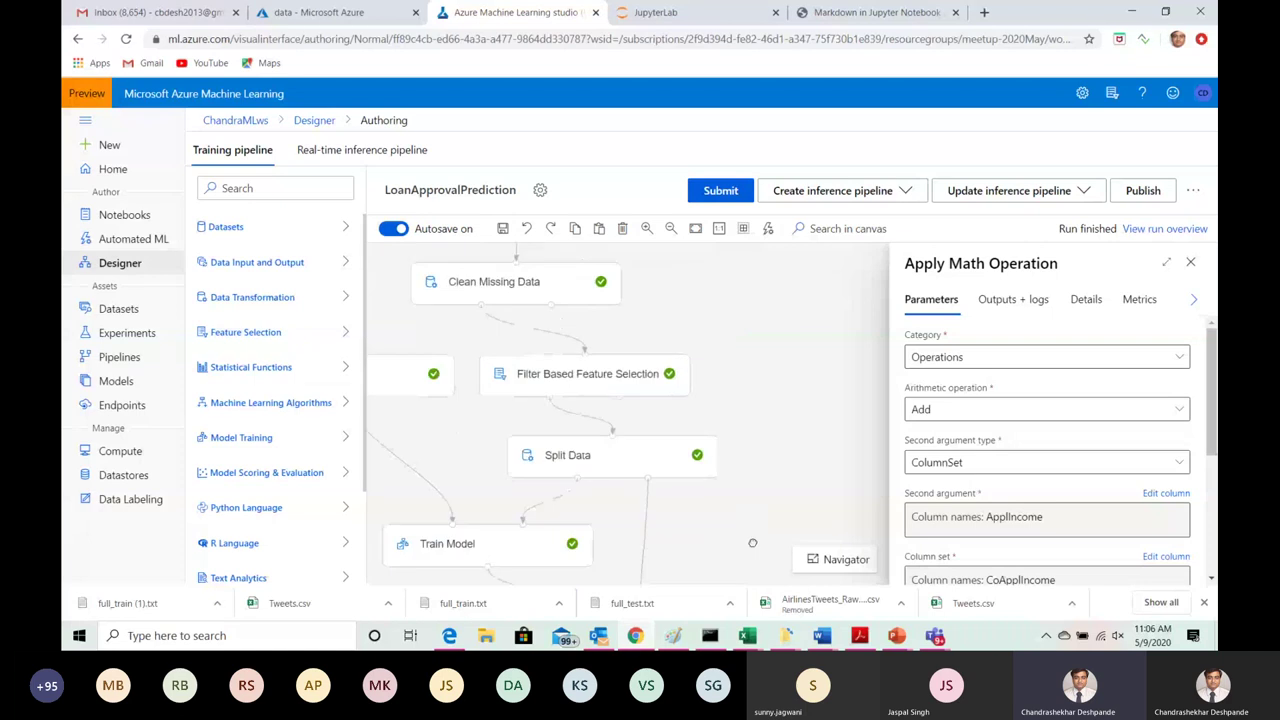
scroll(762, 403, "up", 4)
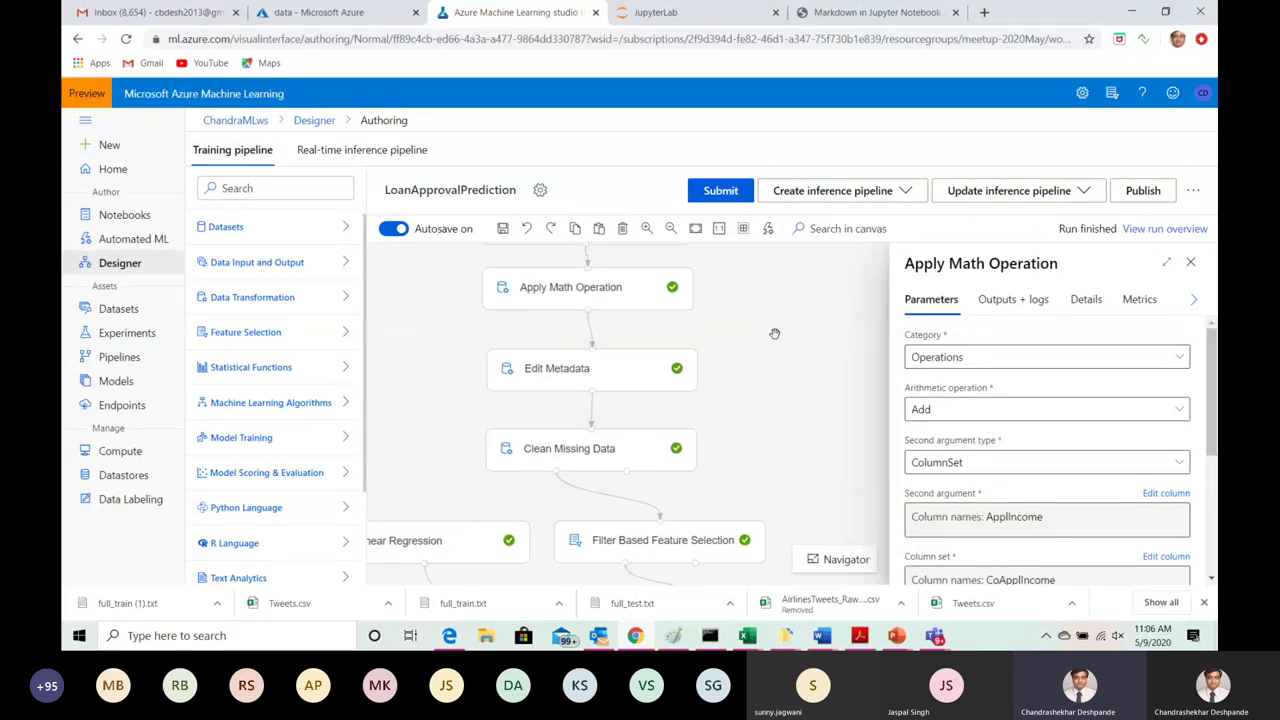
scroll(761, 299, "up", 5)
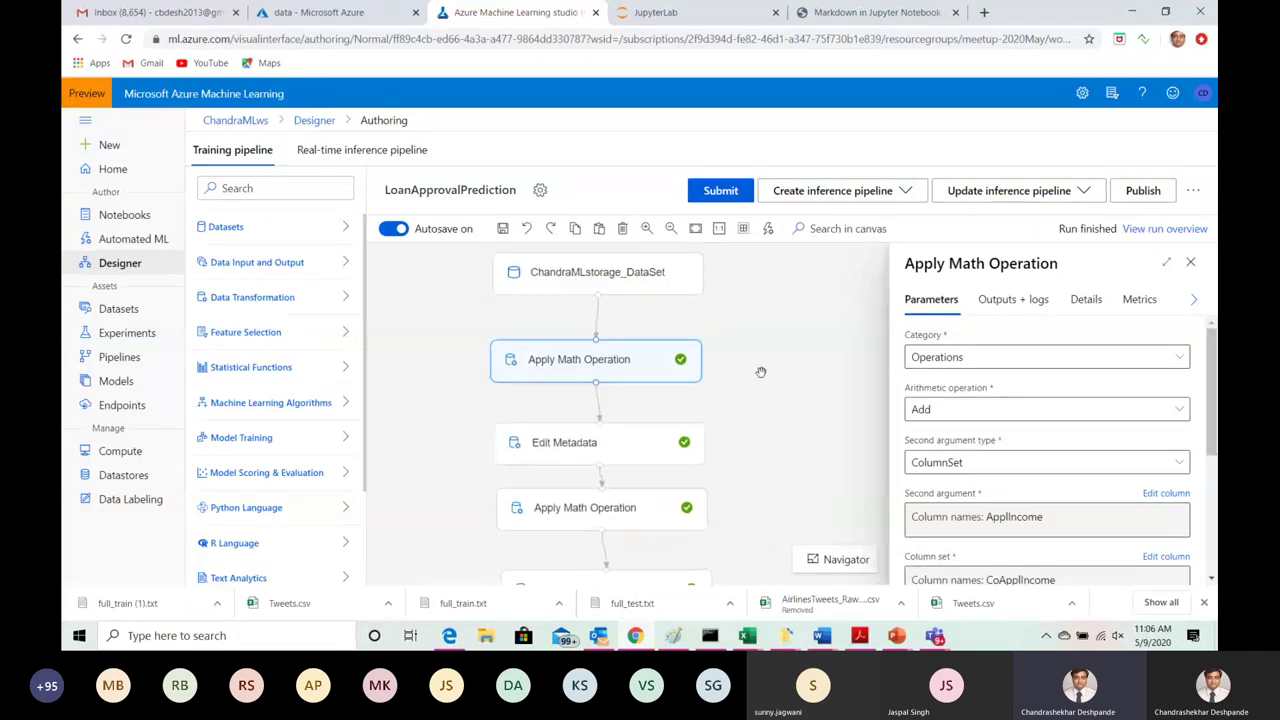
scroll(762, 345, "up", 1)
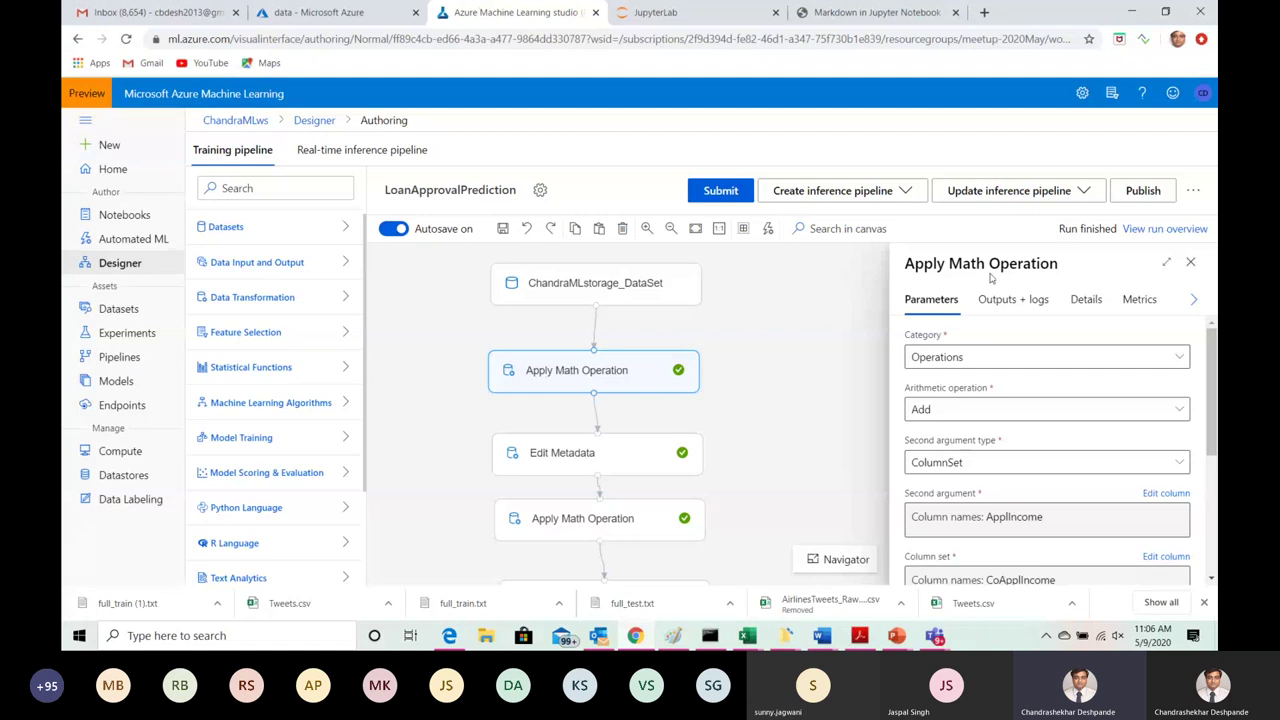
left_click(1008, 300)
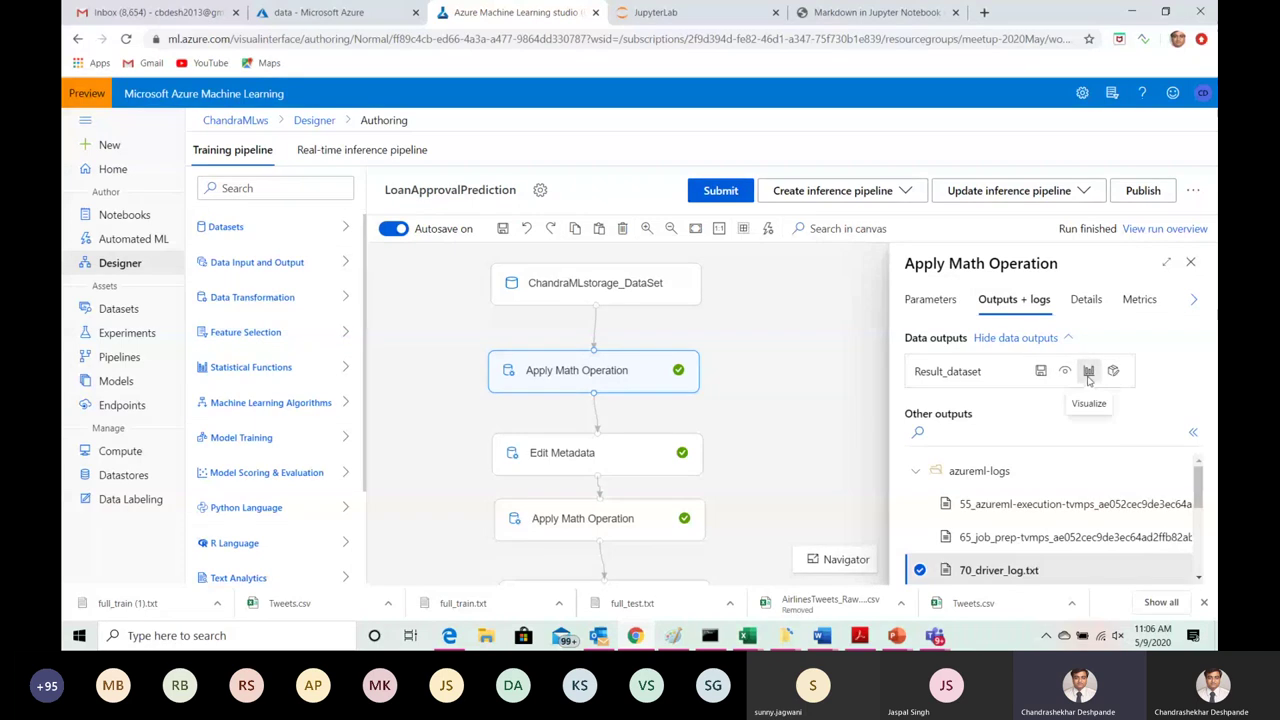
left_click(1089, 375)
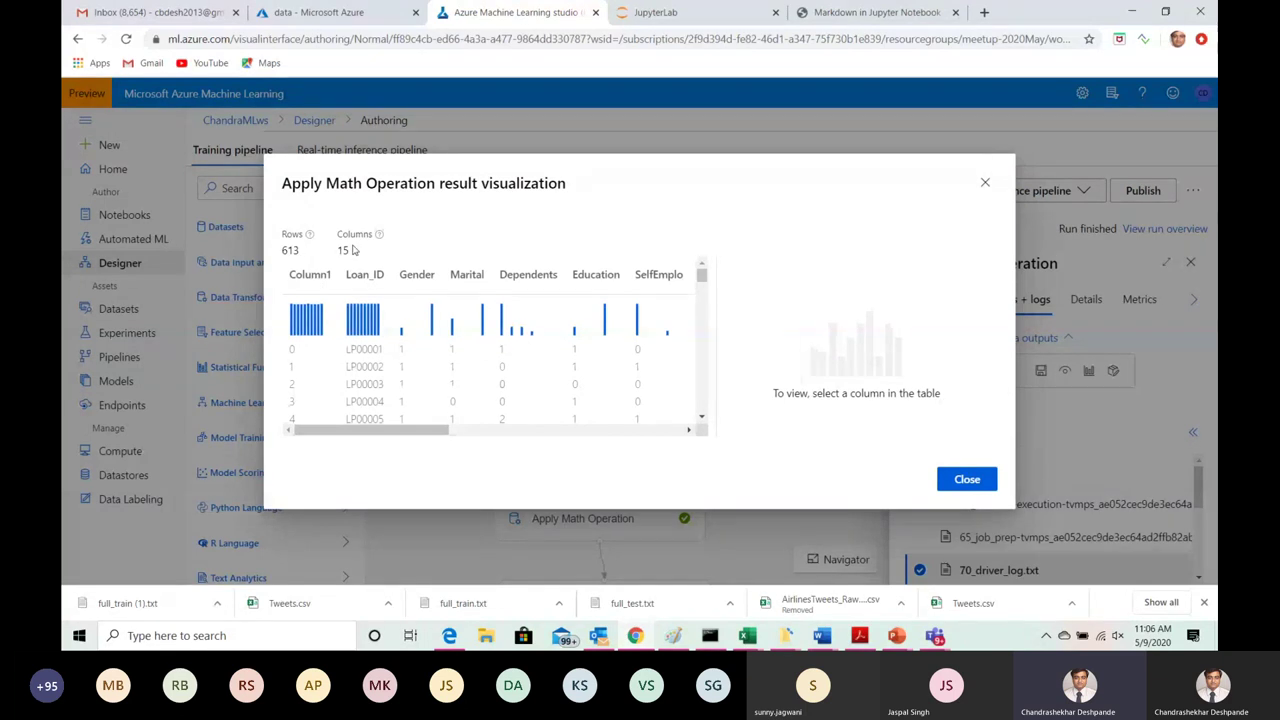
left_click_drag(346, 429, 478, 428)
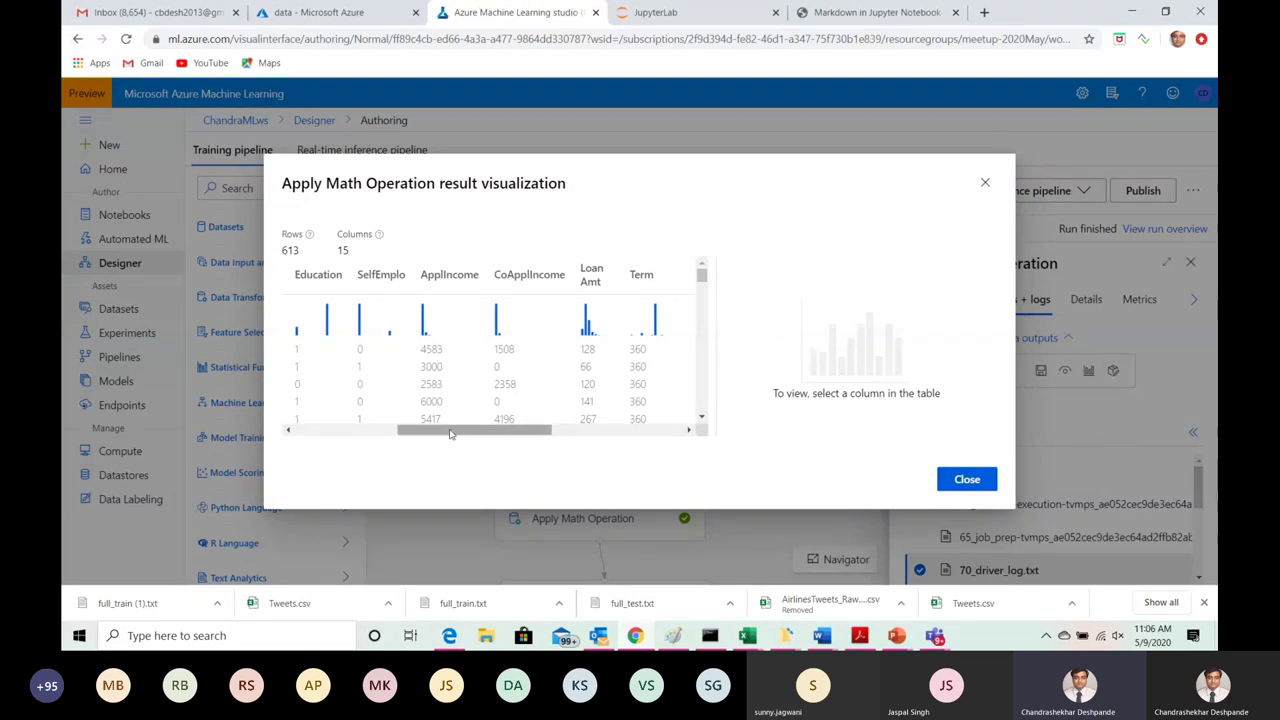
left_click_drag(450, 430, 640, 431)
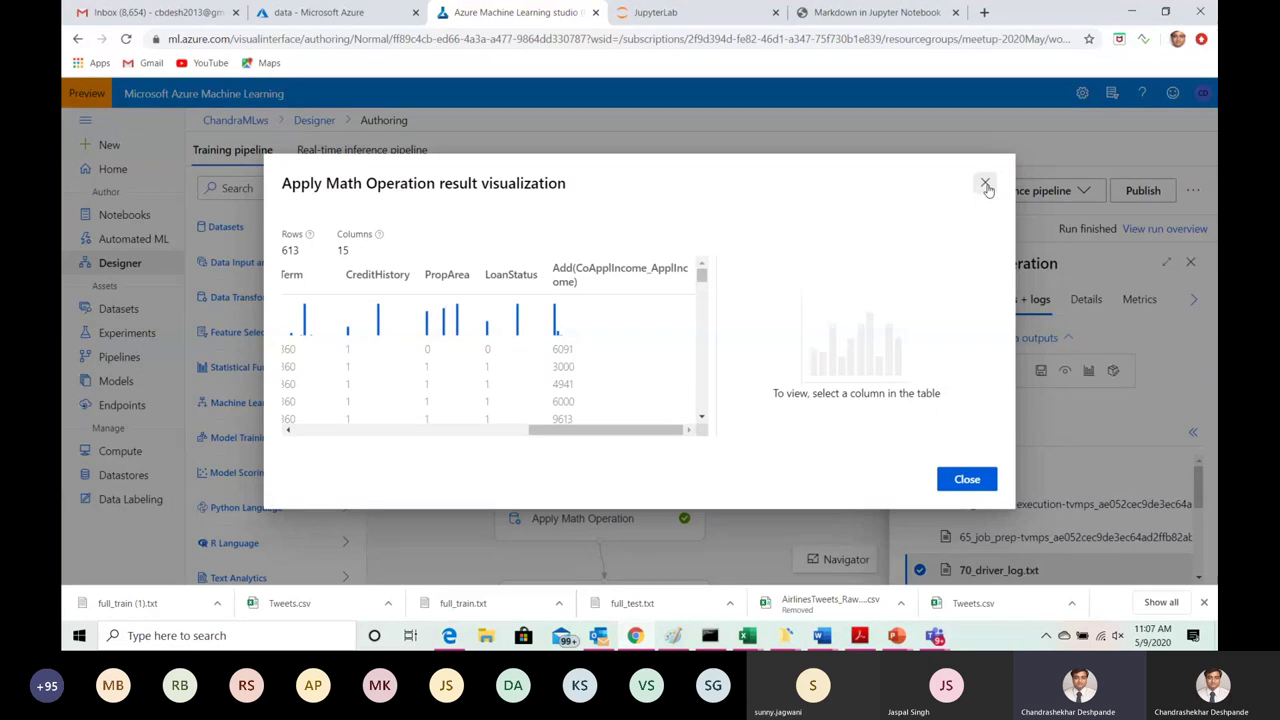
left_click(985, 185)
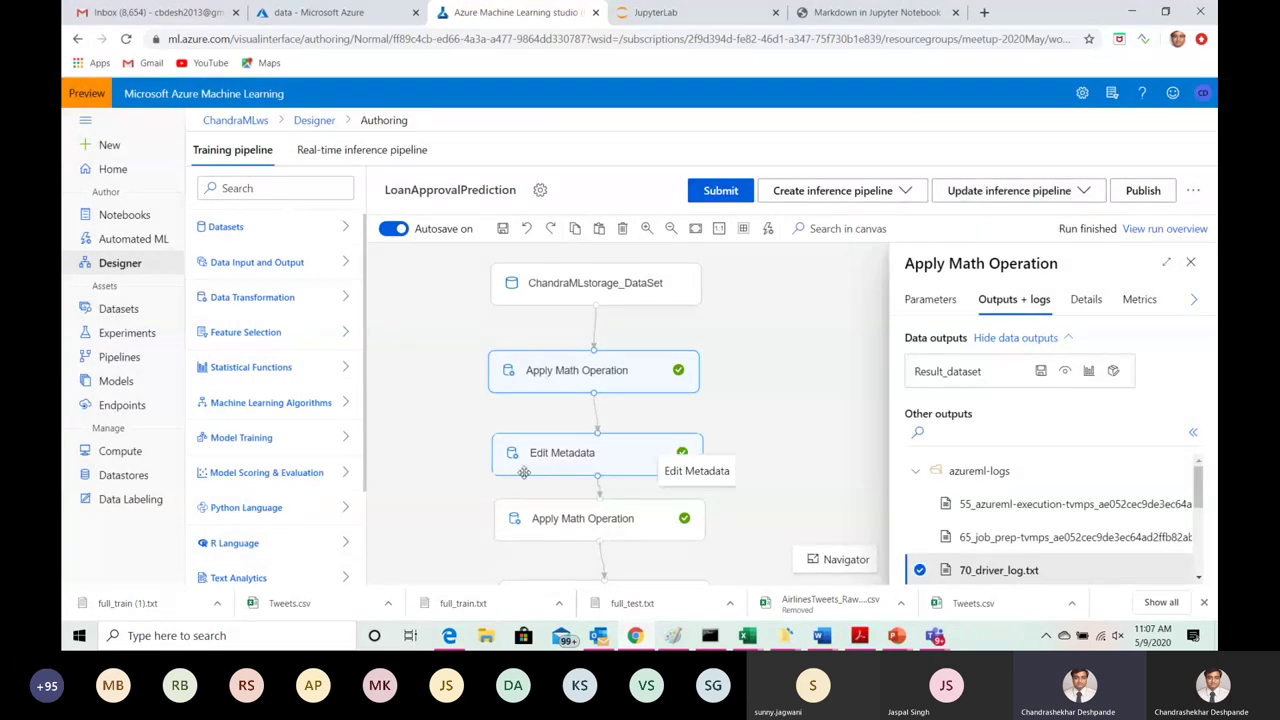
Step: Check the Edit Metadata step's parameters: New column names set to TotalIncome
left_click(560, 461)
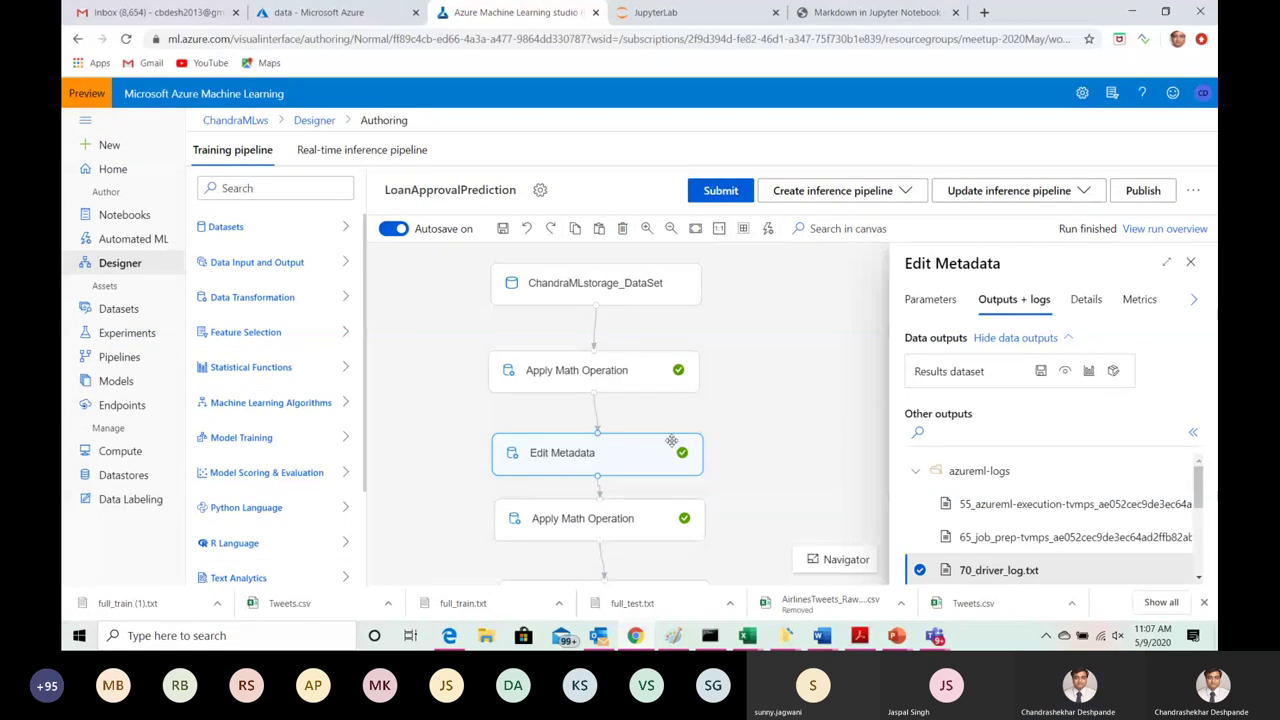
left_click(930, 299)
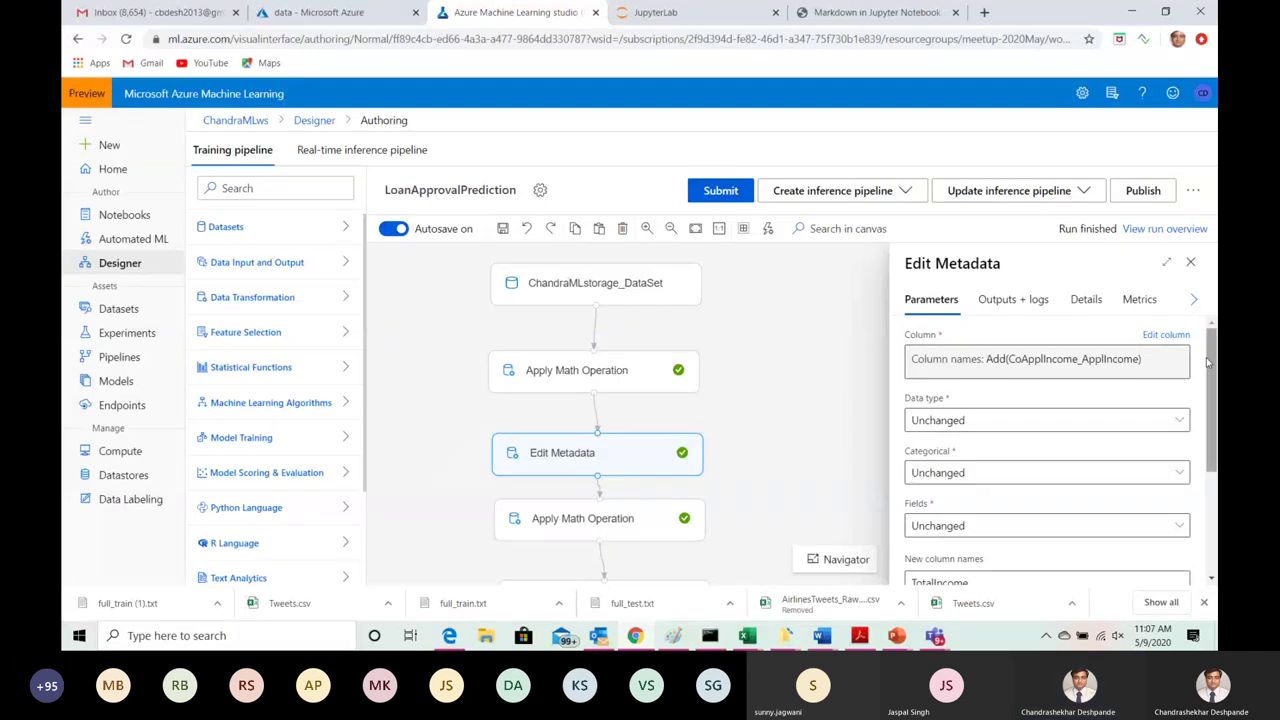
left_click_drag(1208, 362, 1205, 430)
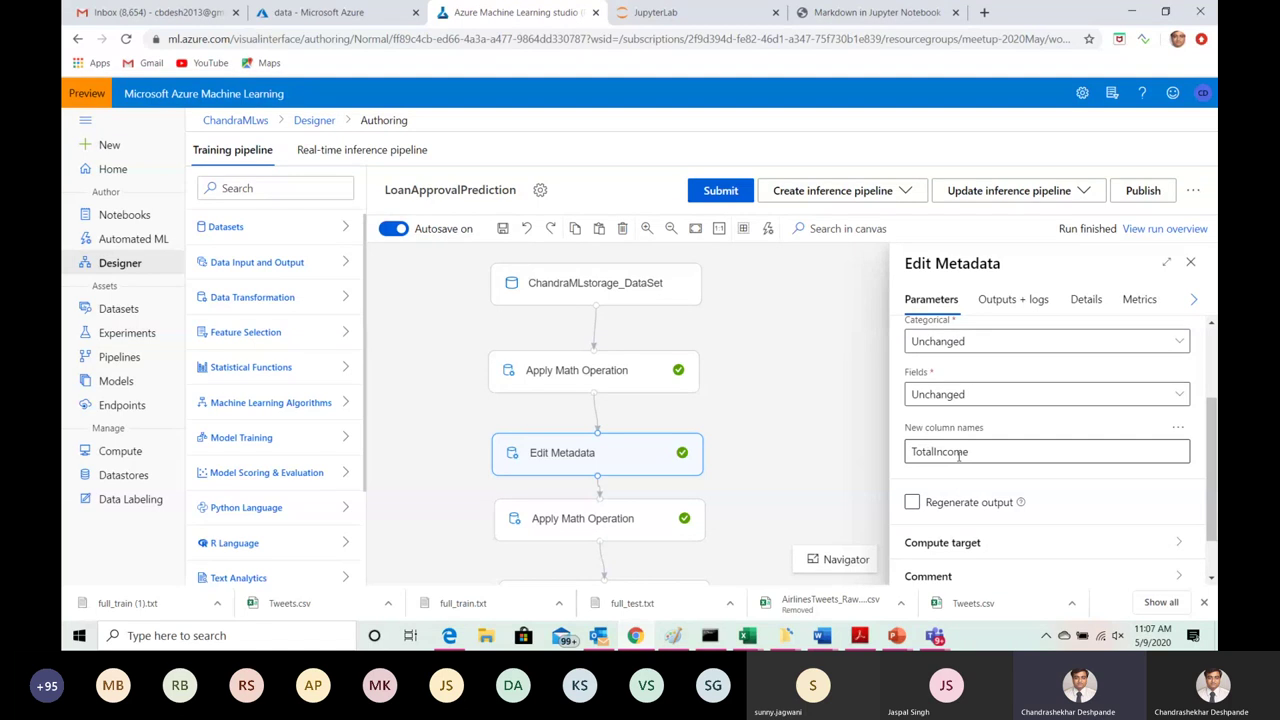
Step: Visualize the Edit Metadata output (613 rows, 15 columns), scroll to TotalIncome, then close the preview
left_click(1012, 300)
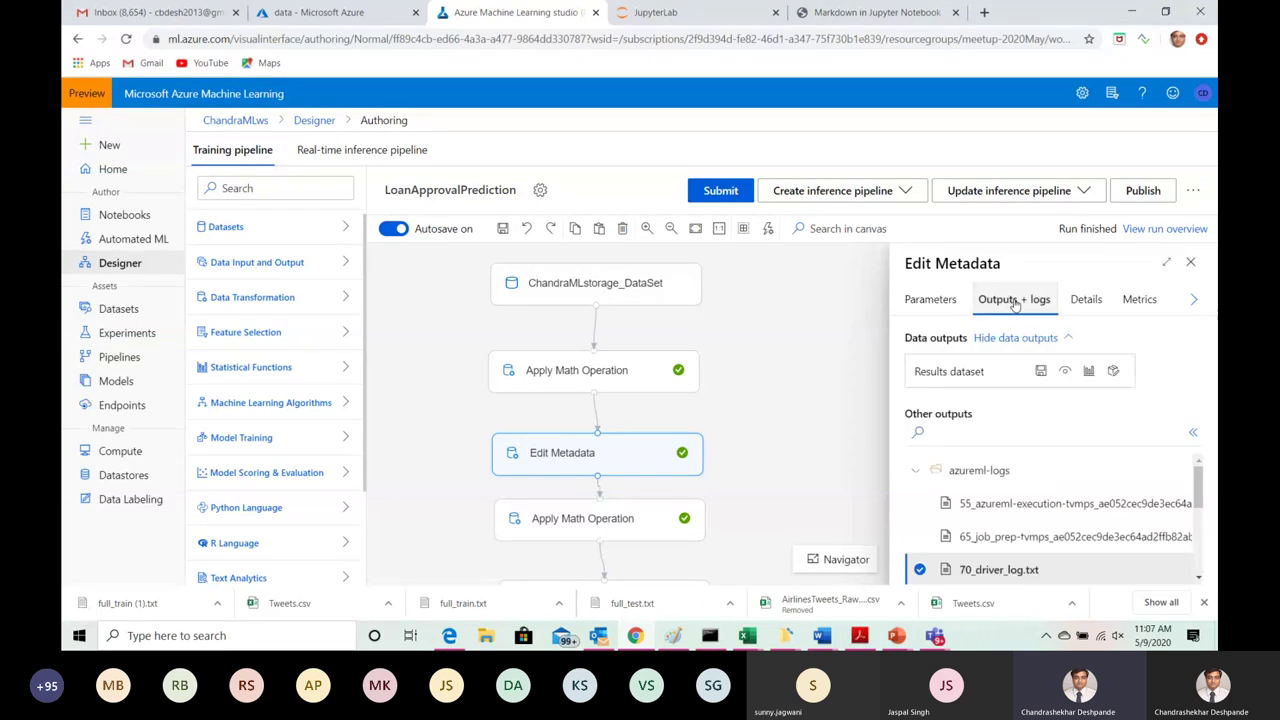
left_click(1088, 371)
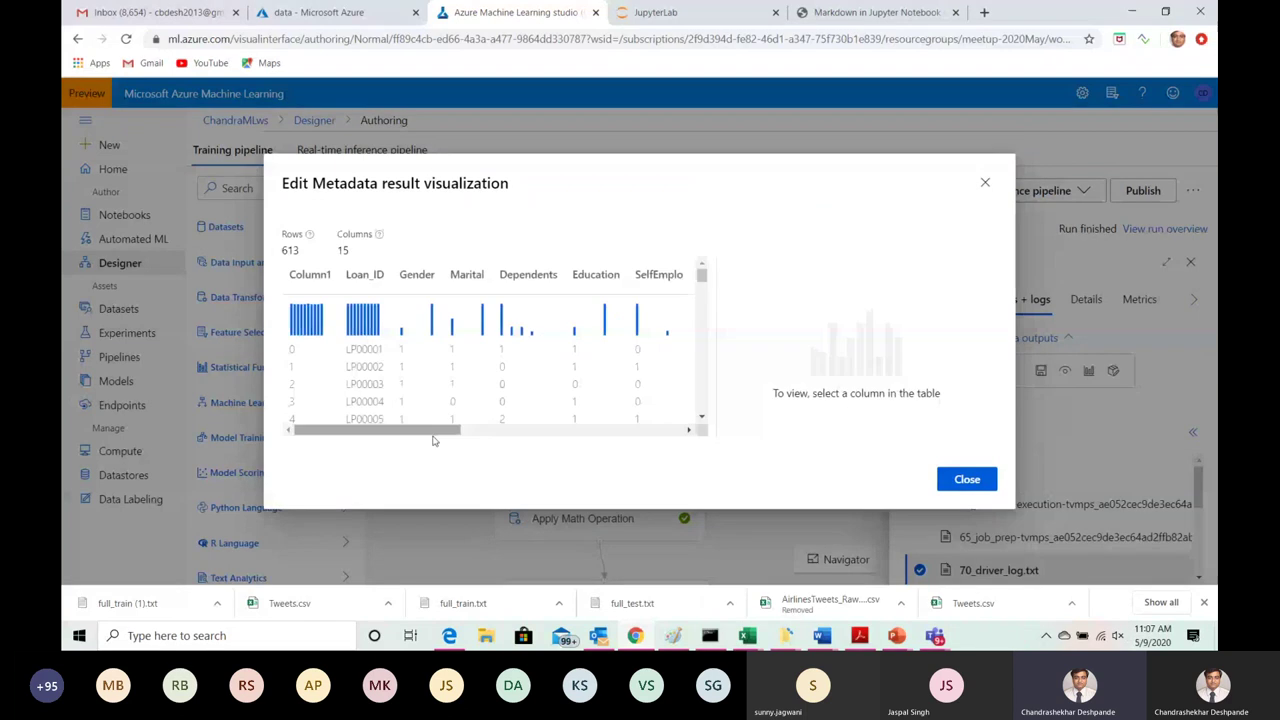
left_click_drag(433, 431, 644, 431)
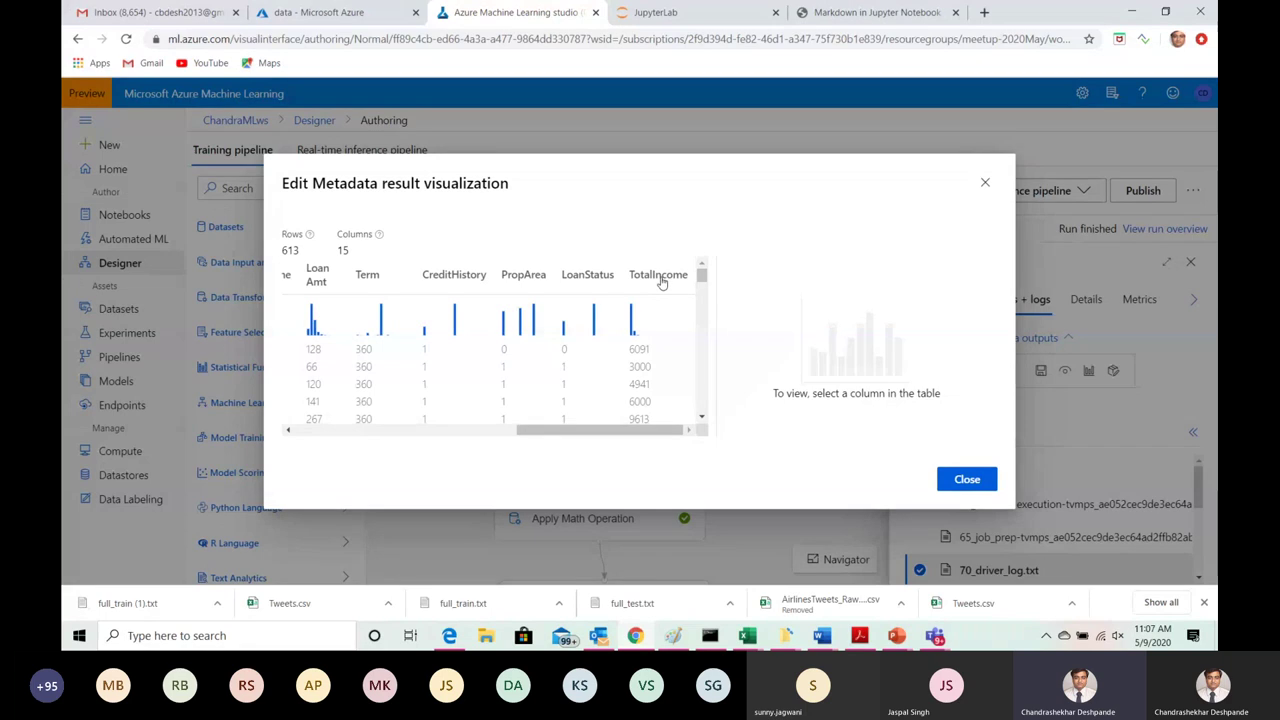
left_click(984, 186)
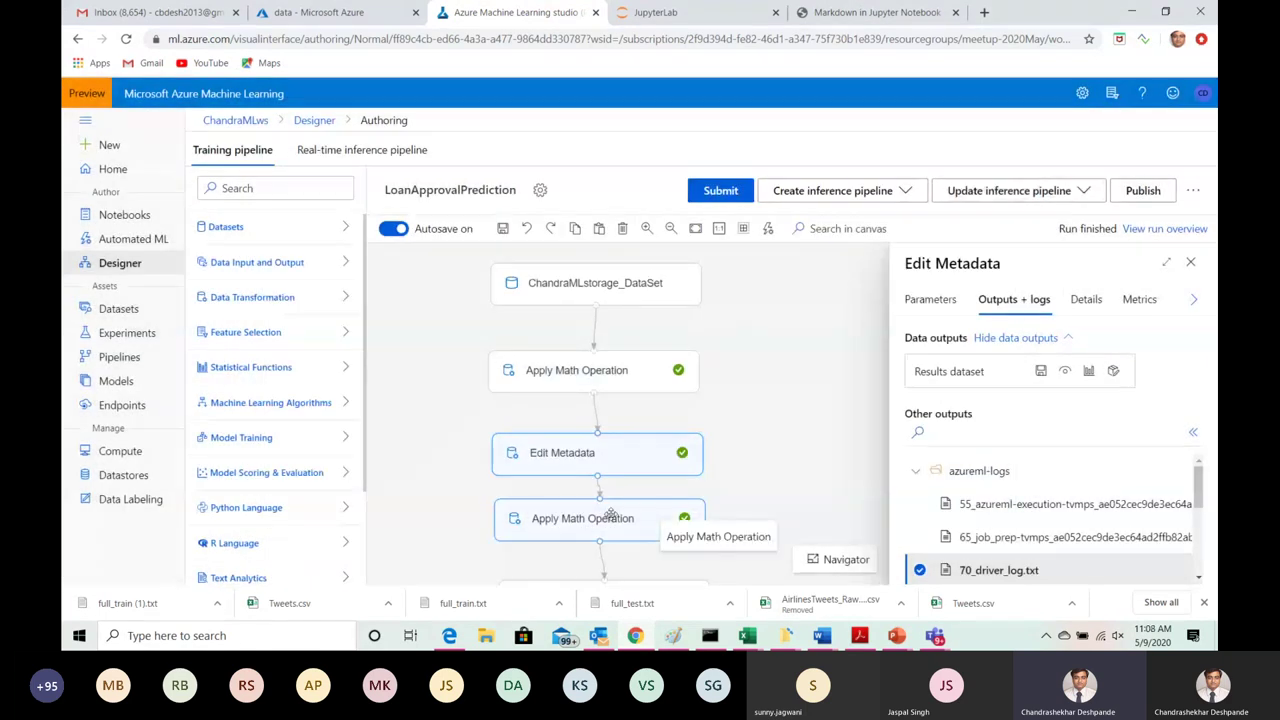
Step: Verify the second Apply Math Operation applies base-10 Log to TotalIncome, then open Edit Metadata's outputs
left_click(610, 516)
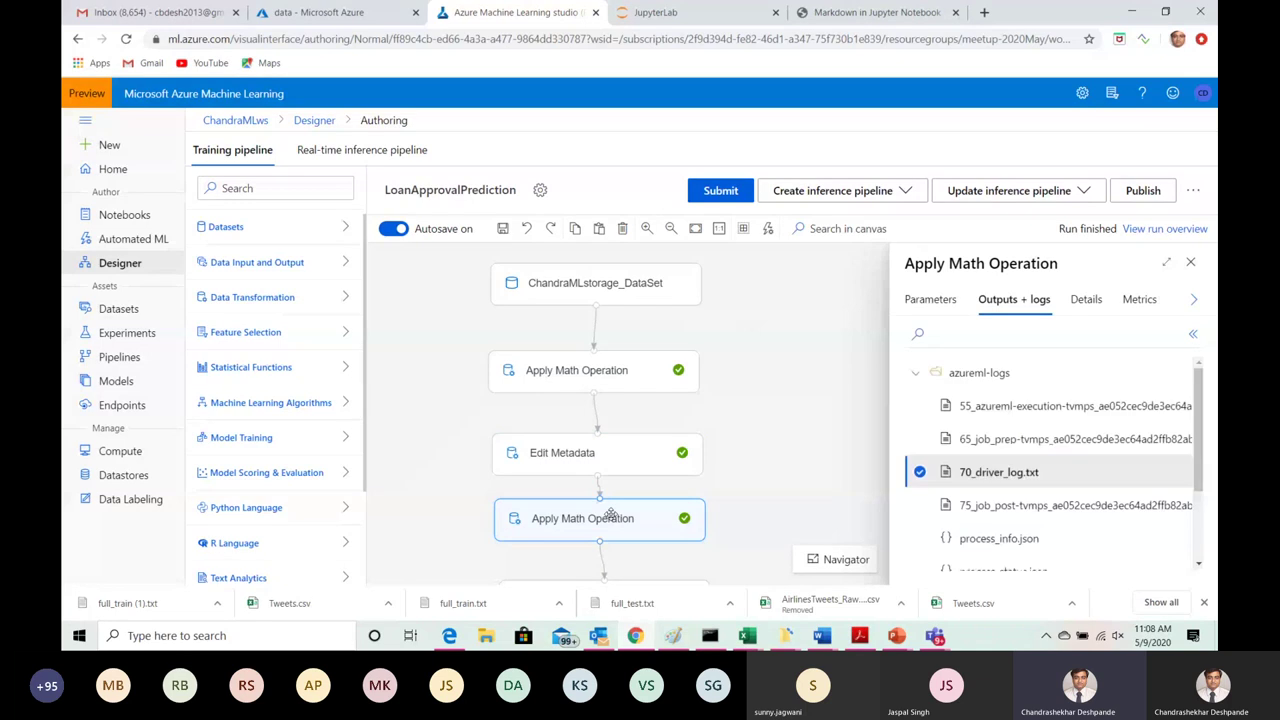
left_click(932, 301)
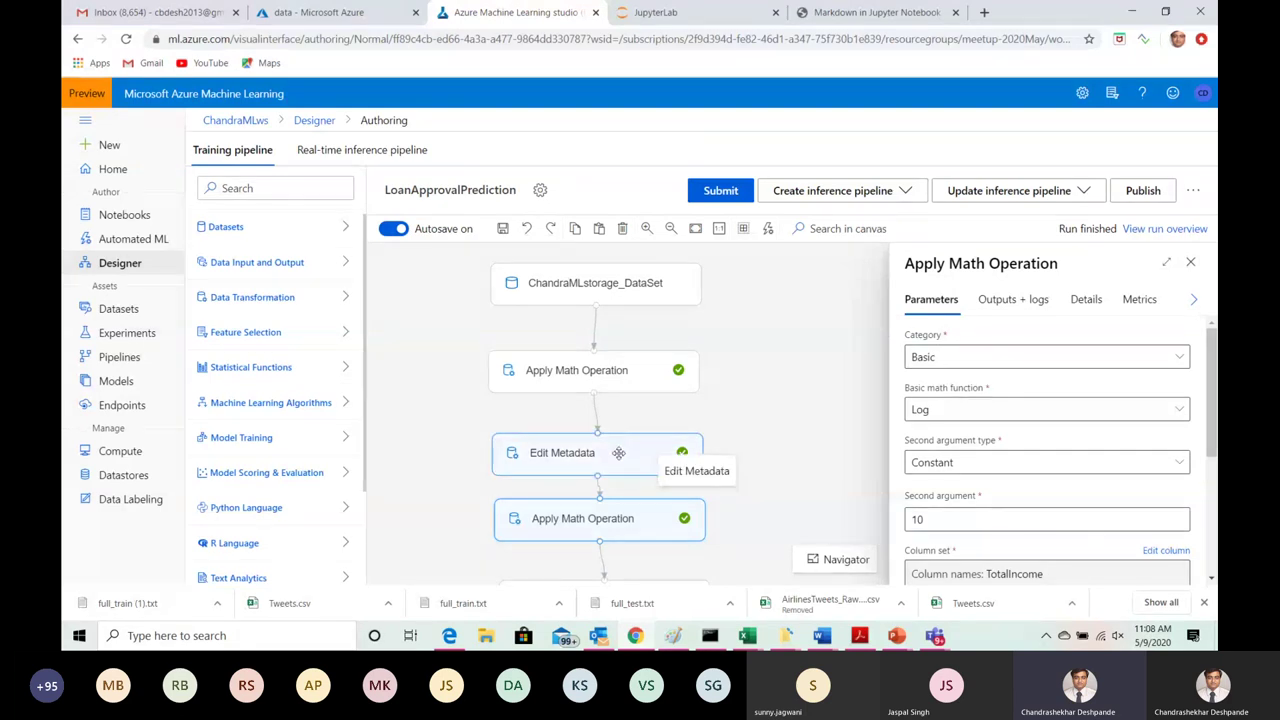
left_click(619, 453)
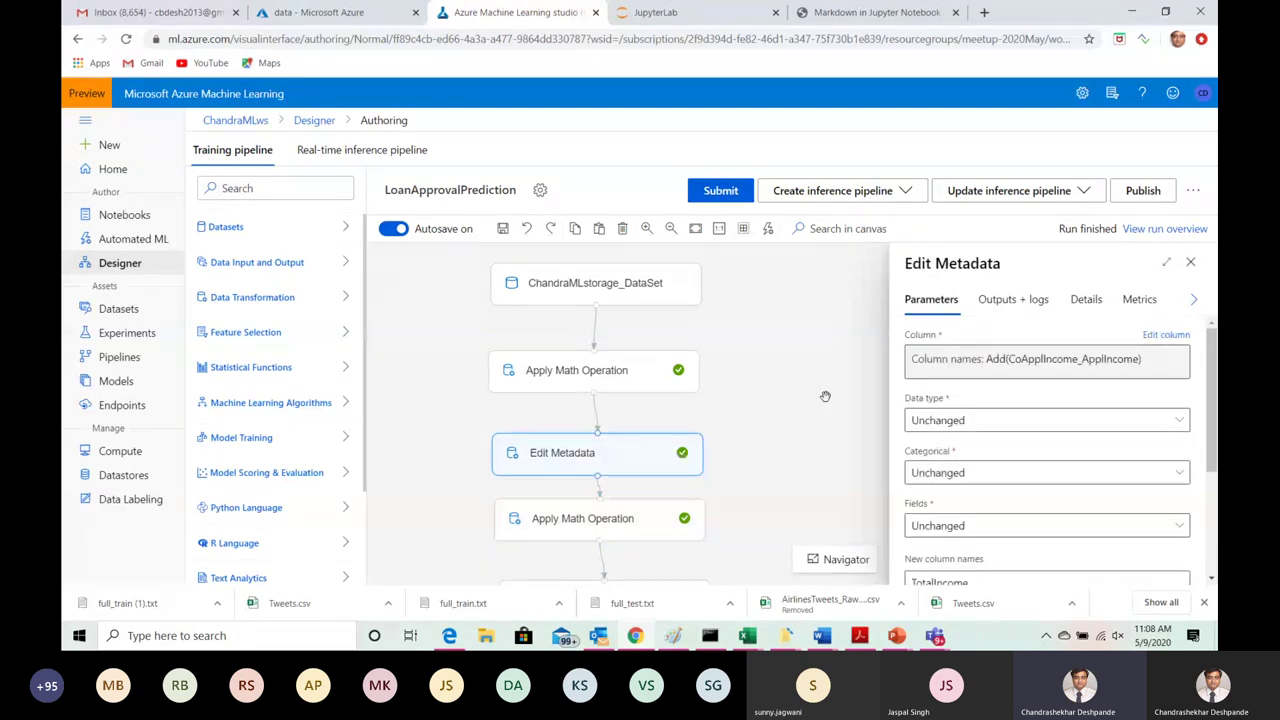
left_click(1014, 302)
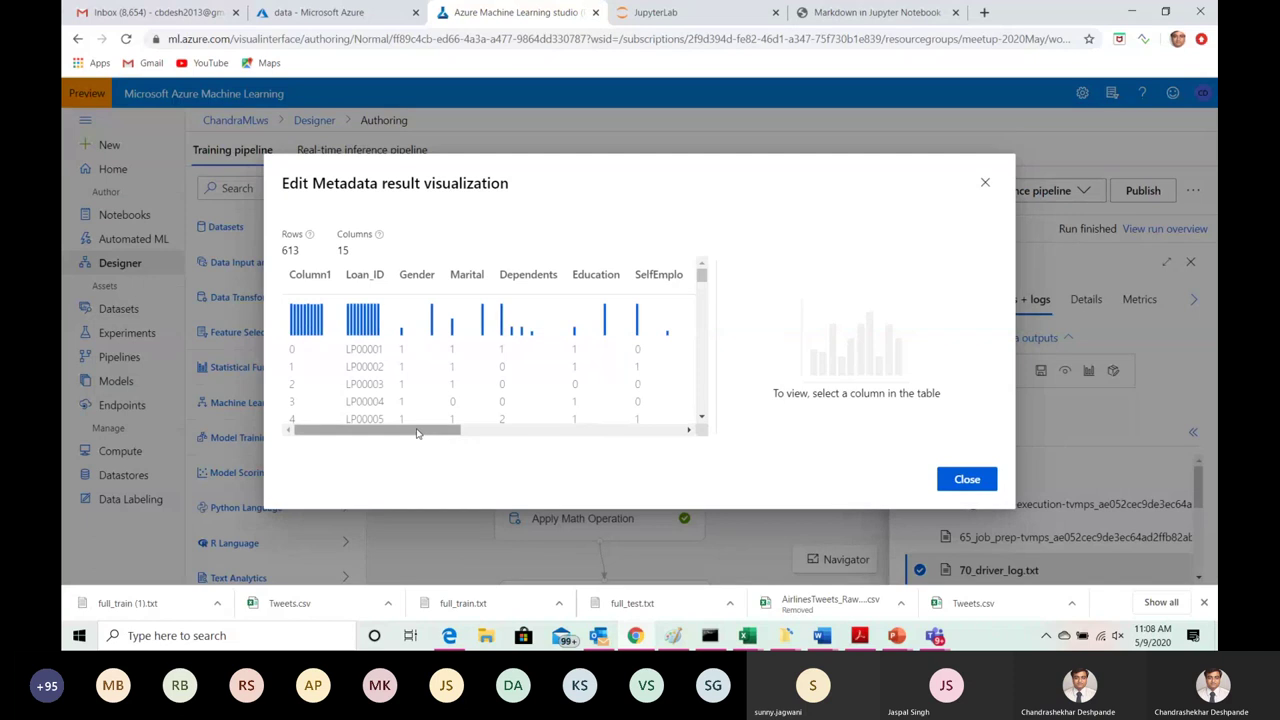
Step: Review the TotalIncome statistics and histogram (mean 7026.623, max 81000) in the Edit Metadata output preview
left_click_drag(417, 432, 645, 430)
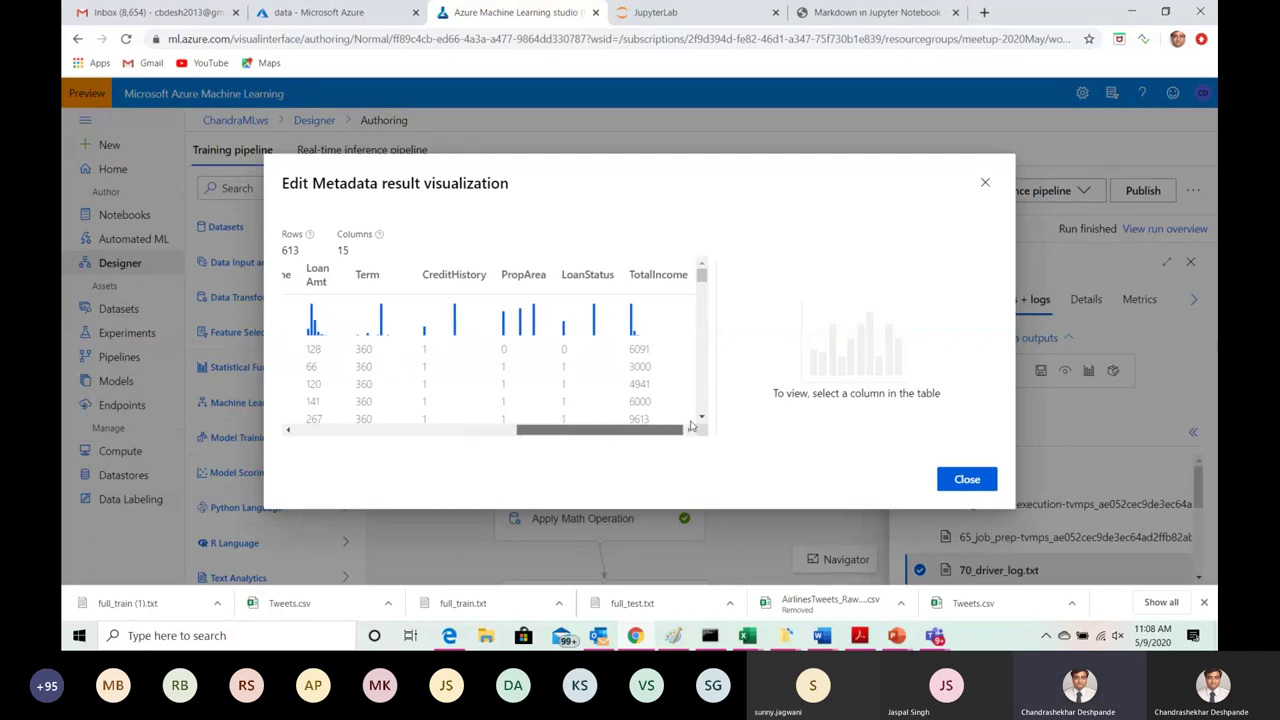
left_click(653, 281)
left_click_drag(993, 294, 991, 362)
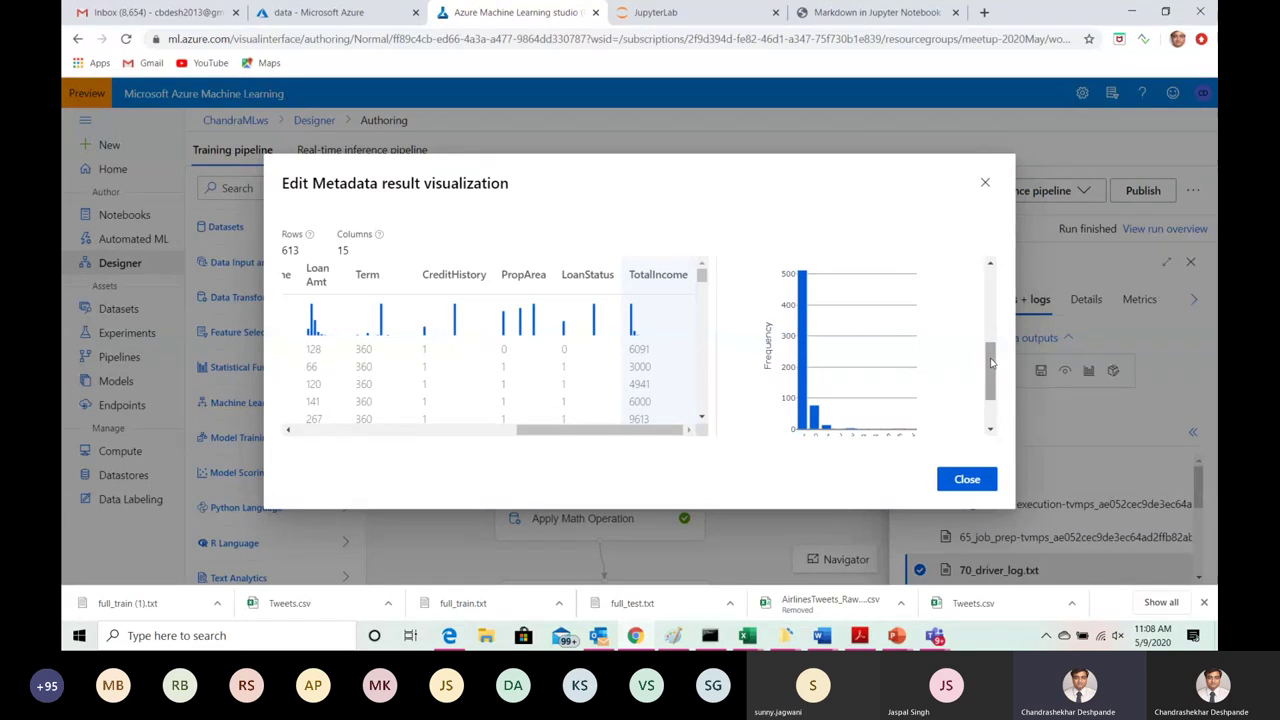
left_click(985, 182)
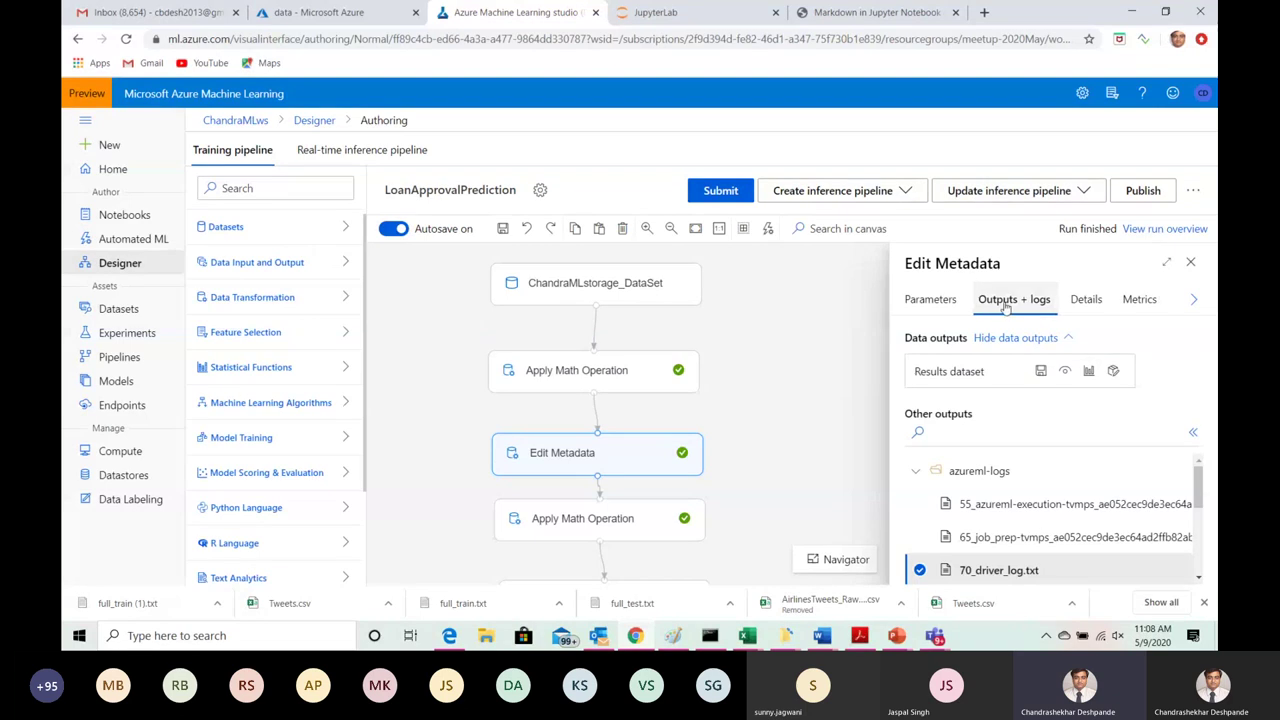
Step: Reopen the Edit Metadata output, recheck the TotalIncome histogram, and close the preview
left_click(1089, 373)
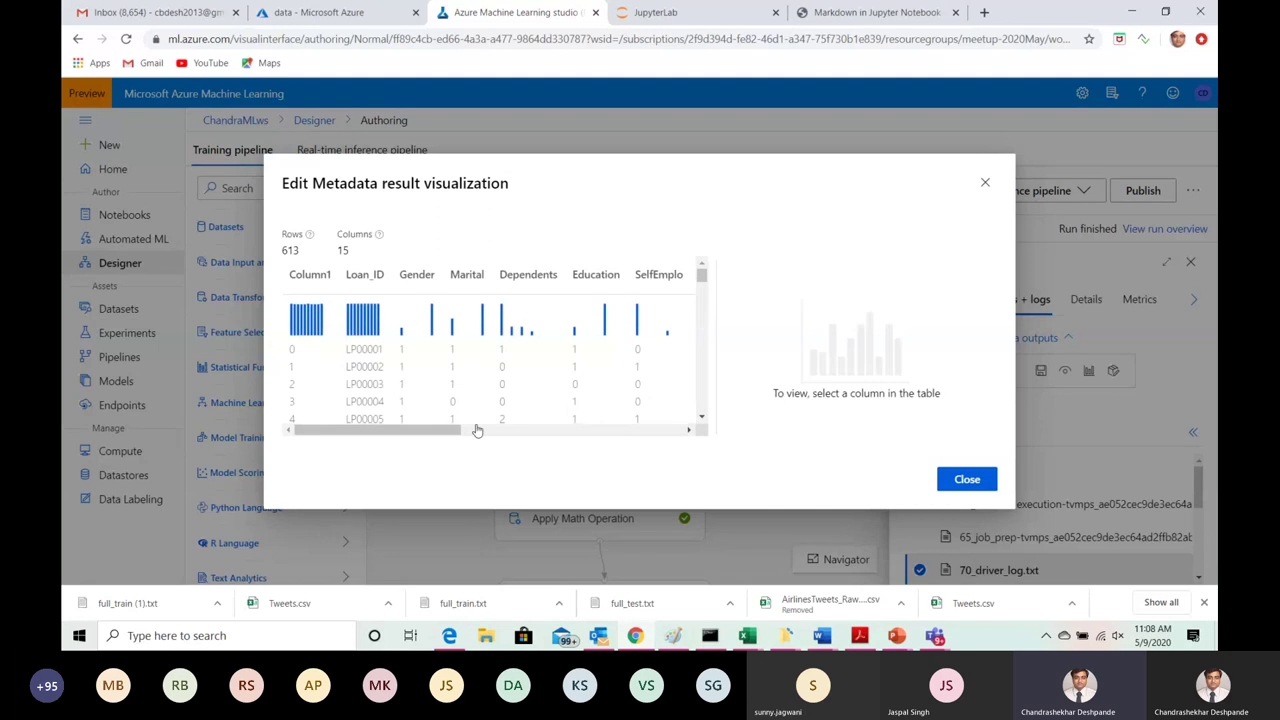
left_click_drag(420, 431, 658, 438)
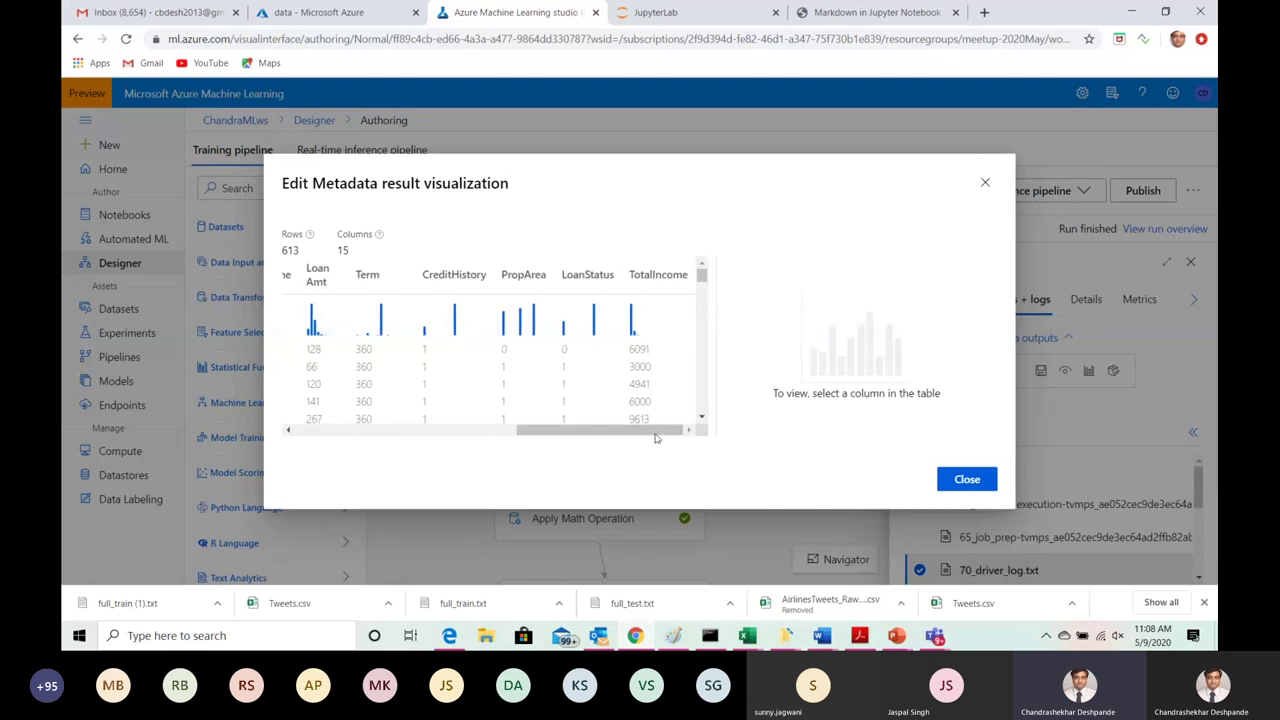
left_click(659, 280)
left_click_drag(989, 292, 996, 421)
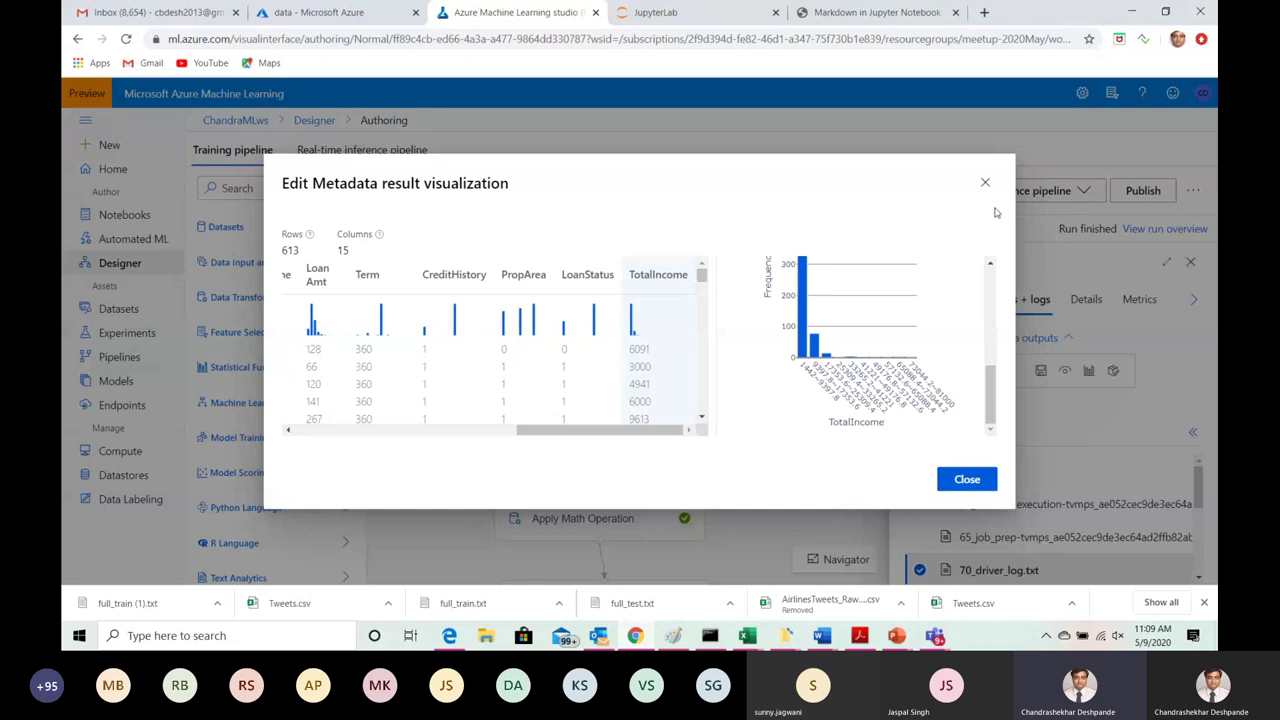
left_click(985, 182)
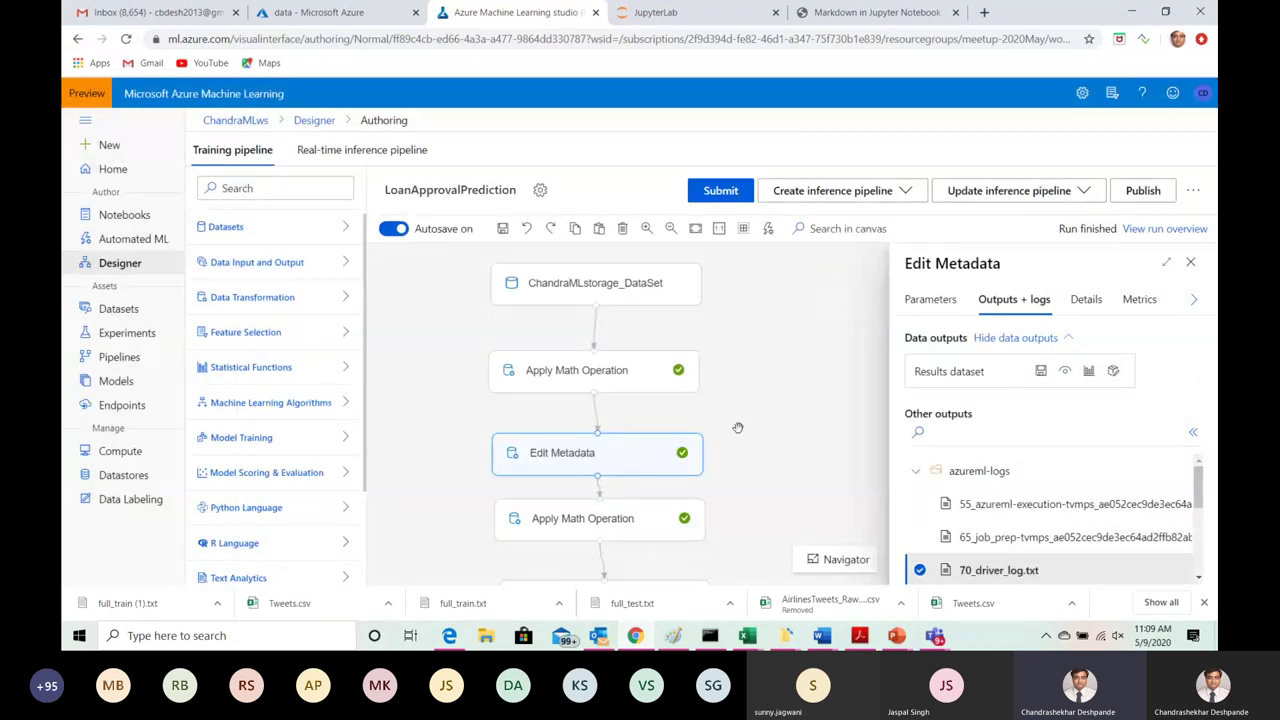
Step: Inspect the second Apply Math Operation (Basic Log, constant 10 on TotalIncome, appended) and its outputs and logs
left_click(926, 310)
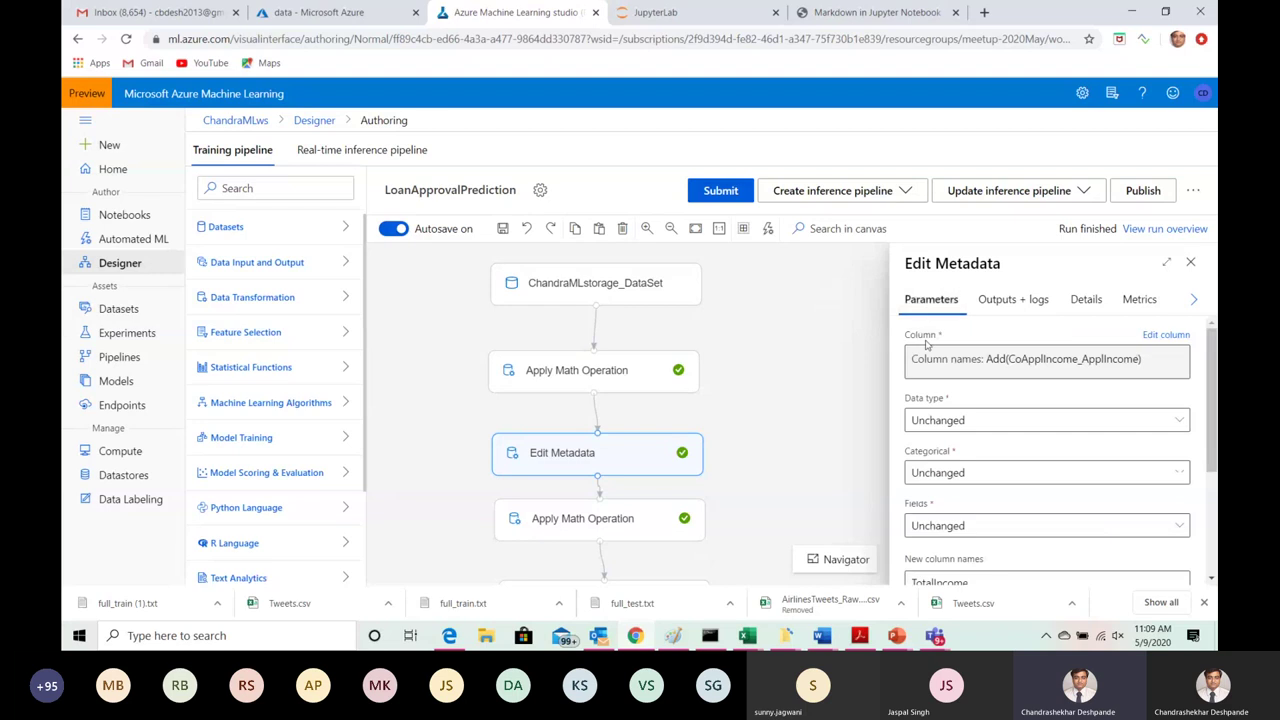
left_click(625, 518)
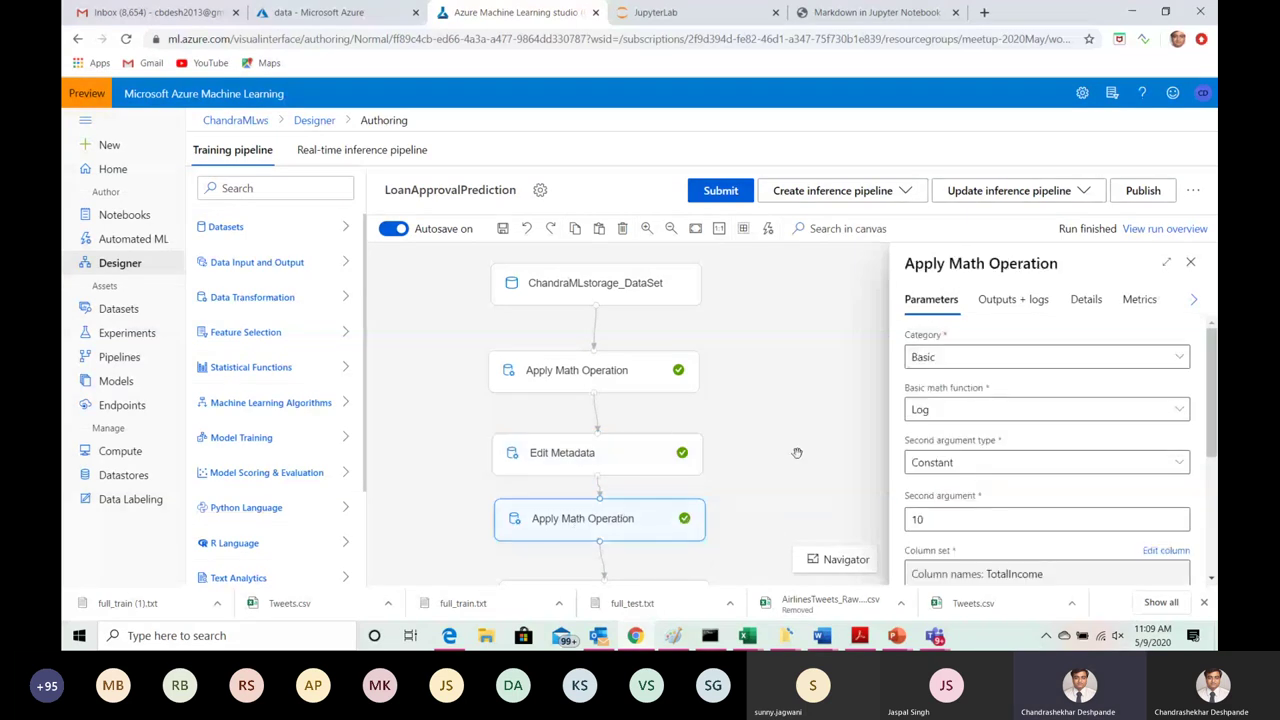
left_click_drag(1208, 355, 1208, 365)
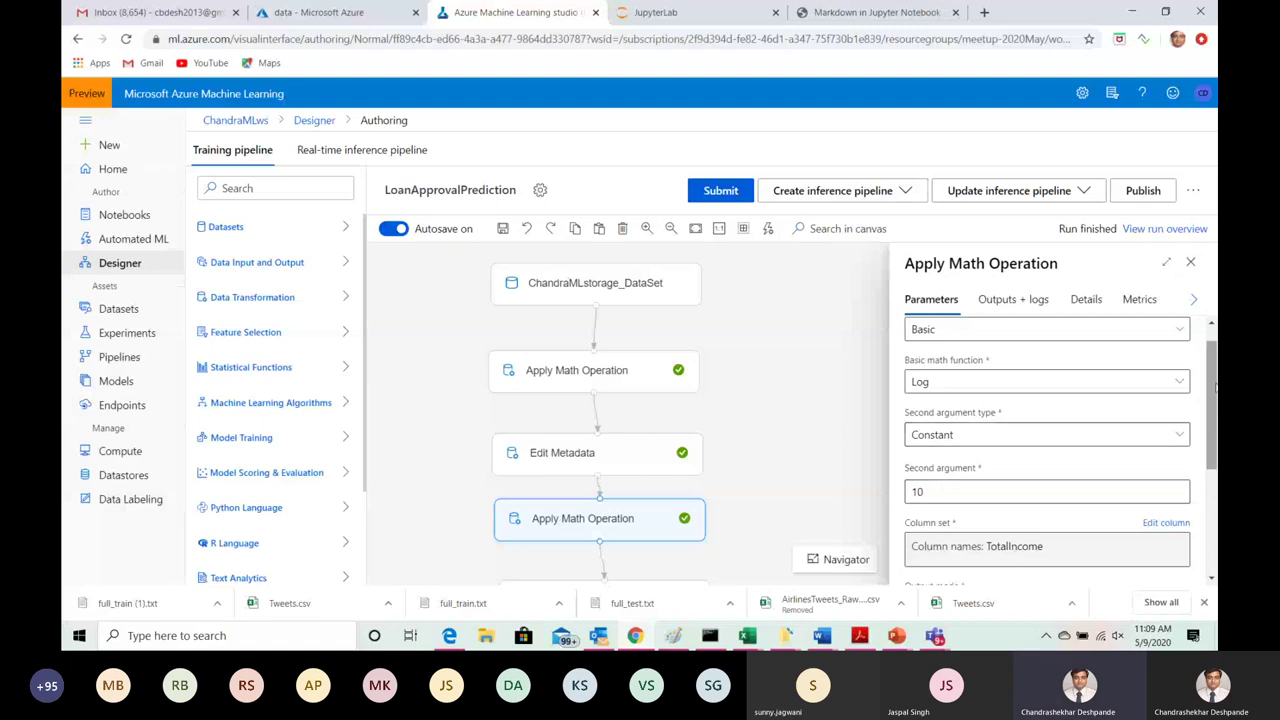
scroll(1205, 430, "down", 1)
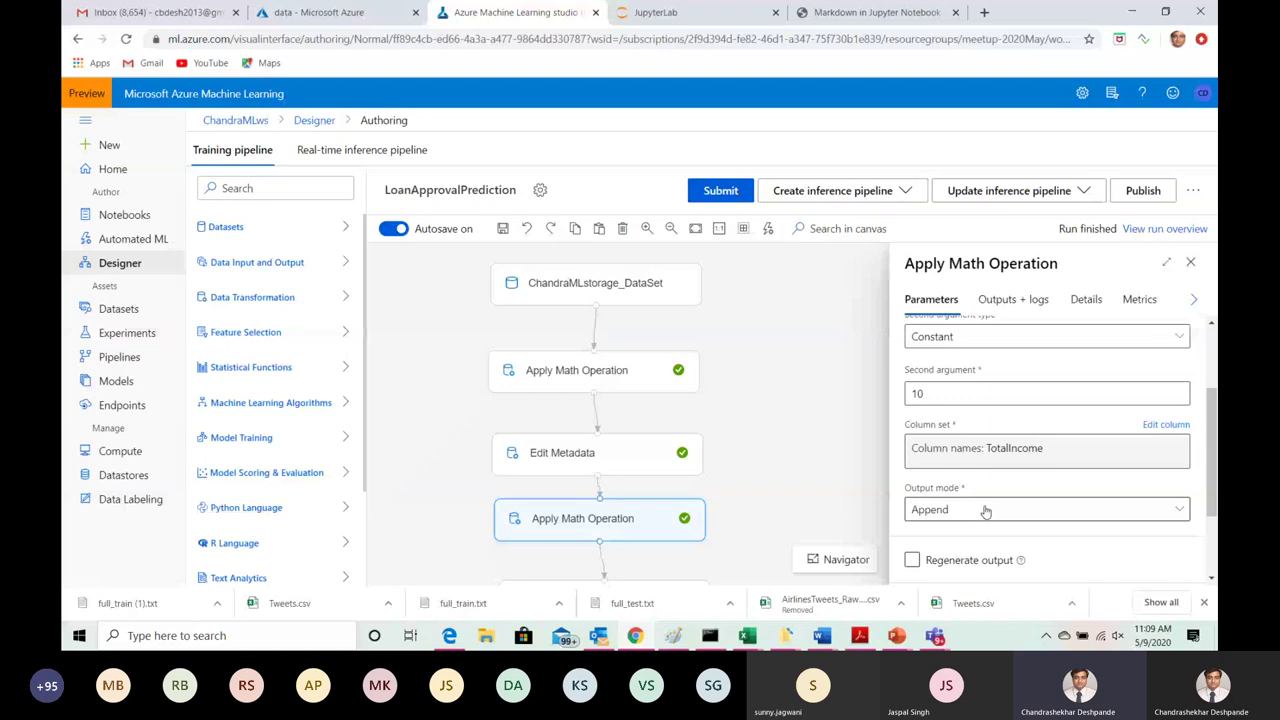
scroll(1212, 455, "down", 1)
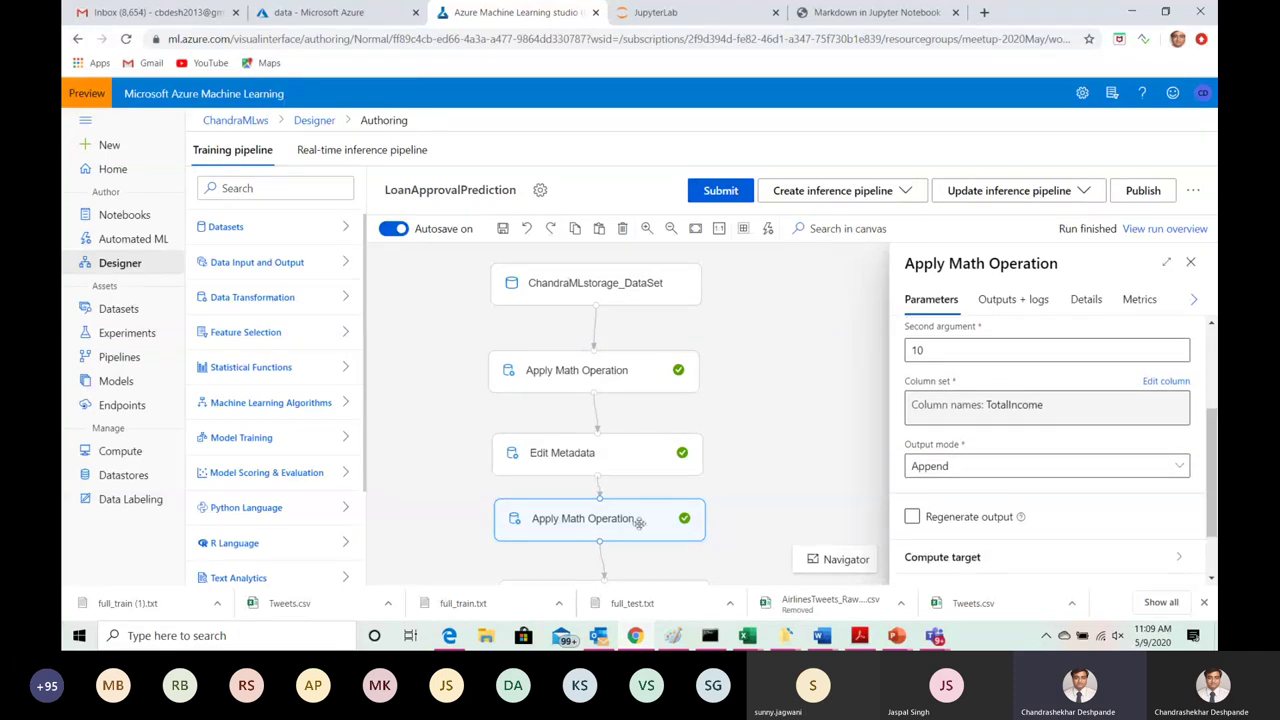
left_click(1038, 303)
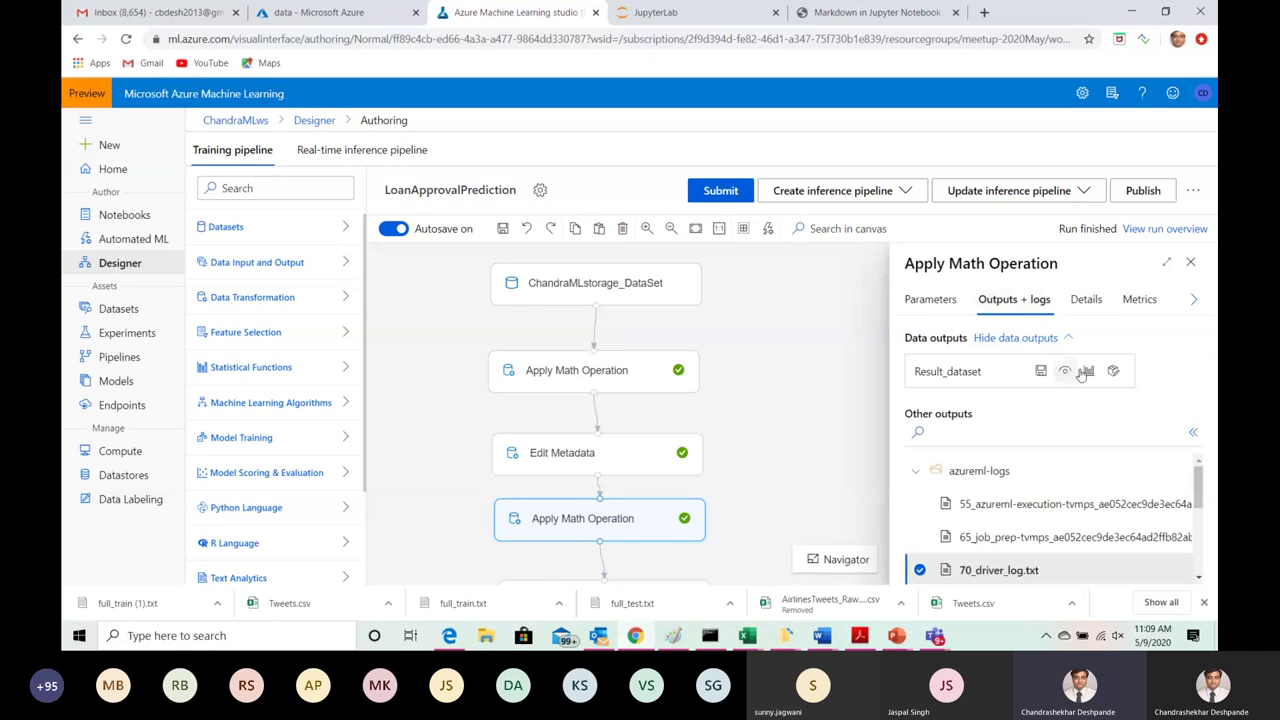
left_click(1089, 373)
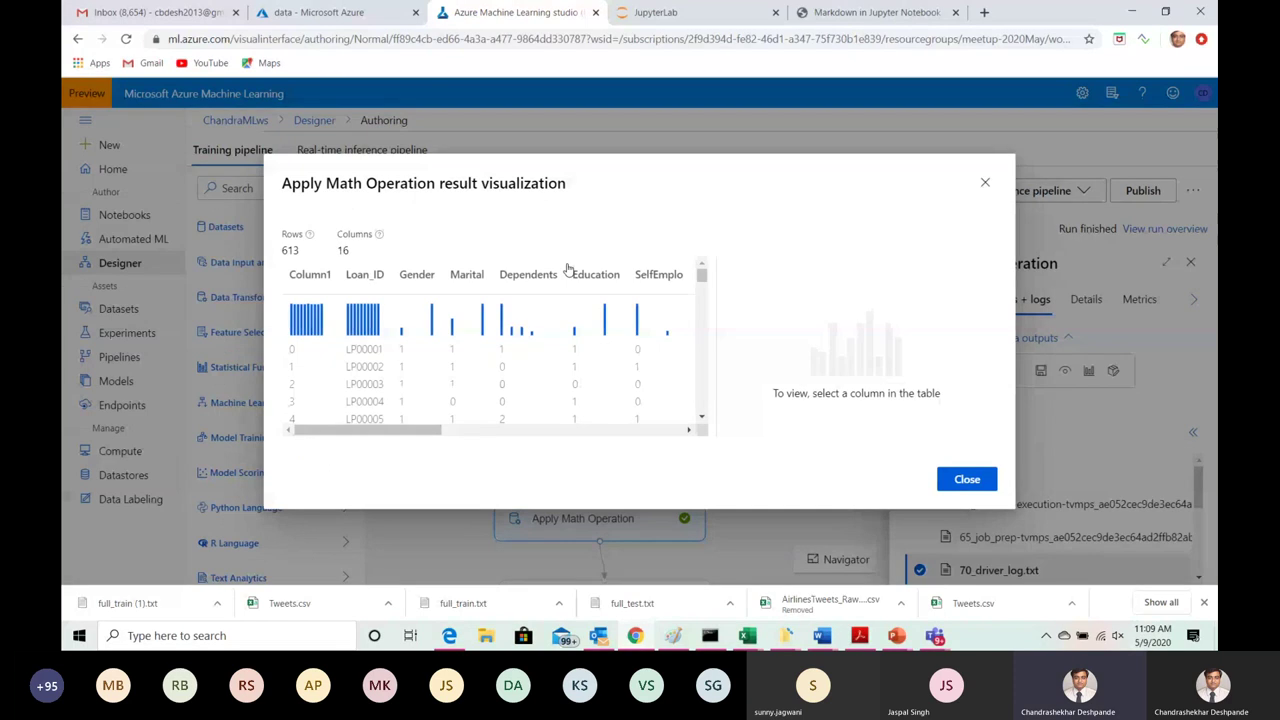
left_click_drag(334, 428, 606, 429)
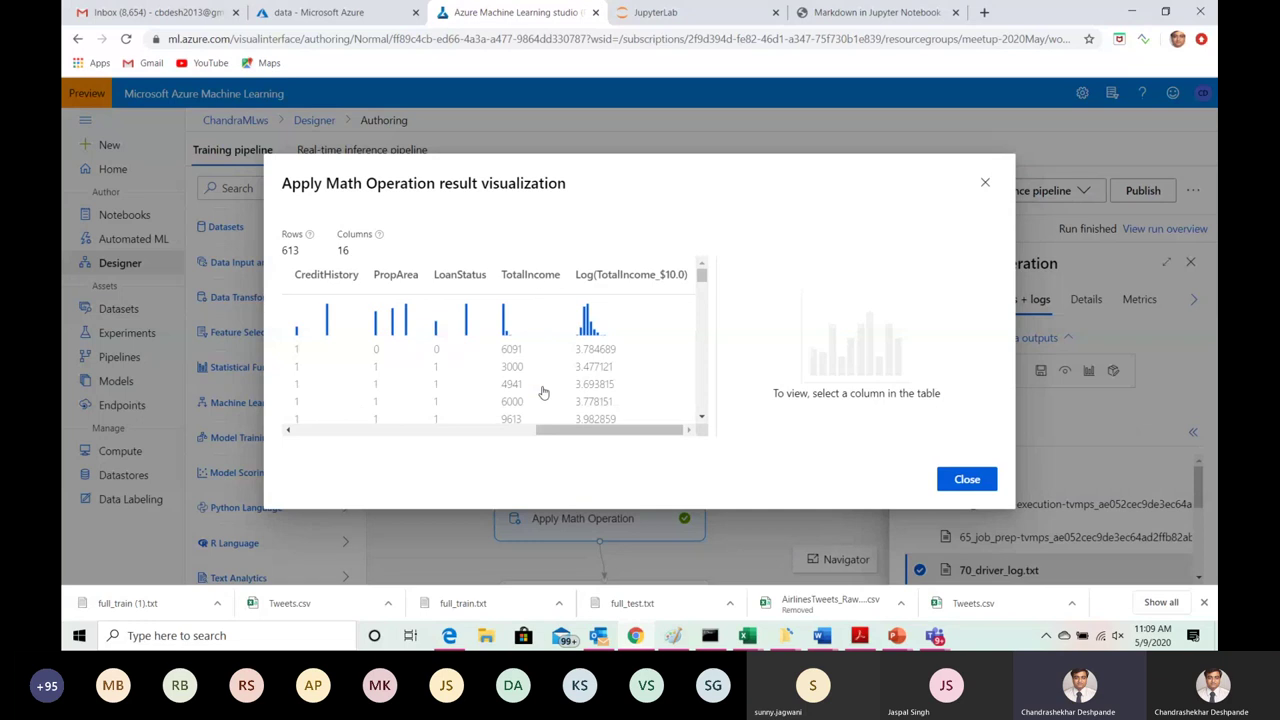
left_click(622, 278)
left_click_drag(991, 292, 993, 373)
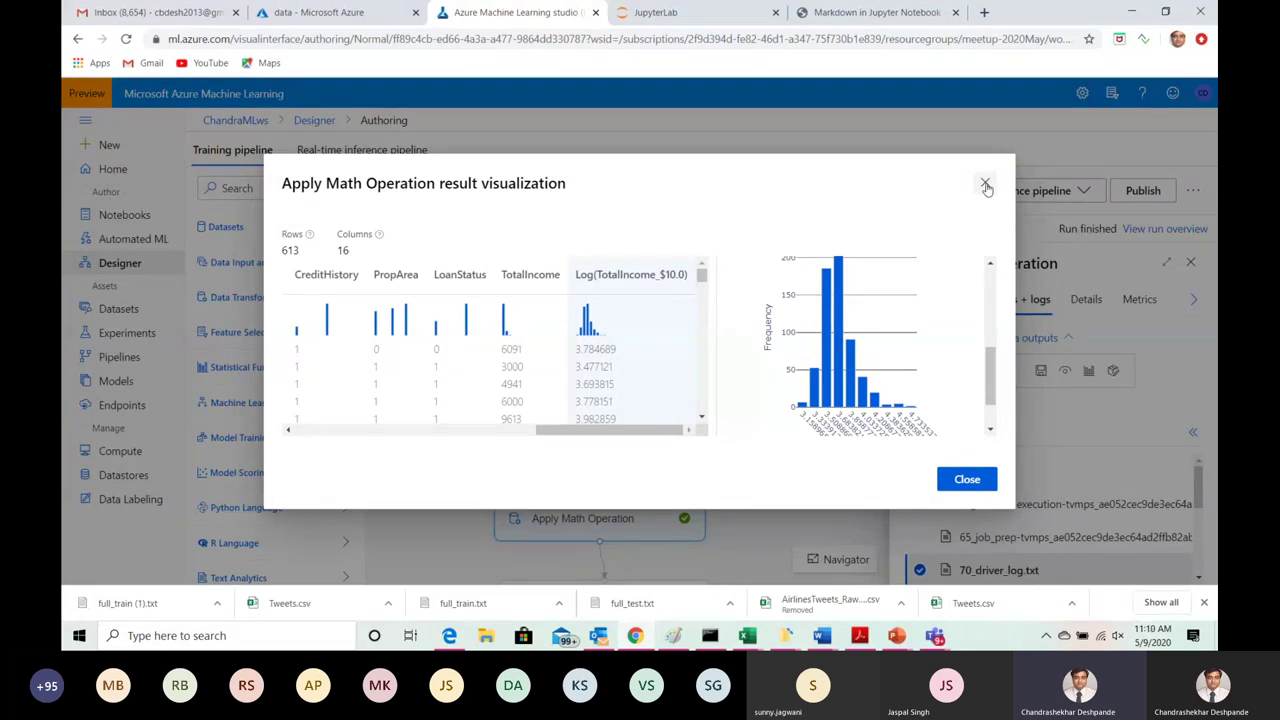
left_click(985, 186)
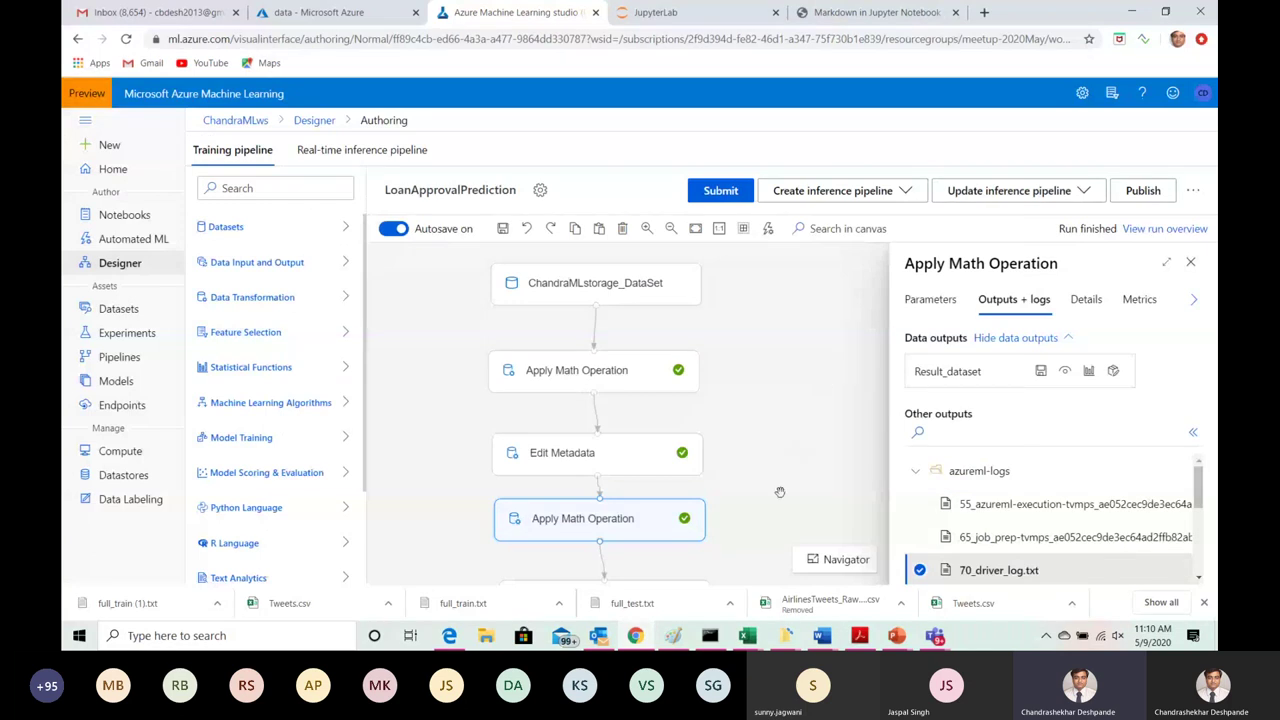
left_click_drag(778, 478, 770, 403)
Step: Confirm Edit Metadata renames the log column to TotalIncome_Log, then select the Clean Missing Data module
scroll(770, 403, "down", 3)
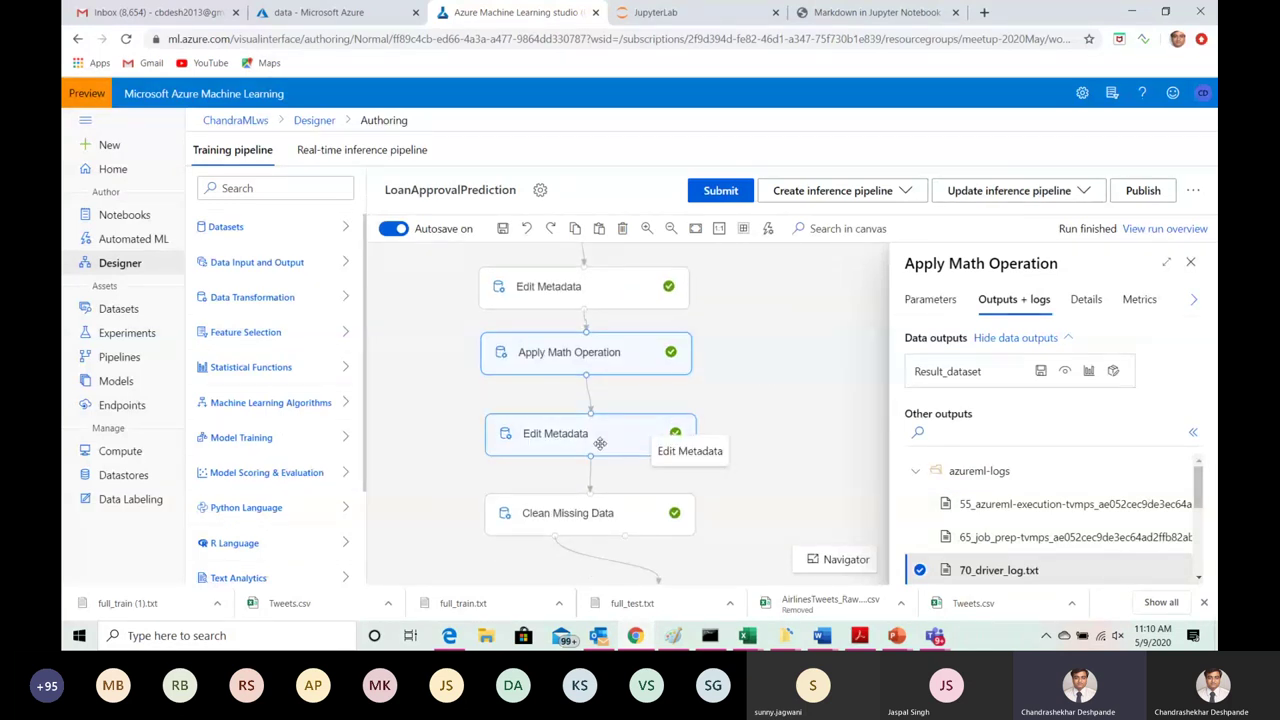
left_click(600, 443)
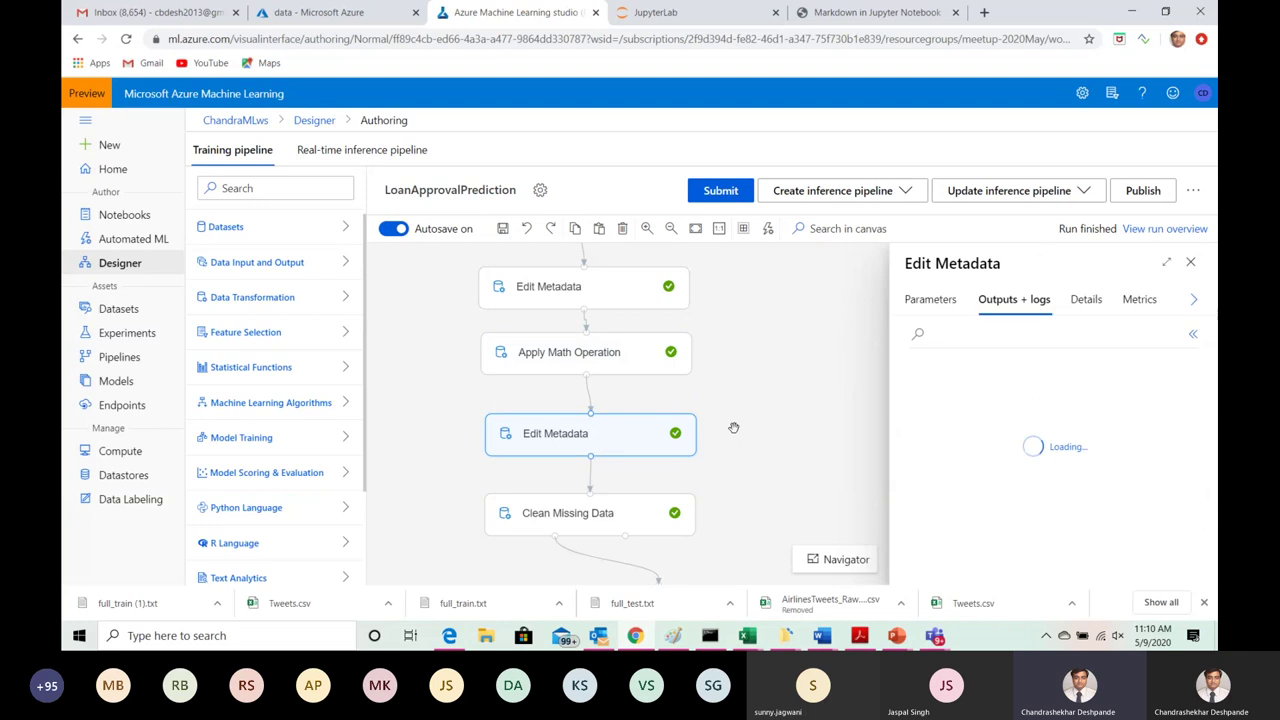
left_click(930, 299)
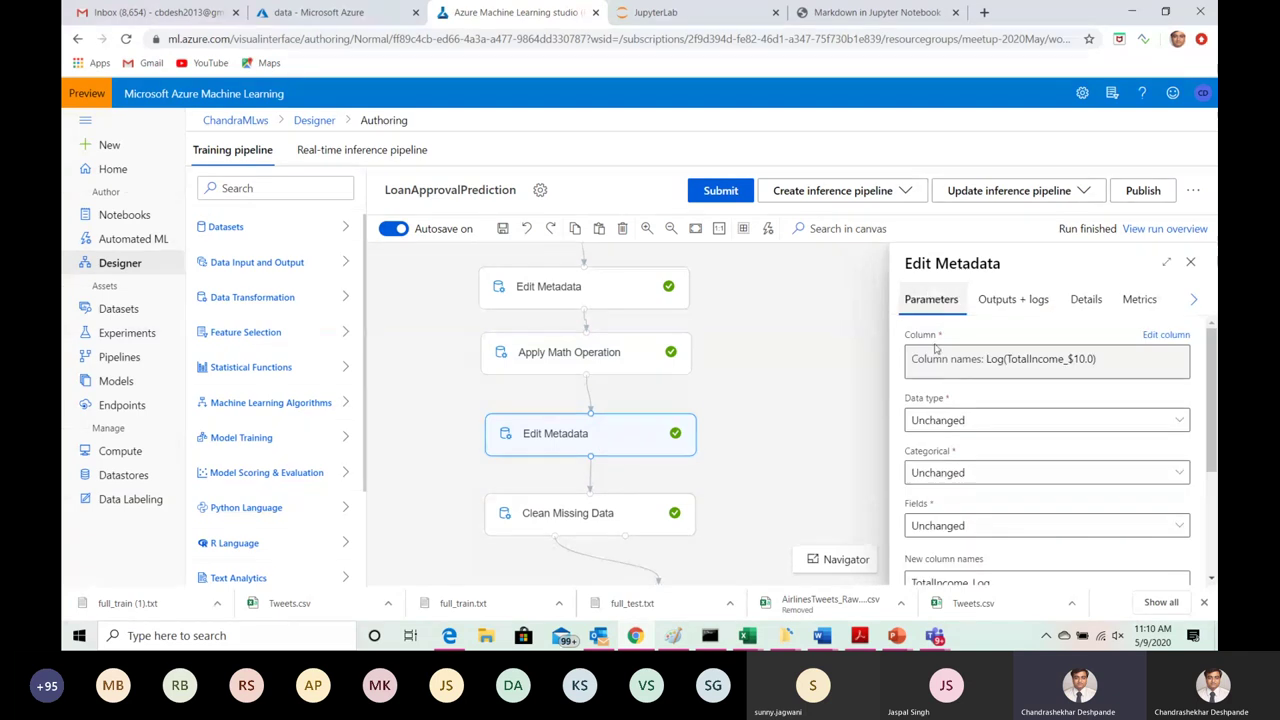
scroll(1150, 430, "down", 2)
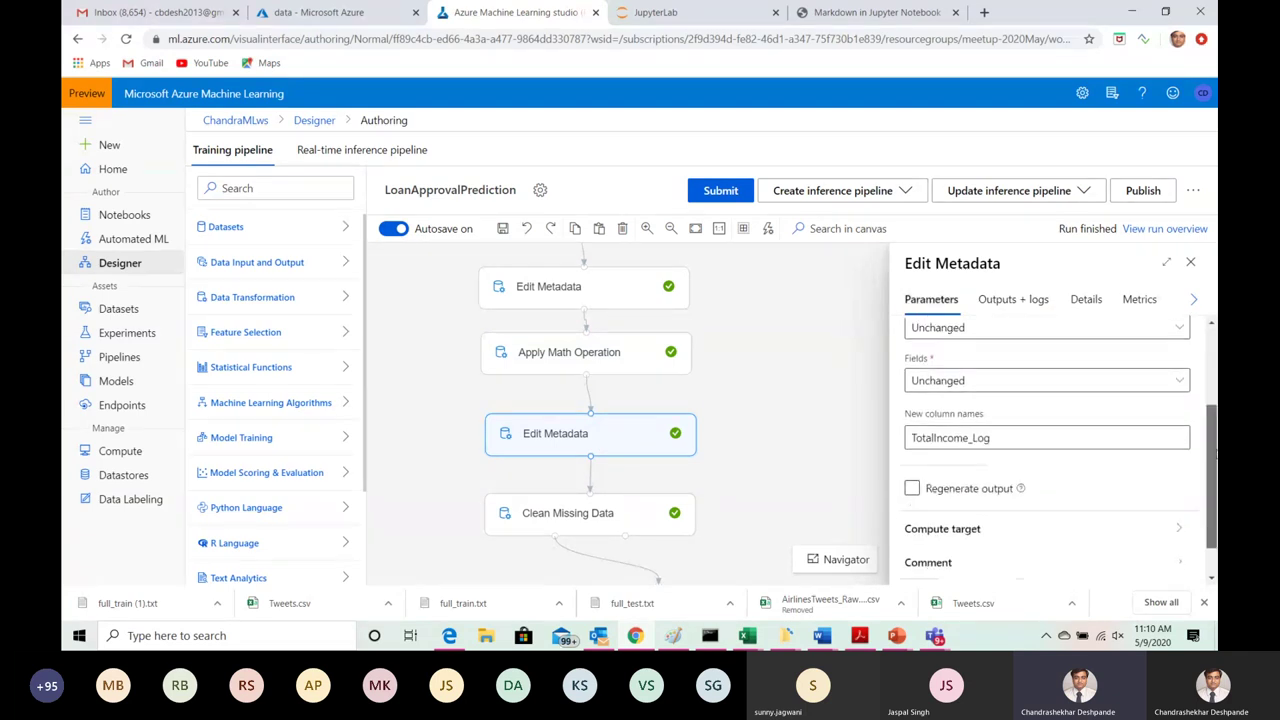
scroll(1050, 430, "up", 1)
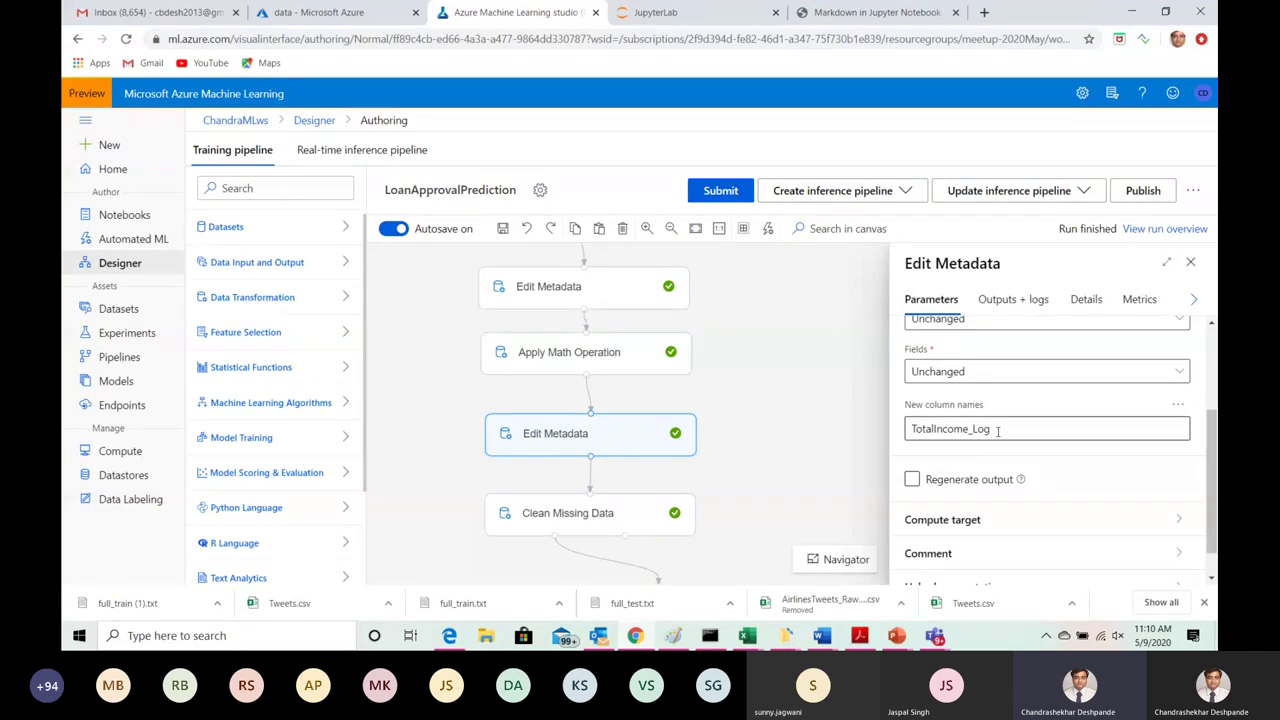
left_click_drag(757, 466, 760, 354)
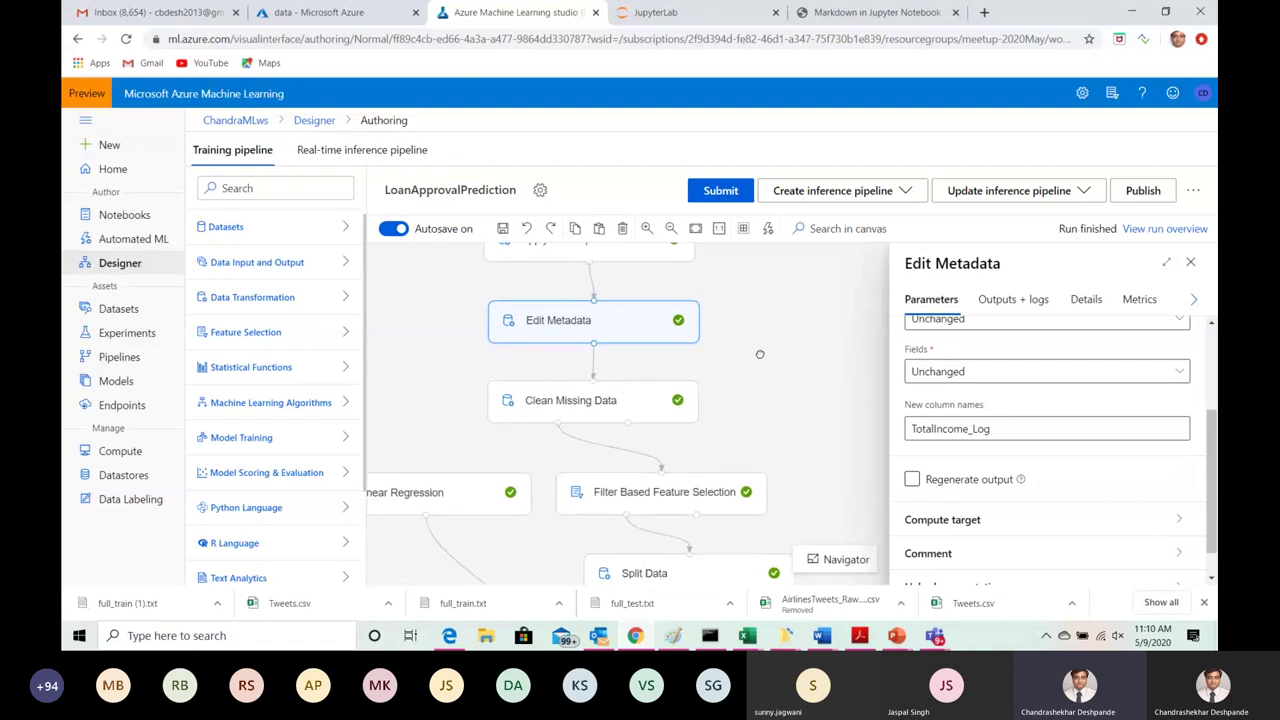
left_click(574, 404)
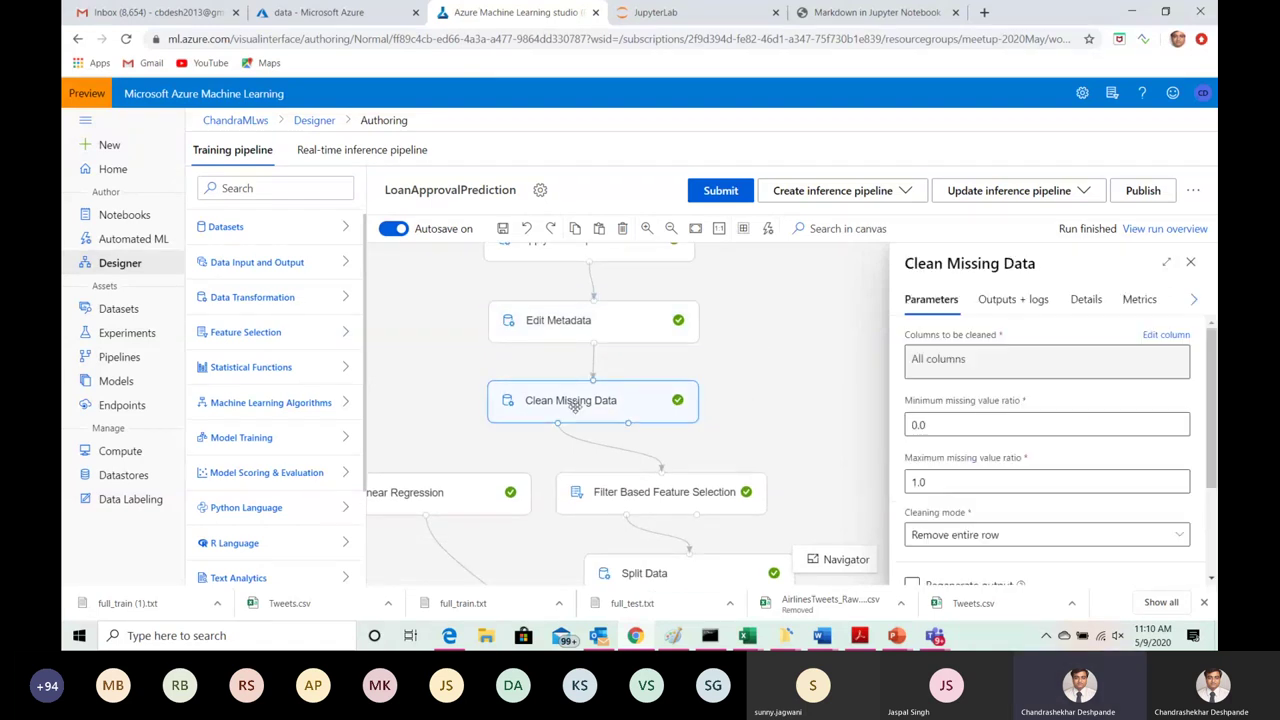
Step: Expand the Data Transformation module list and open the Clean Missing Data column selection
left_click(346, 300)
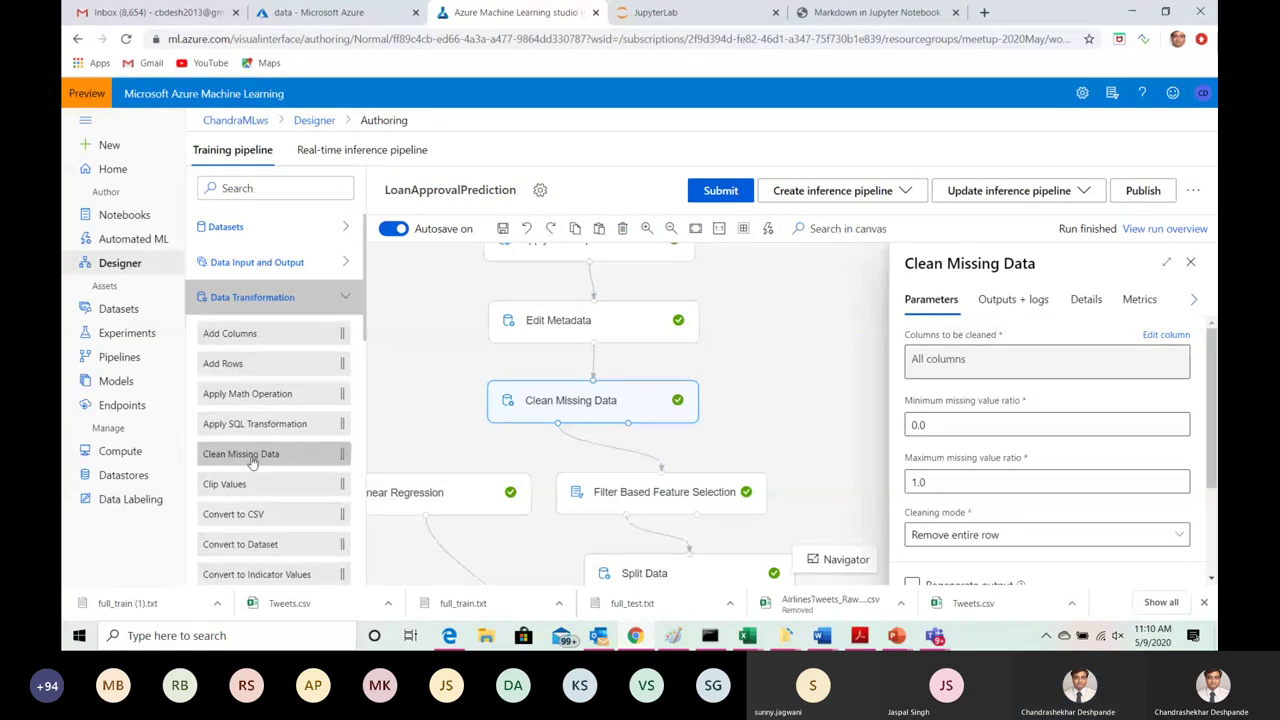
mouse_move(255, 467)
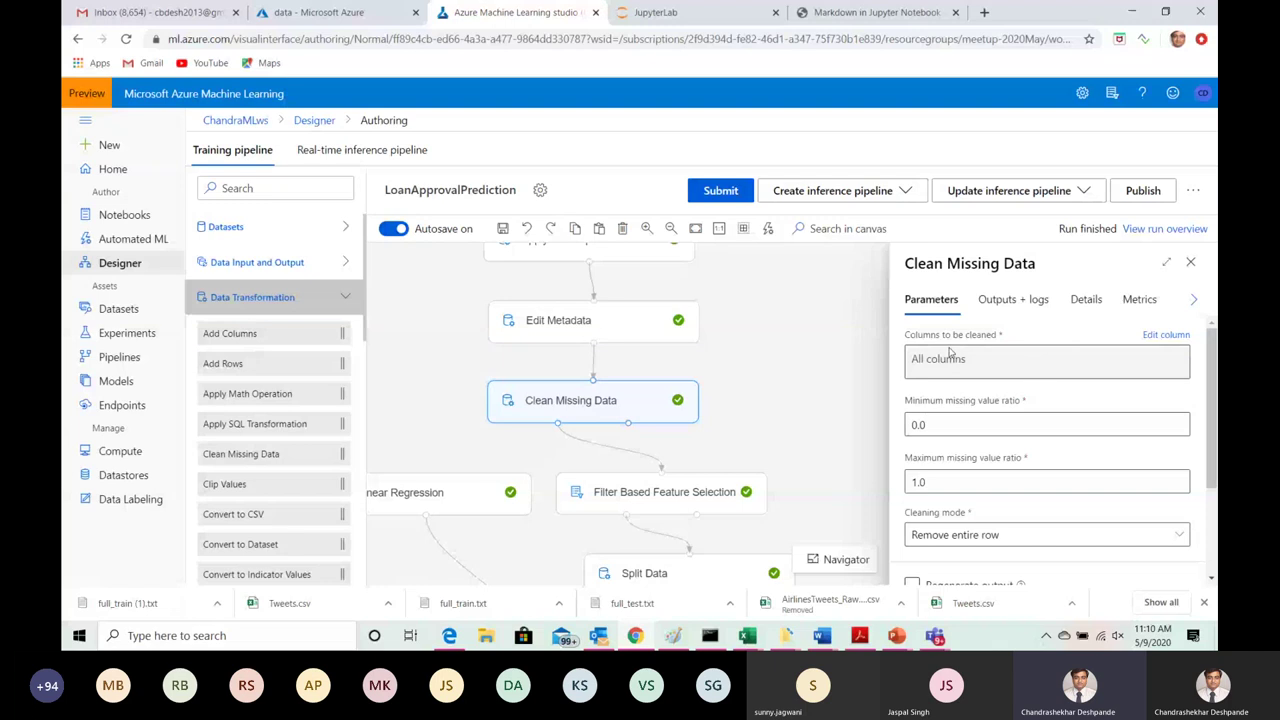
left_click(1165, 338)
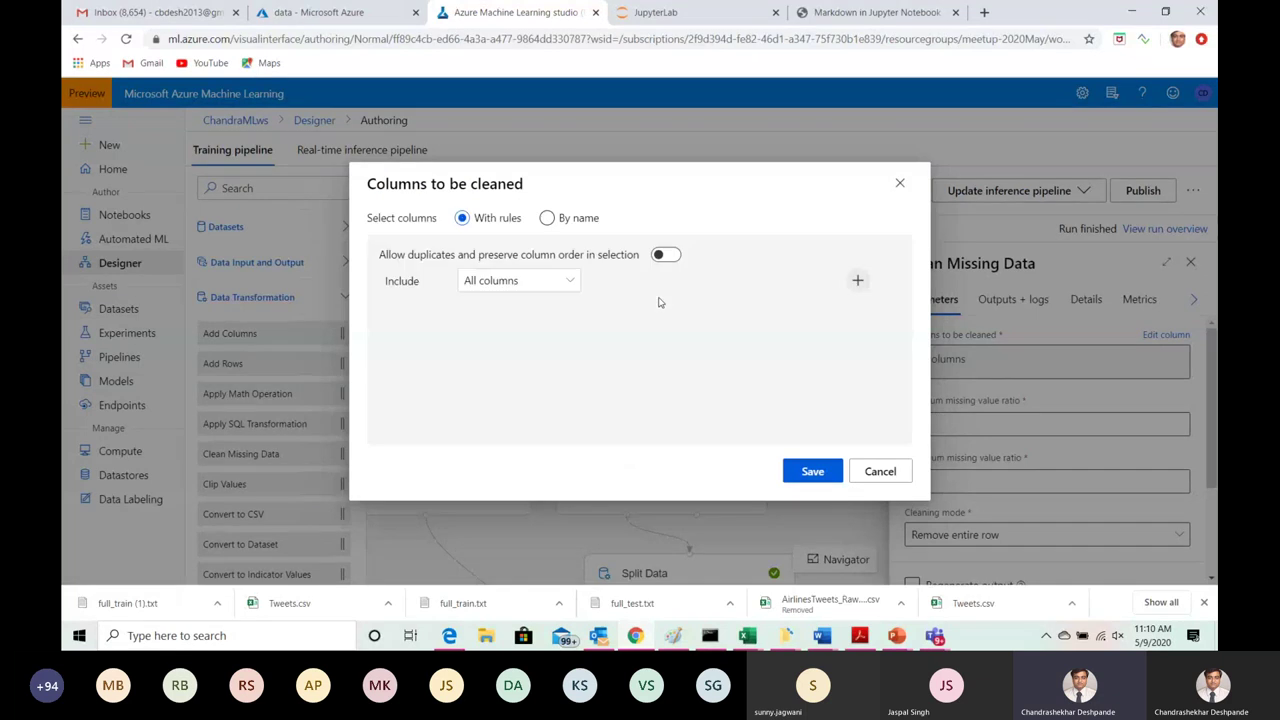
Step: Keep Include: All columns as the columns to clean and save the selection
left_click(572, 282)
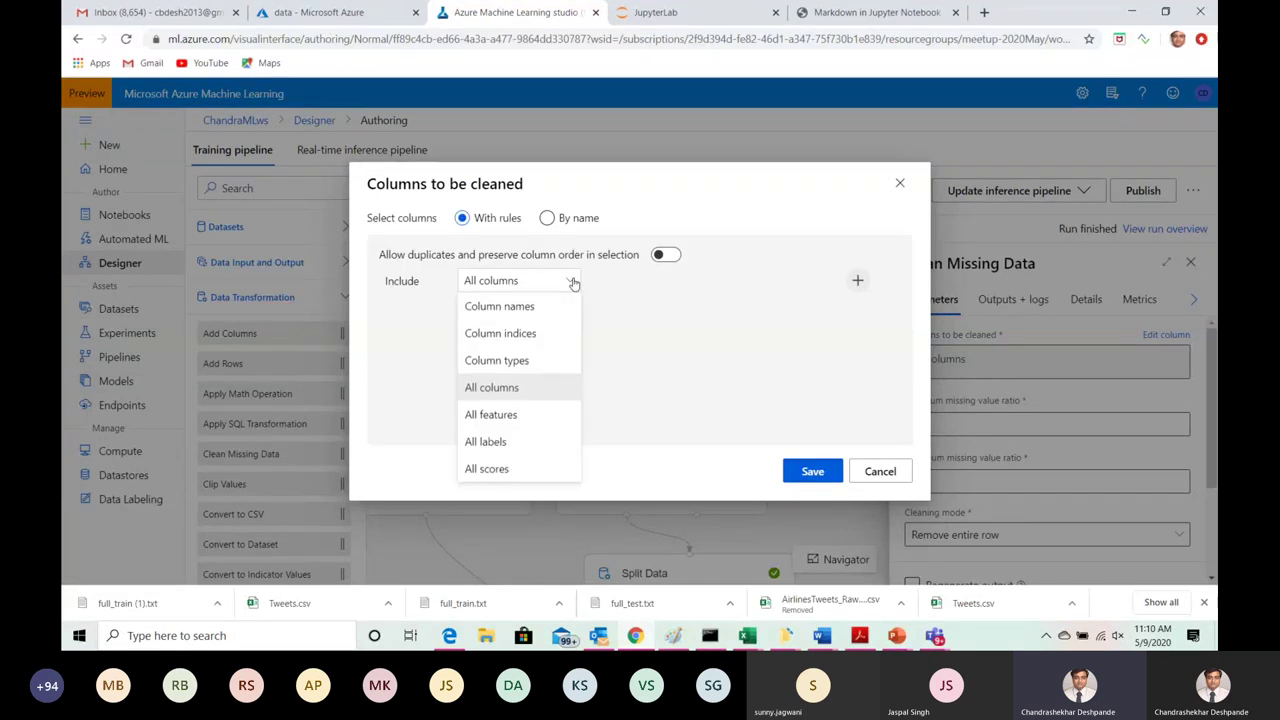
left_click(501, 393)
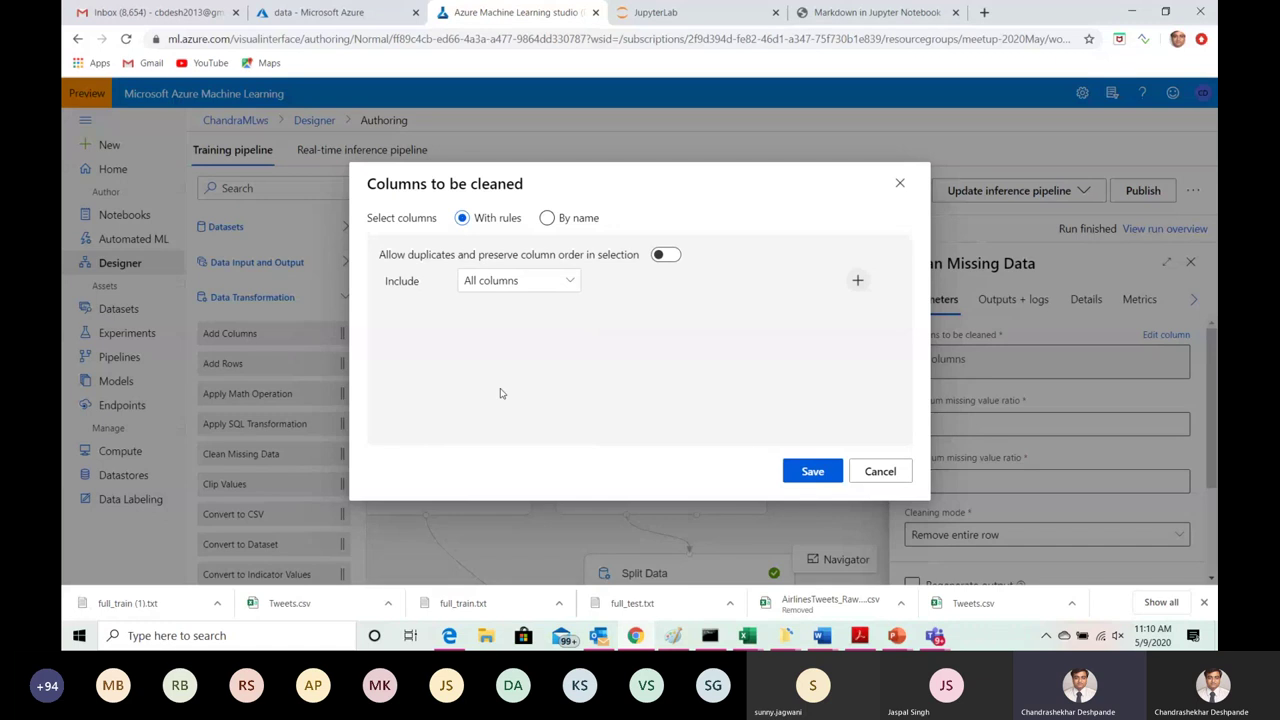
left_click(811, 472)
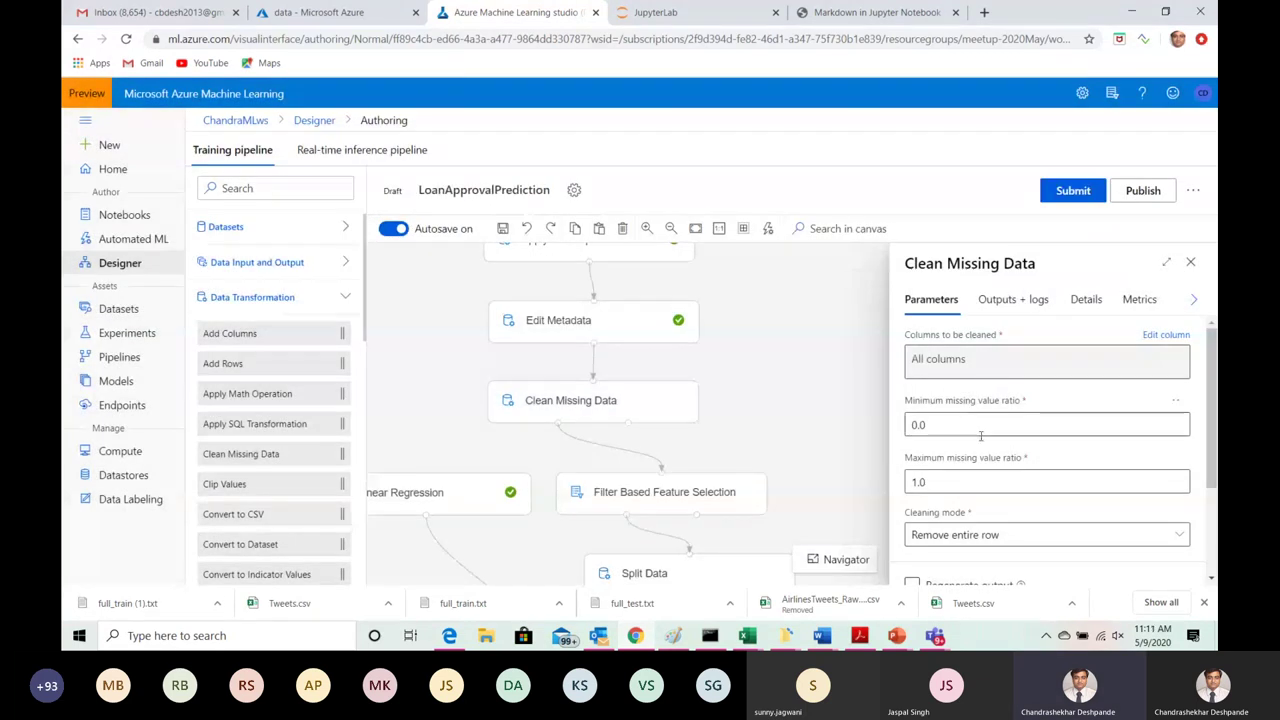
Step: Review the available Cleaning mode options for Clean Missing Data
scroll(1213, 378, "down", 1)
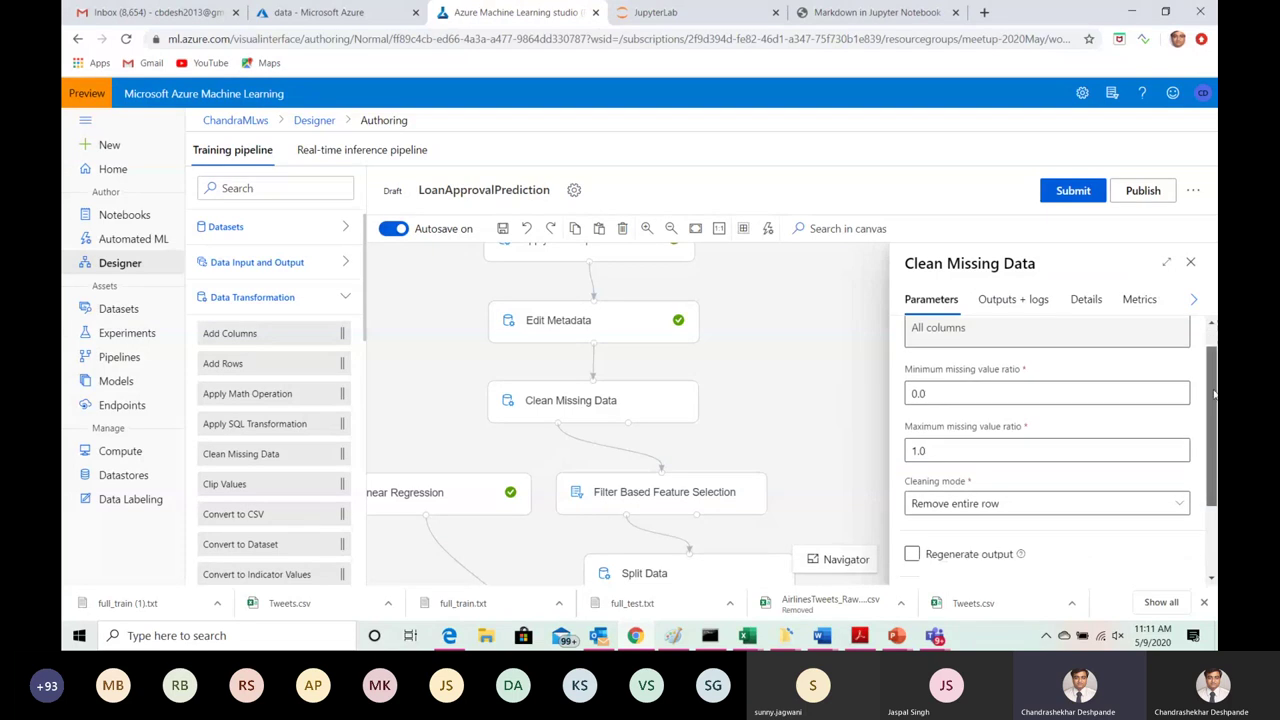
scroll(1213, 378, "down", 1)
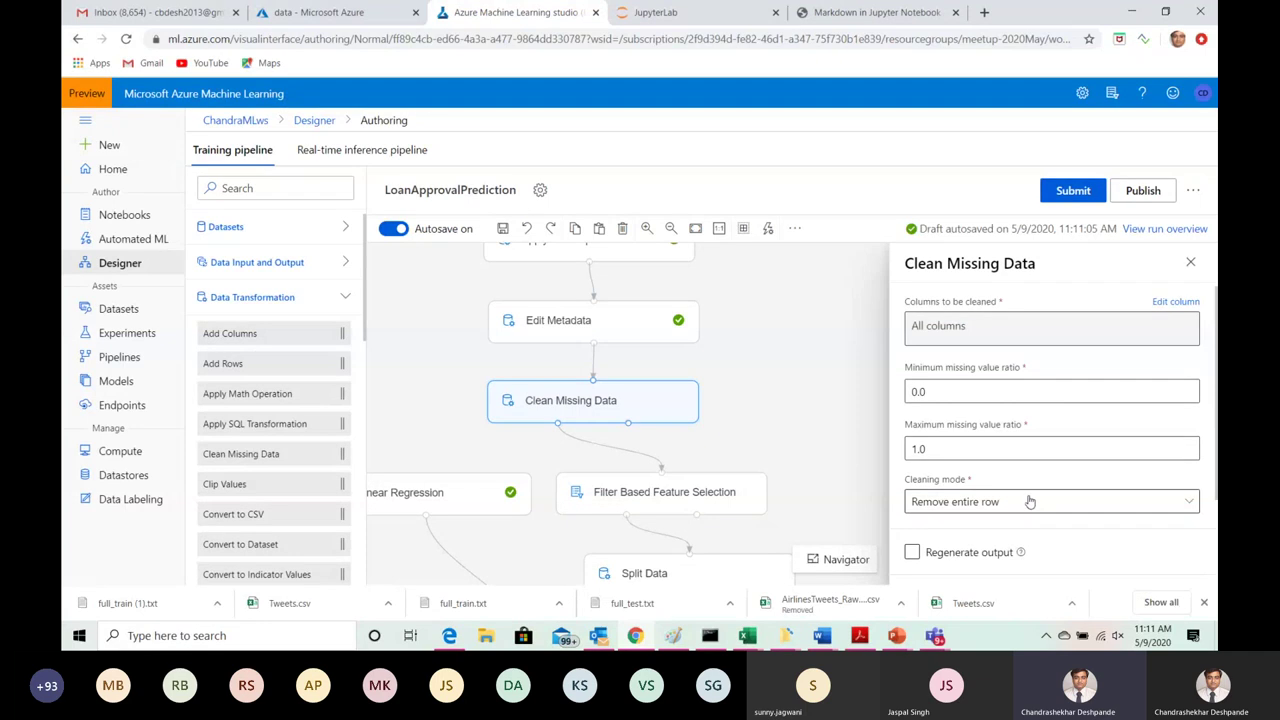
left_click(1192, 505)
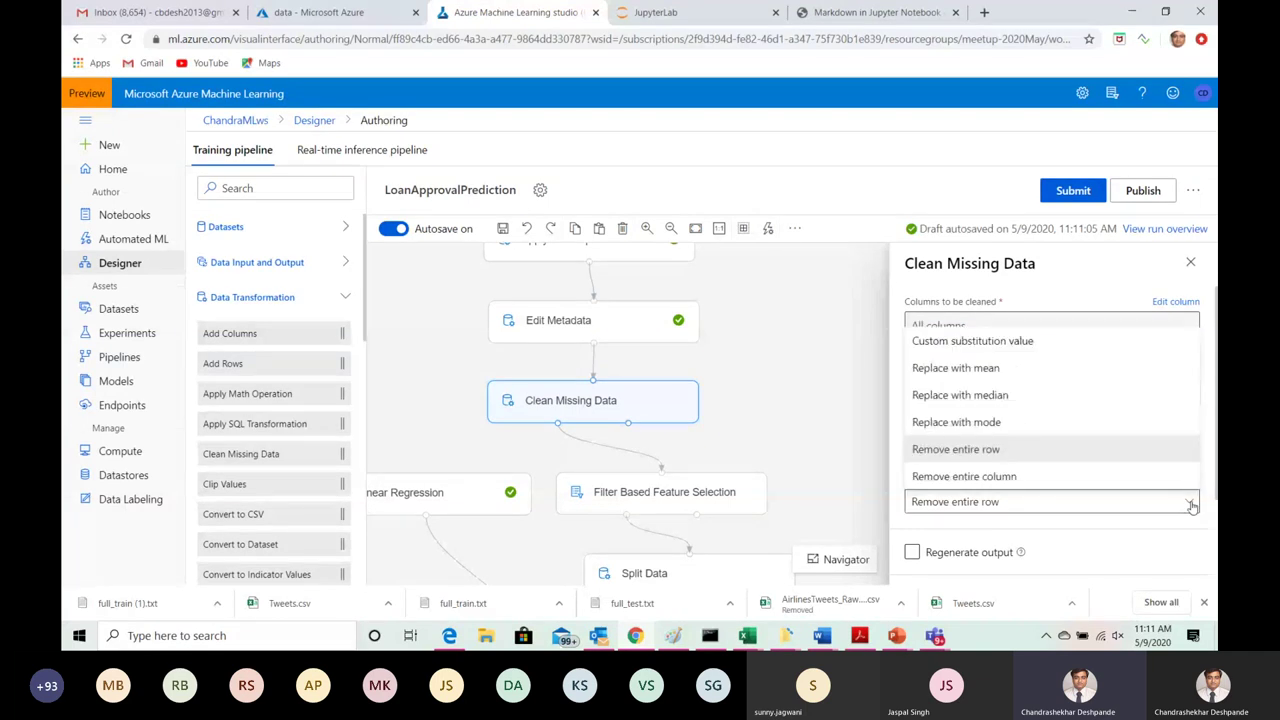
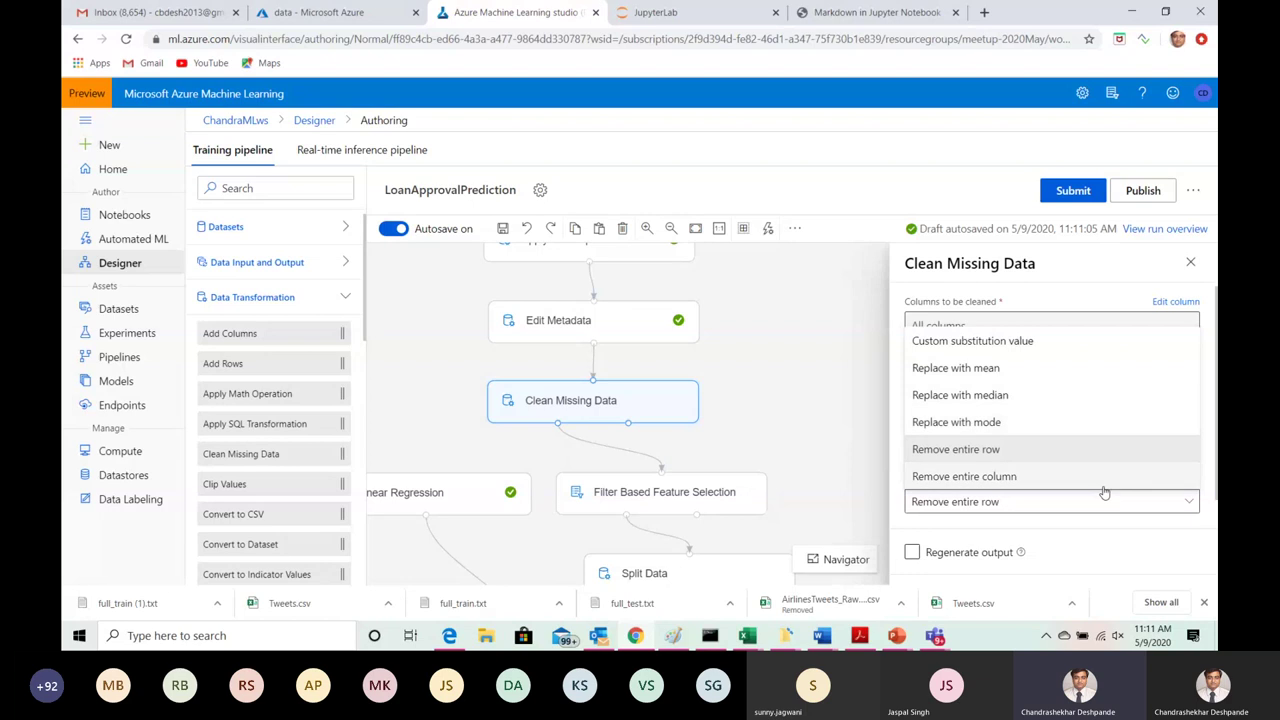
Step: Submit a pipeline run under the existing LoanApprovalPredictionExperiment
left_click(1193, 264)
left_click(1193, 264)
left_click(660, 401)
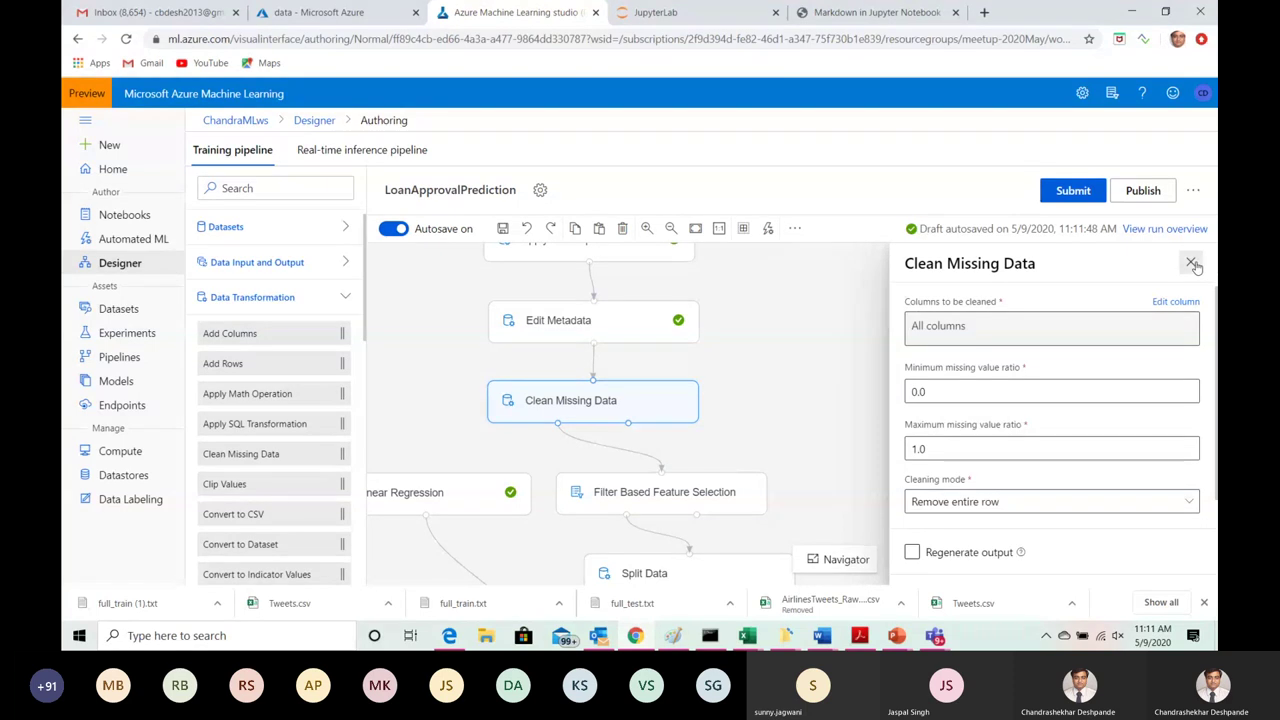
left_click(1192, 263)
left_click(652, 407)
left_click(1060, 194)
left_click(700, 504)
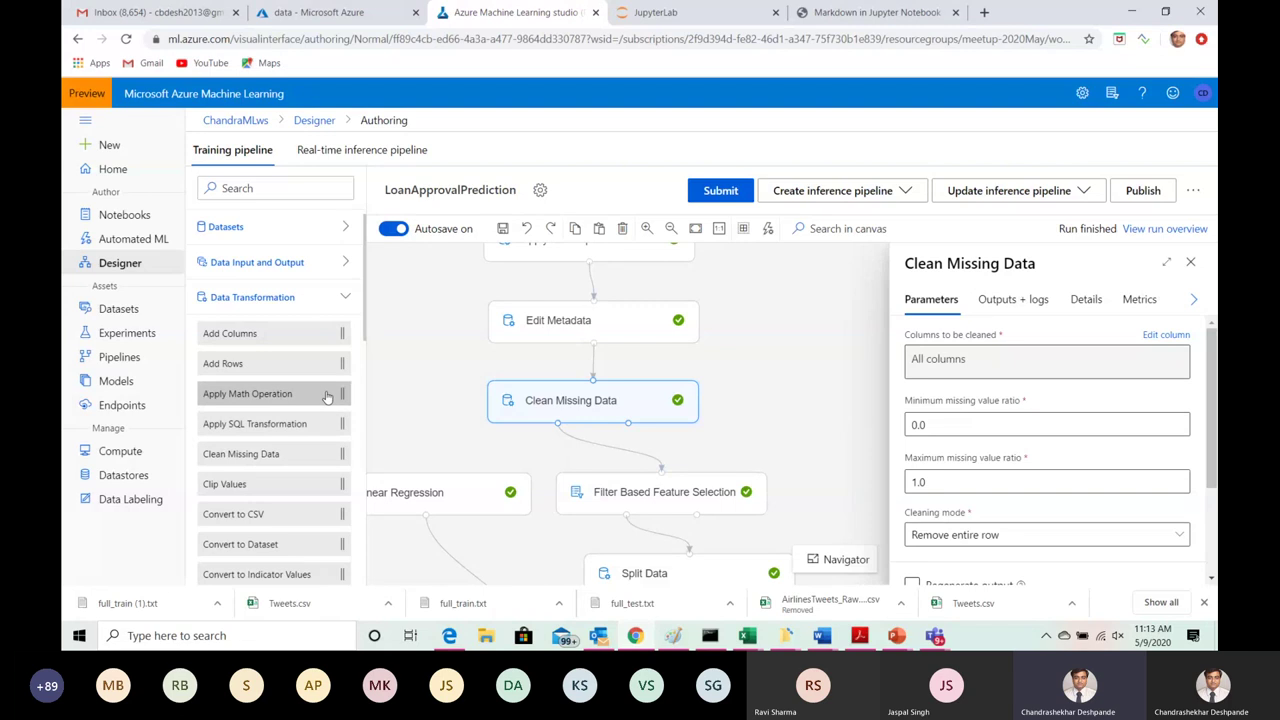
Step: Wait until the run finishes and every module shows a completed check
mouse_move(304, 398)
Step: Inspect Apply Math Operation's Log10 function and category options for TotalIncome, then close its settings
left_click(1190, 261)
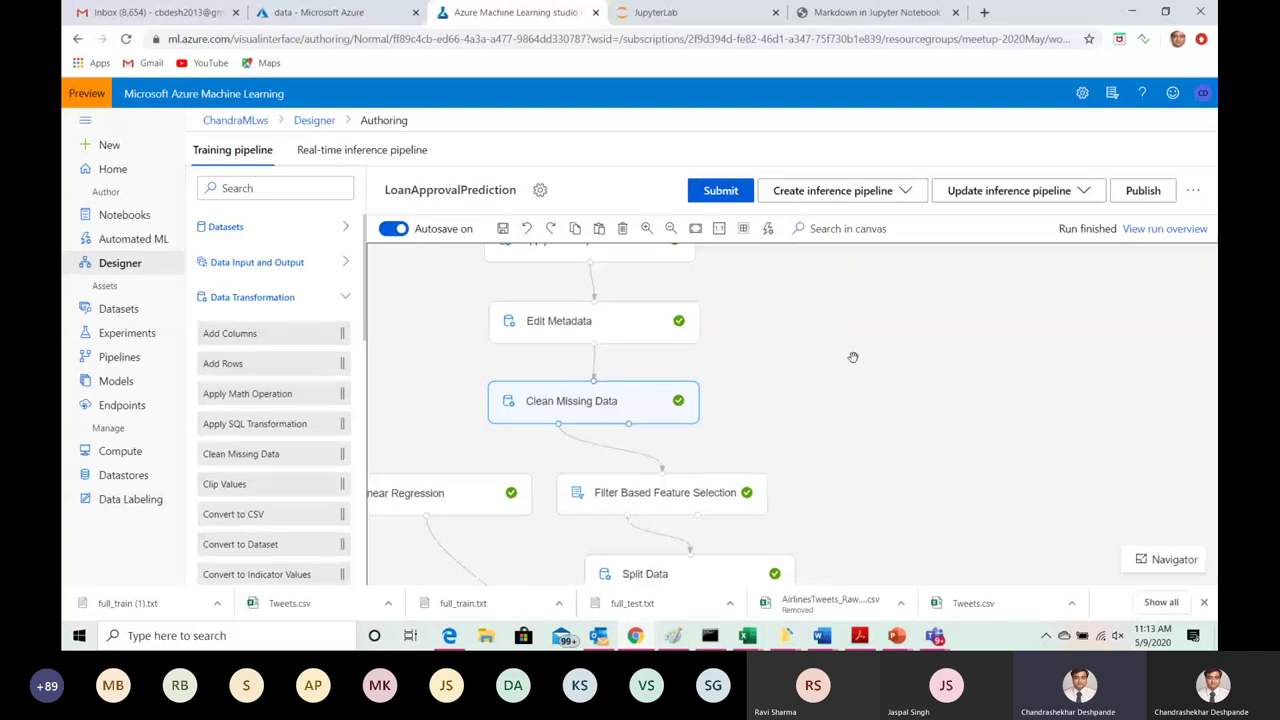
scroll(765, 365, "up", 1)
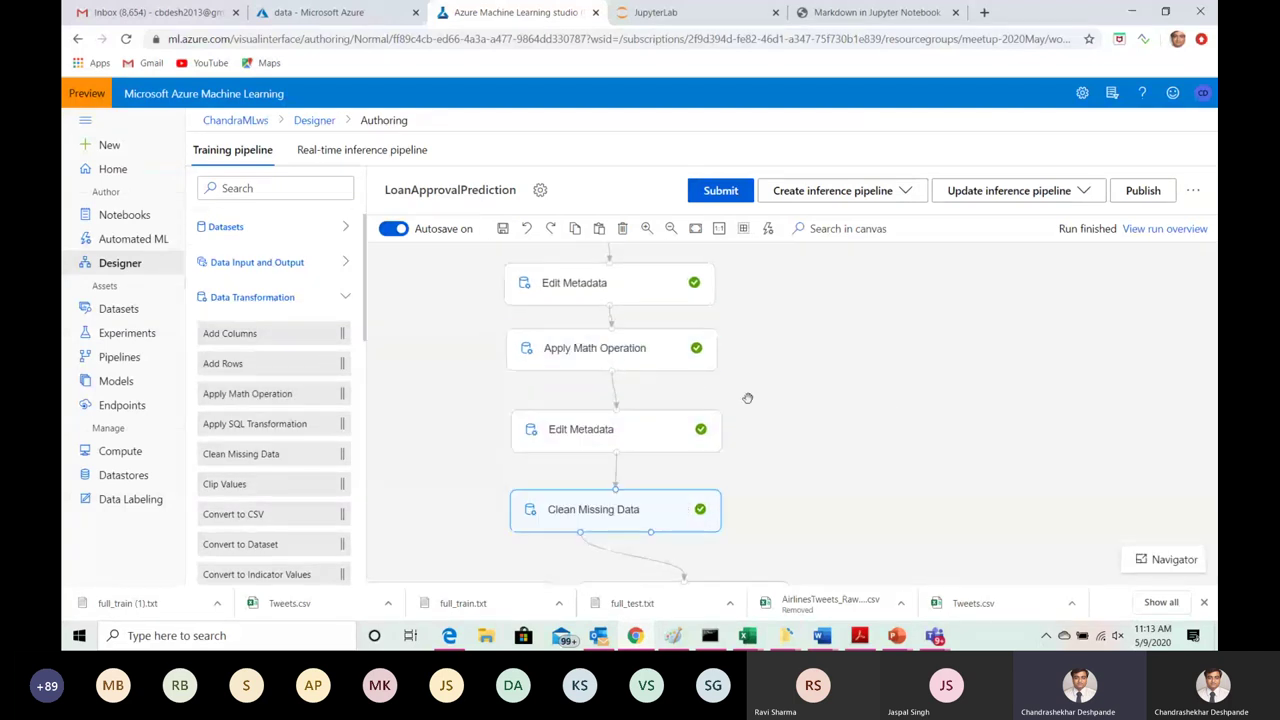
left_click(637, 348)
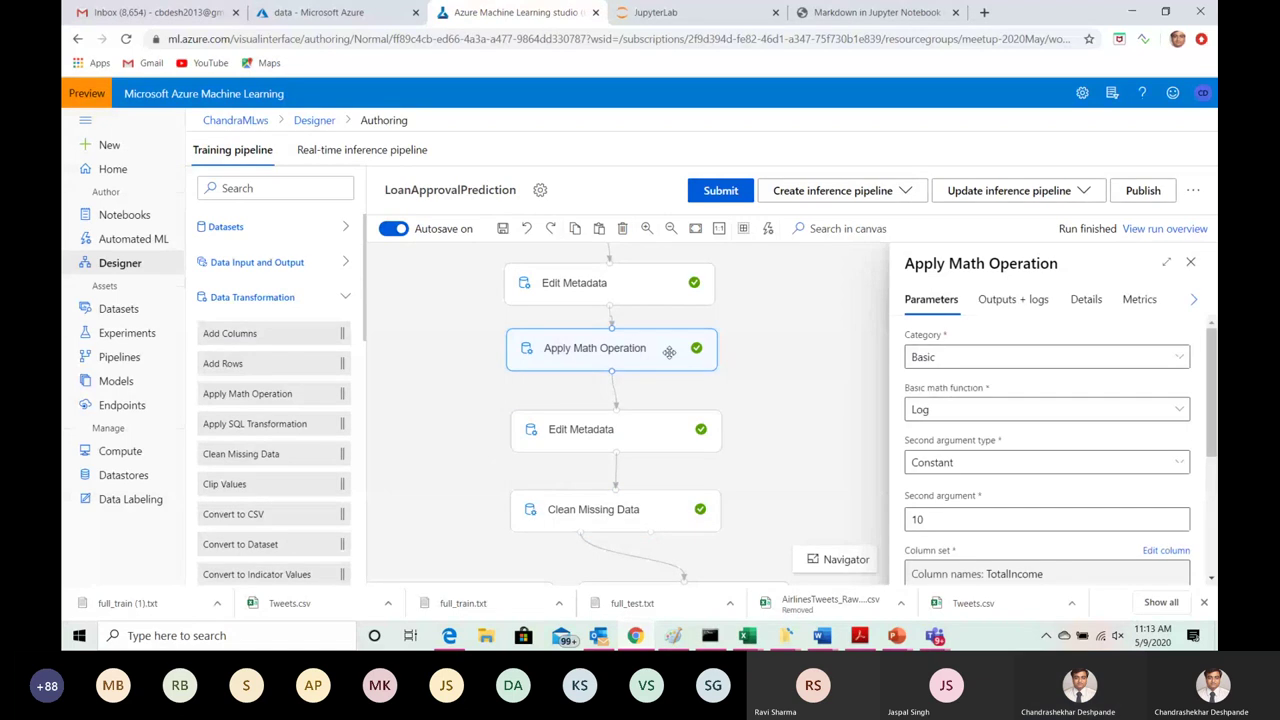
left_click(1174, 412)
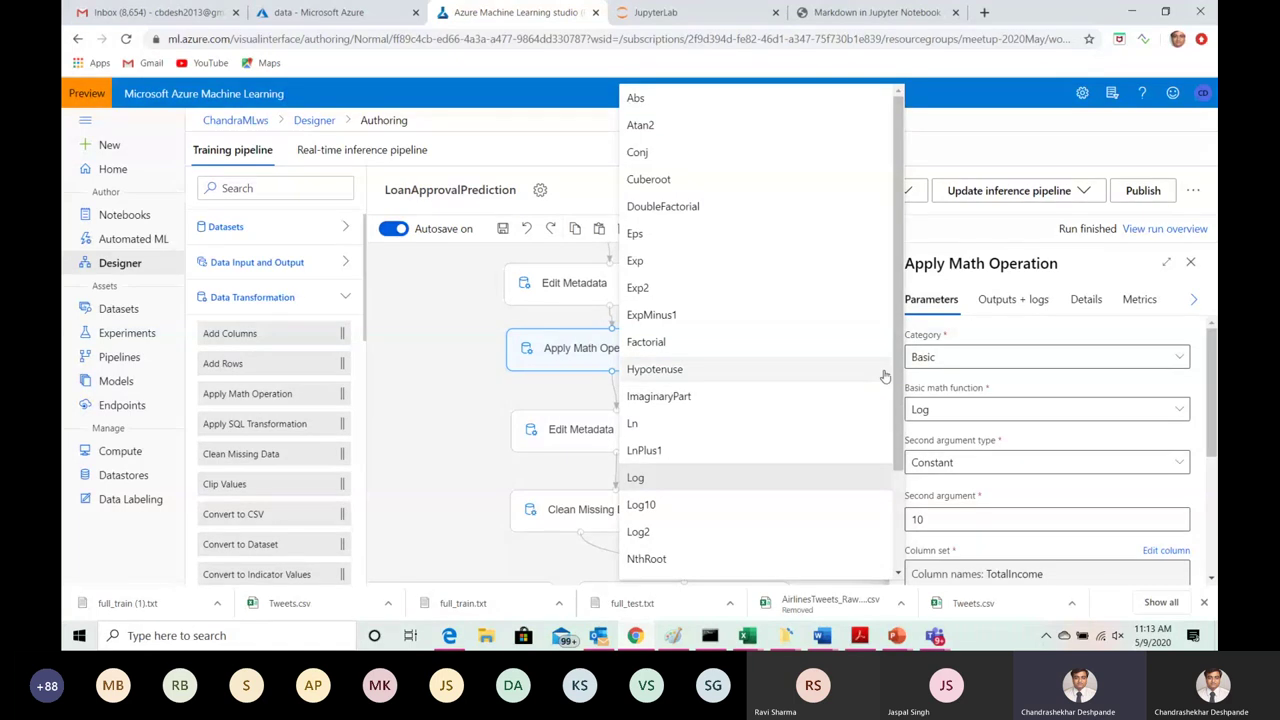
scroll(885, 376, "down", 3)
scroll(885, 376, "up", 3)
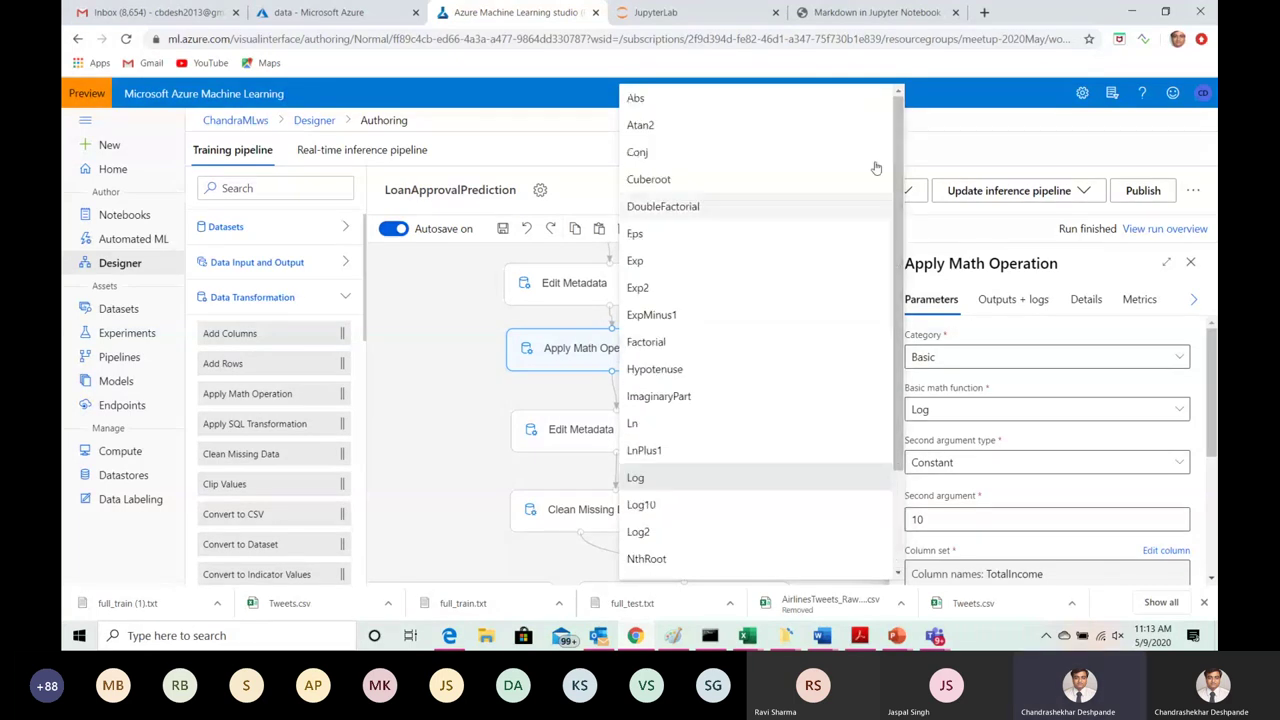
left_click(1024, 146)
left_click(1182, 358)
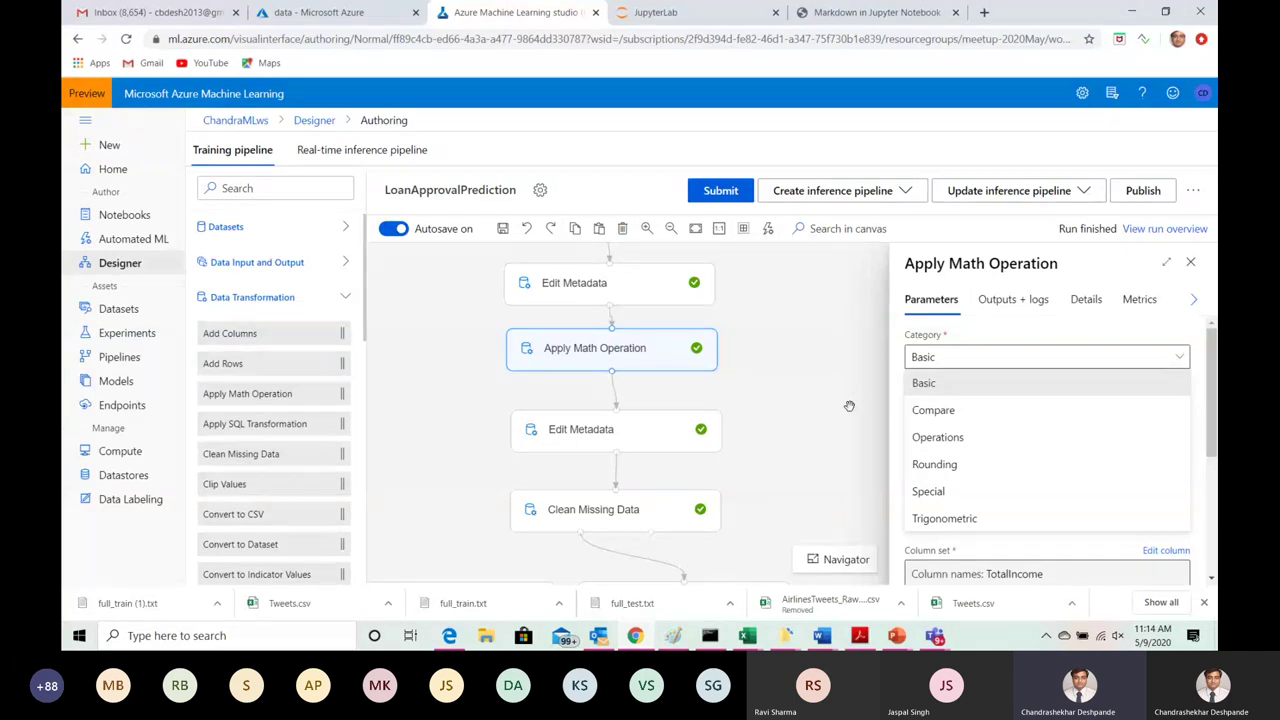
left_click(1193, 264)
left_click(1193, 264)
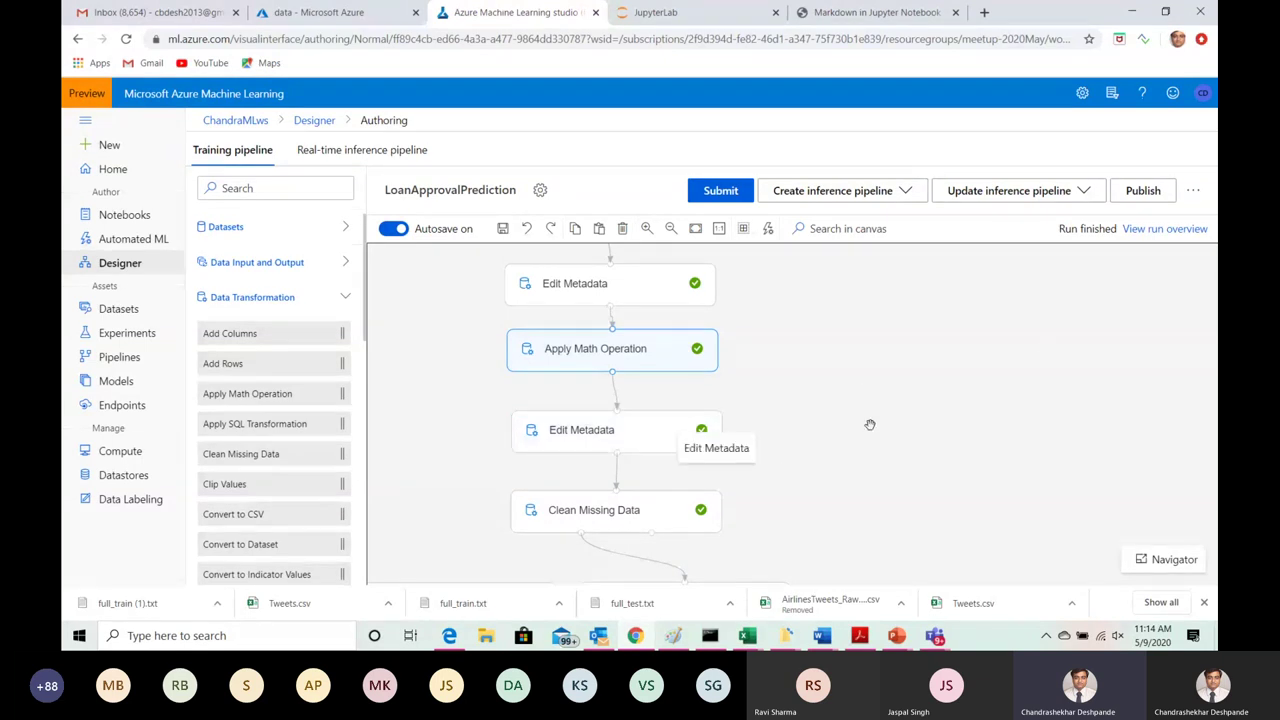
Step: Show Edit Metadata's parameters renaming Log(TotalIncome_$10.0) to TotalIncome_Log
left_click_drag(776, 470, 786, 358)
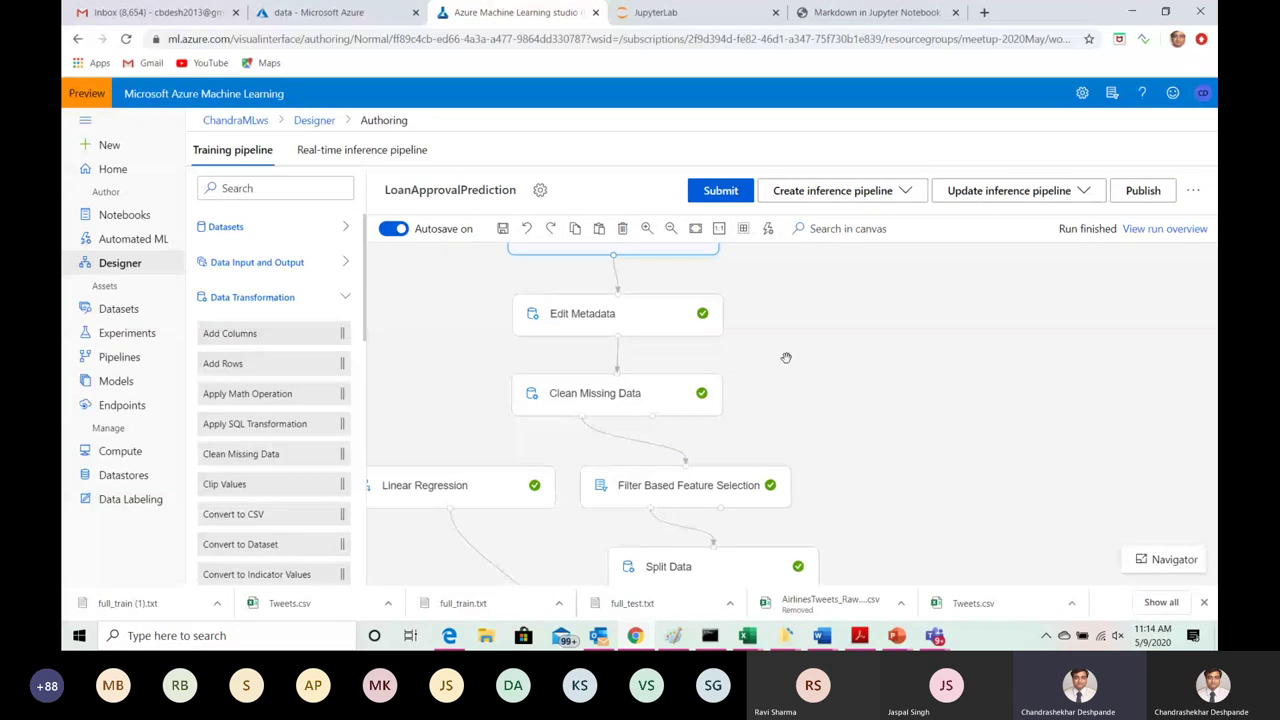
left_click(632, 393)
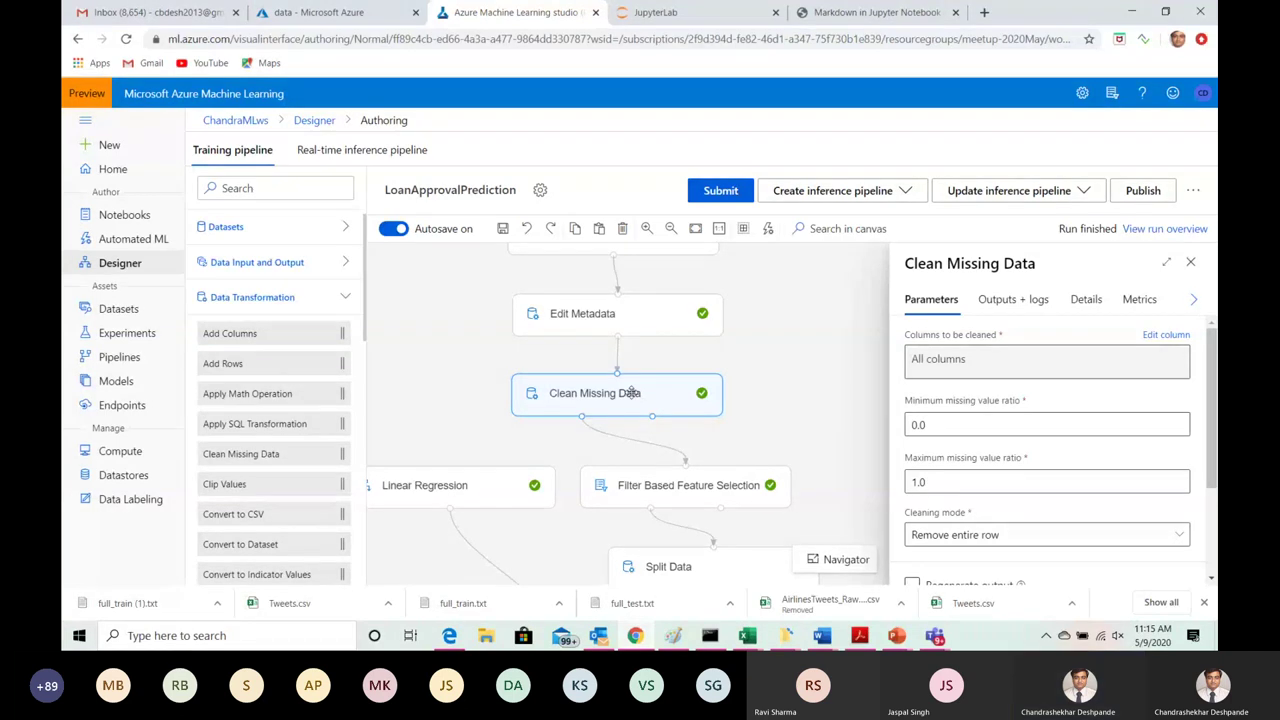
left_click(647, 328)
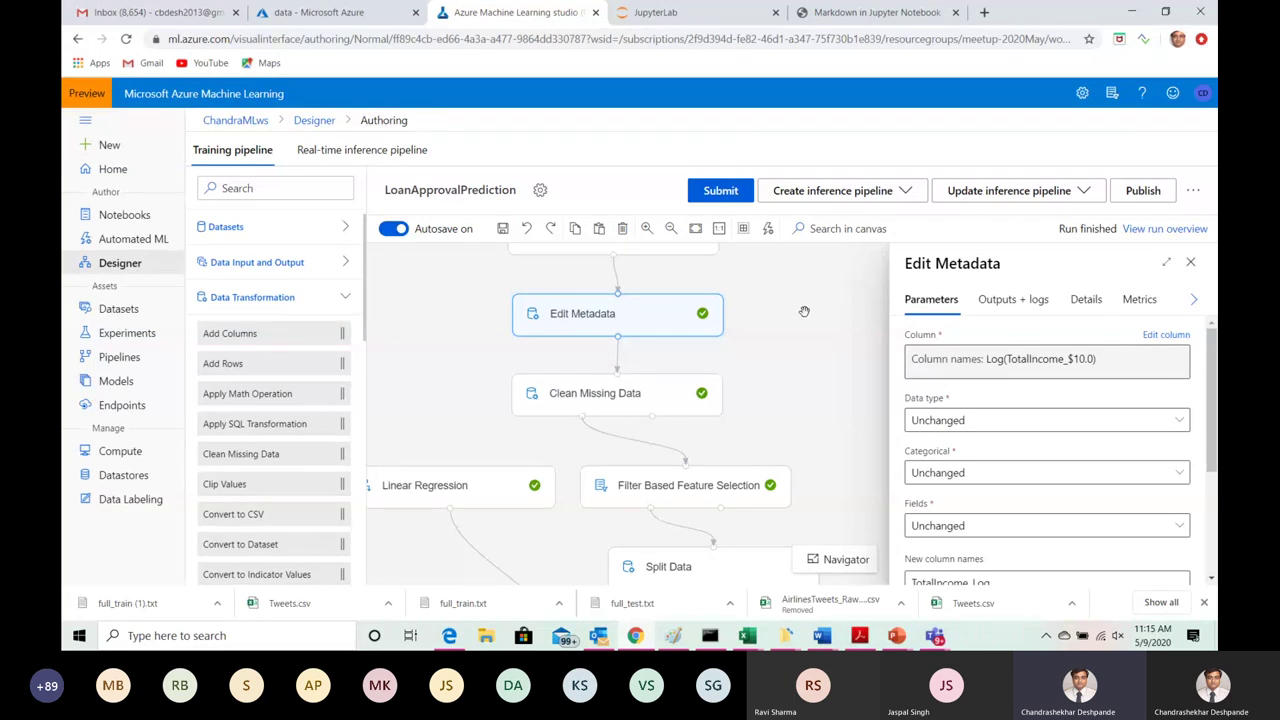
Step: Preview Edit Metadata's 613-row, 16-column result including TotalIncome_Log, then switch to Teams
left_click(1012, 305)
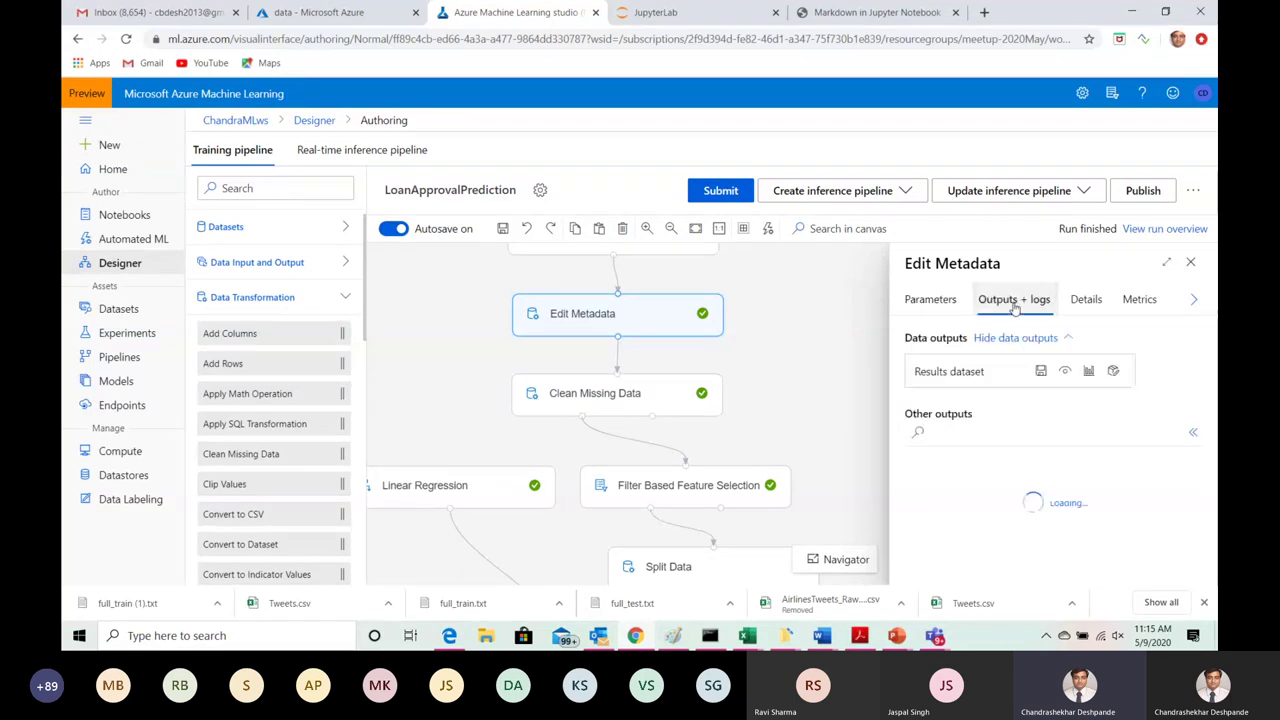
left_click(1089, 372)
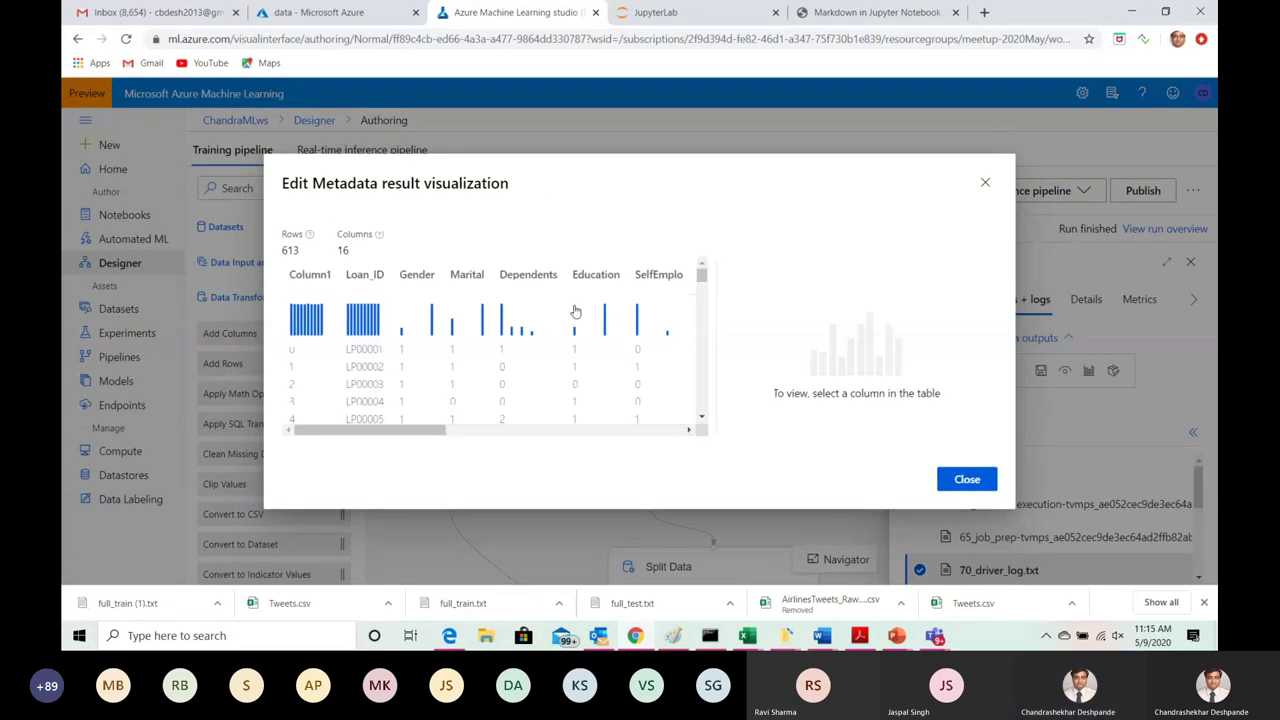
left_click_drag(391, 433, 651, 437)
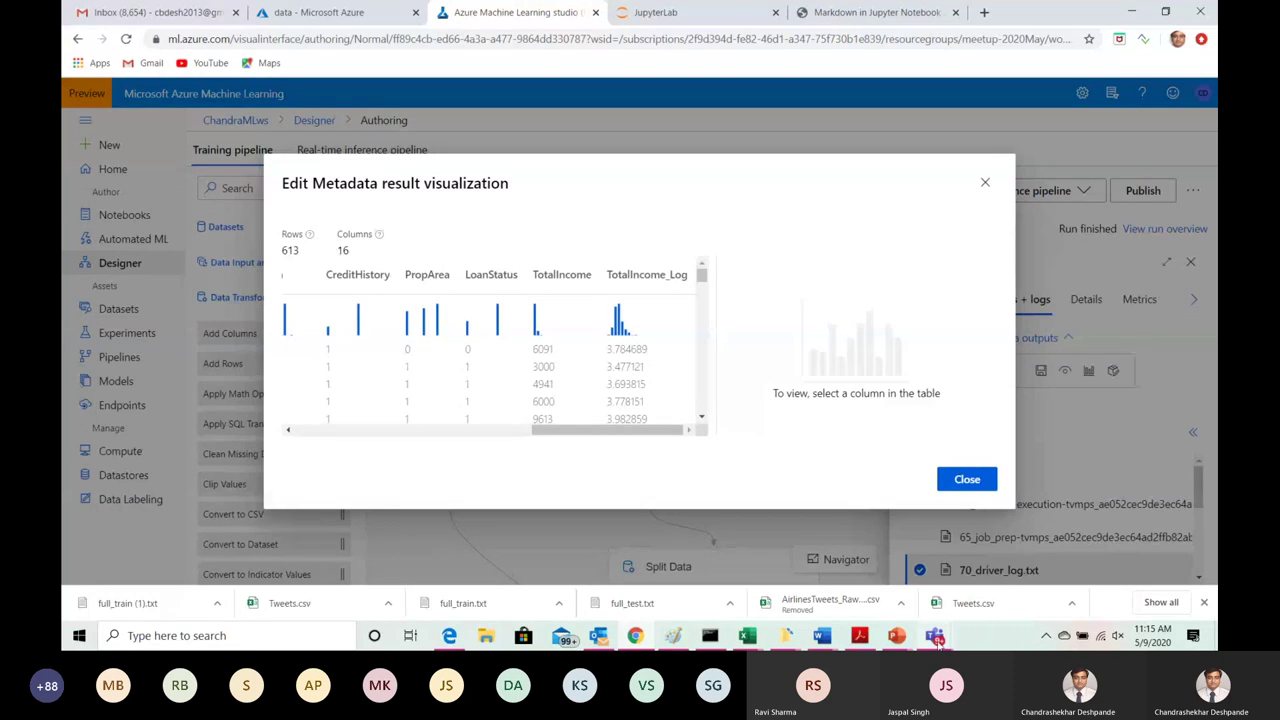
mouse_move(936, 638)
left_click(845, 503)
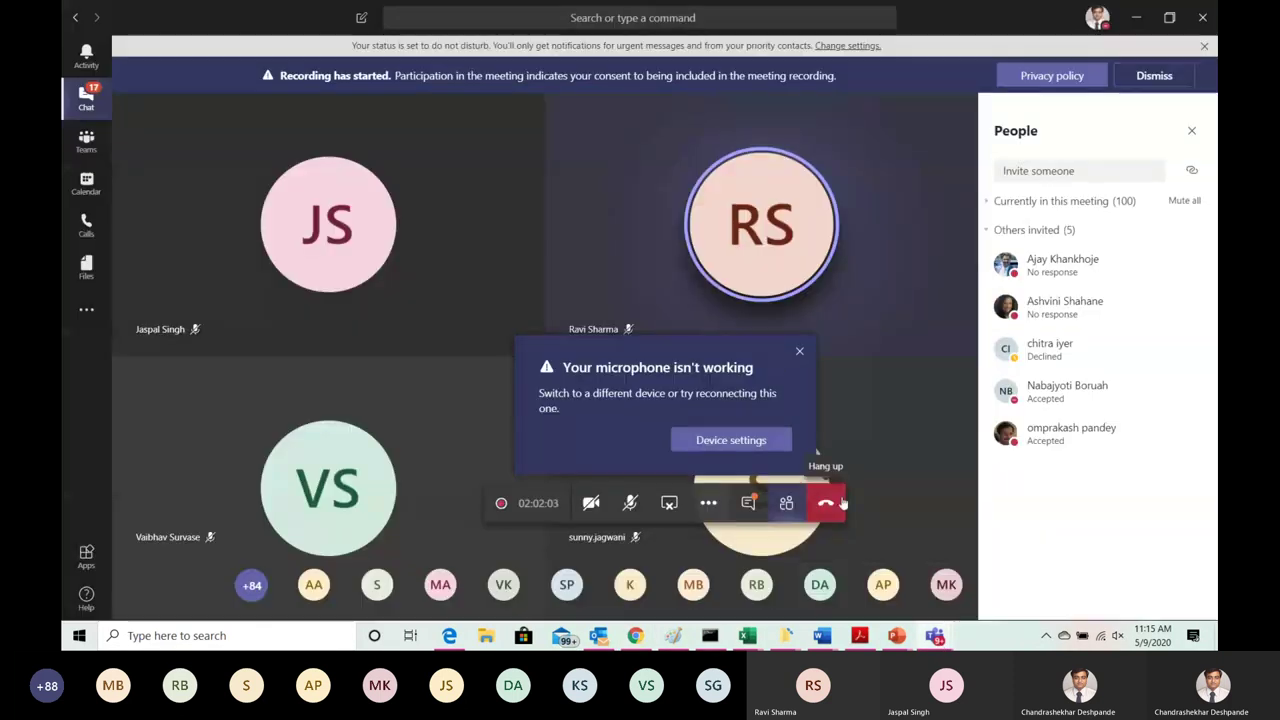
Step: Dismiss the Teams microphone warning and stop sharing the screen
left_click(800, 355)
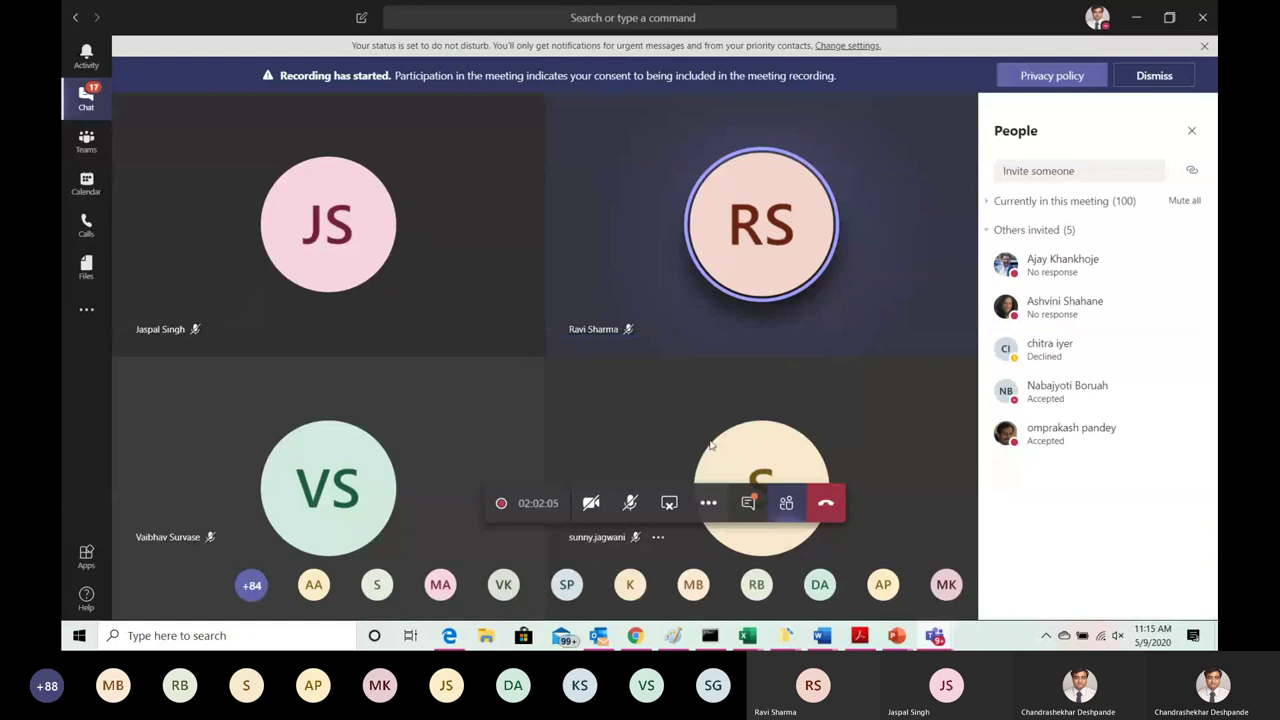
left_click(669, 503)
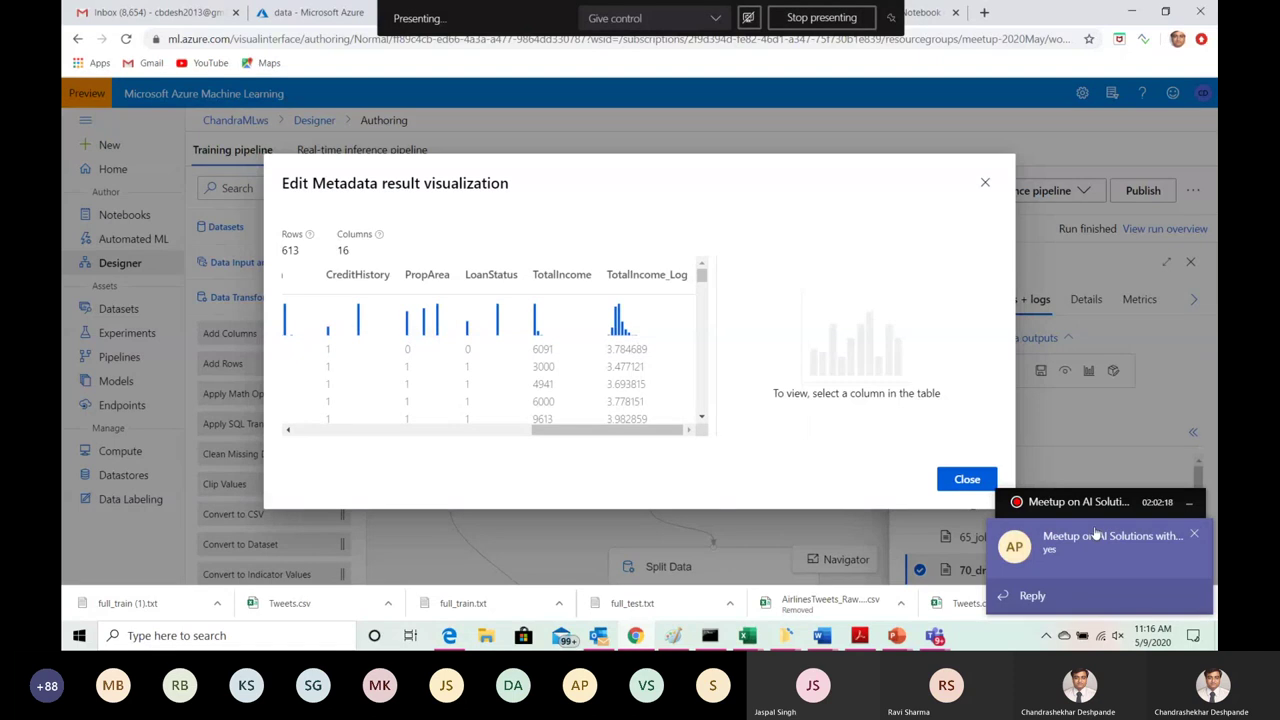
Step: Dismiss the Teams notification and mini call window, and close the result dataset preview
left_click(1196, 536)
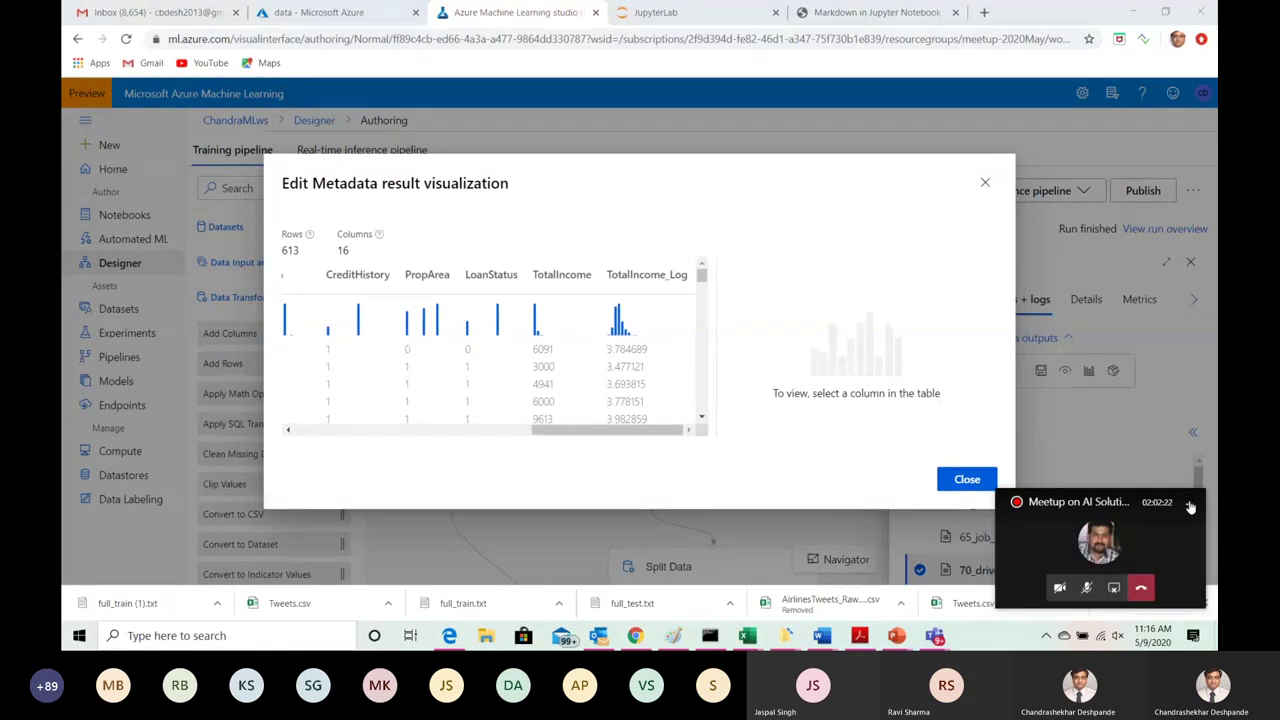
left_click(1190, 507)
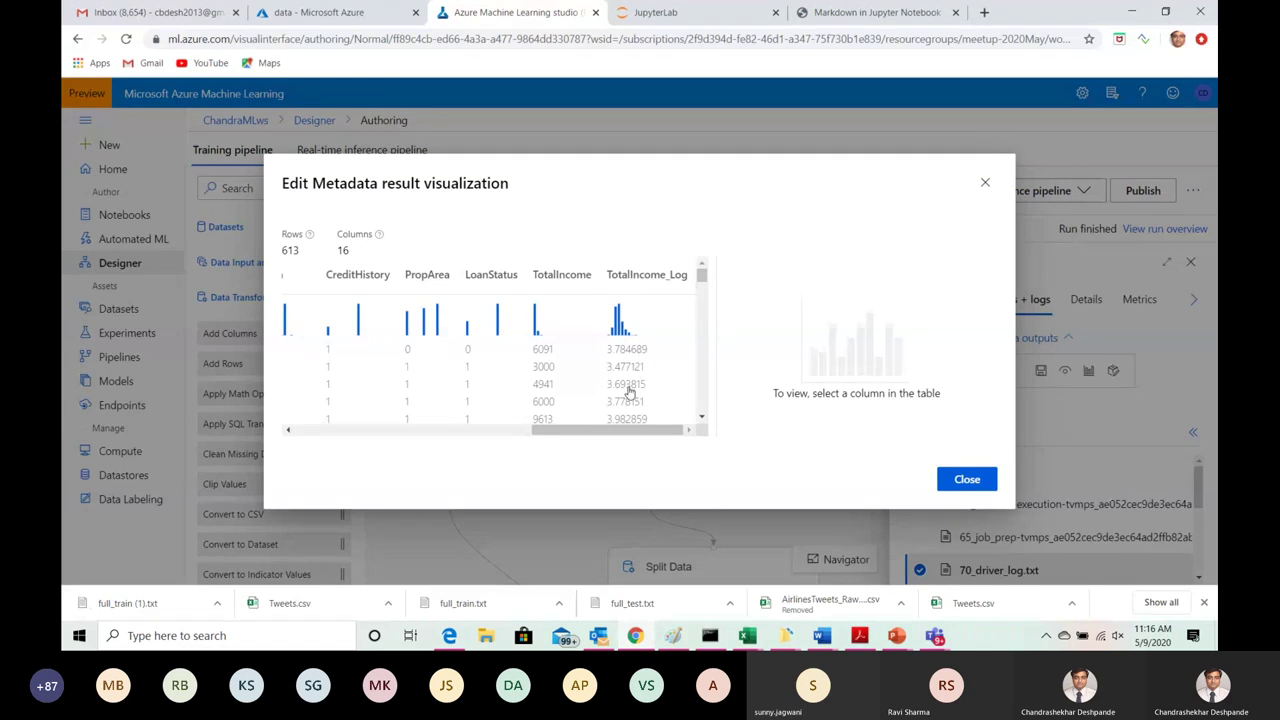
left_click(985, 185)
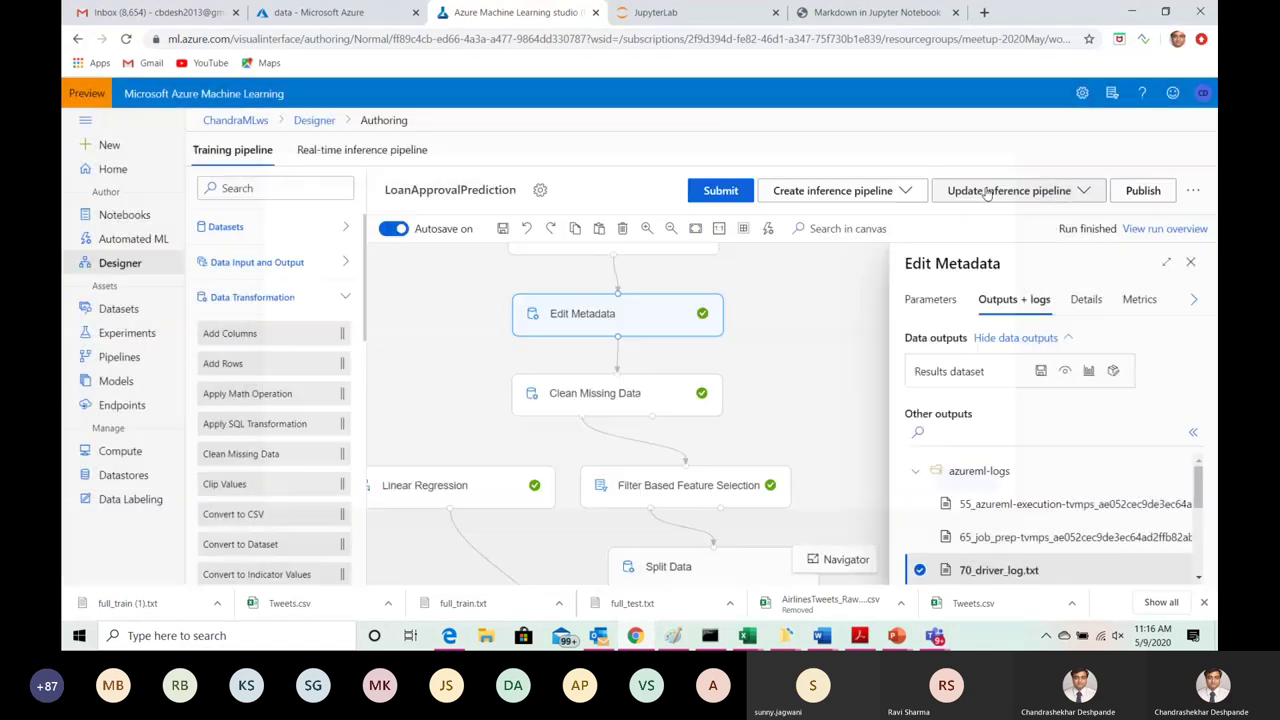
Step: Show the Clean Missing Data step's outputs, then bring the Teams meeting forward
left_click(633, 398)
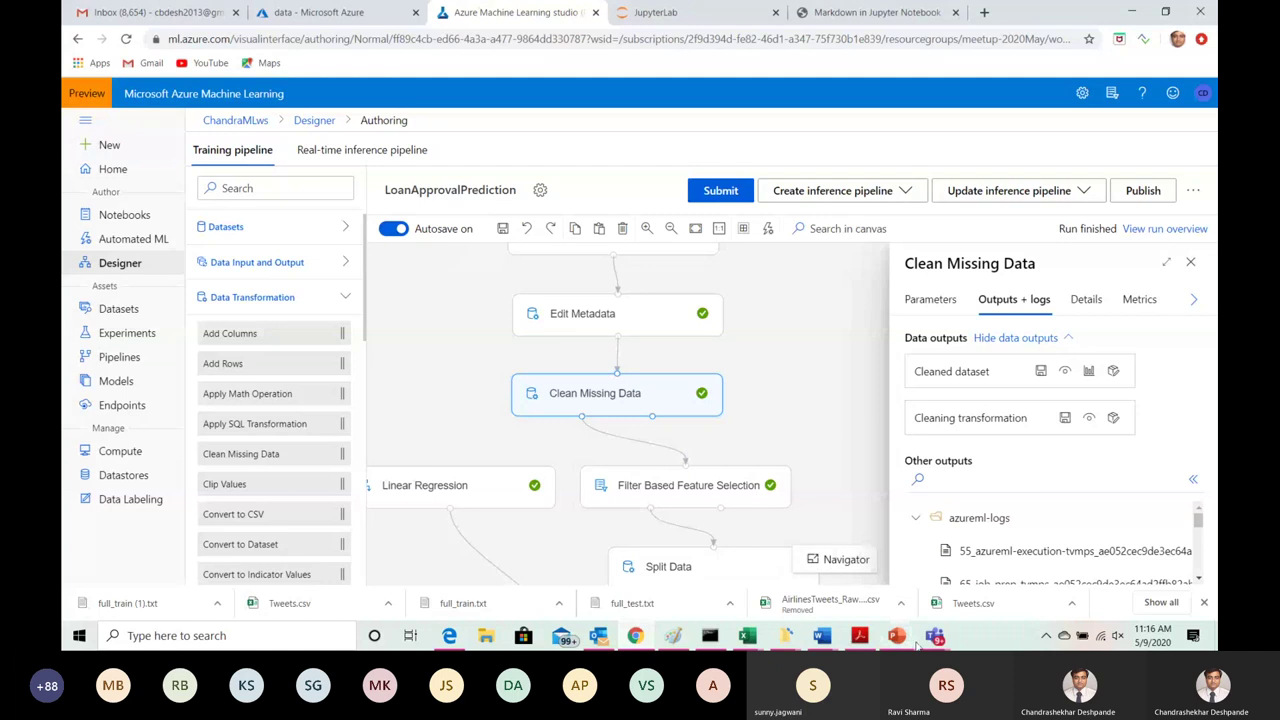
mouse_move(935, 638)
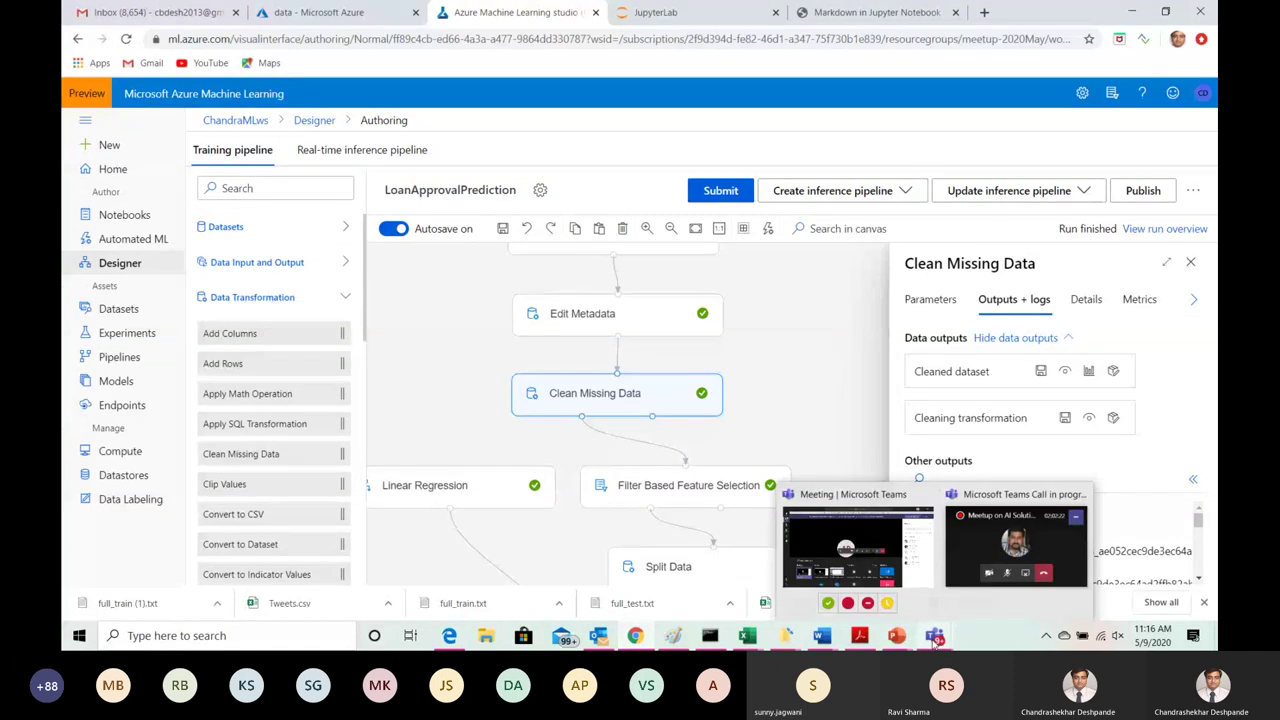
left_click(855, 505)
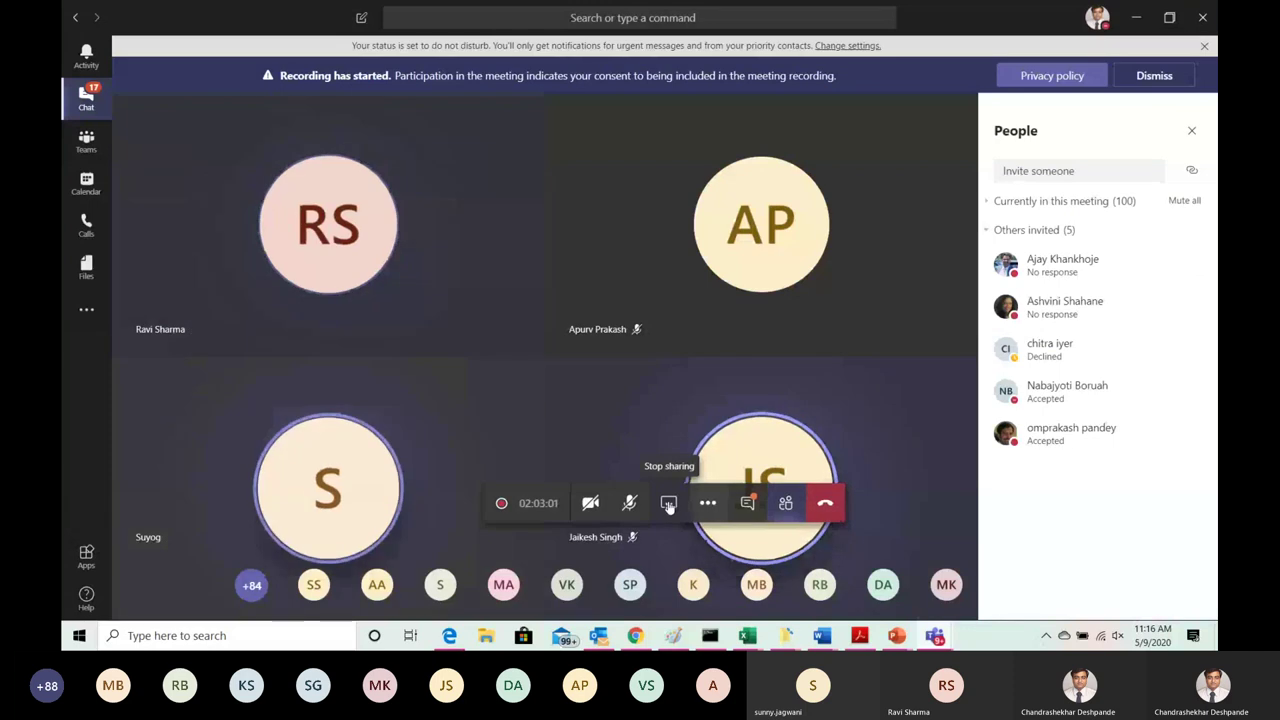
Step: Stop presenting, minimise the floating meeting window, and show the Wi-Fi network list
left_click(669, 505)
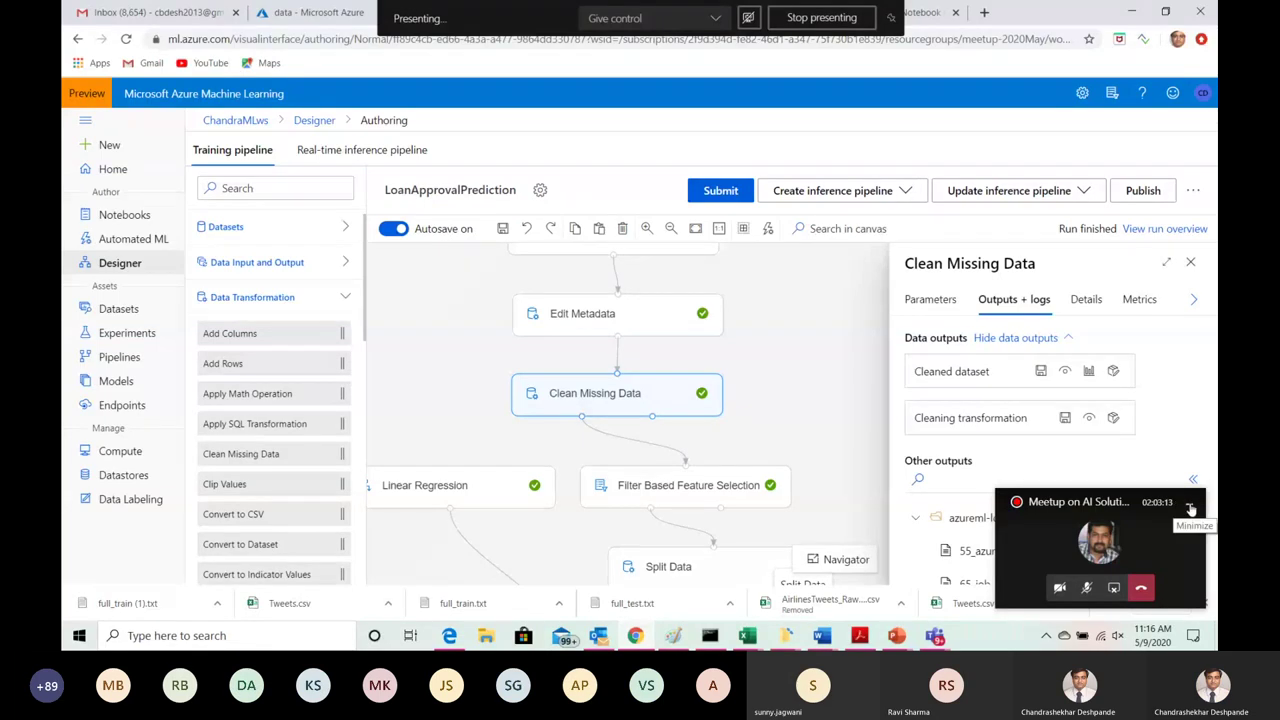
left_click(1190, 510)
left_click(1104, 643)
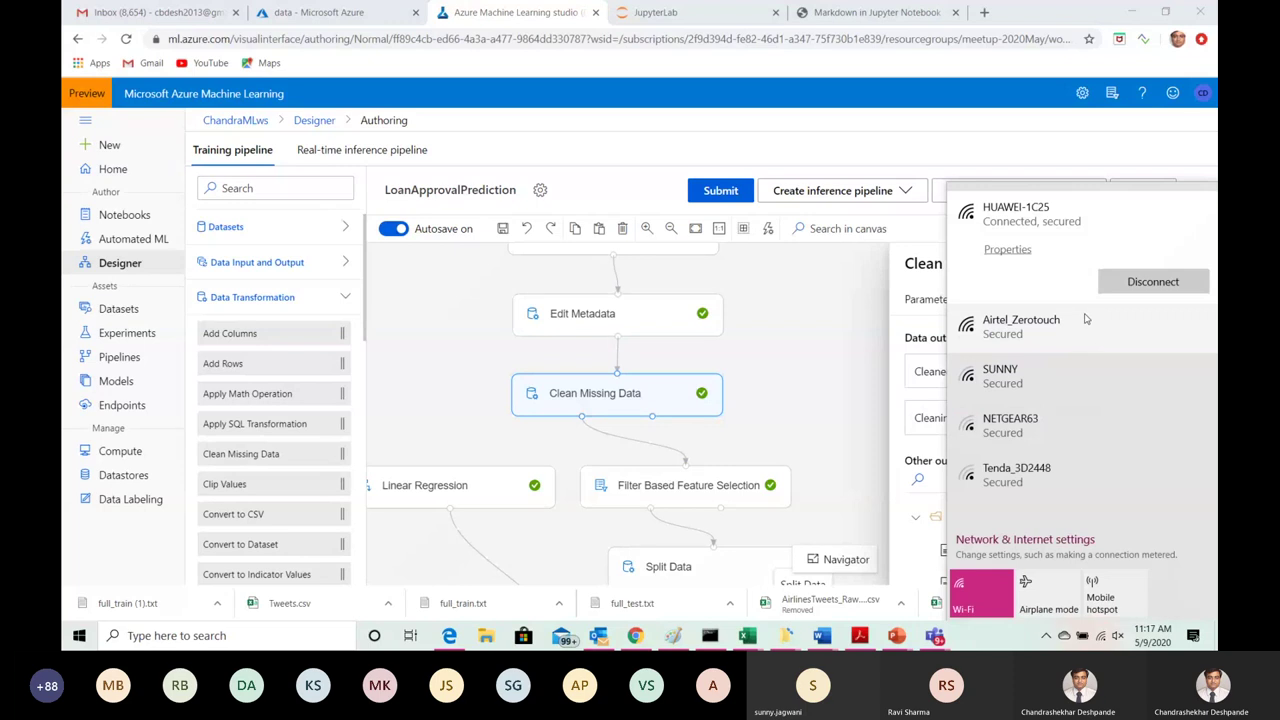
Step: Check the Not Connected_5GHz network's options in the Wi-Fi list, then close the list
left_click(835, 276)
left_click(835, 276)
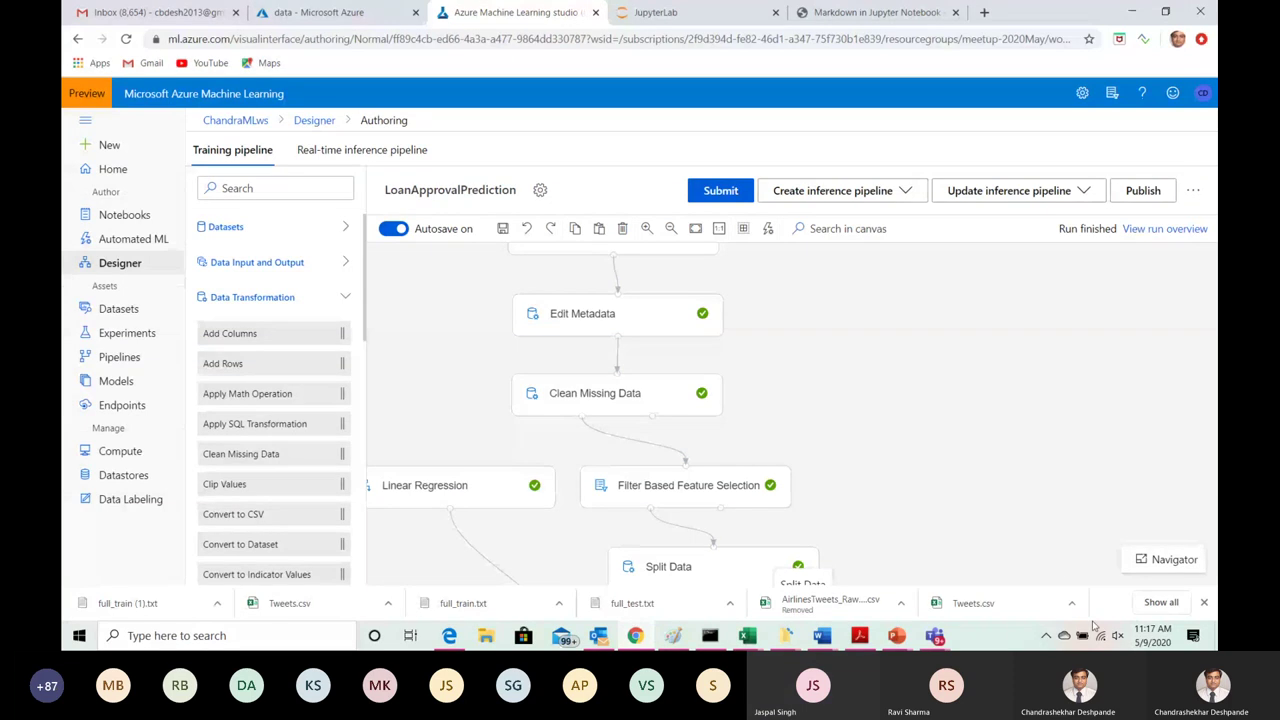
left_click(1103, 640)
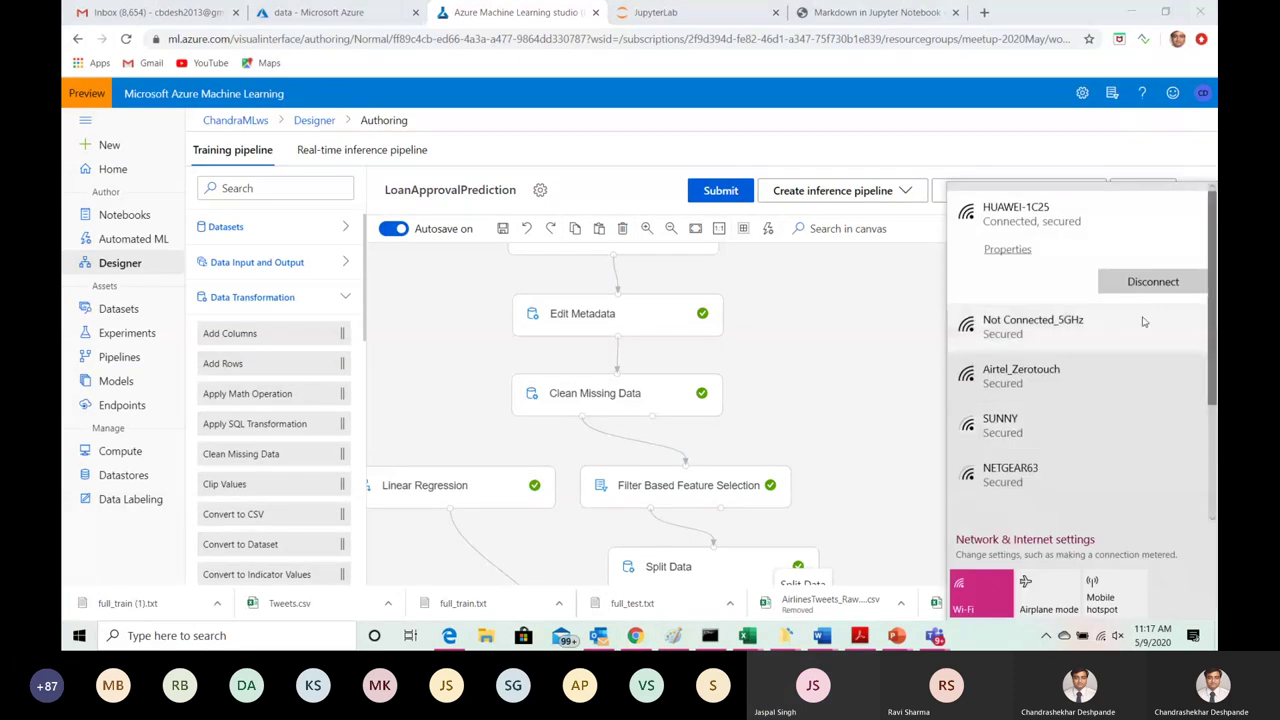
left_click(1107, 334)
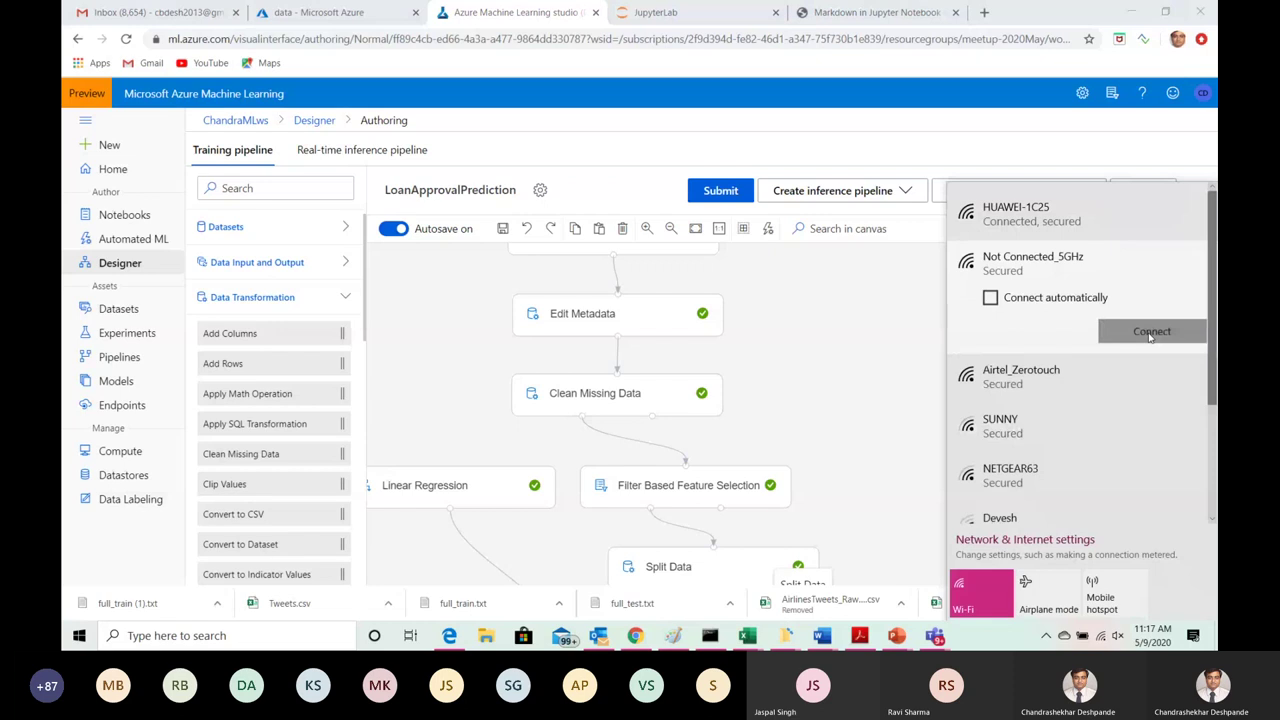
left_click(858, 331)
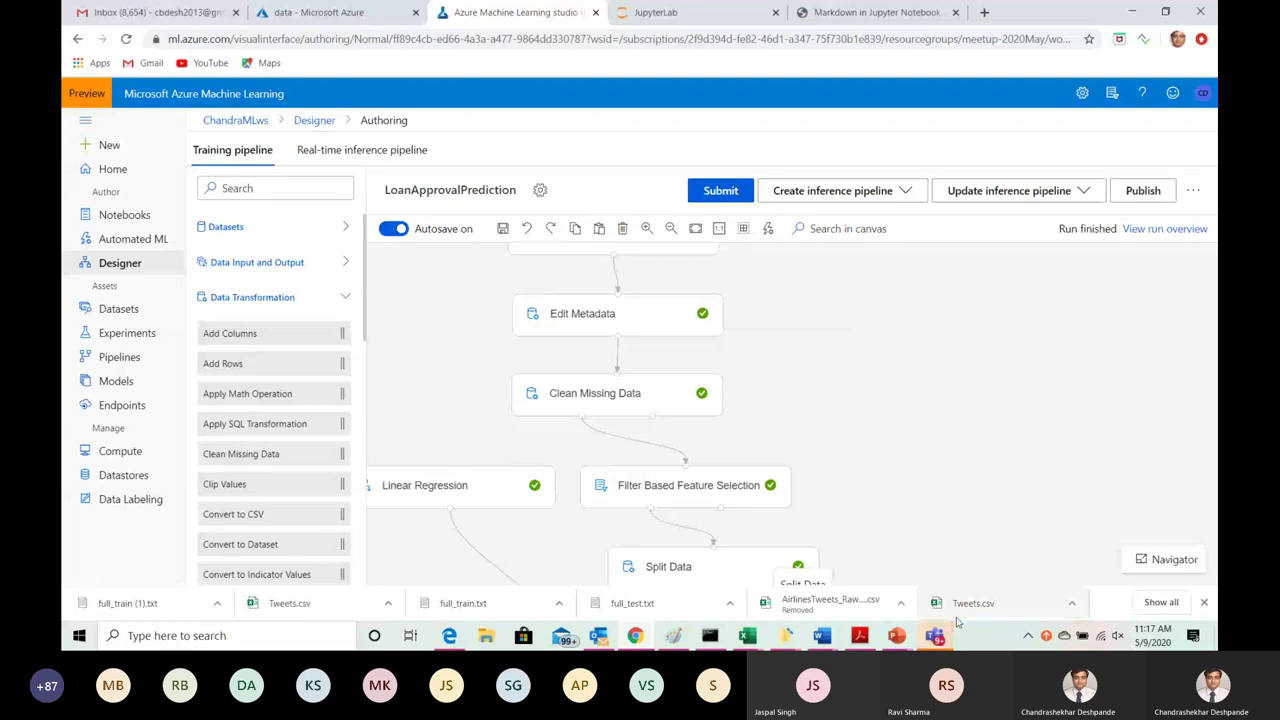
Step: Bring the Teams meeting window to the front and stop sharing the screen
mouse_move(940, 632)
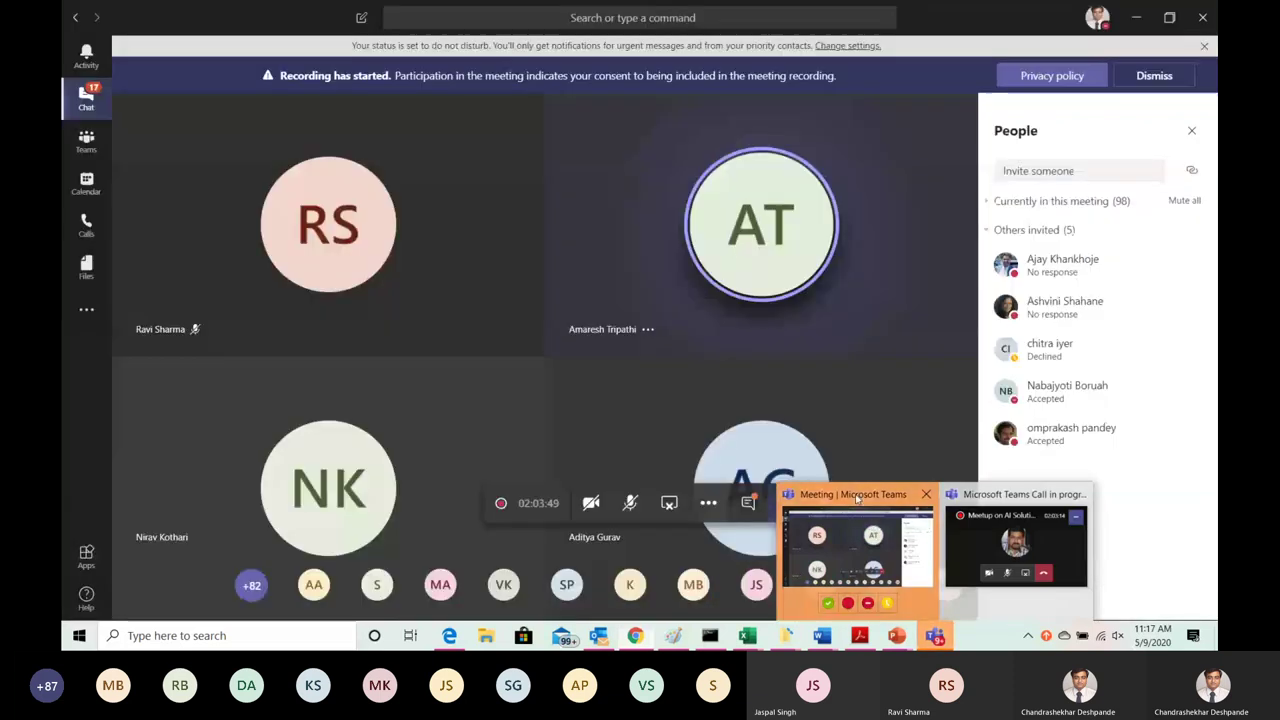
left_click(857, 497)
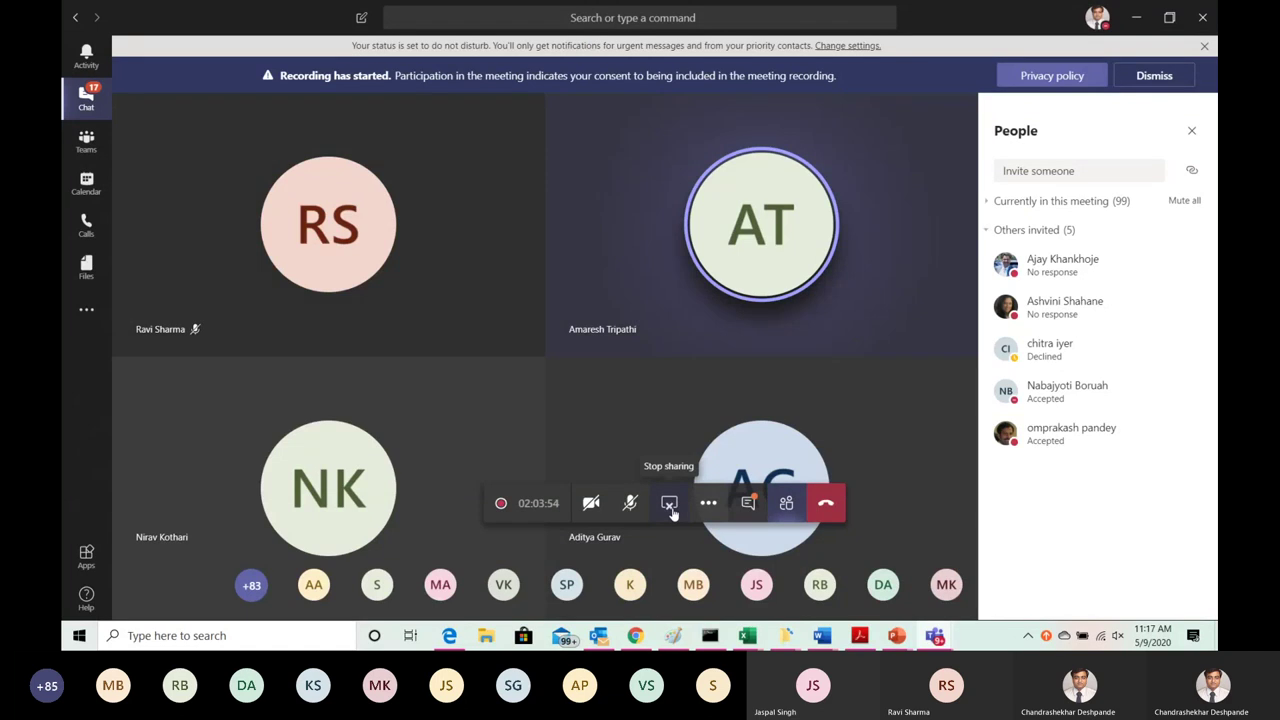
left_click(670, 506)
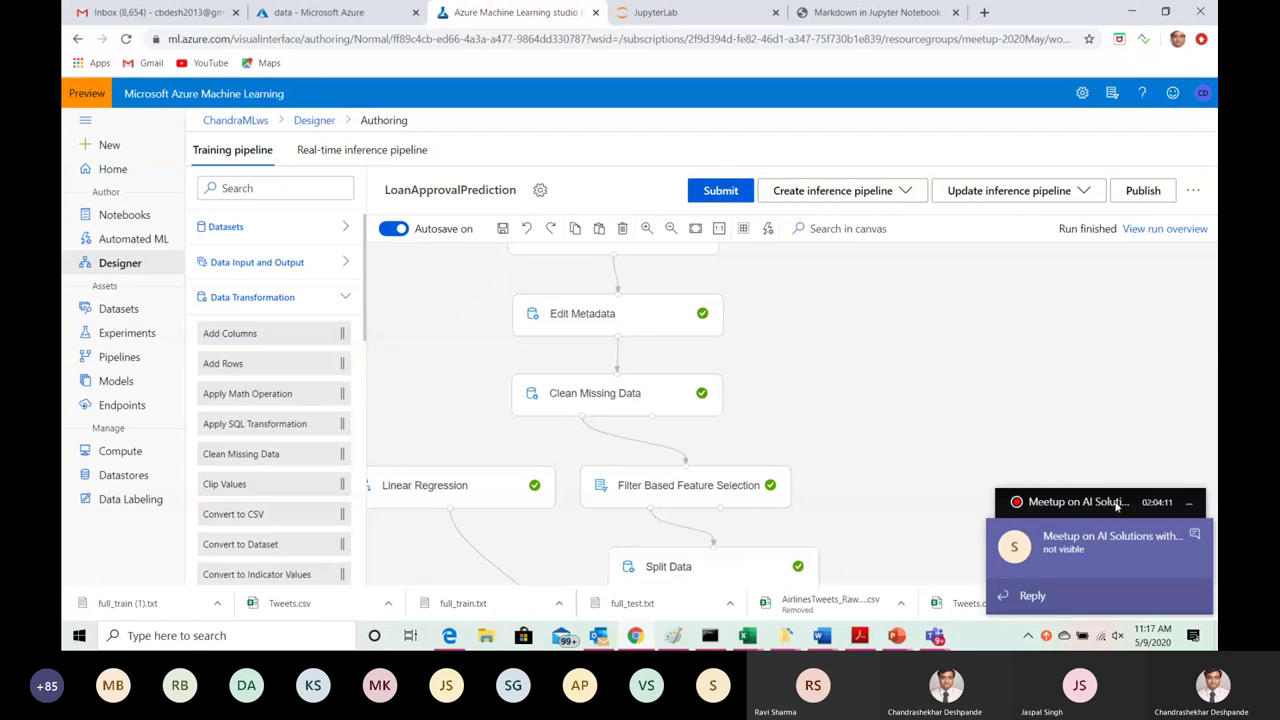
Step: Minimise the Teams meeting mini-window and dismiss the 'Meetup on AI Solutions' notification
left_click(1190, 510)
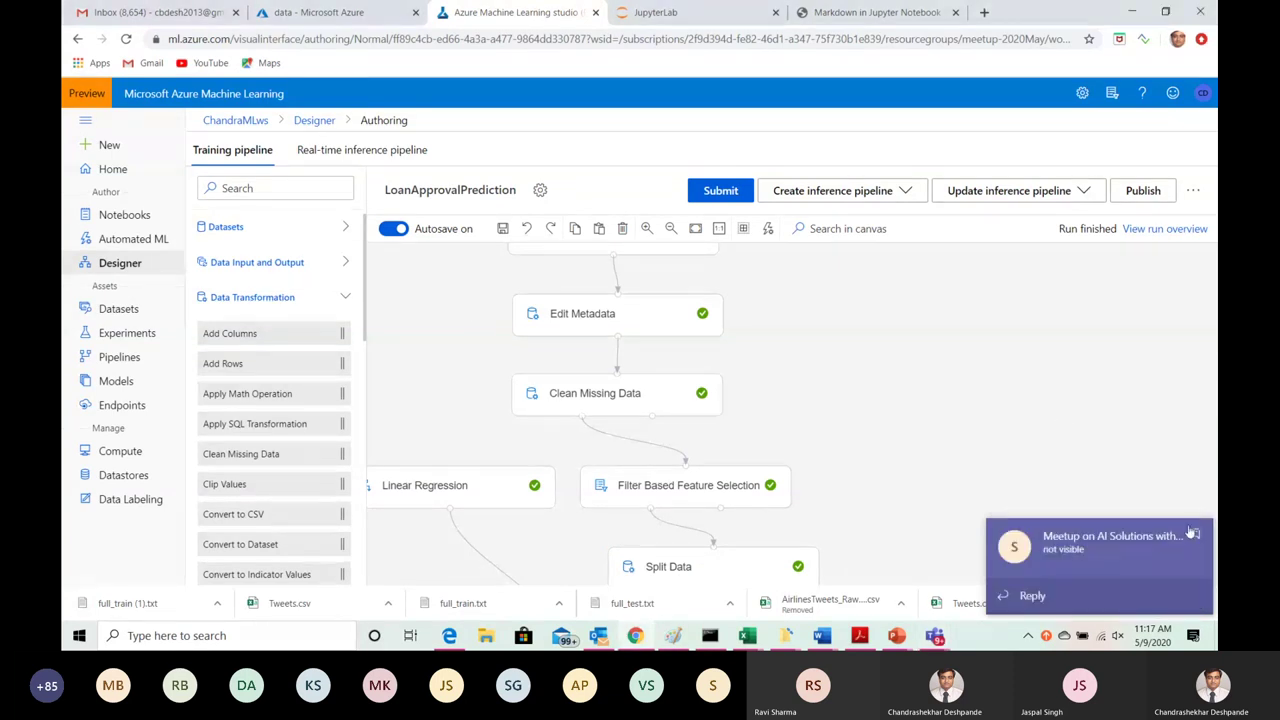
left_click(1194, 534)
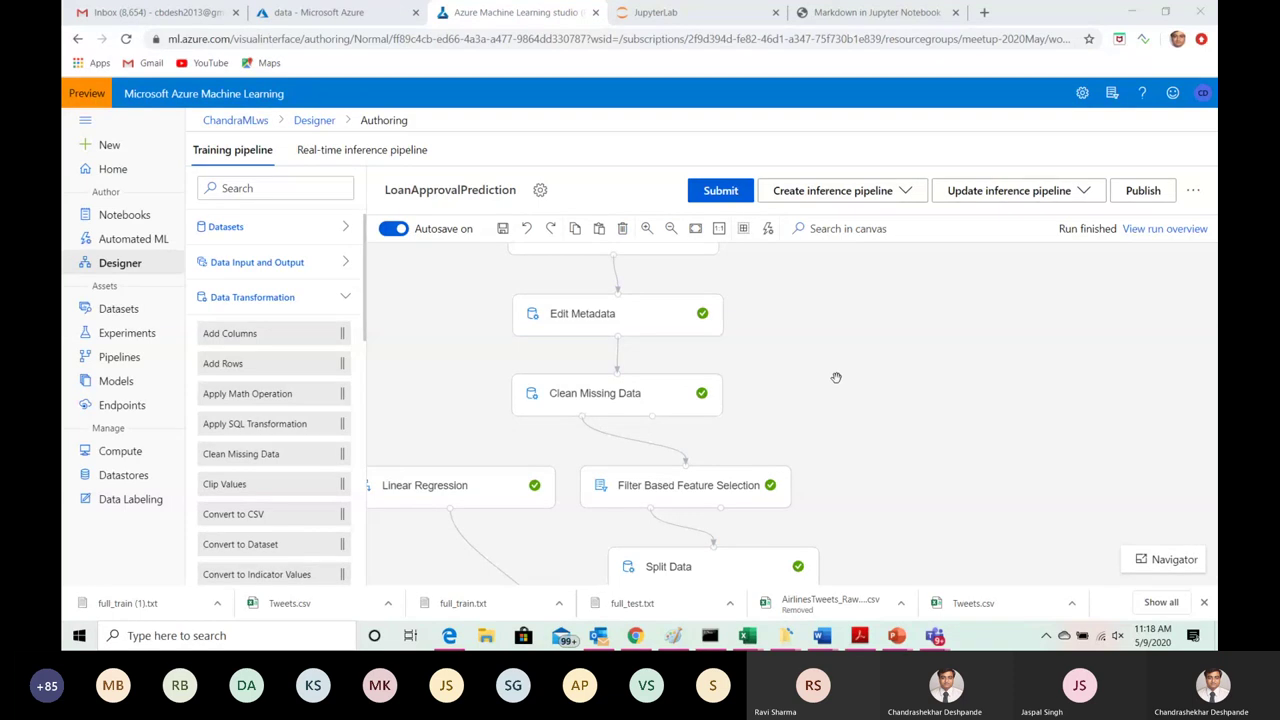
Step: Pan the pipeline up to Train Model and show Clean Missing Data's outputs and logs
left_click_drag(814, 434, 881, 313)
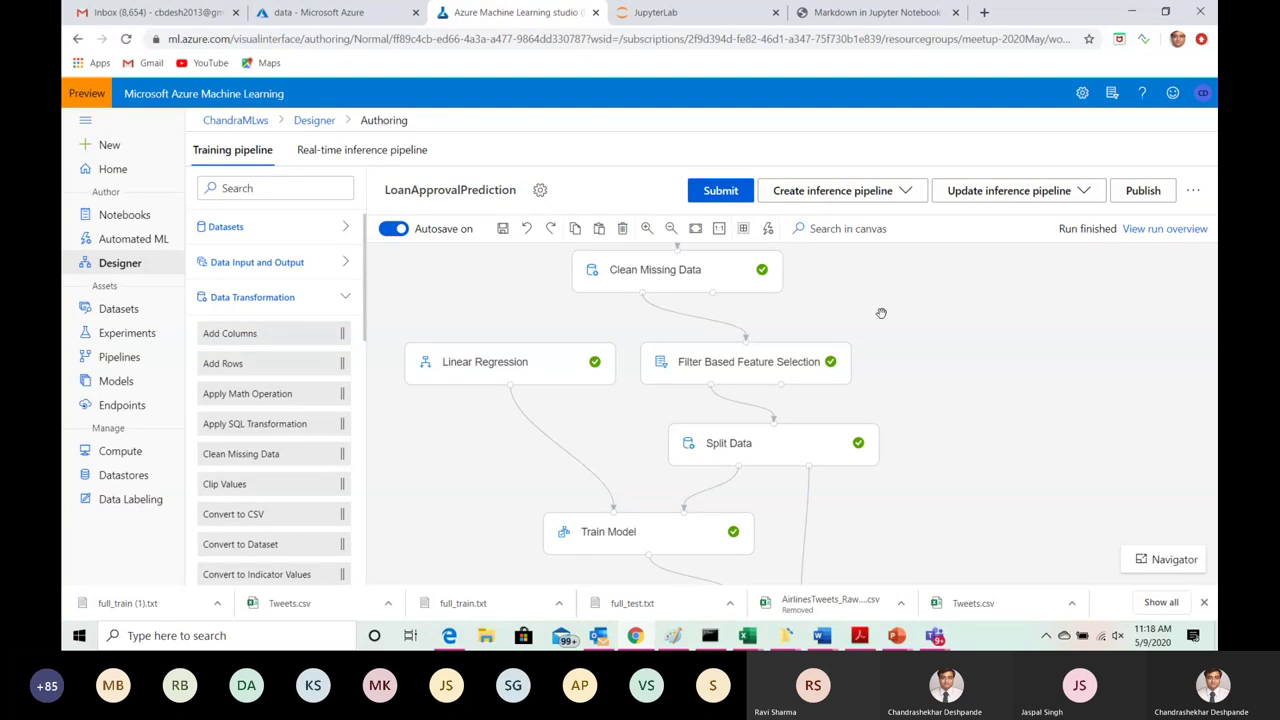
left_click(726, 268)
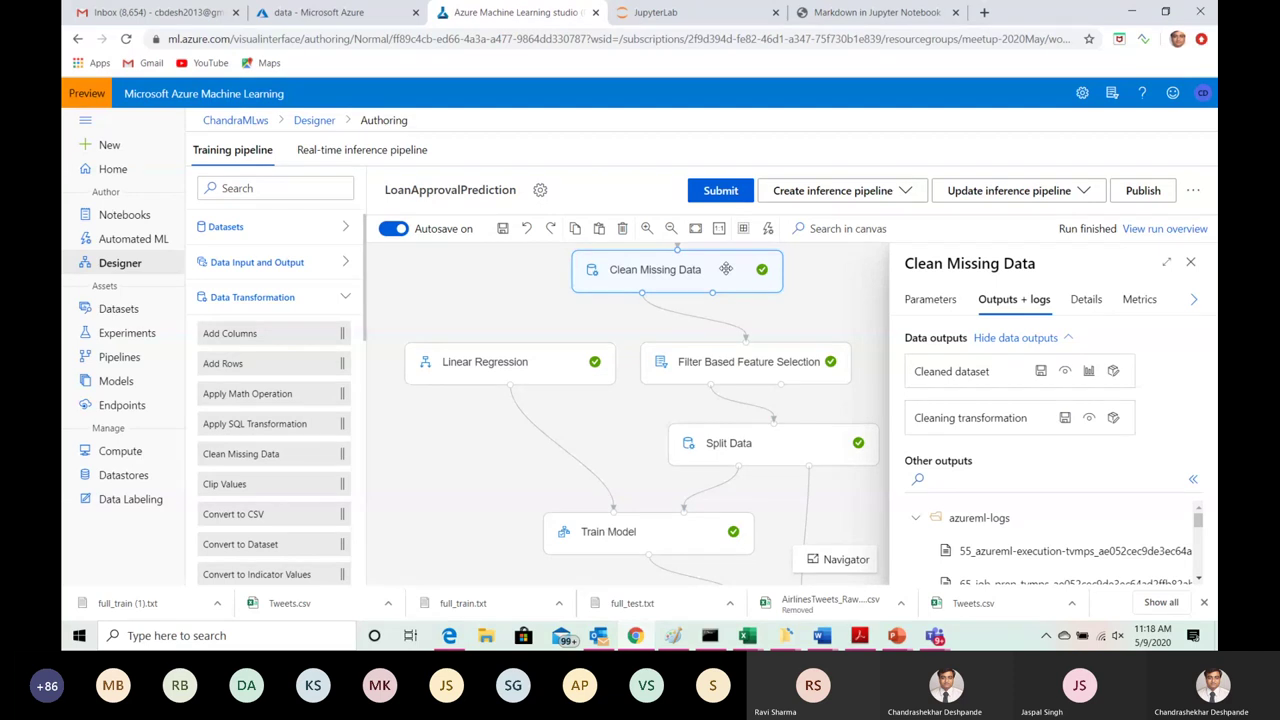
left_click(930, 302)
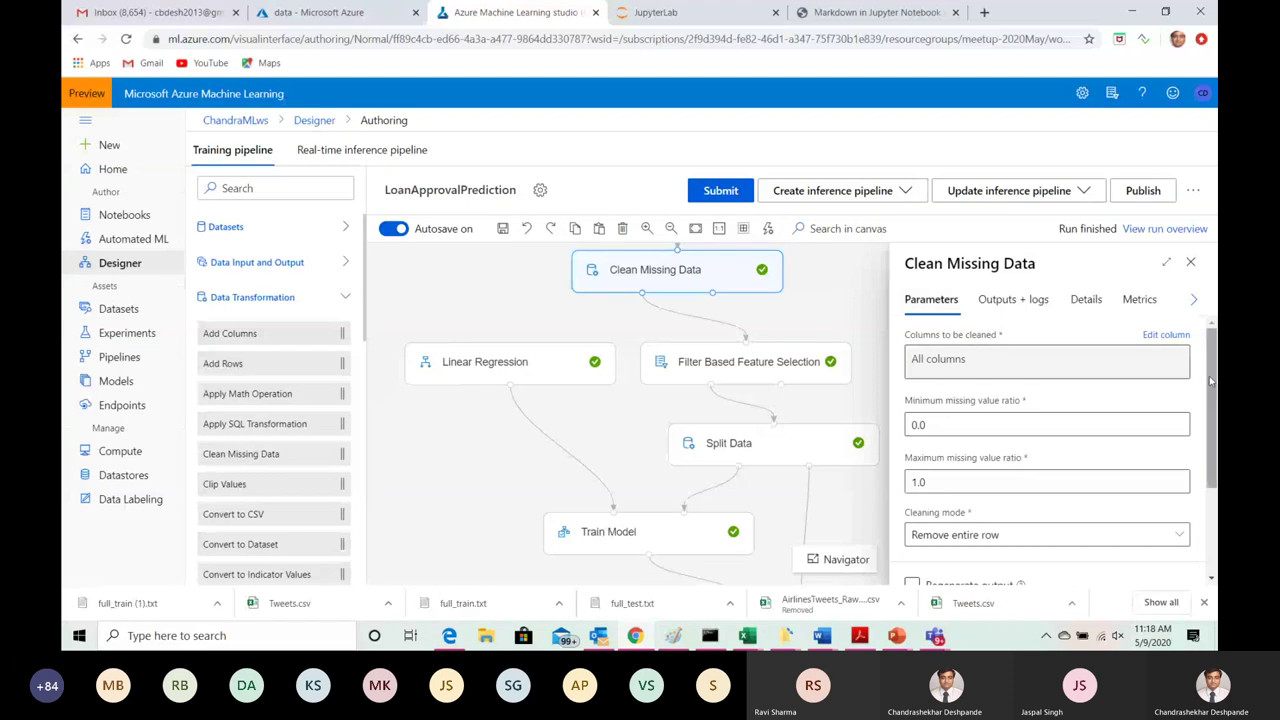
scroll(1017, 430, "down", 2)
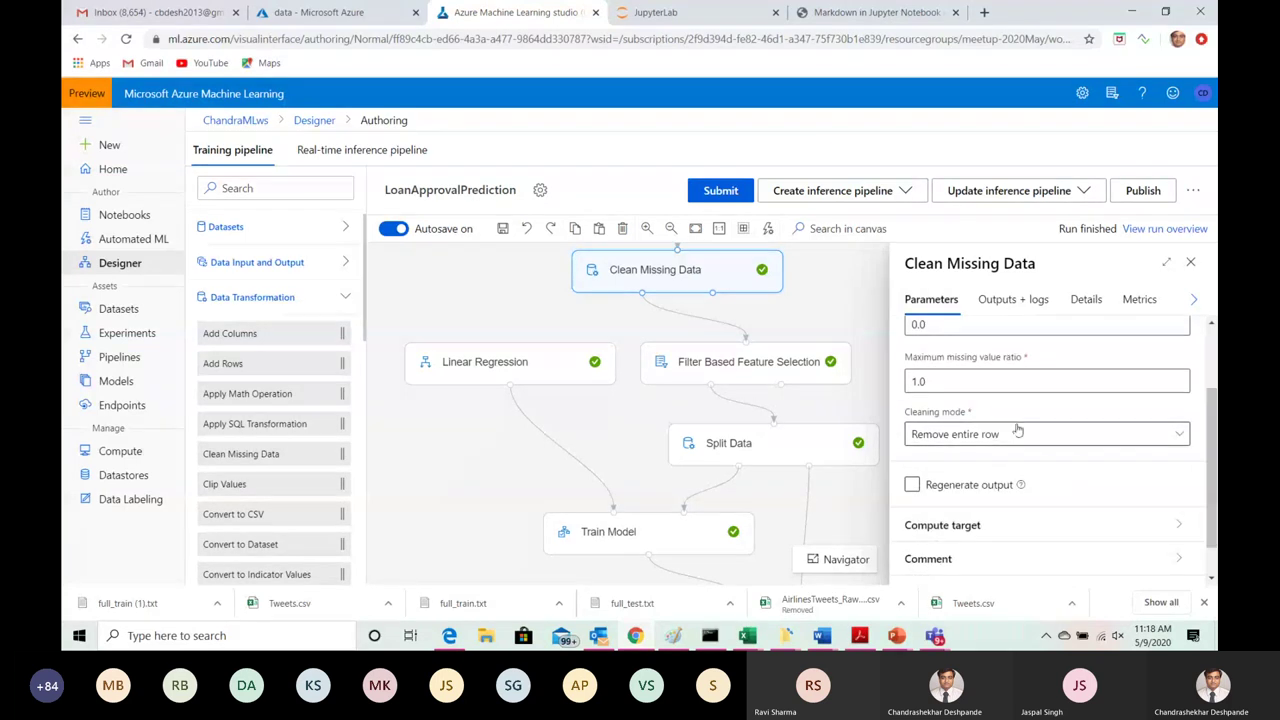
left_click(1180, 437)
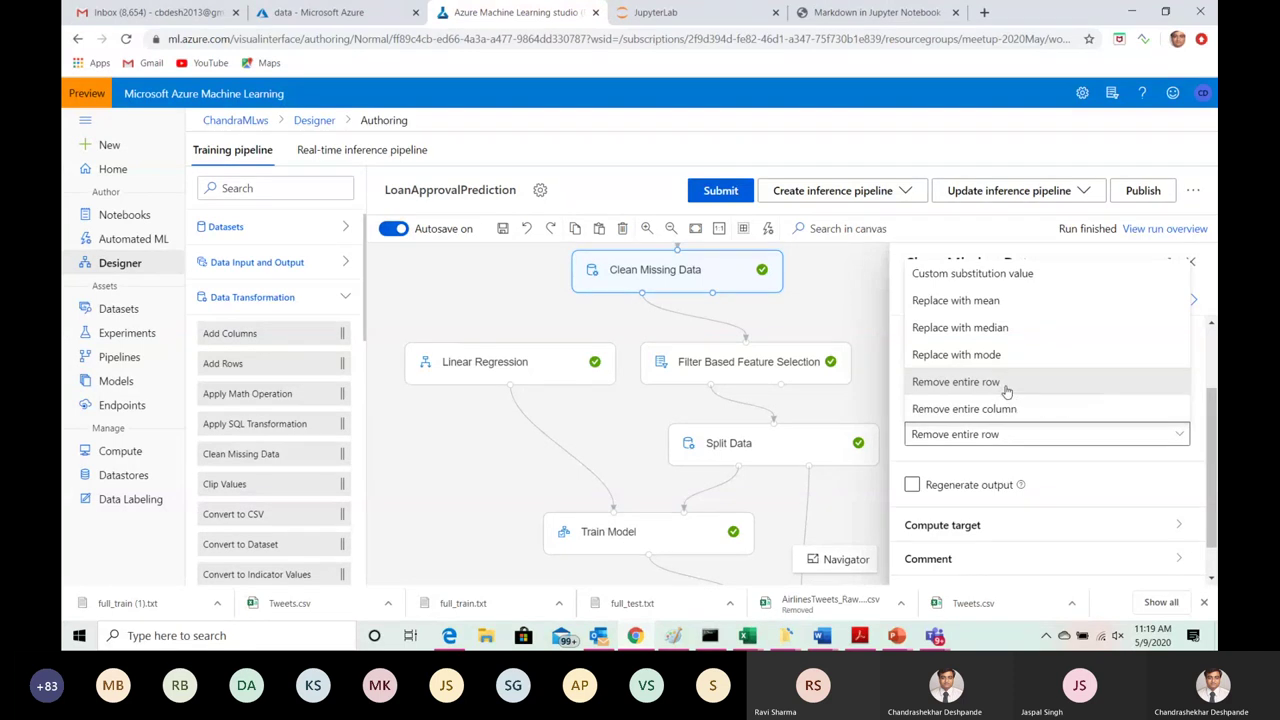
left_click(1006, 384)
scroll(1214, 450, "down", 1)
scroll(1167, 411, "up", 2)
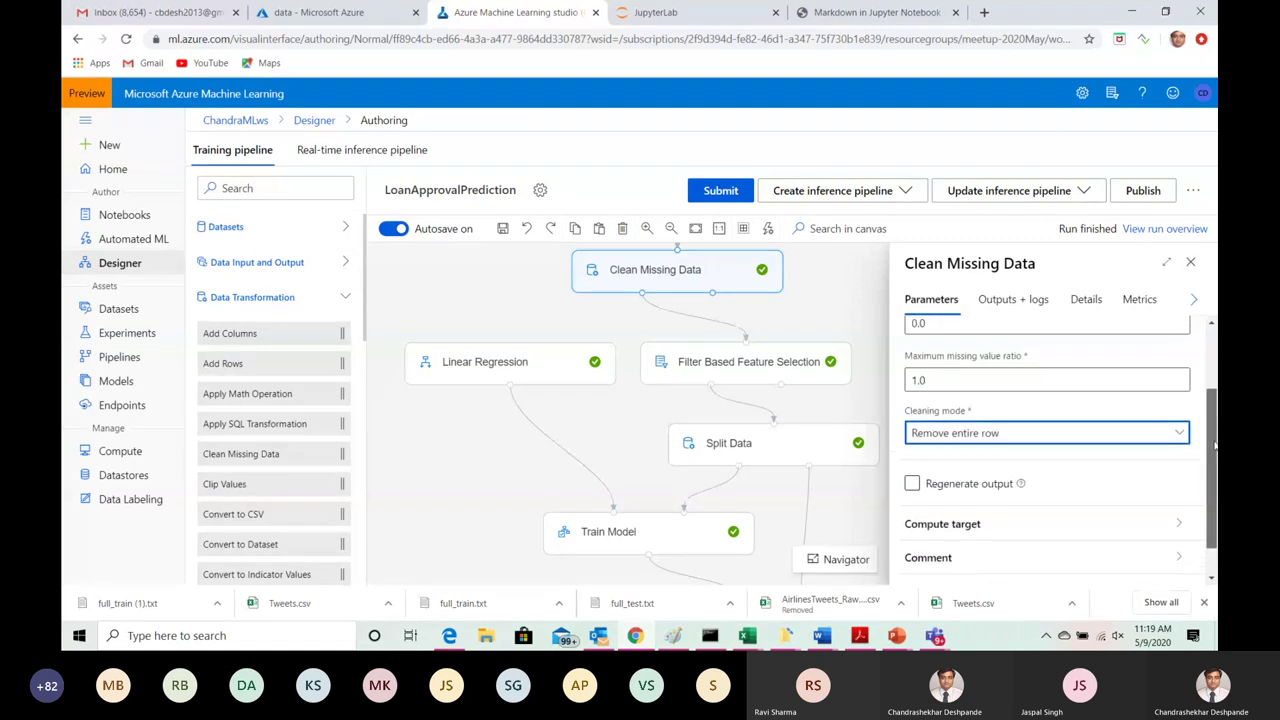
left_click(1011, 305)
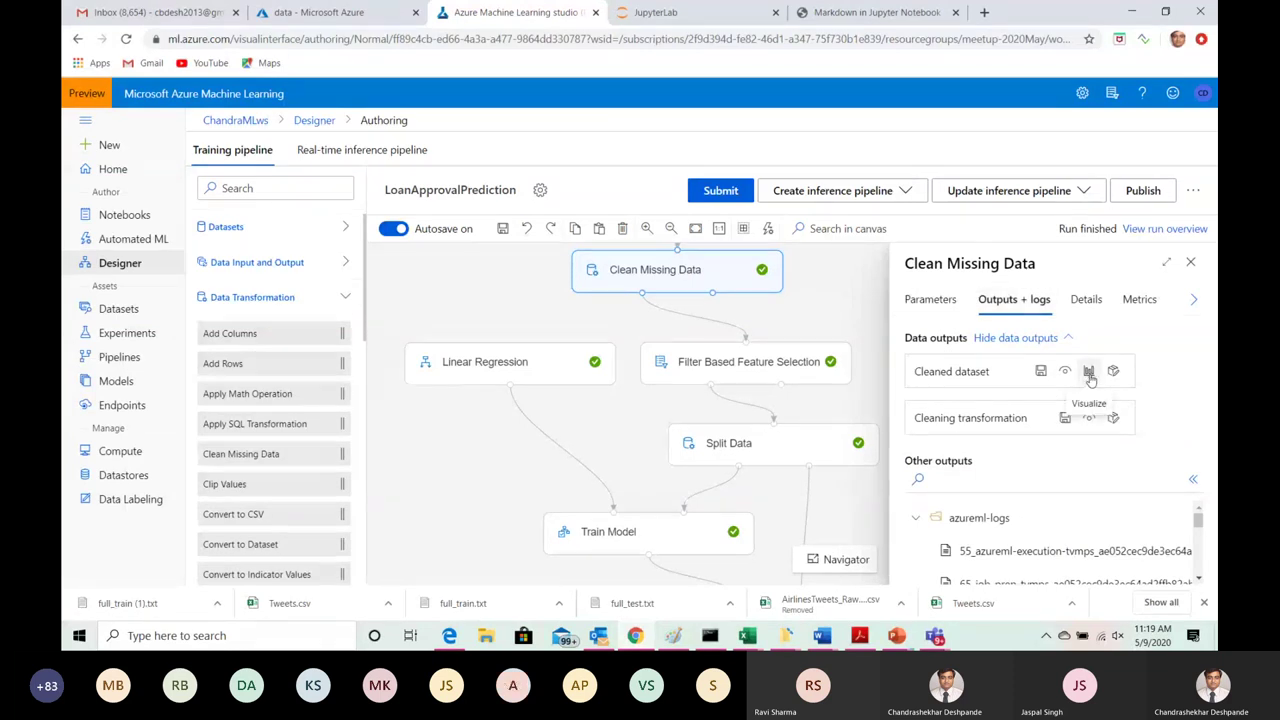
left_click(1089, 372)
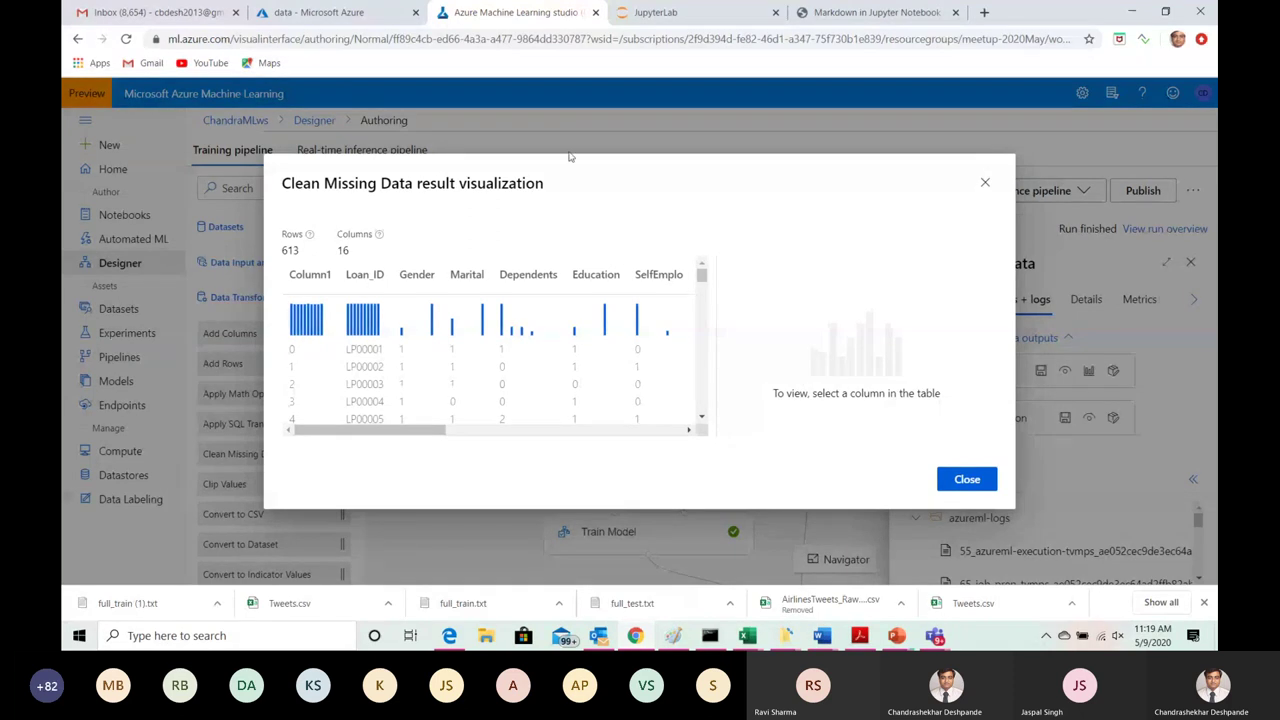
left_click(985, 183)
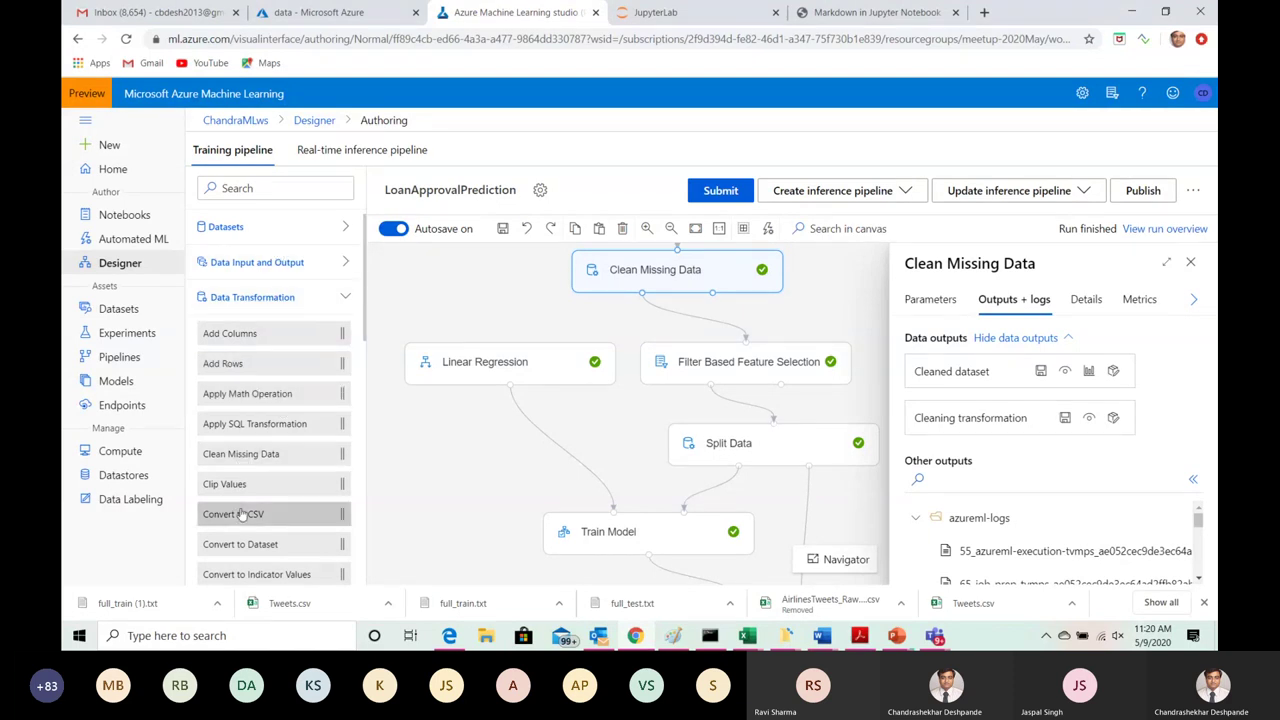
Step: Show Filter Based Feature Selection's Features and Filtered dataset outputs, then focus the module search box
mouse_move(239, 458)
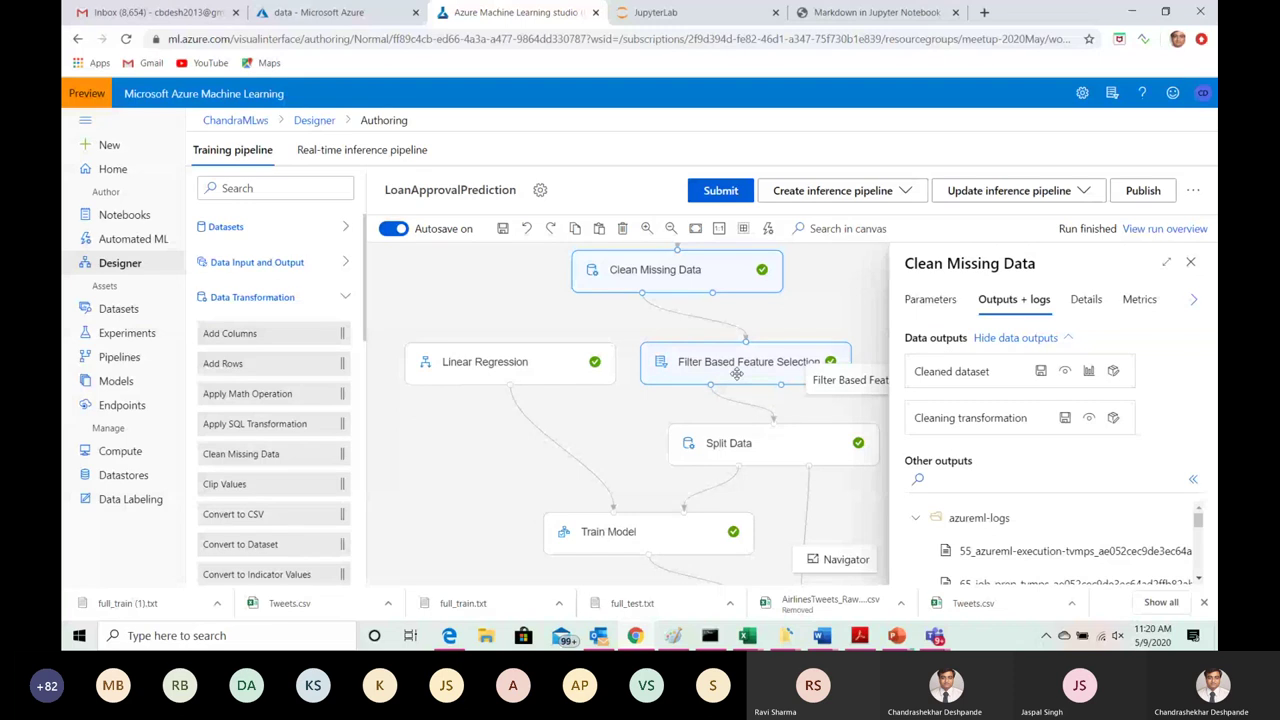
left_click(760, 373)
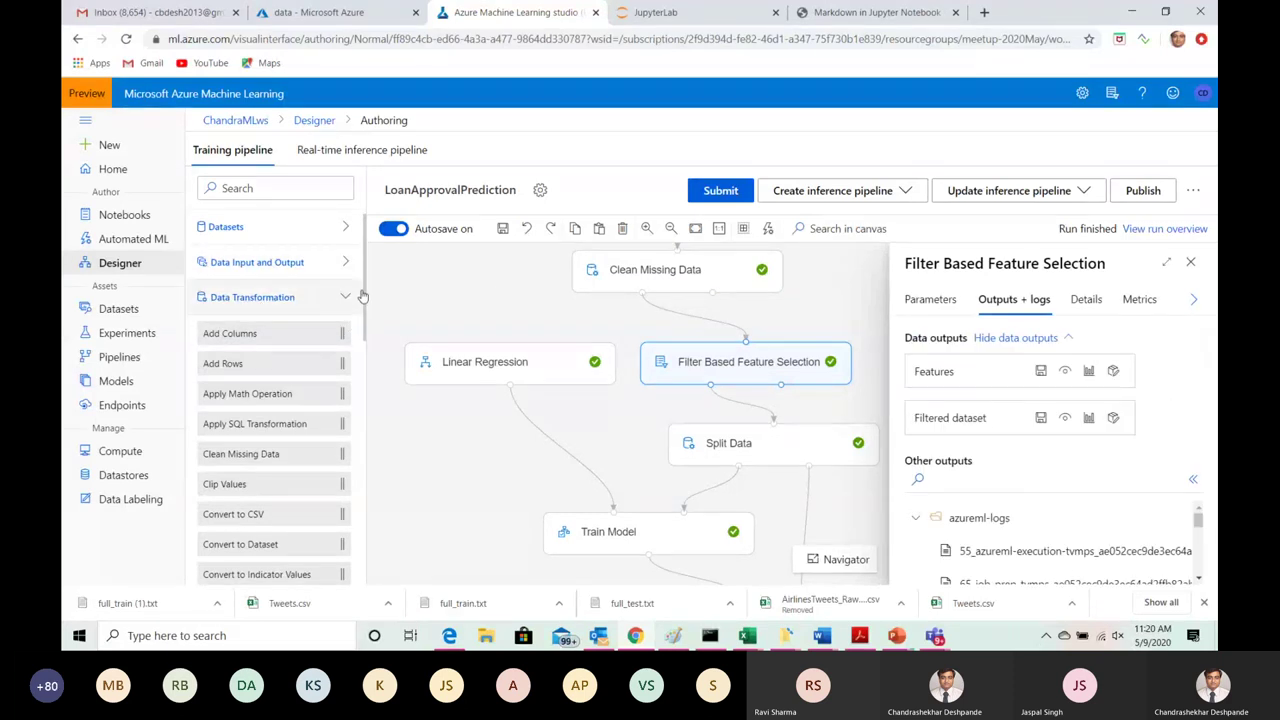
left_click(250, 188)
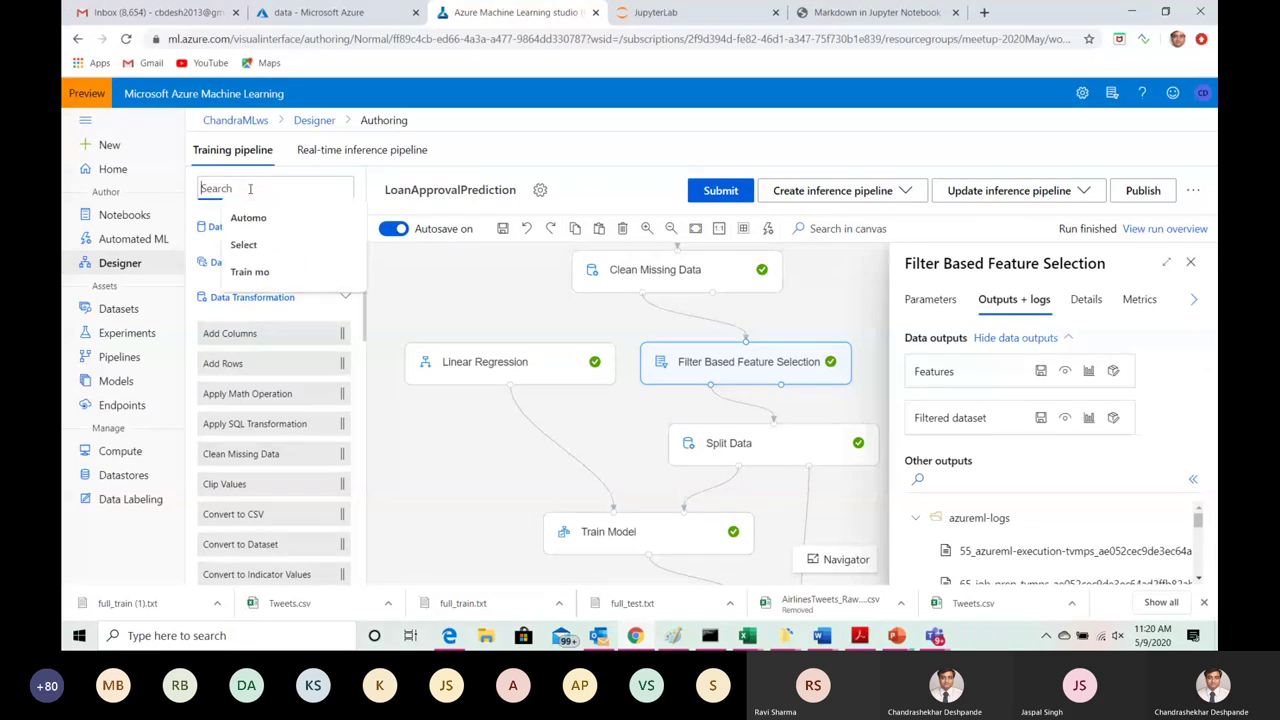
Step: Search the module library for 'Filter' and show the feature selection parameters using PearsonCorrelation
type("Filter")
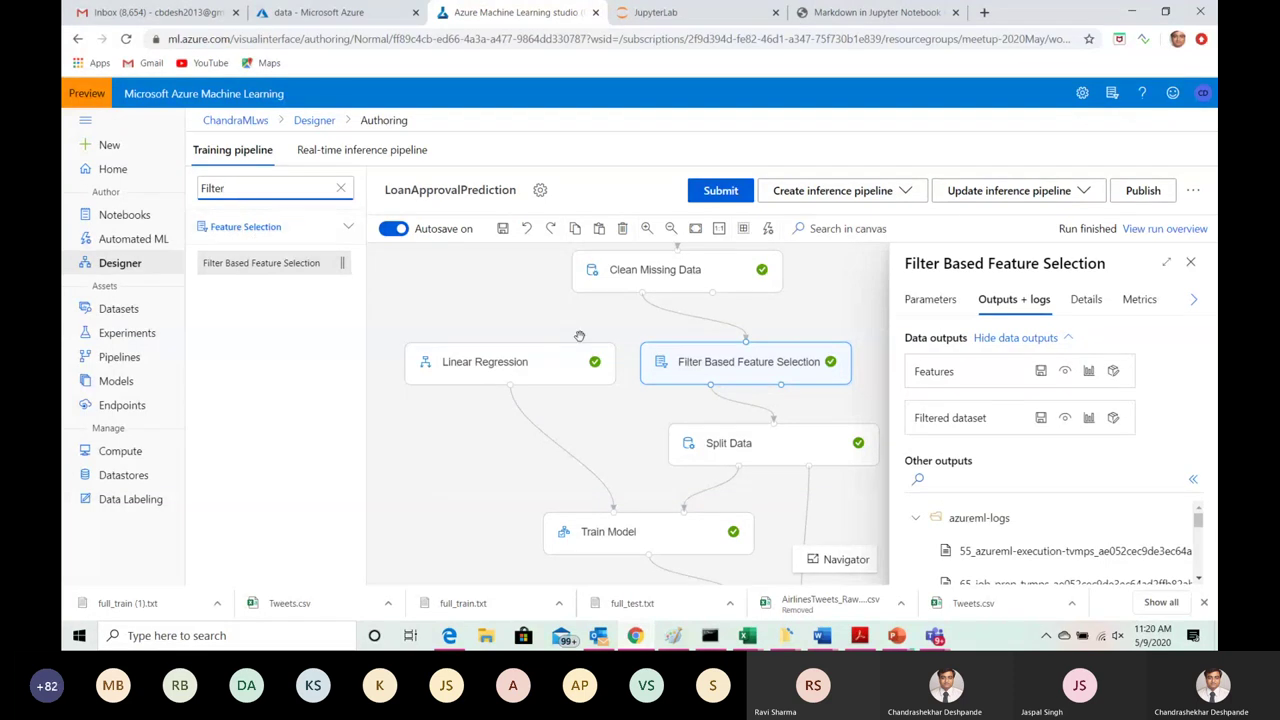
left_click(714, 363)
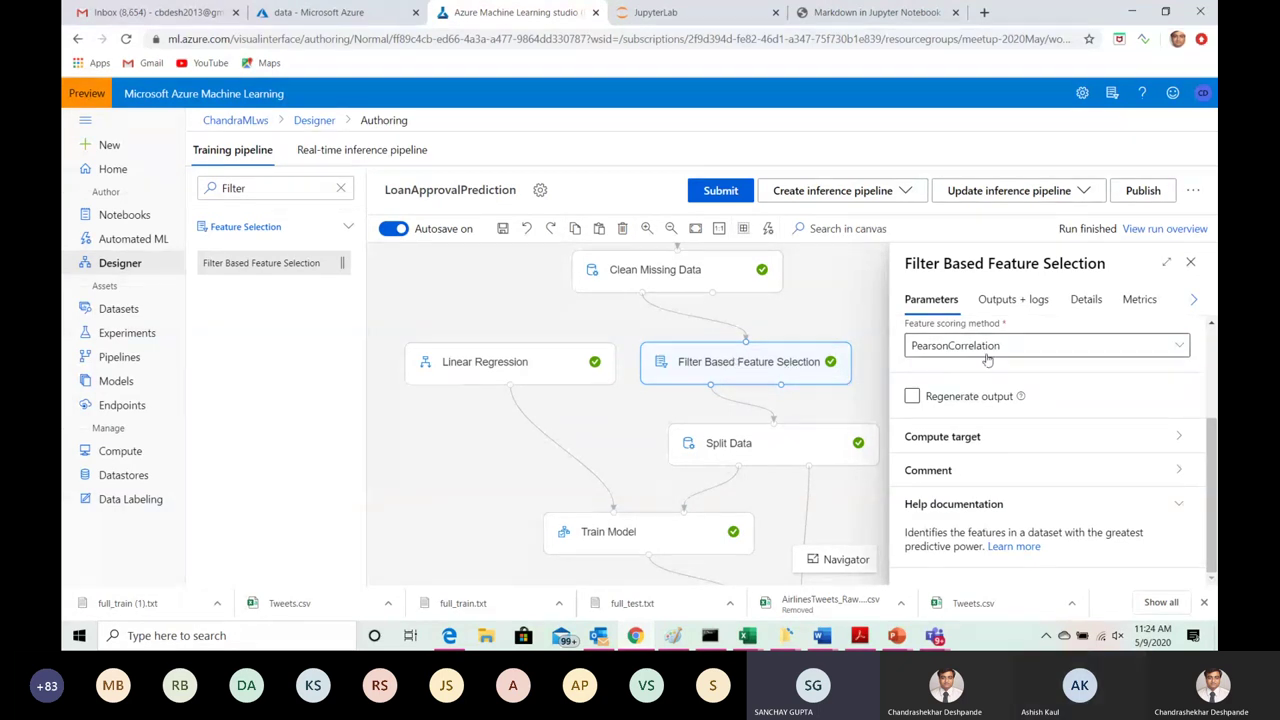
Step: Expand the Feature scoring method list, showing PearsonCorrelation and ChiSquared as the options
left_click(1182, 347)
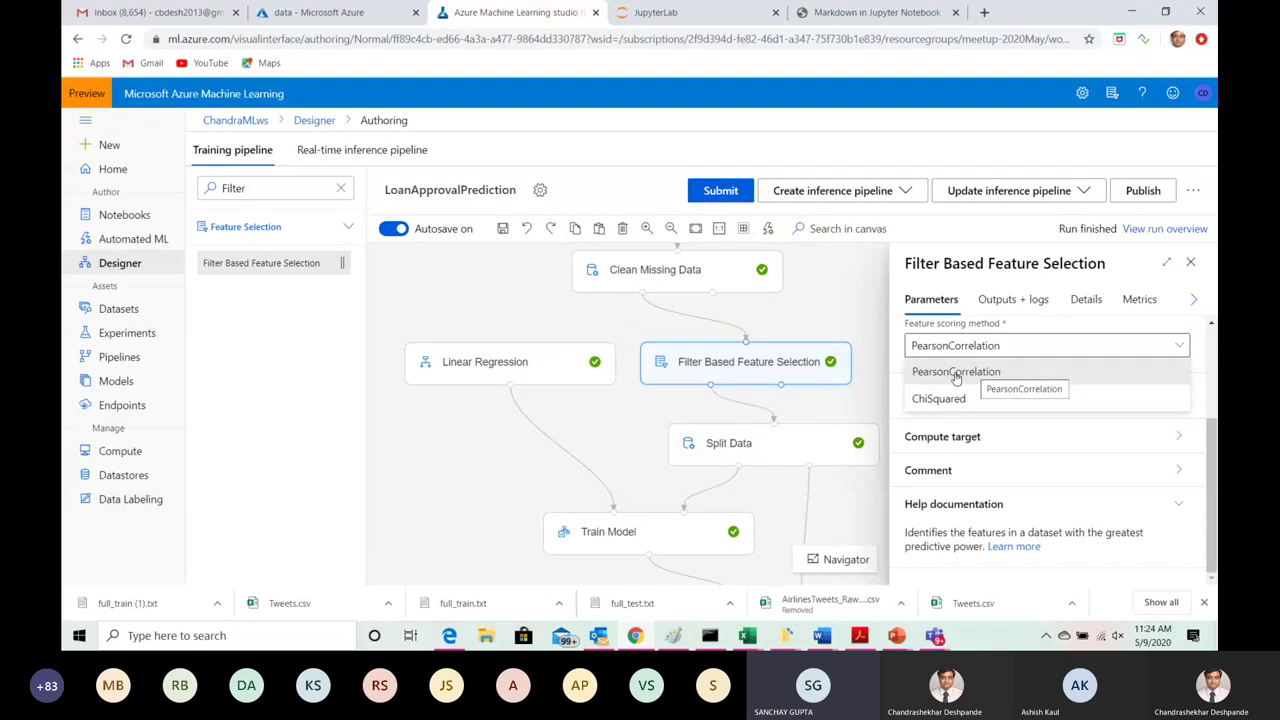
left_click(956, 373)
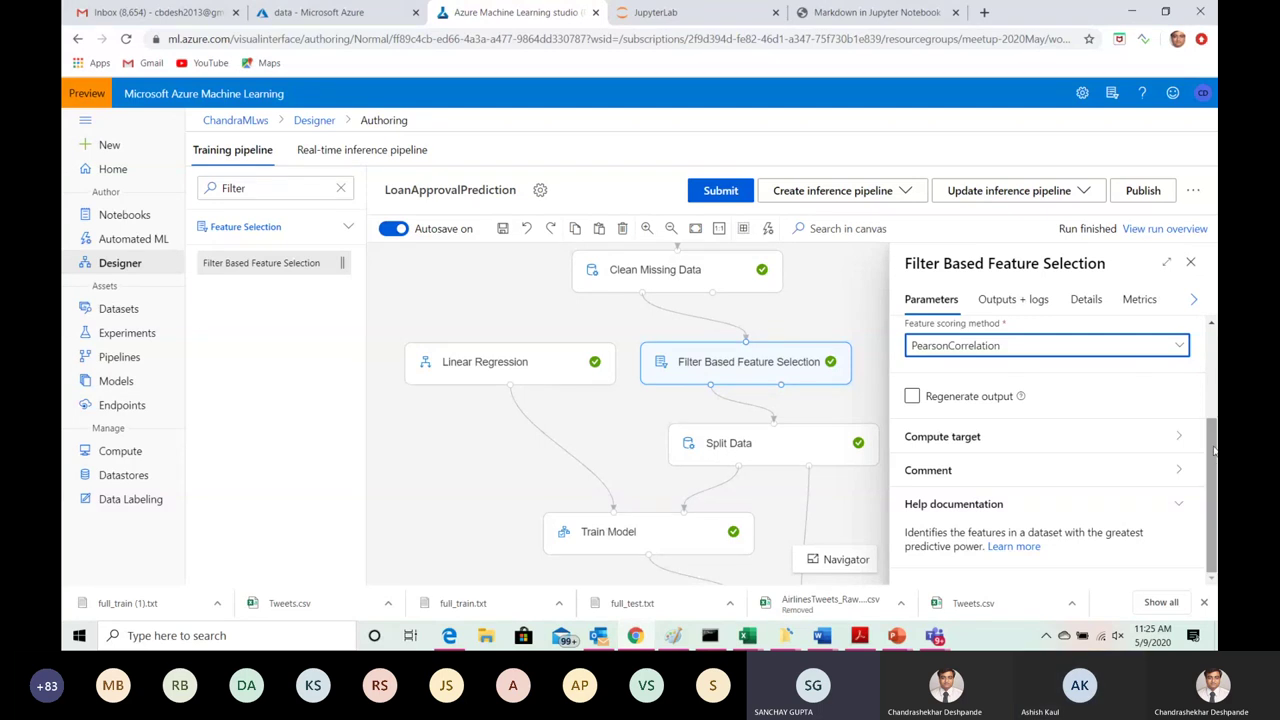
left_click(1017, 306)
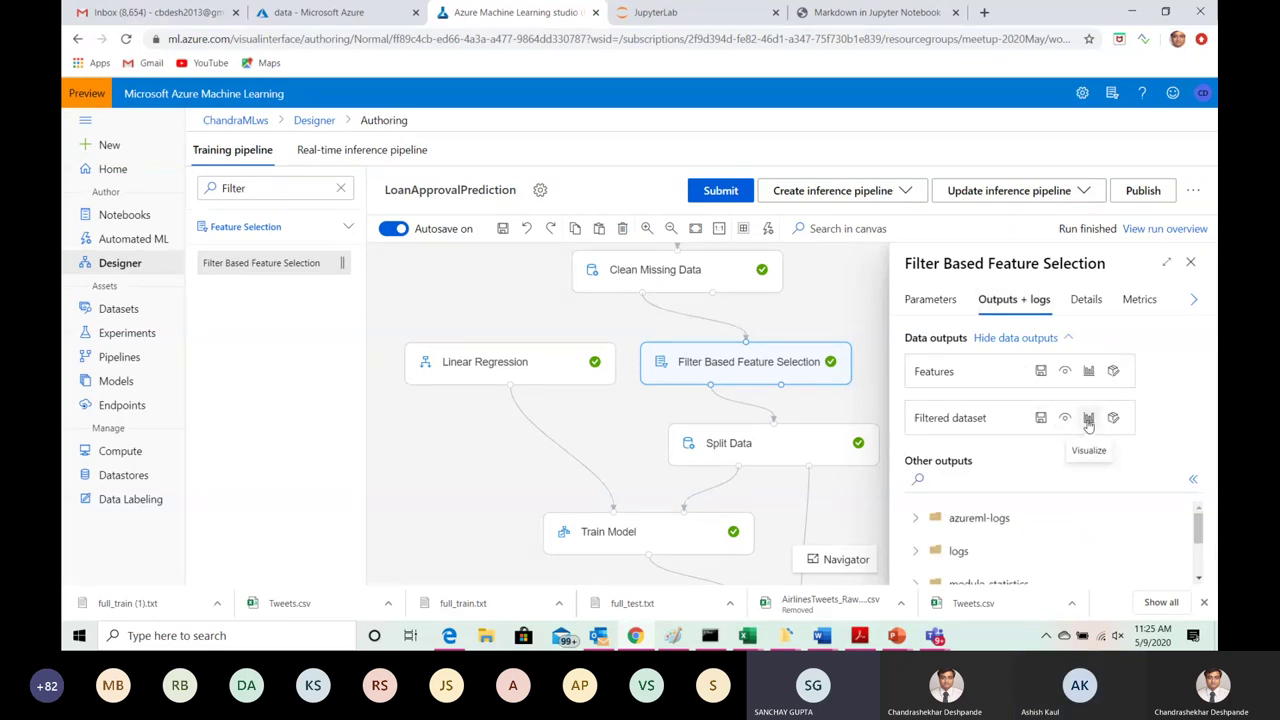
left_click(1088, 418)
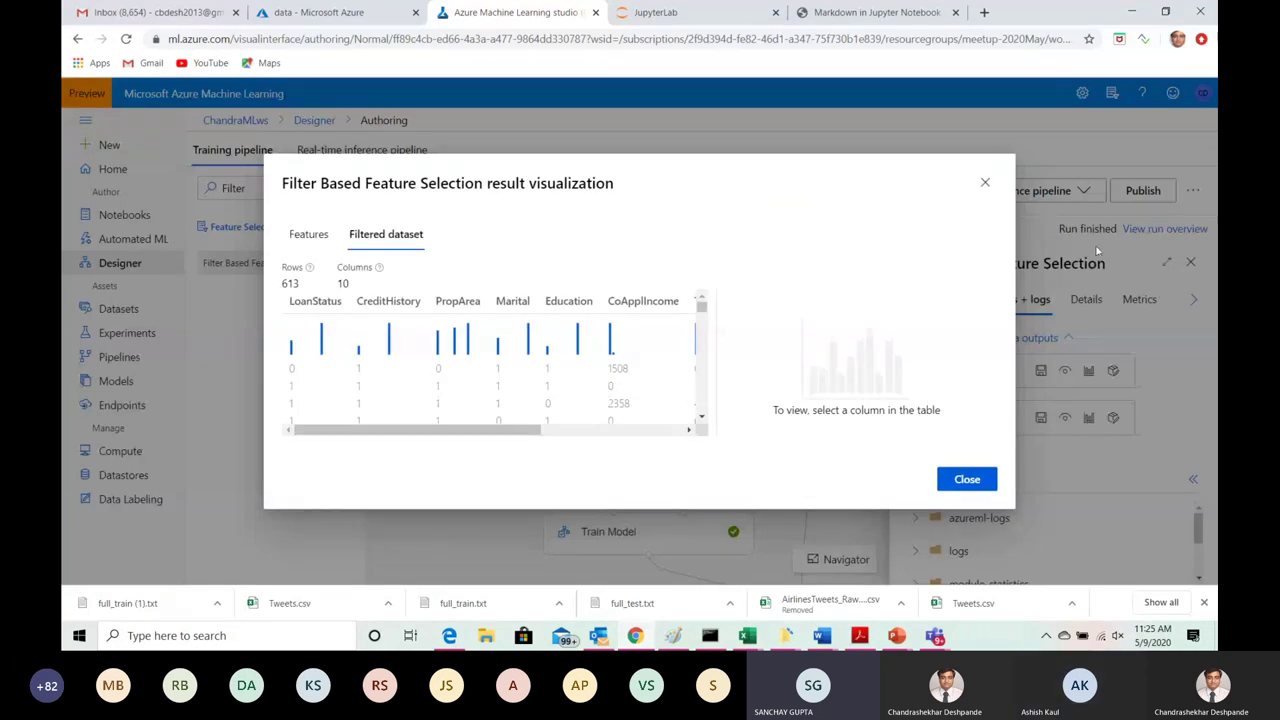
left_click(986, 185)
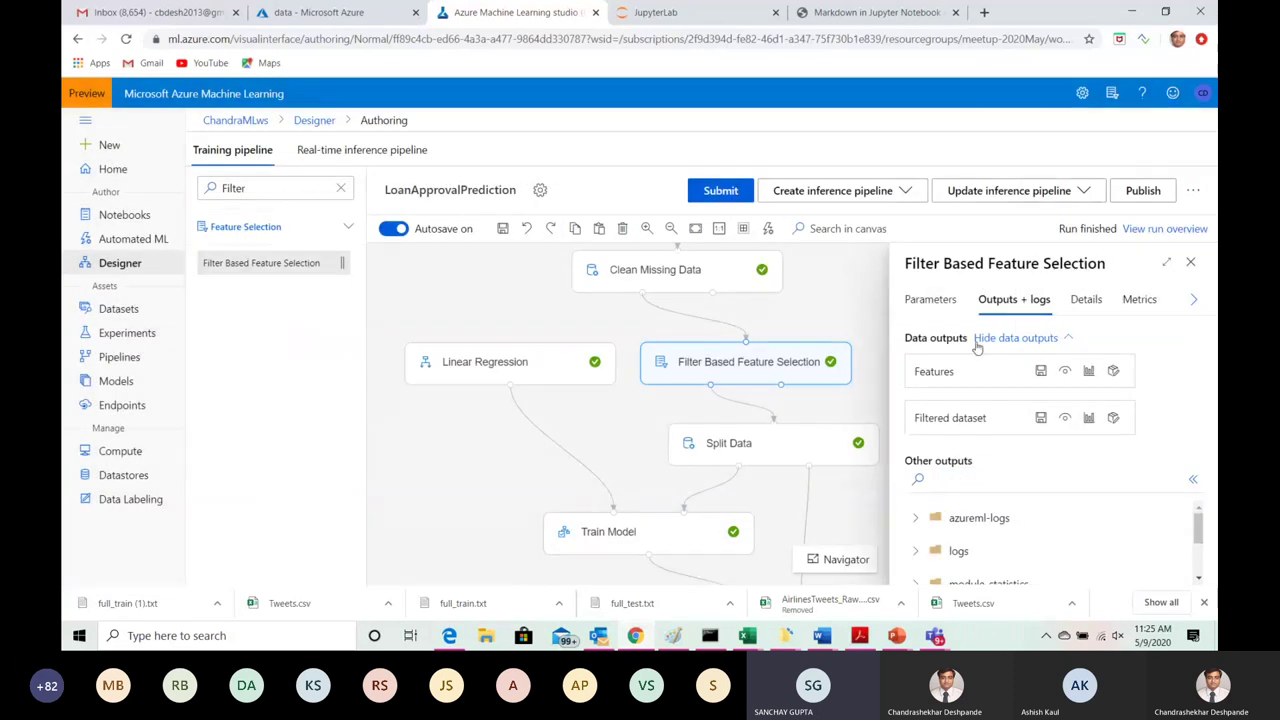
left_click(931, 303)
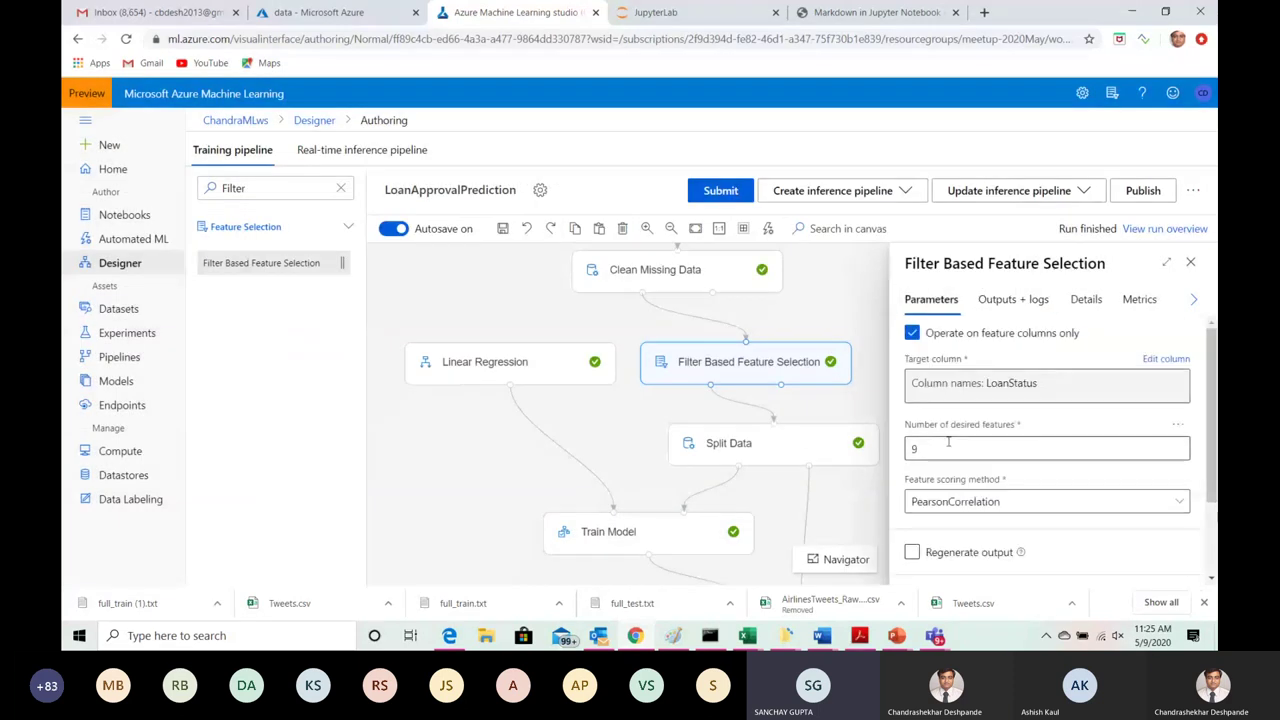
left_click_drag(930, 449, 904, 452)
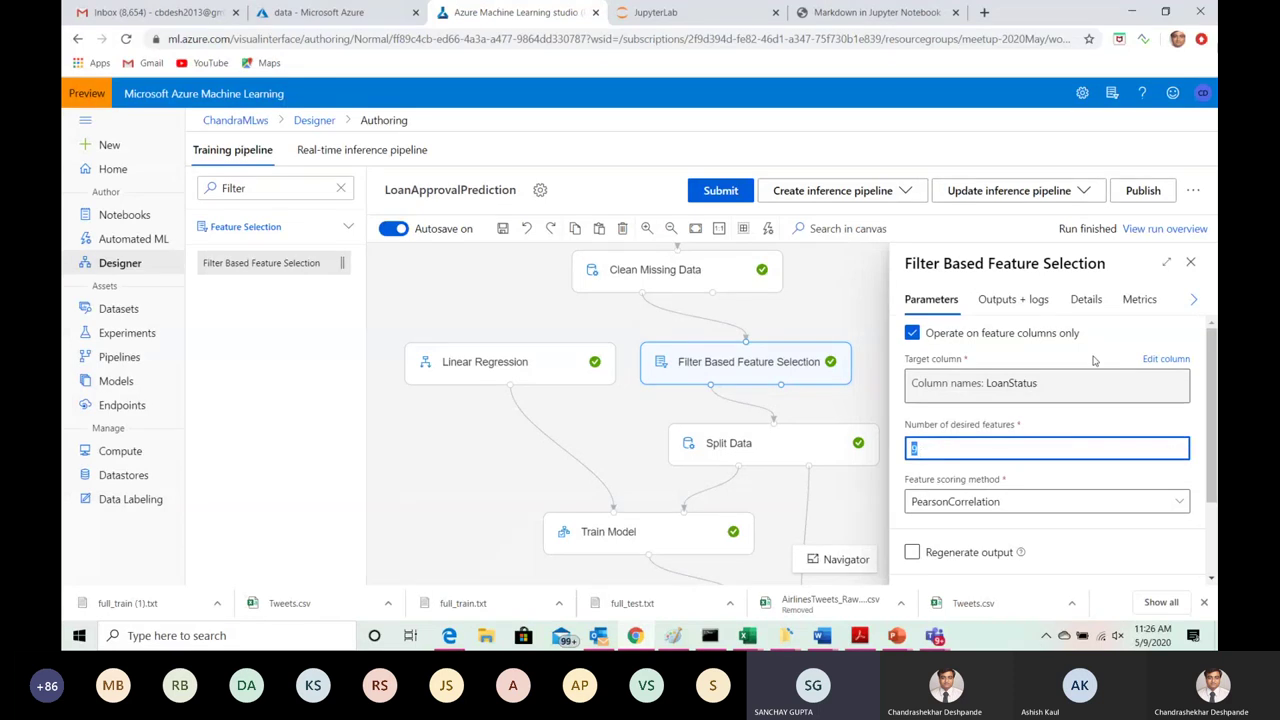
left_click(1023, 305)
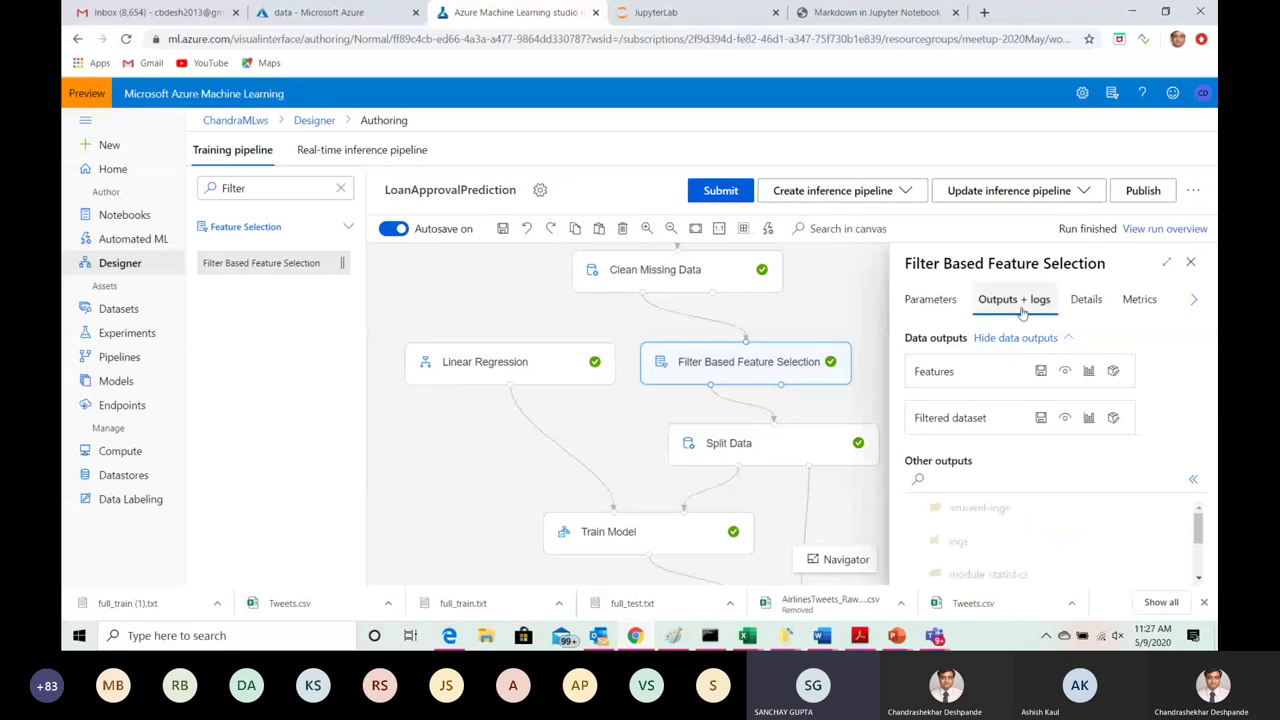
Step: Preview the 613-row, 10-column filtered dataset, inspect the Term column statistics, then close the preview
left_click(1088, 417)
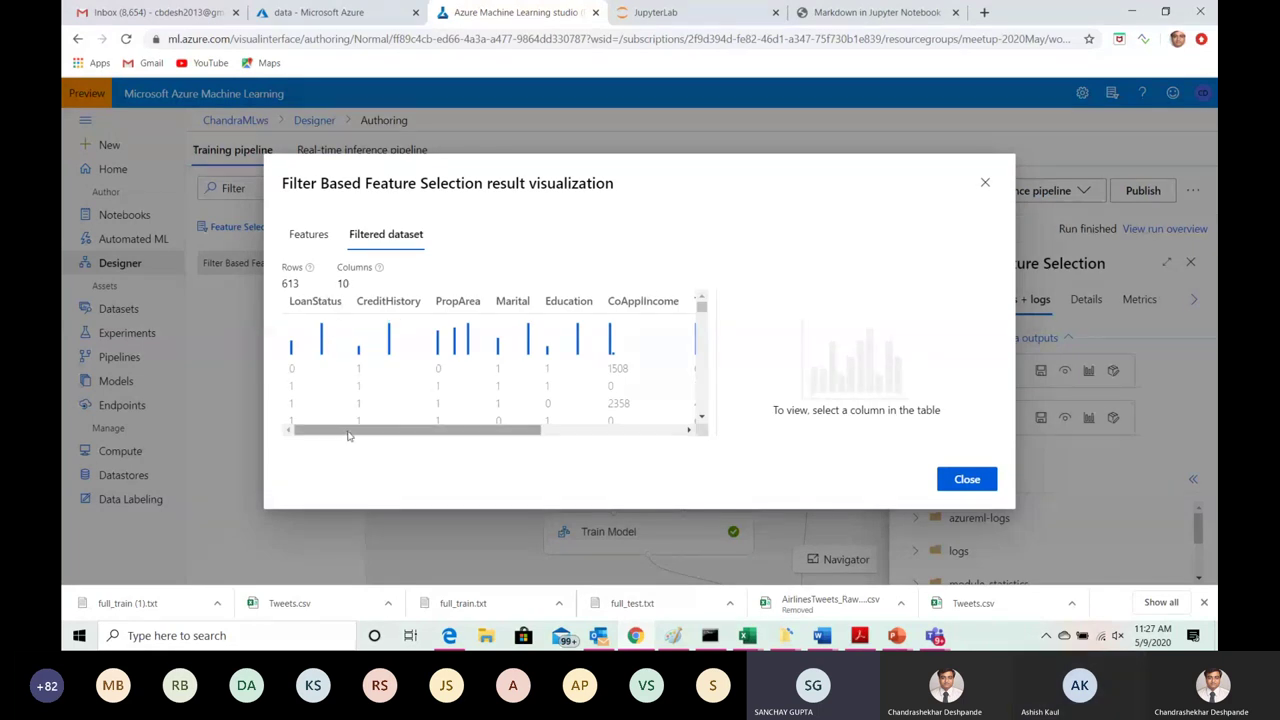
left_click_drag(338, 430, 575, 438)
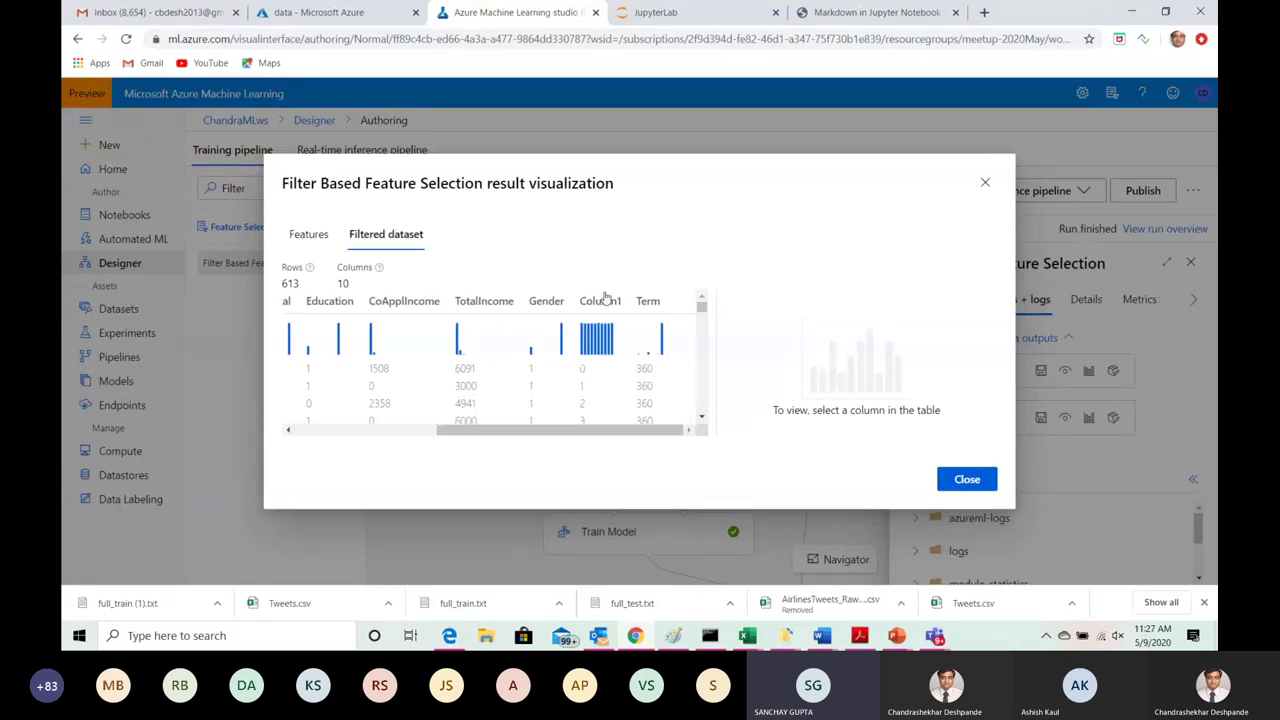
mouse_move(604, 437)
left_mouse_down()
mouse_move(366, 438)
mouse_move(624, 431)
left_mouse_up()
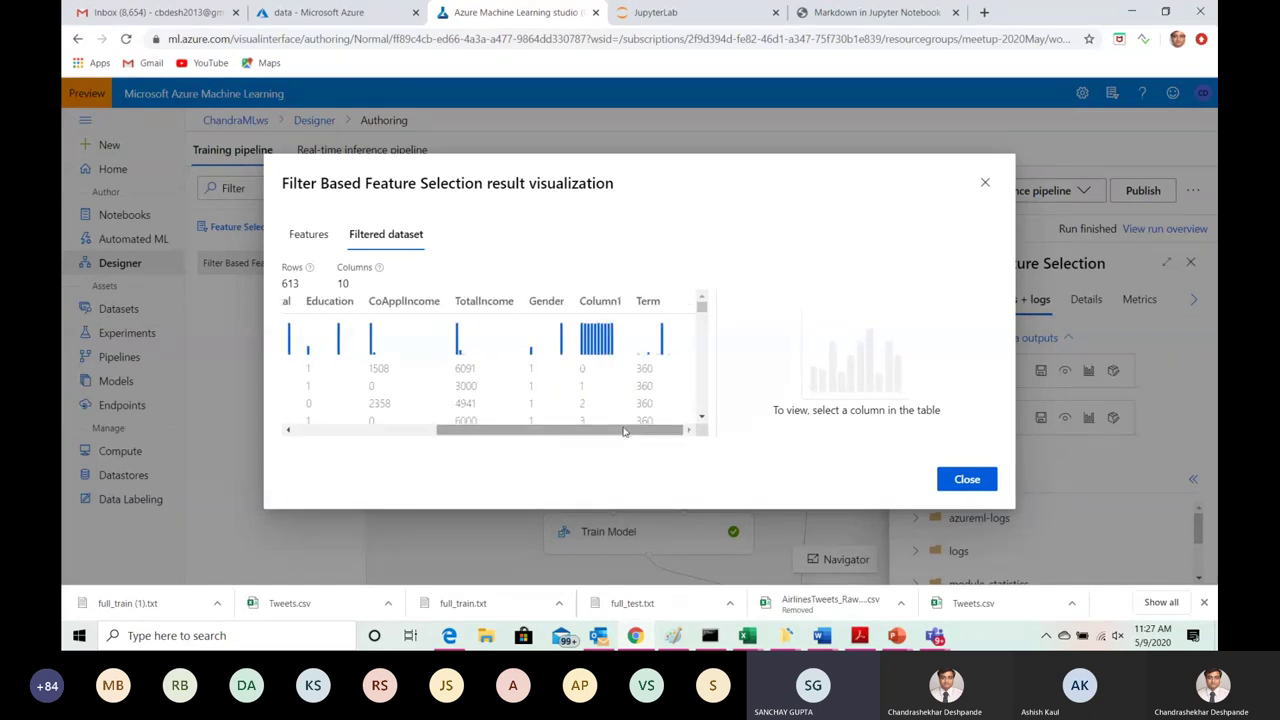
left_click(648, 302)
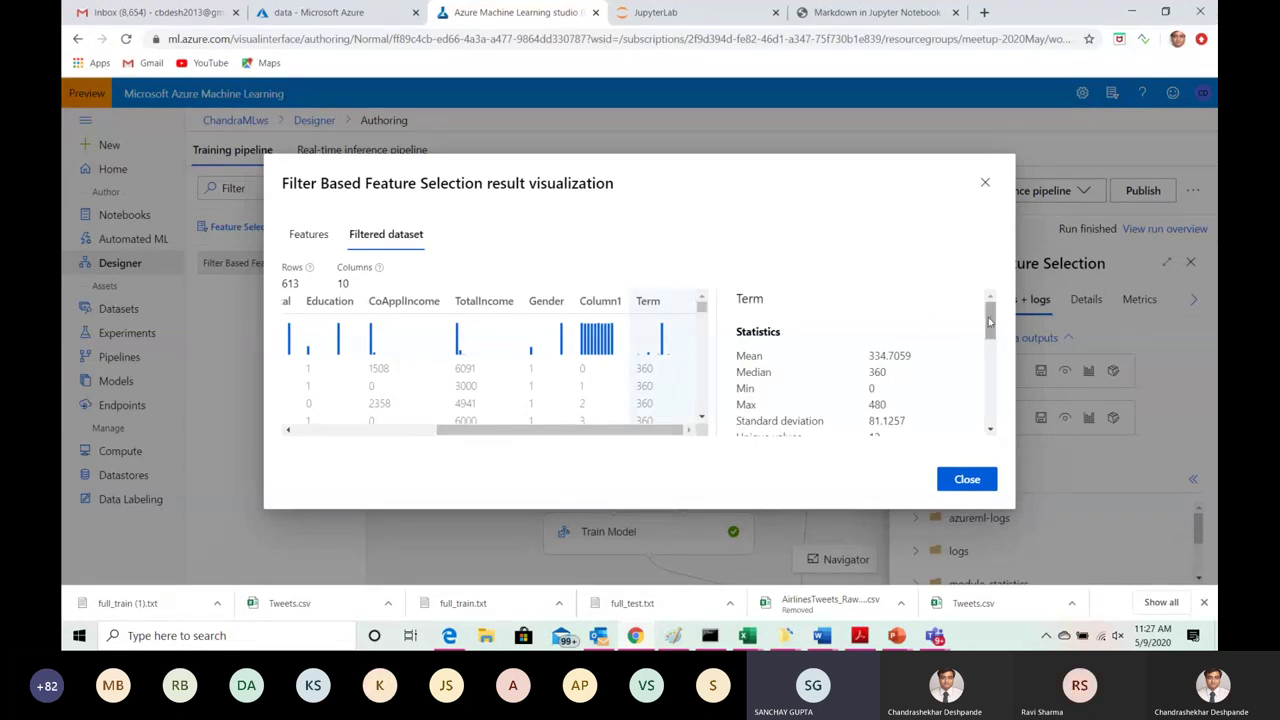
left_click_drag(990, 320, 990, 340)
scroll(990, 340, "down", 3)
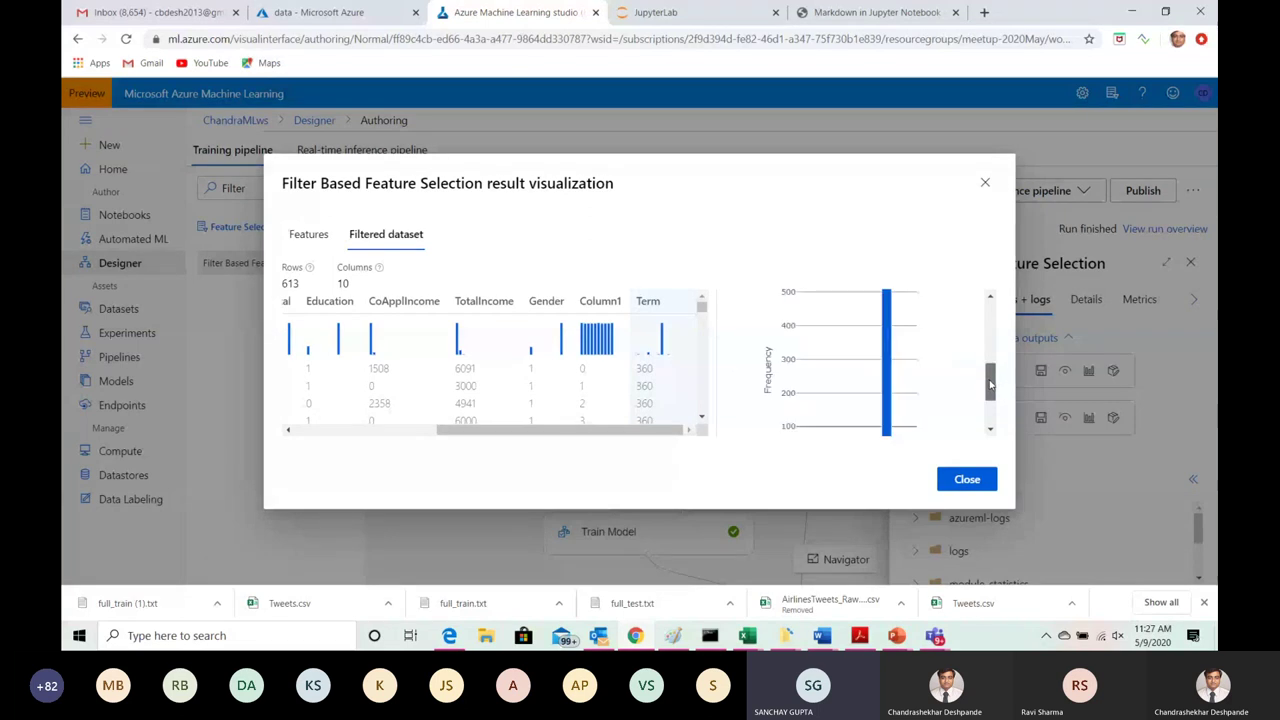
scroll(990, 340, "up", 3)
left_click_drag(990, 340, 990, 320)
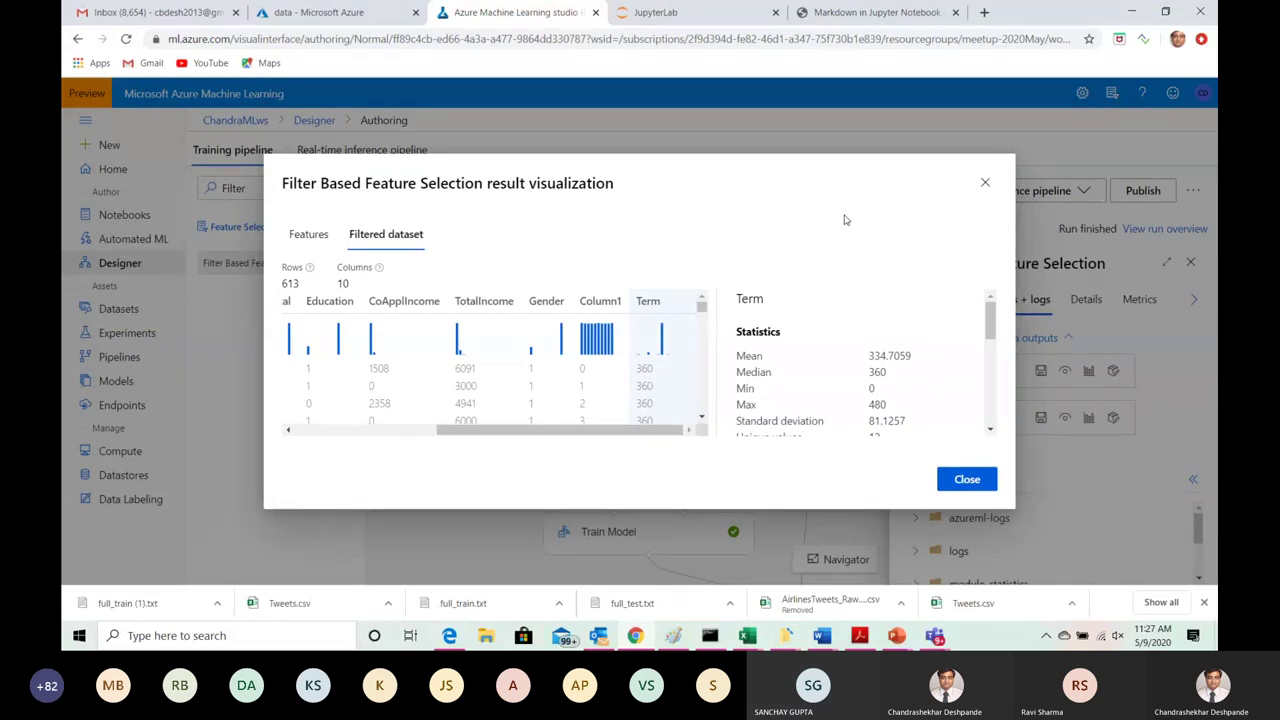
left_click(986, 183)
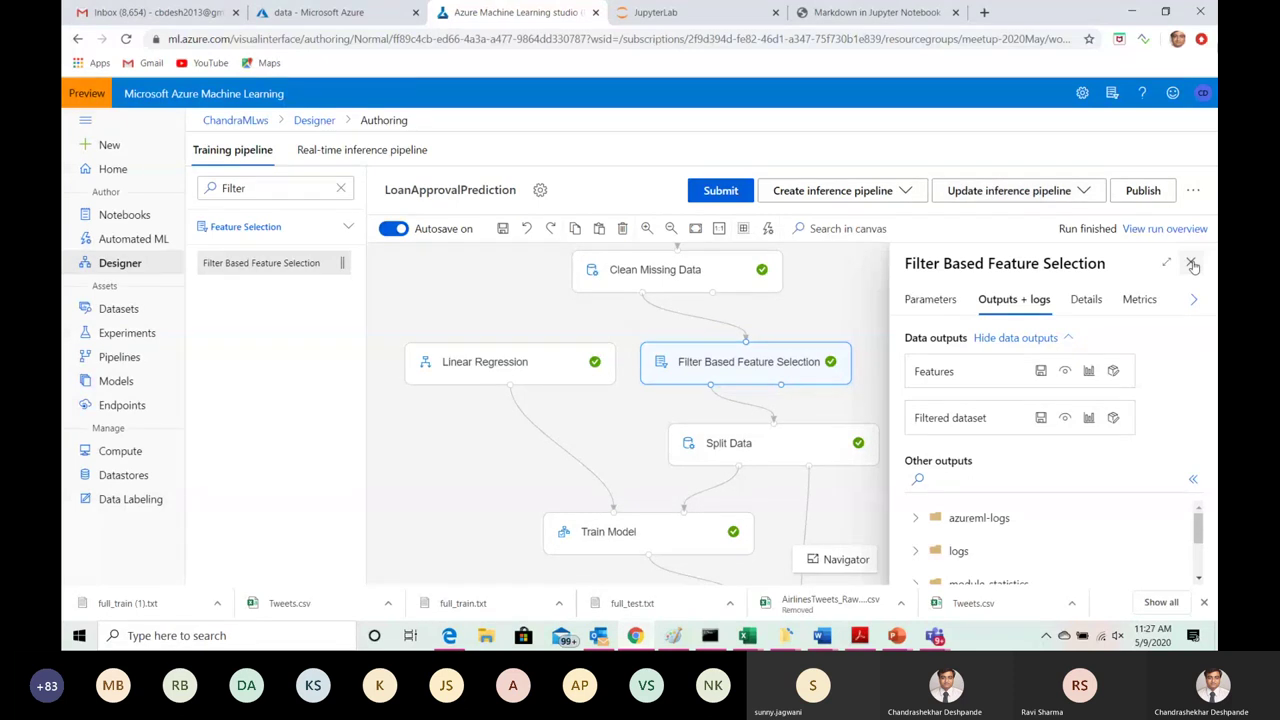
Step: Switch to the Split Data module's details and change the module search to 'Split'
left_click(1191, 263)
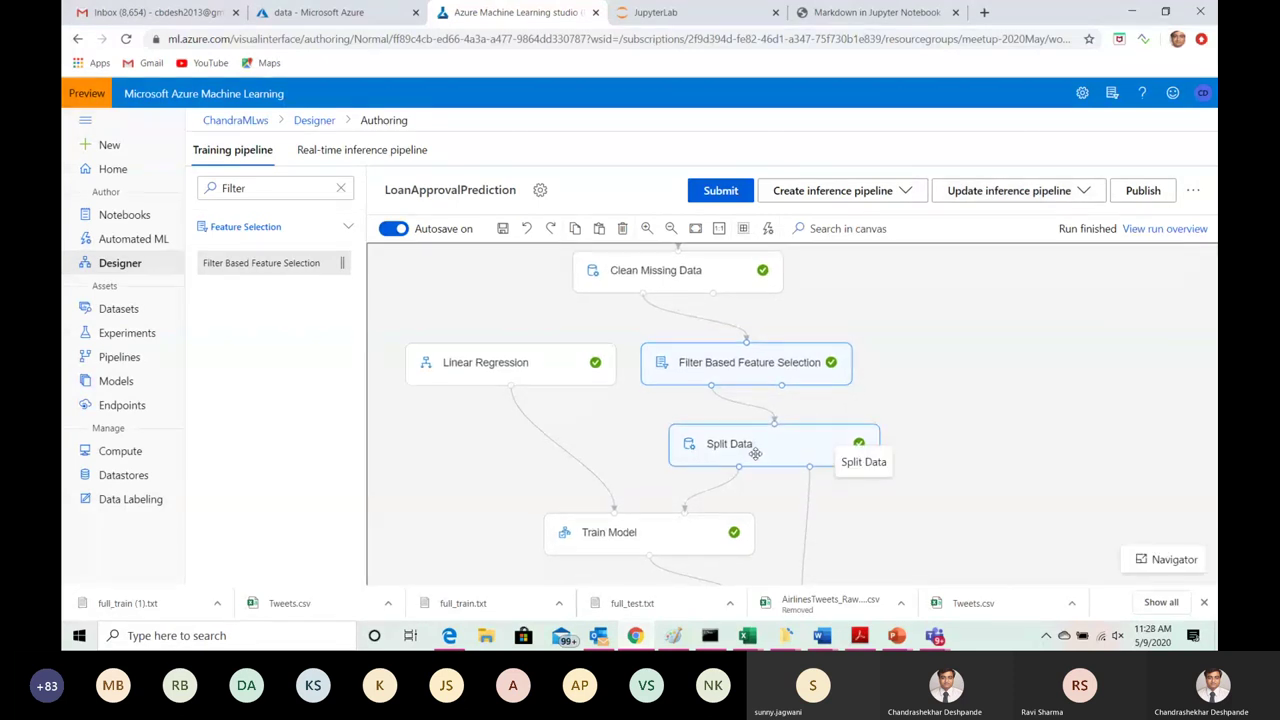
left_click(755, 453)
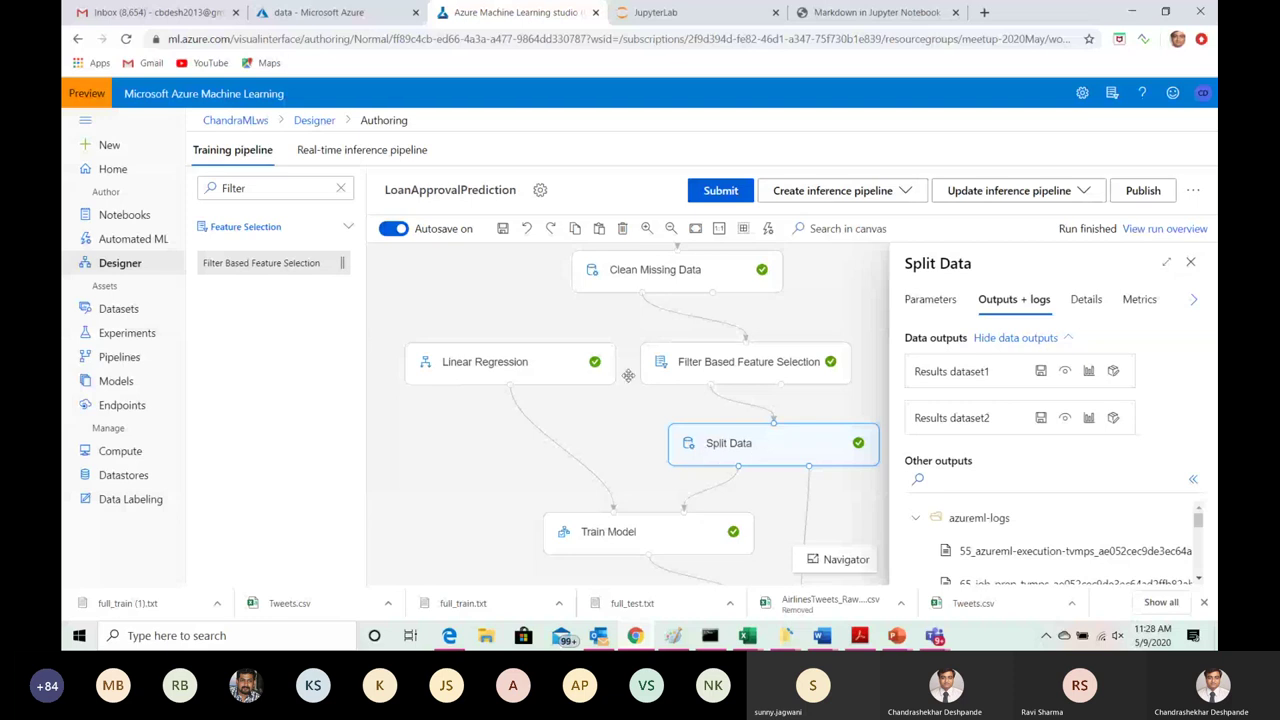
left_click(254, 189)
key("BackSpace")
key("BackSpace")
key("BackSpace")
key("BackSpace")
key("BackSpace")
key("BackSpace")
type("Split")
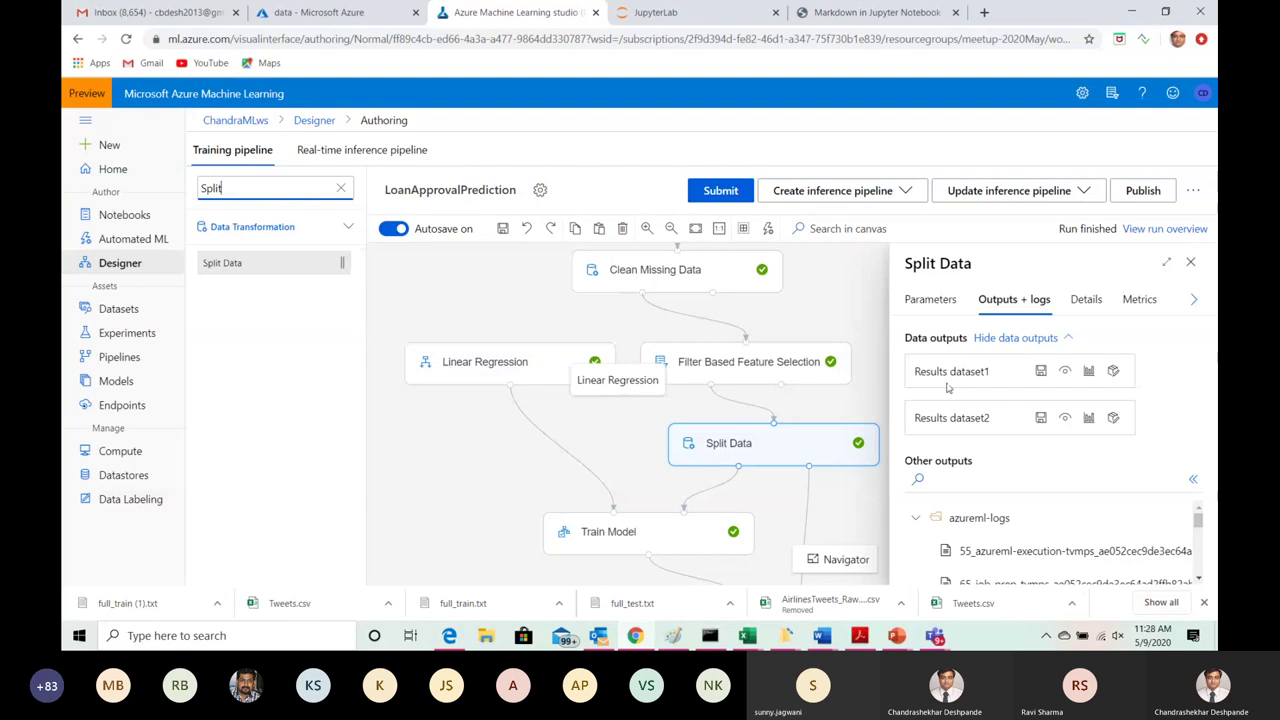
left_click(933, 300)
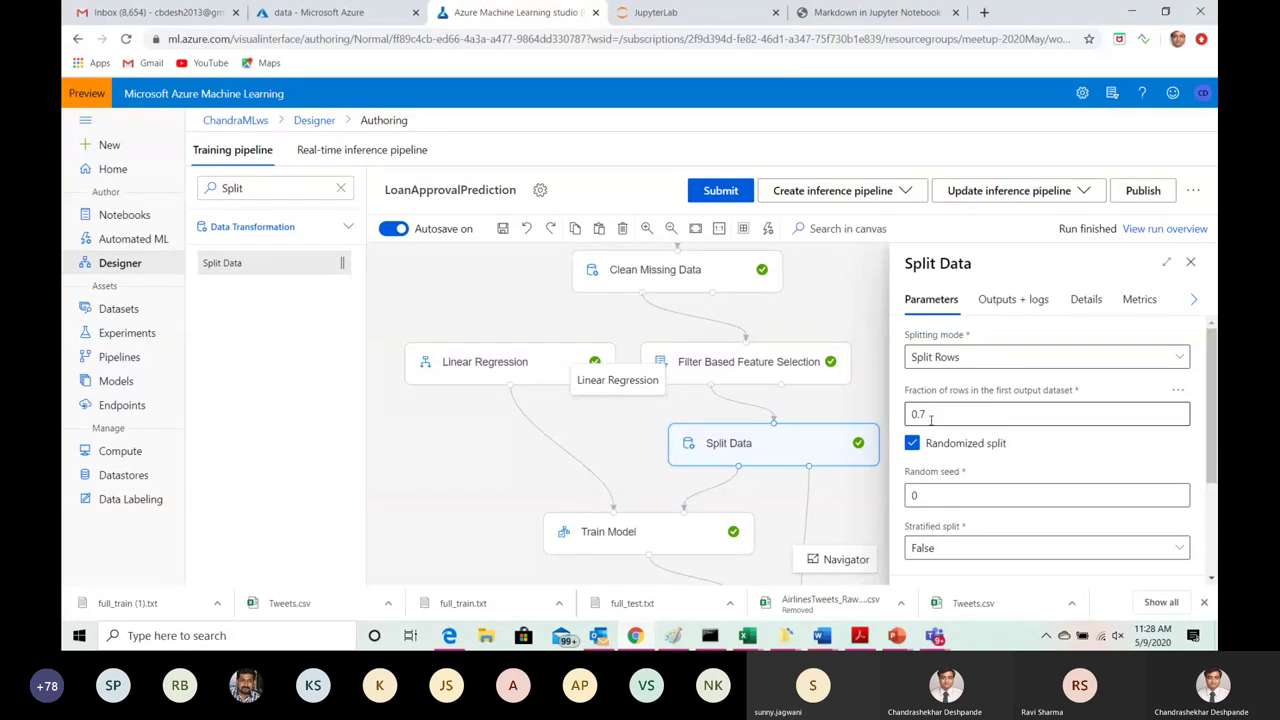
Step: Review Split Data's 0.7 randomized fraction and seed 0, then view Results dataset1 and dataset2
left_click_drag(1215, 373, 1215, 401)
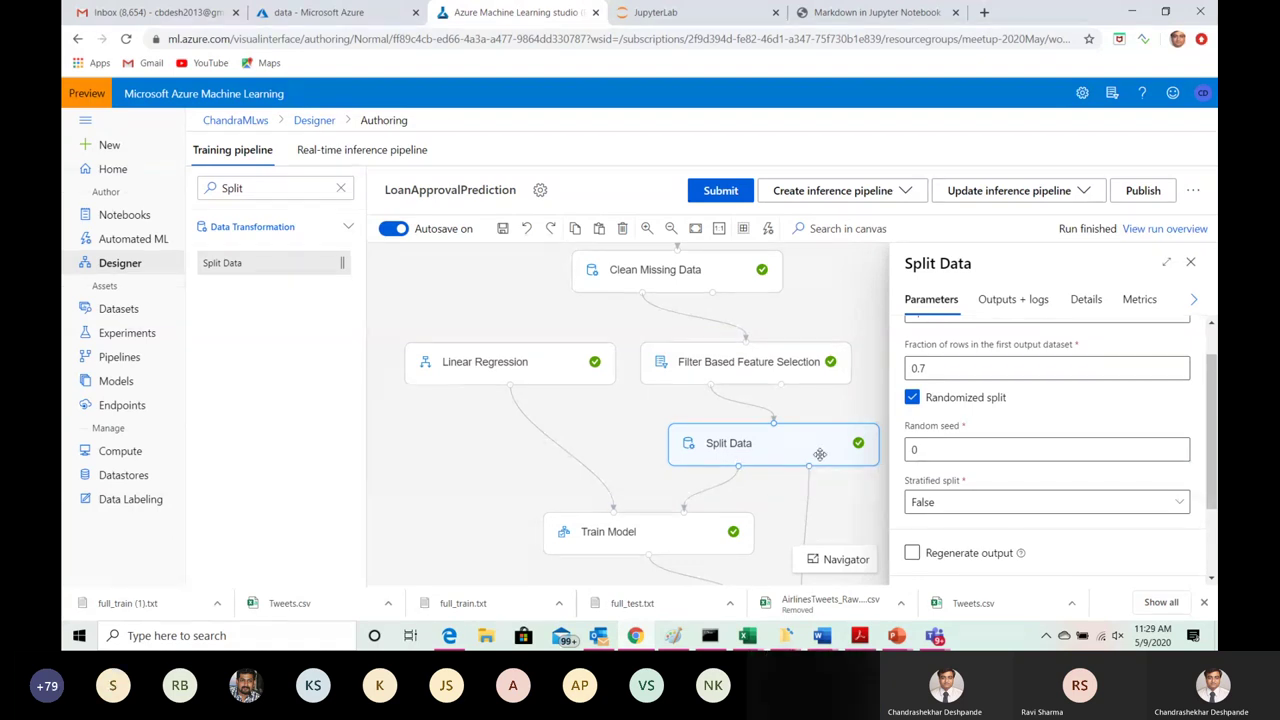
left_click(1014, 305)
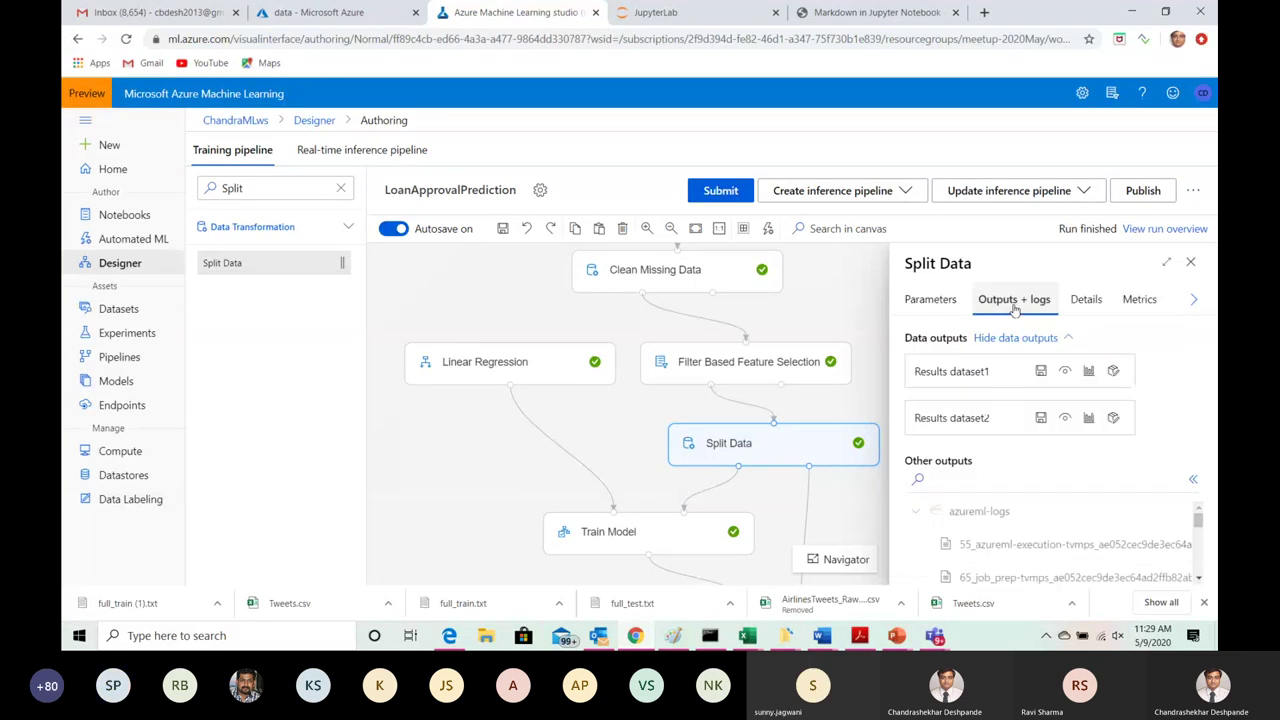
left_click(1088, 374)
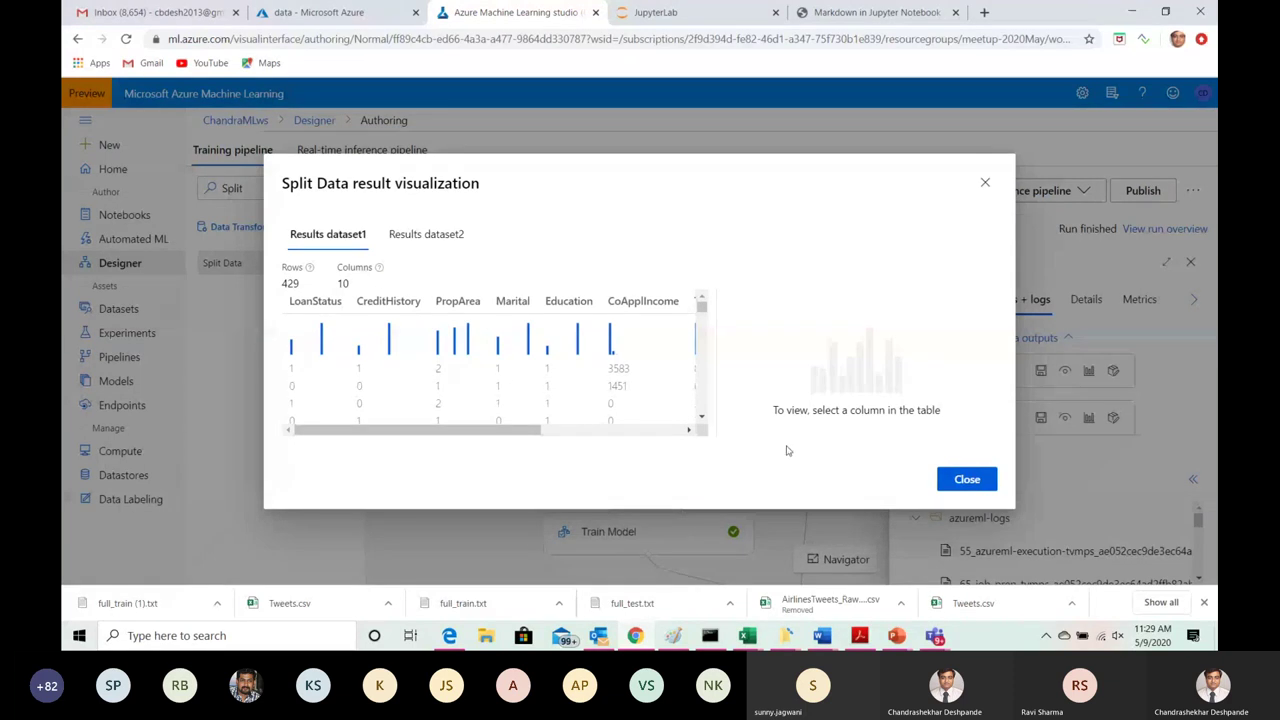
left_click(429, 239)
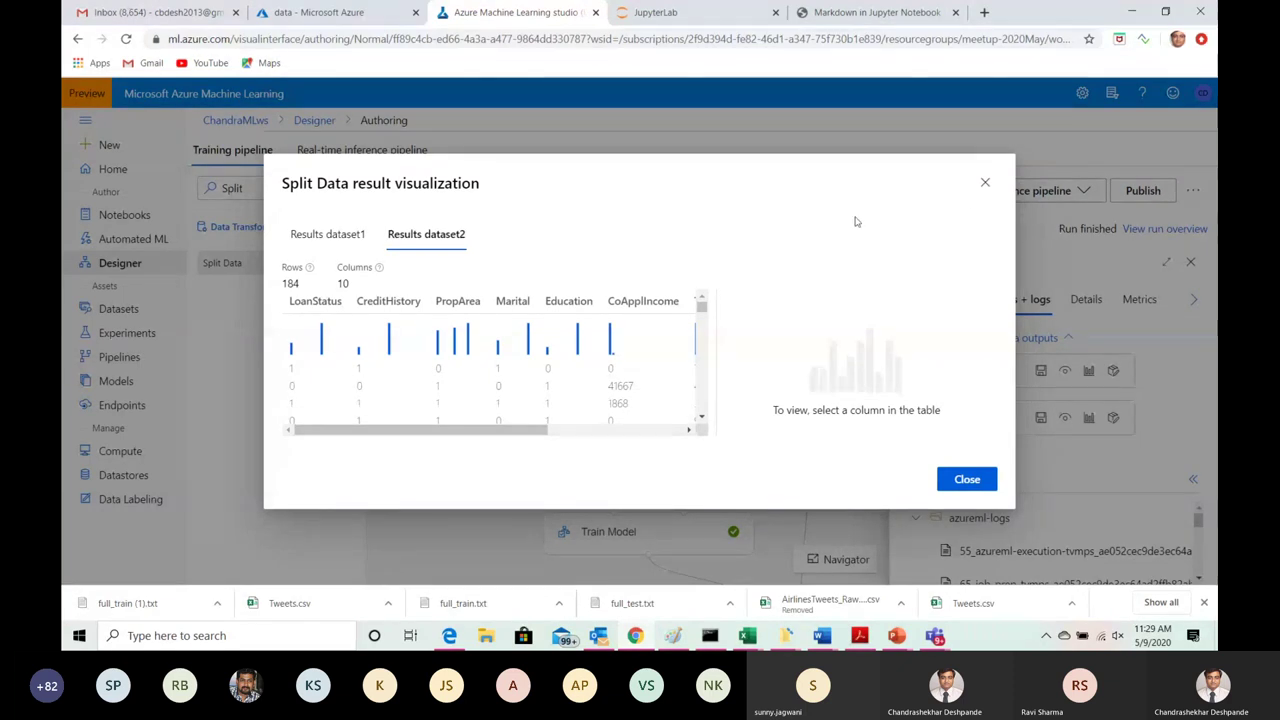
left_click(985, 186)
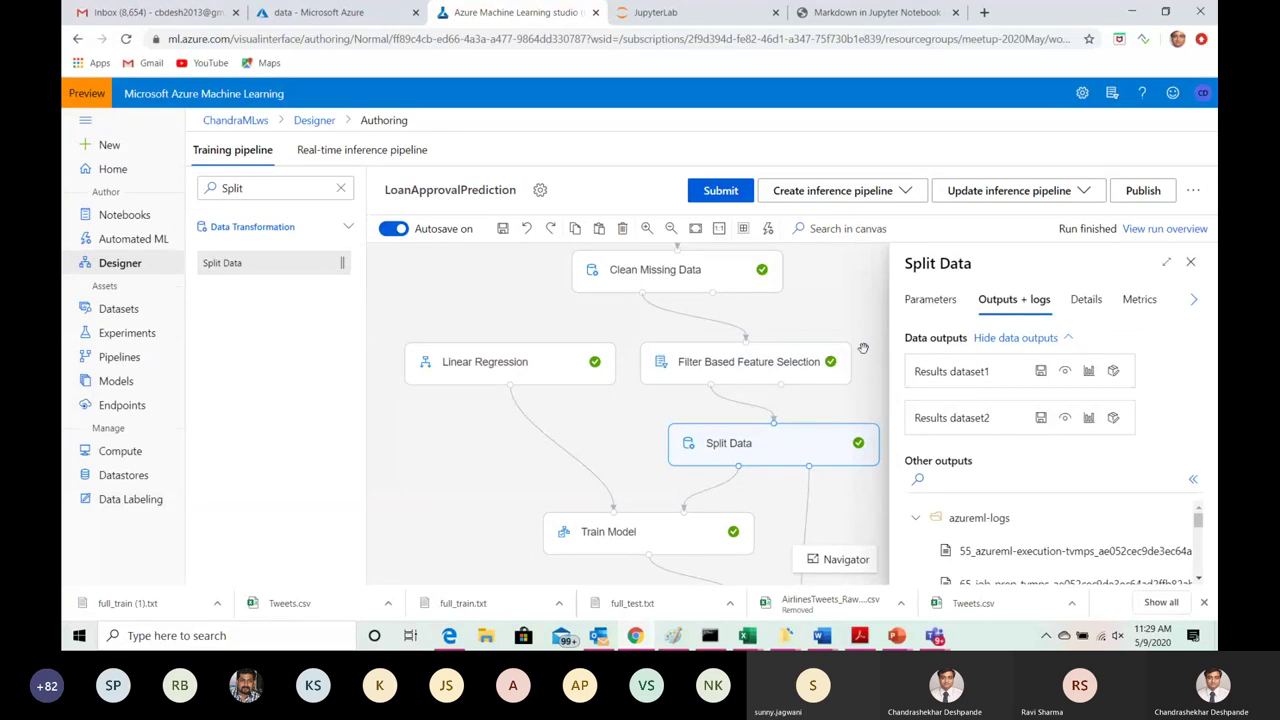
left_click(931, 299)
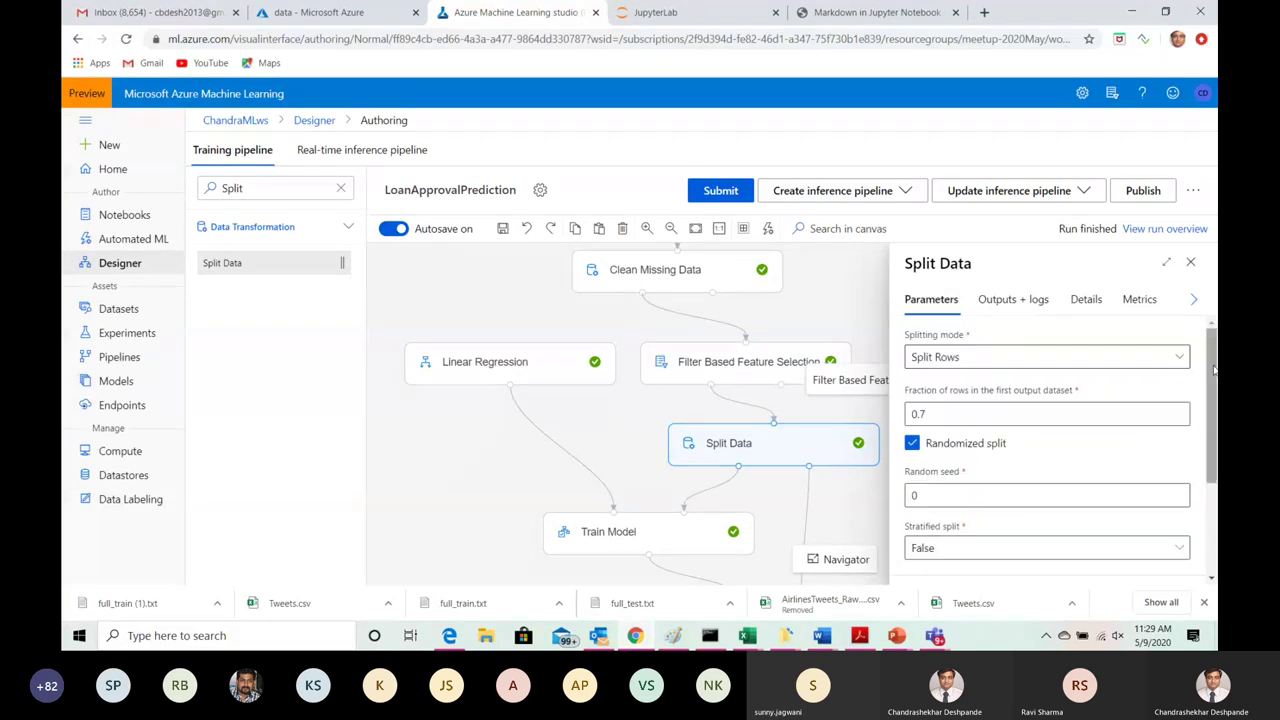
mouse_move(1213, 357)
left_mouse_down()
mouse_move(1214, 389)
mouse_move(1214, 378)
left_mouse_up()
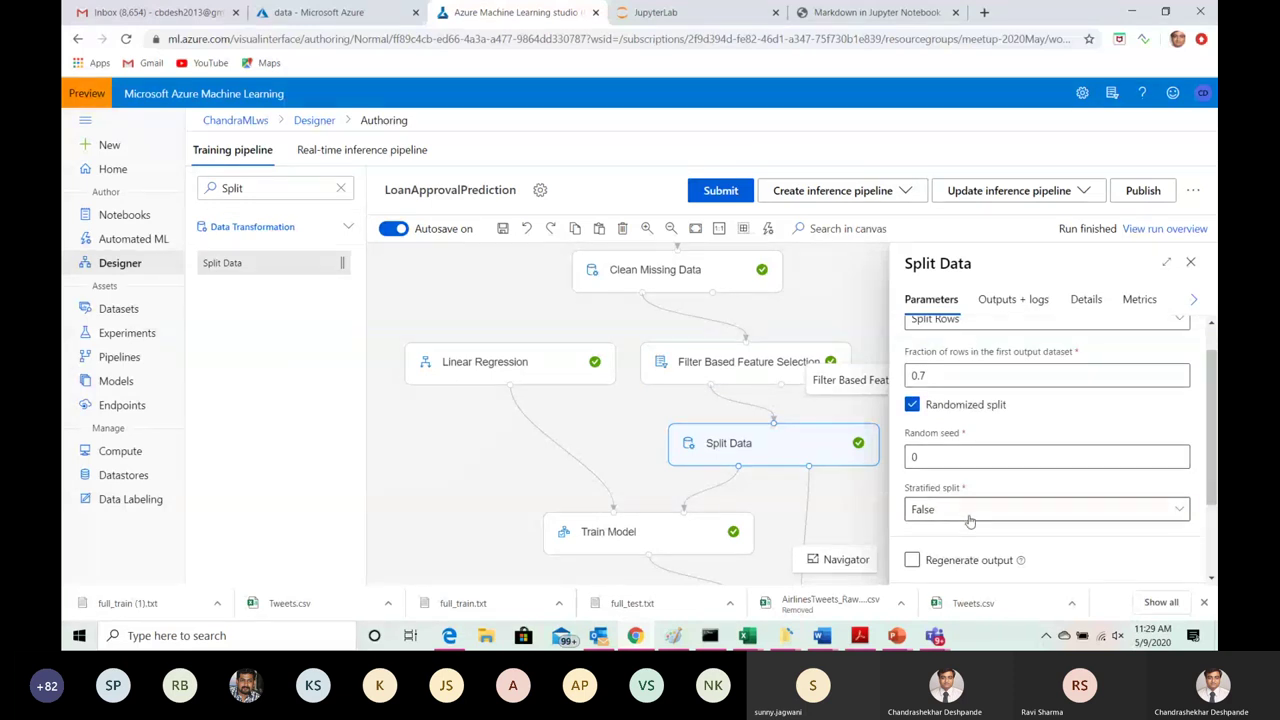
Step: Check that Train Model uses LoanStatus as its label column, then close the settings panel
left_click_drag(1212, 420, 1212, 392)
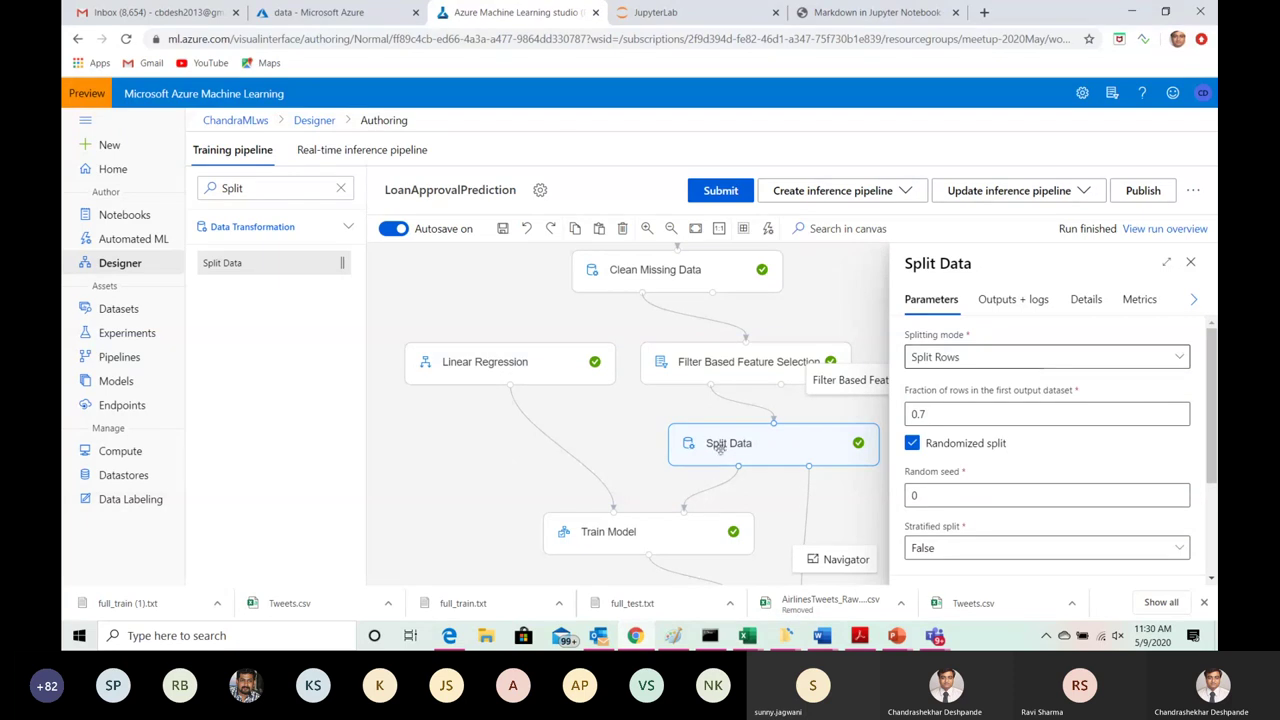
left_click(610, 530)
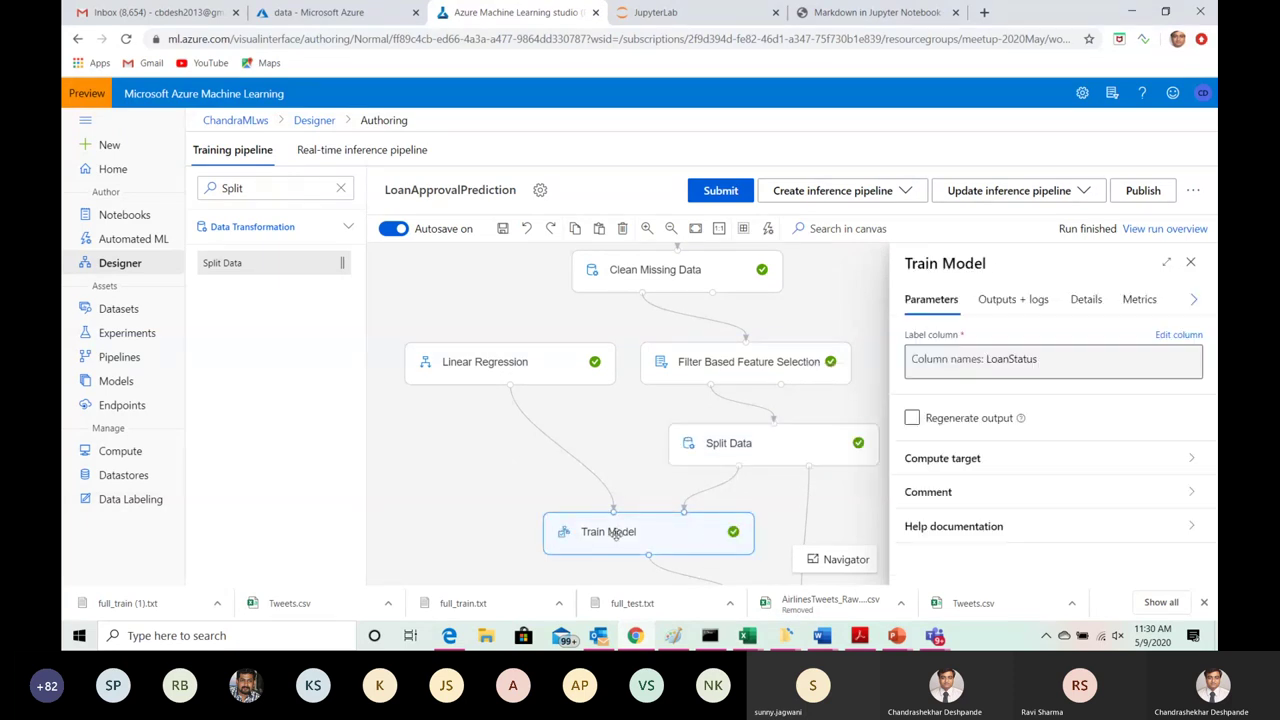
left_click(1190, 262)
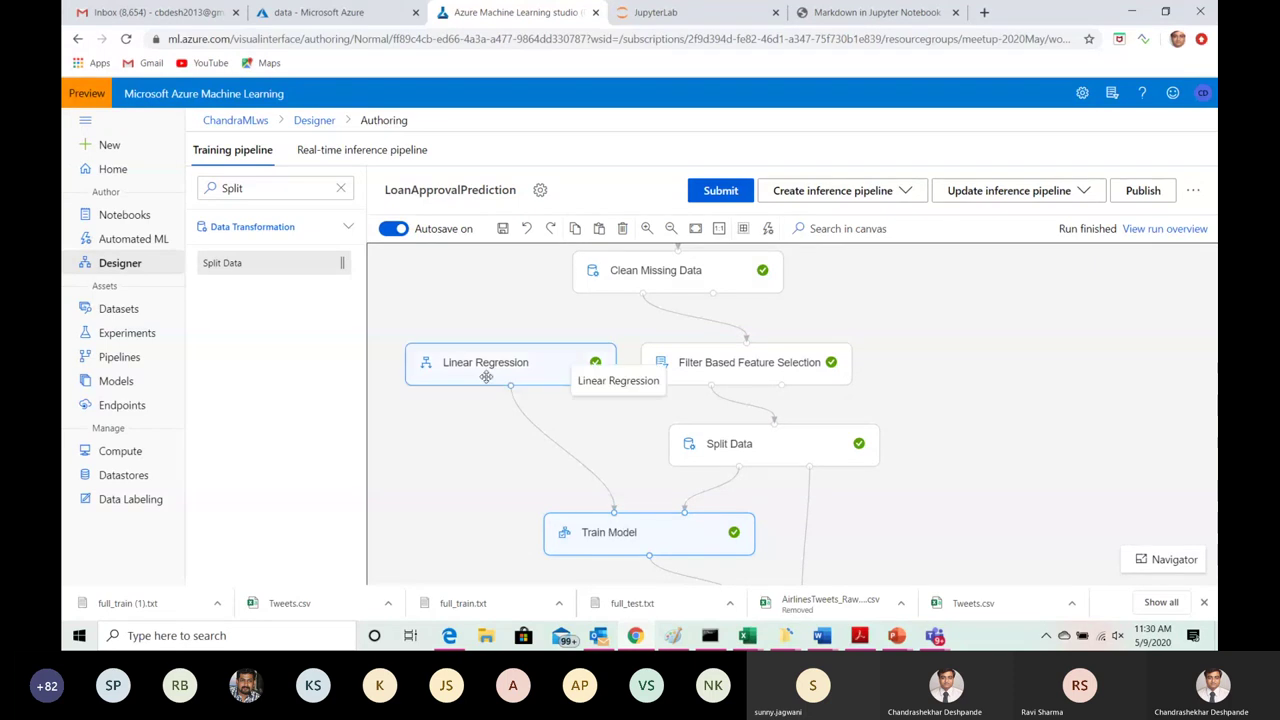
Step: Replace the module search 'Split' with 'Lin', then clear the search entirely
left_click(252, 189)
double_click(252, 189)
type("Lin")
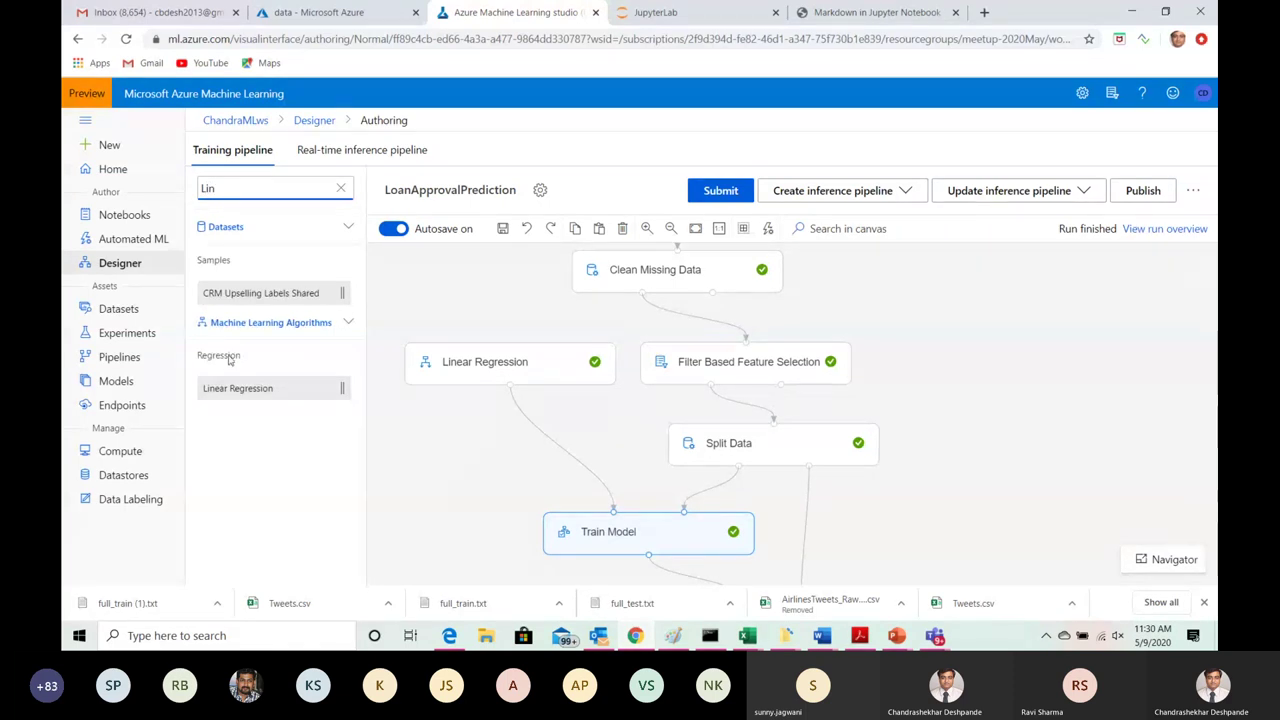
left_click(342, 191)
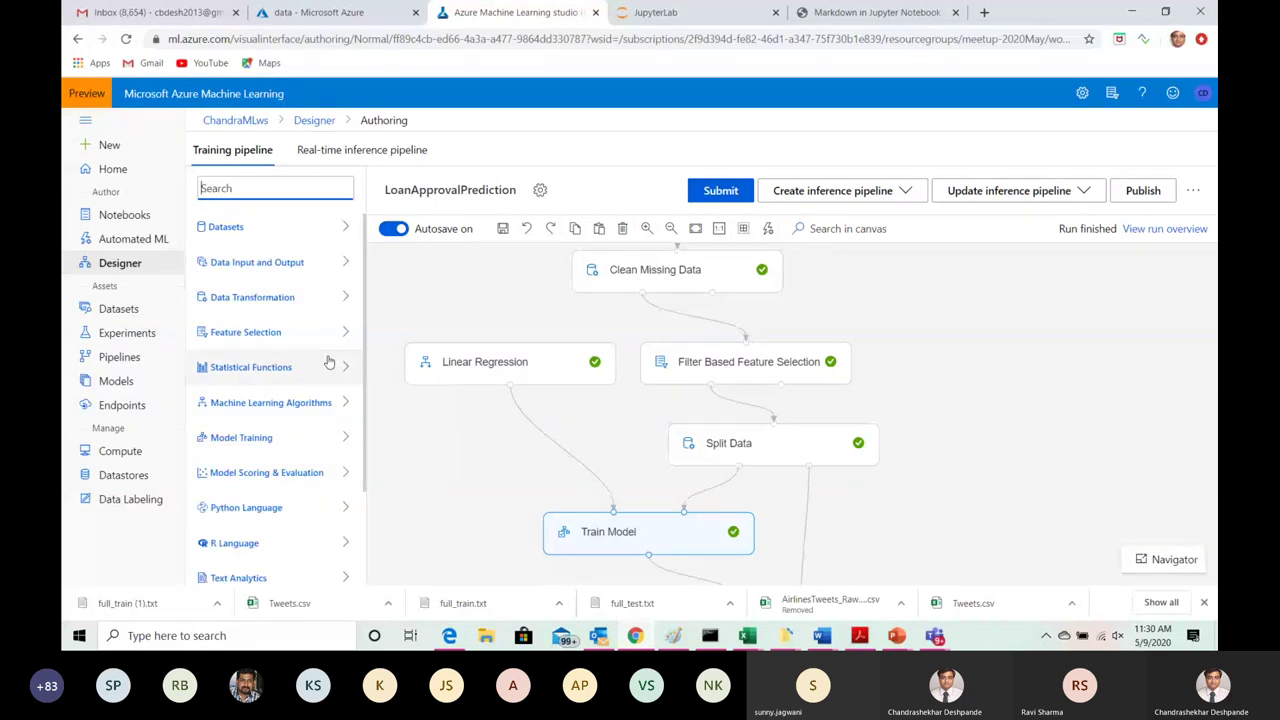
Step: Expand Machine Learning Algorithms and browse its regression, clustering and classification modules
left_click(297, 410)
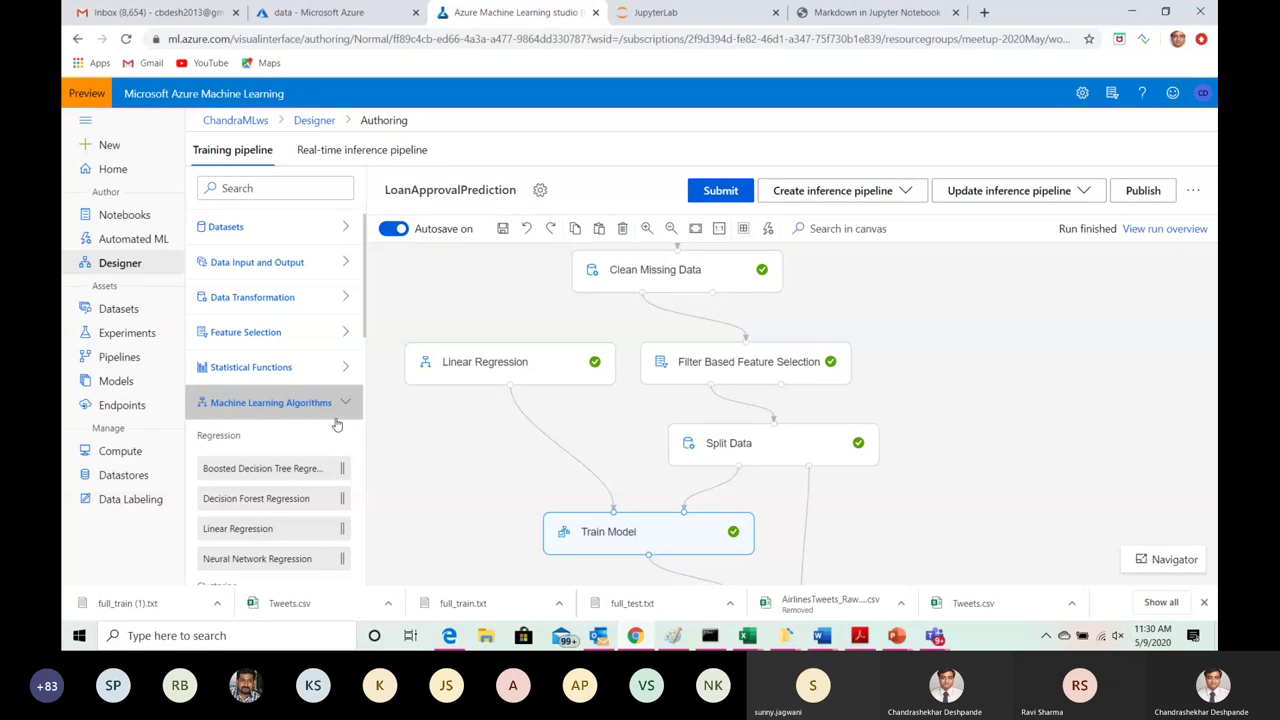
left_click_drag(367, 301, 367, 365)
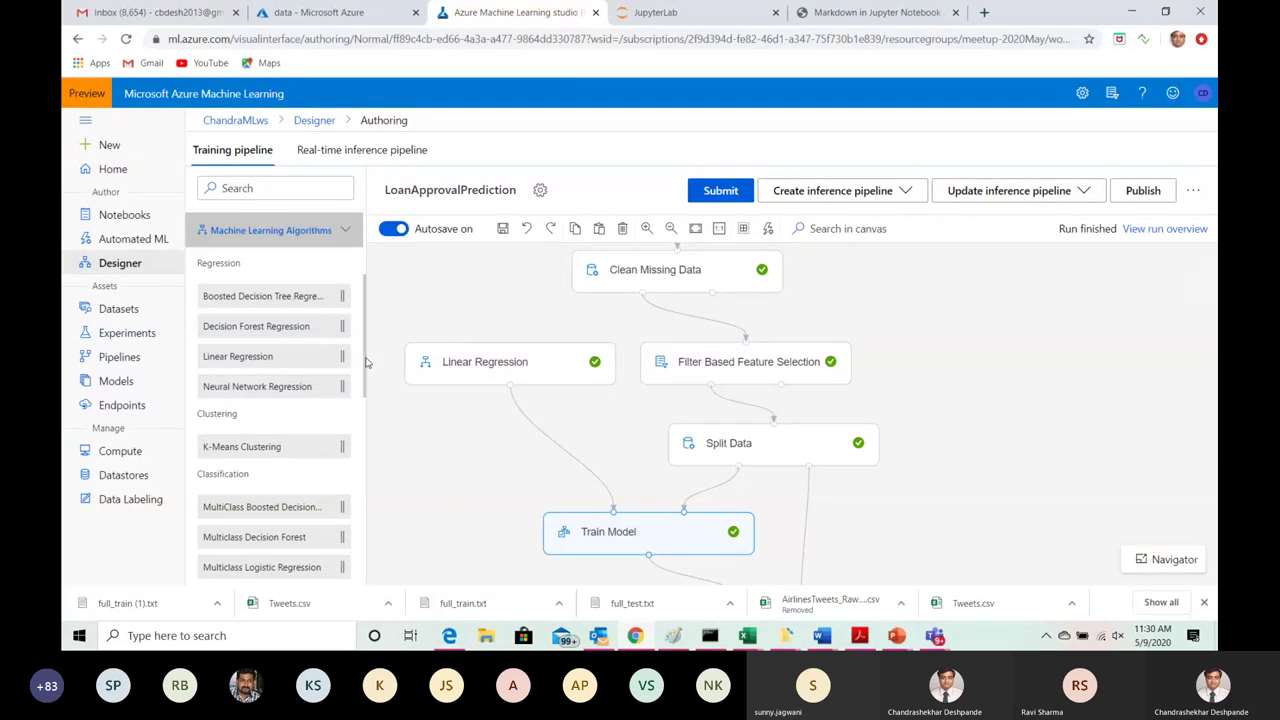
mouse_move(245, 355)
mouse_move(366, 316)
left_mouse_down()
mouse_move(369, 428)
mouse_move(366, 291)
mouse_move(371, 331)
left_mouse_up()
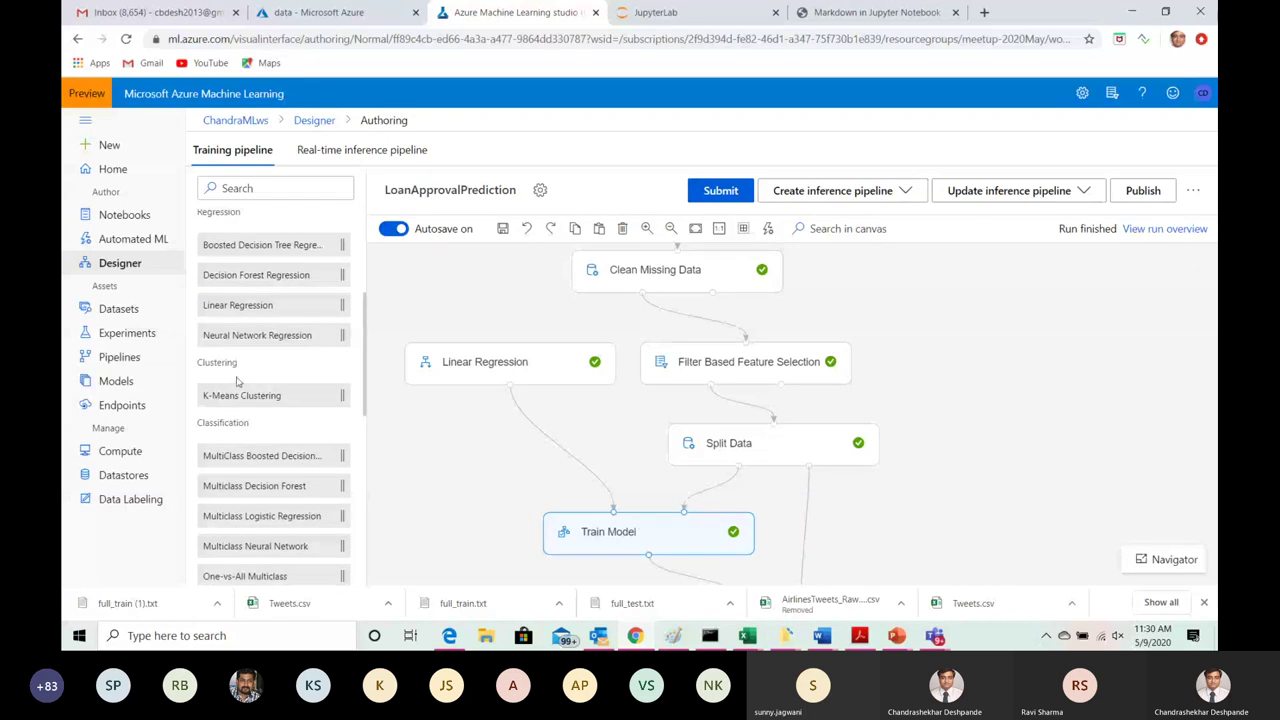
mouse_move(283, 543)
mouse_move(368, 361)
left_mouse_down()
mouse_move(368, 318)
mouse_move(366, 340)
left_mouse_up()
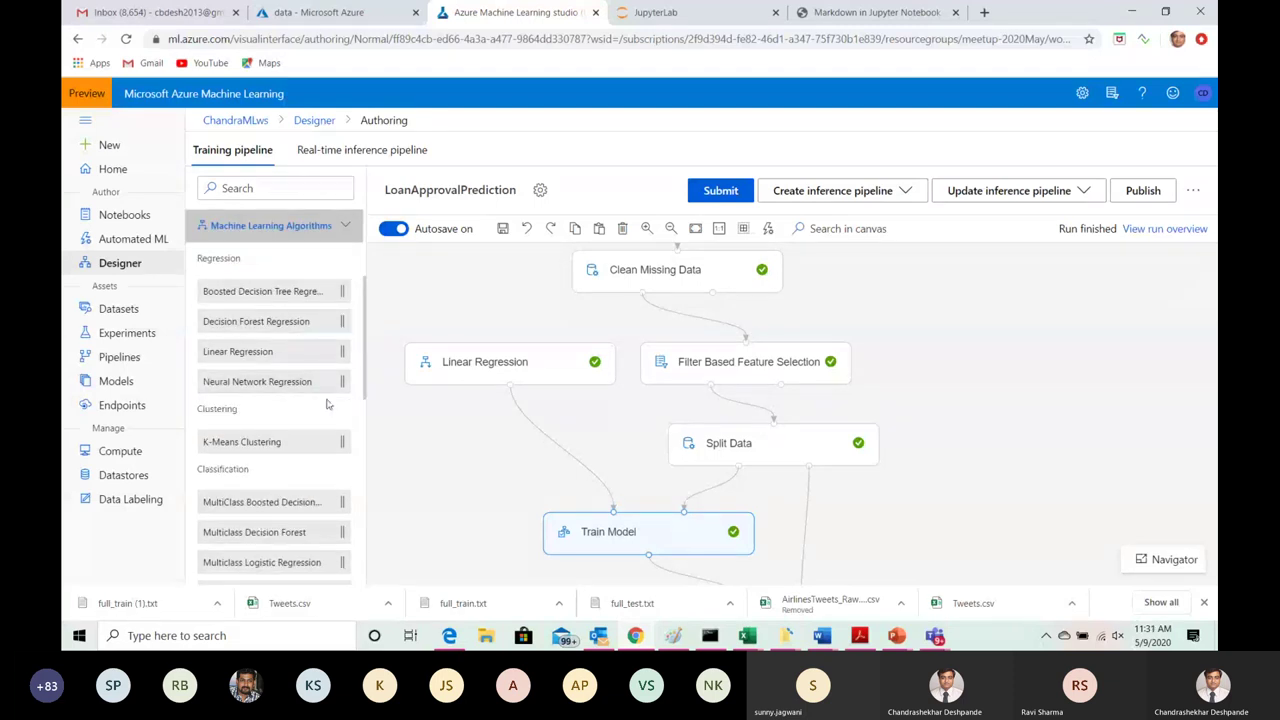
mouse_move(331, 395)
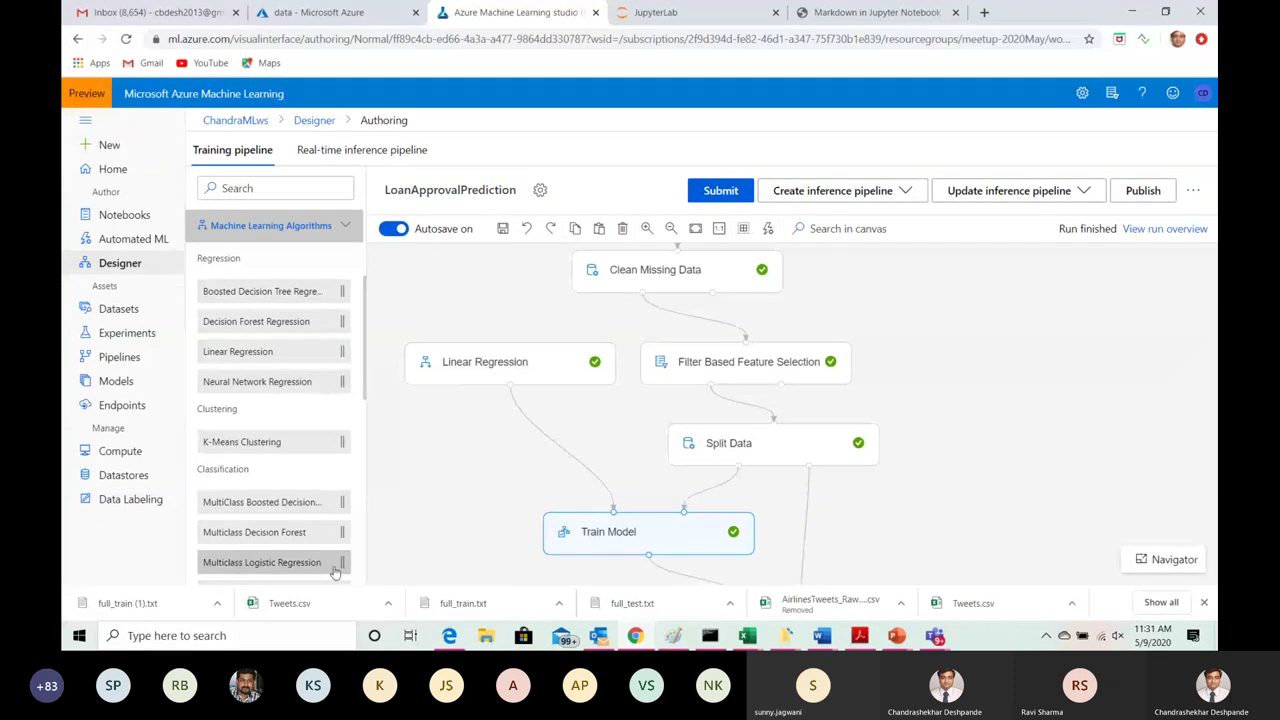
mouse_move(337, 577)
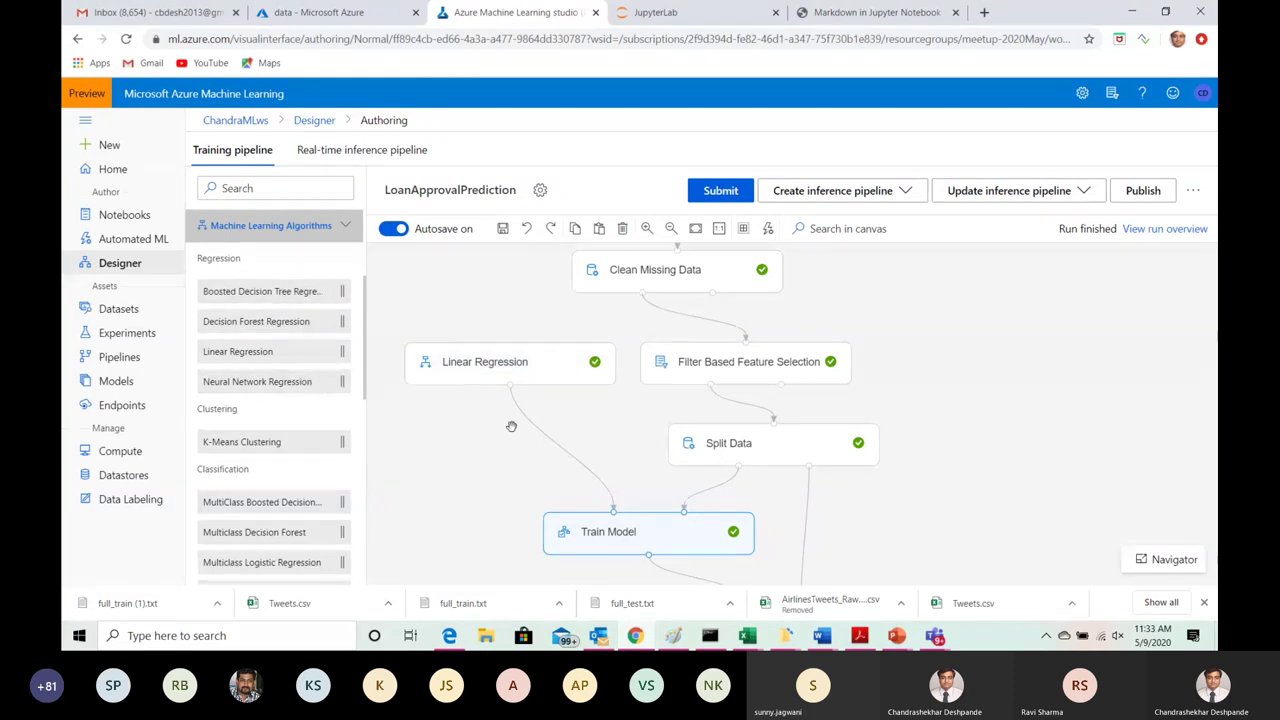
left_click_drag(963, 431, 951, 371)
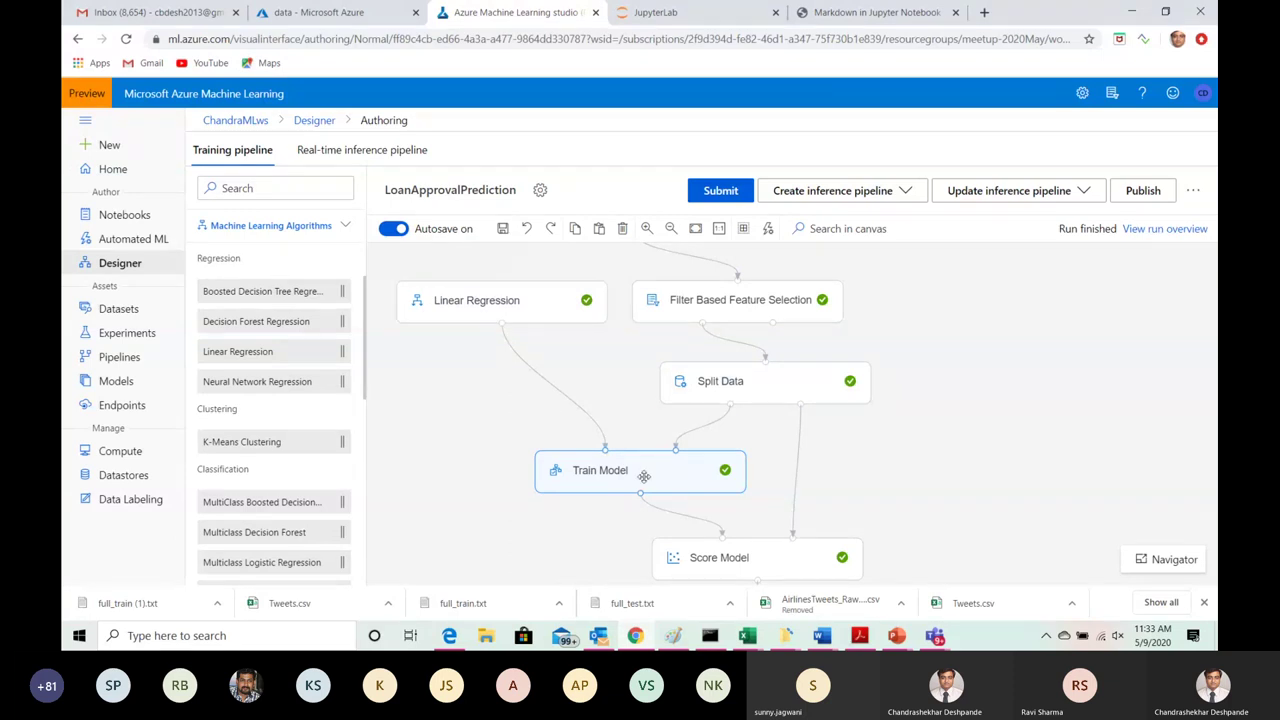
Step: Pan the pipeline canvas down until Score Model and Evaluate Model are visible
left_click_drag(909, 466, 909, 354)
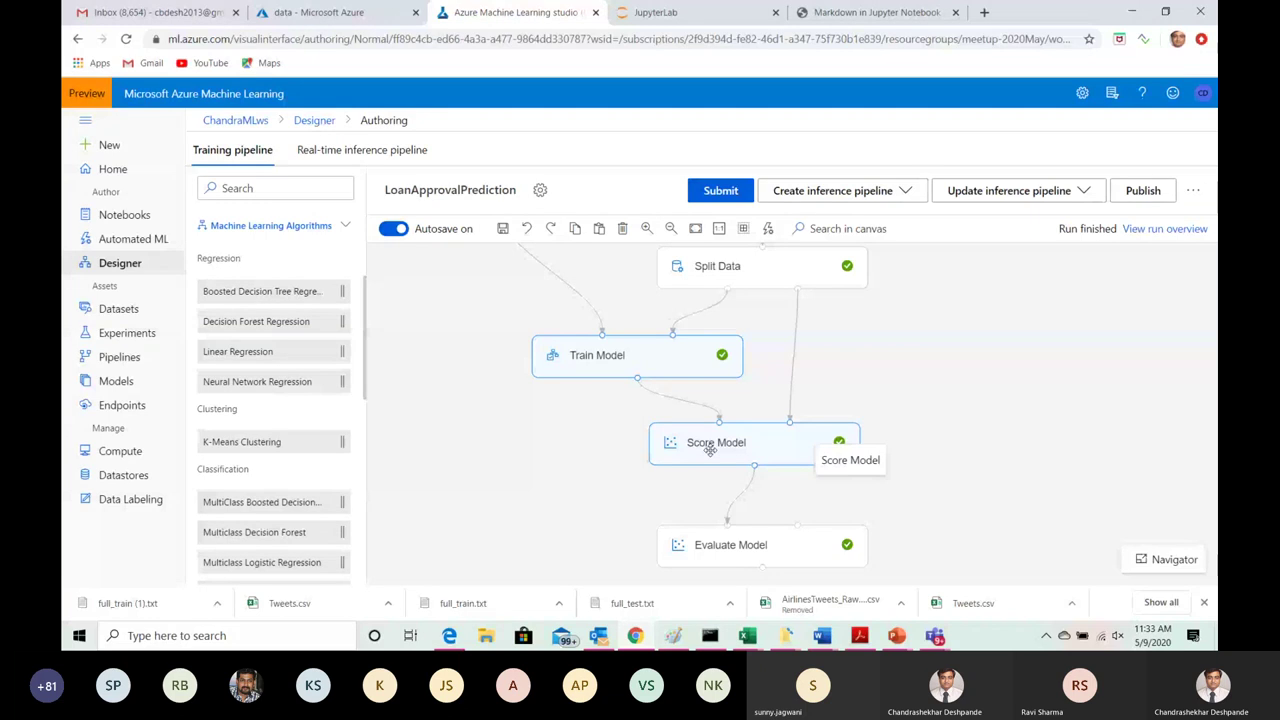
Step: Check Train Model's outputs and logs, then open the Models list of three registered models
left_click(660, 354)
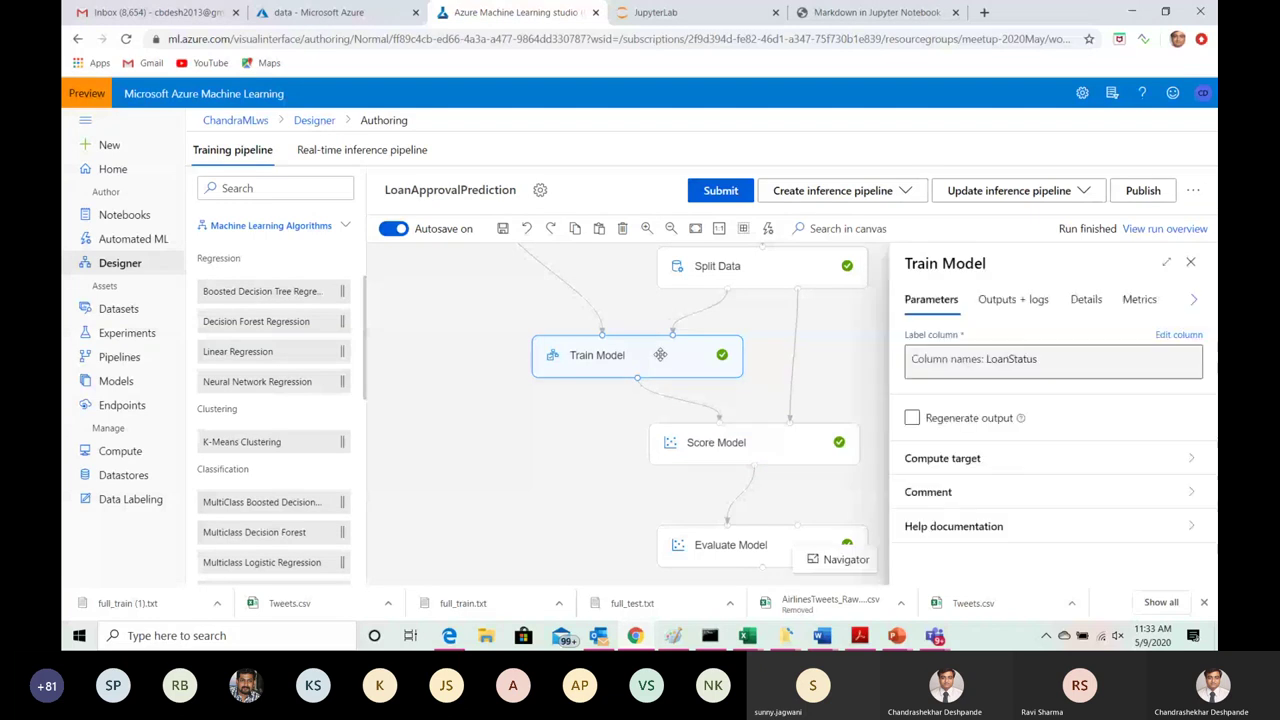
left_click(1038, 302)
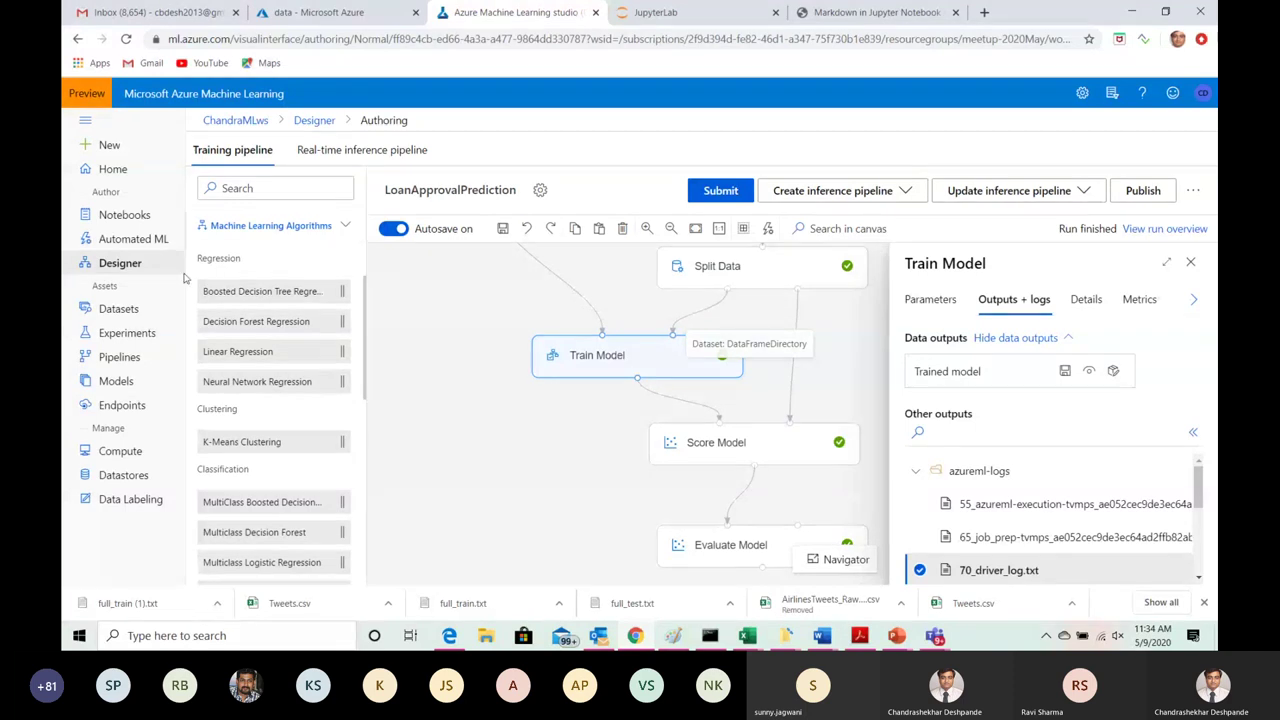
left_click(112, 385)
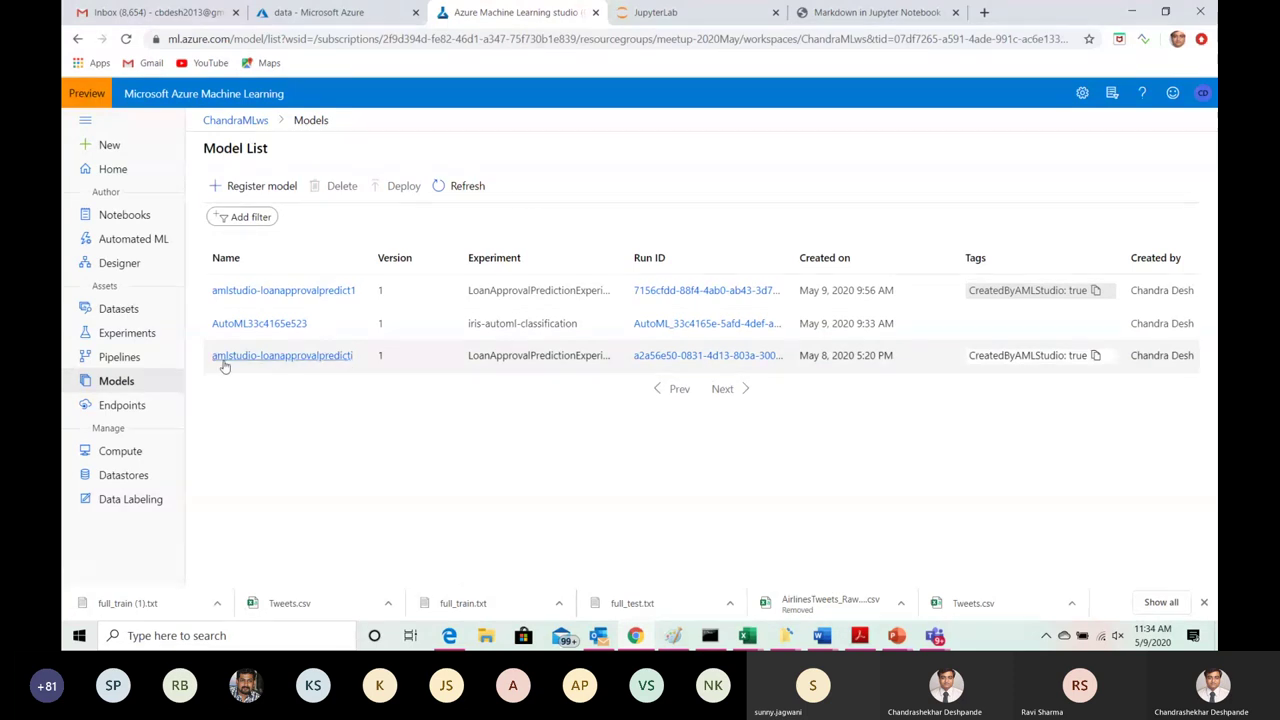
Step: Reopen the LoanApprovalPrediction draft from Designer and pan down to Score Model and Evaluate Model
left_click(135, 265)
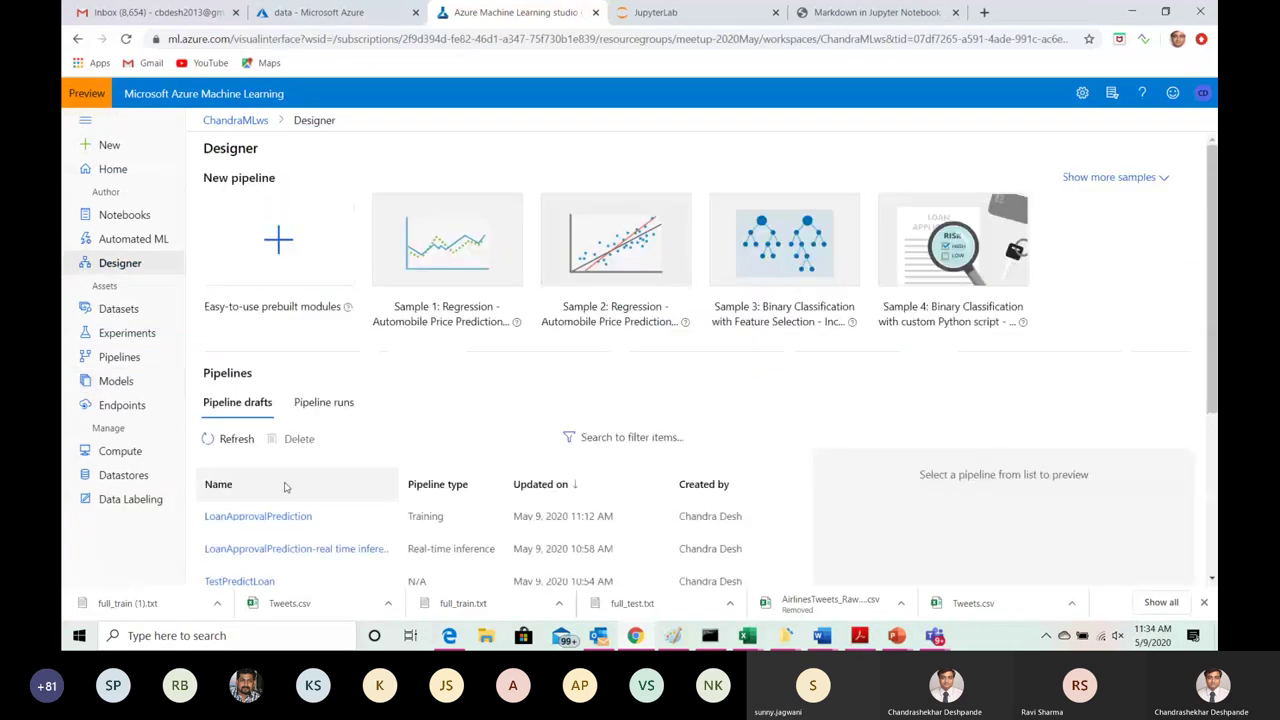
left_click(300, 517)
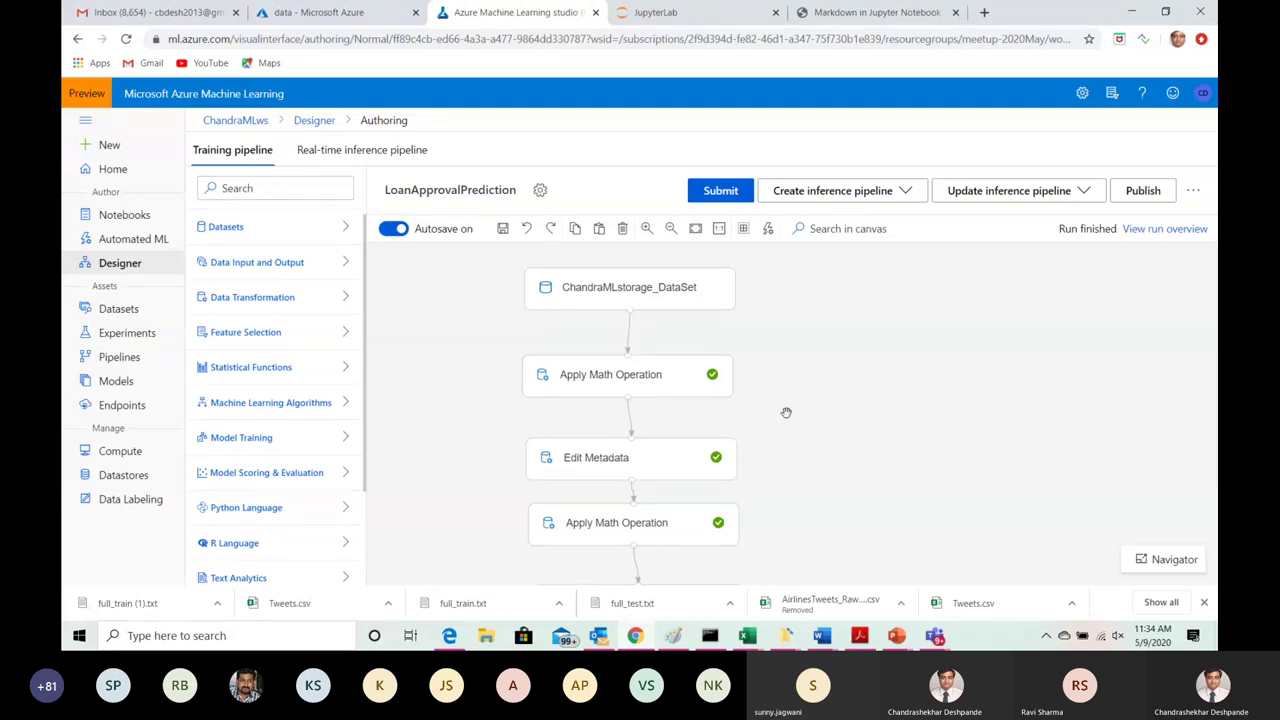
scroll(774, 394, "down", 3)
left_click_drag(756, 443, 757, 271)
left_click_drag(740, 517, 743, 313)
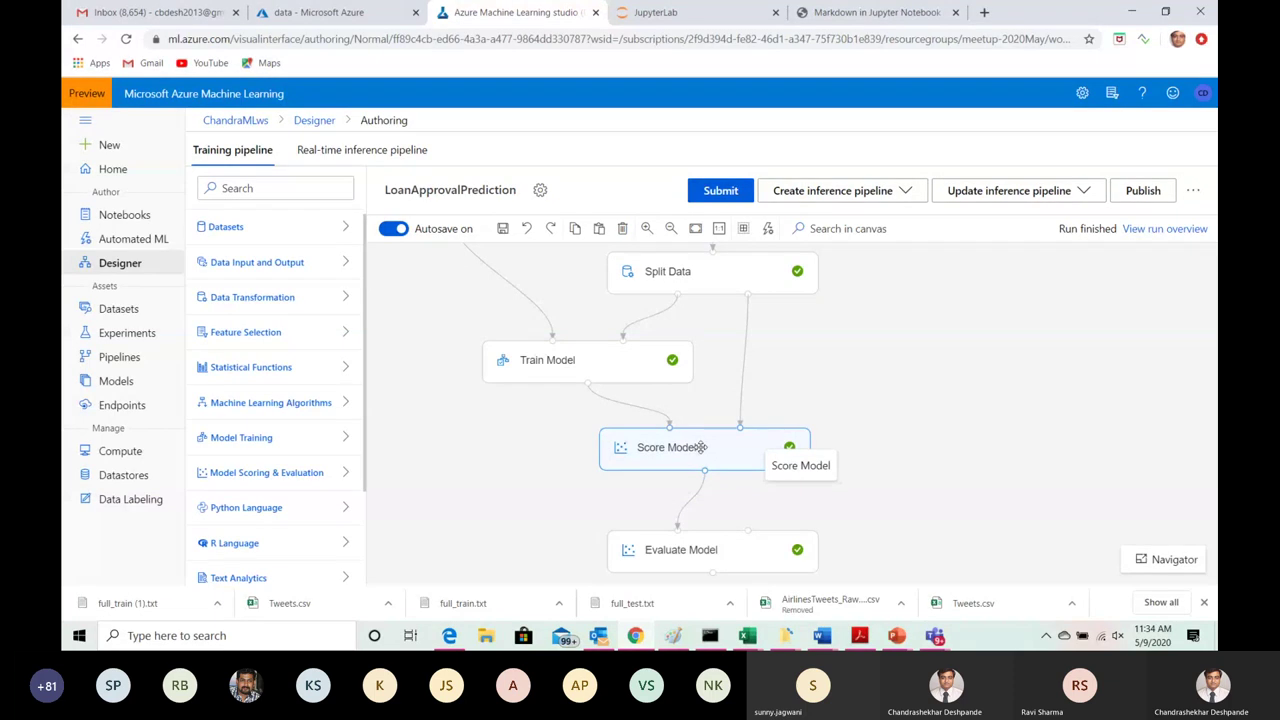
Step: Preview Score Model's scored dataset output, 184 rows by 11 columns
left_click(700, 447)
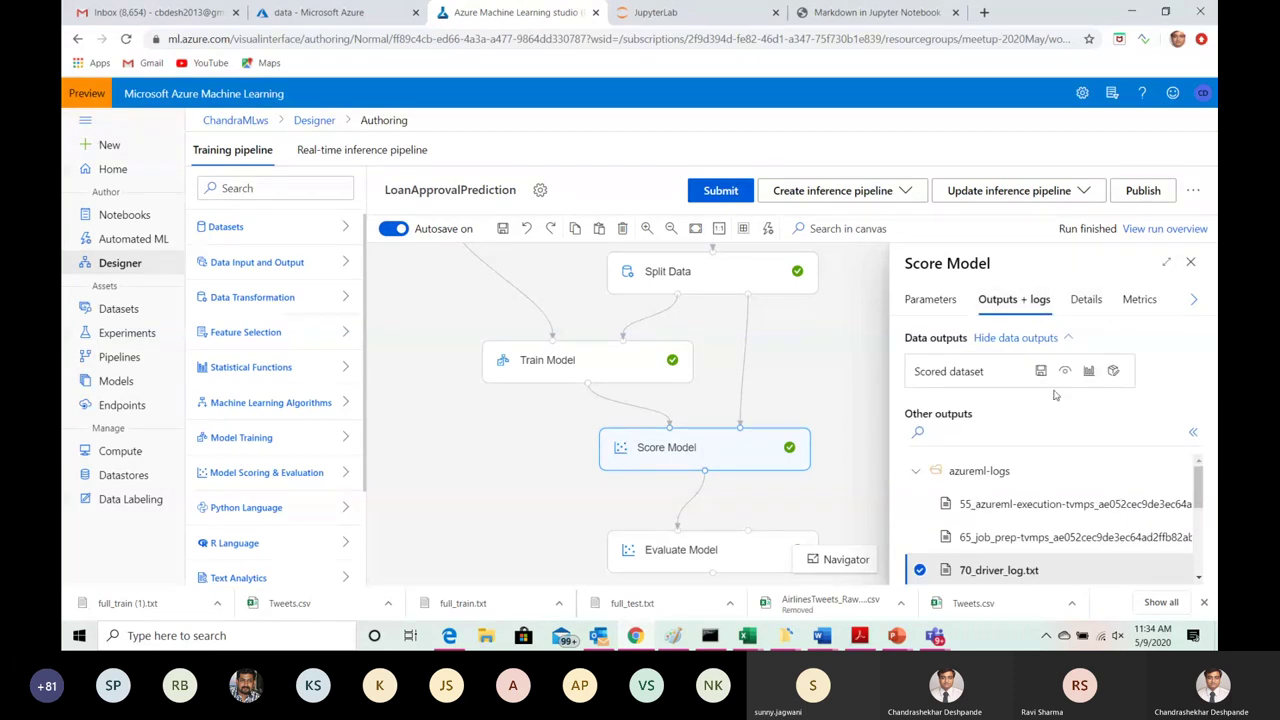
left_click(1089, 371)
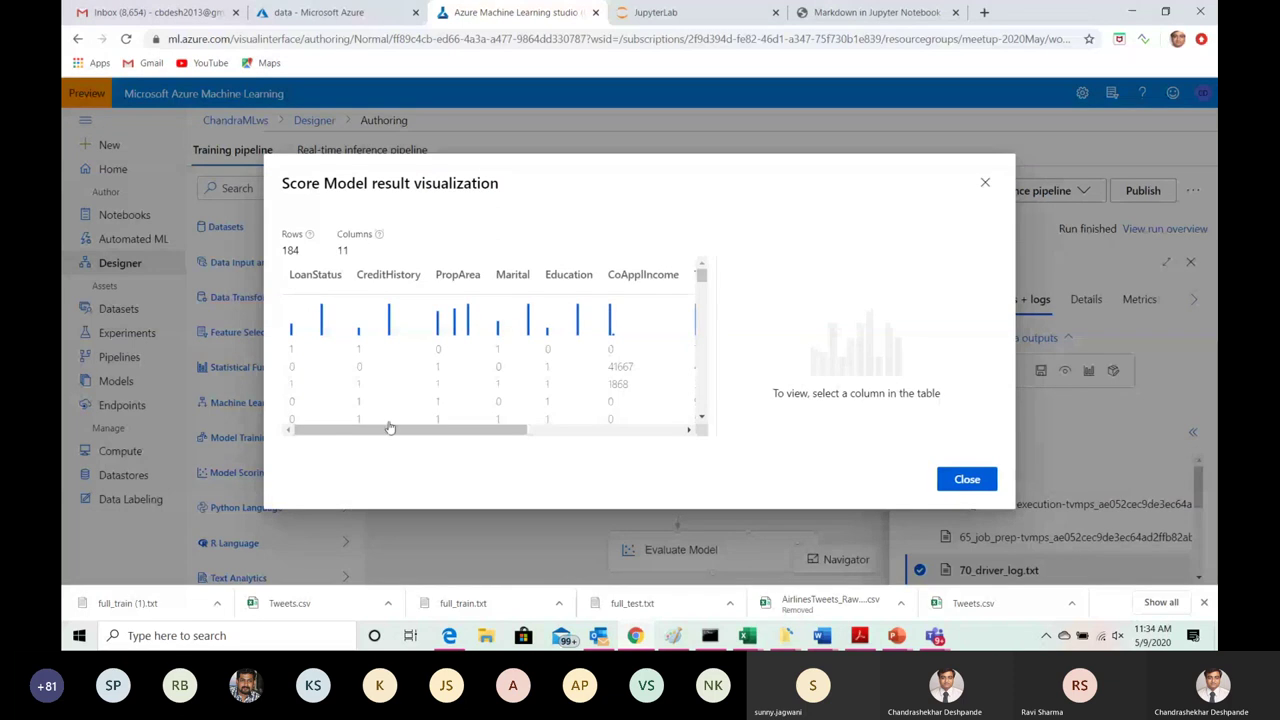
left_click_drag(388, 431, 630, 433)
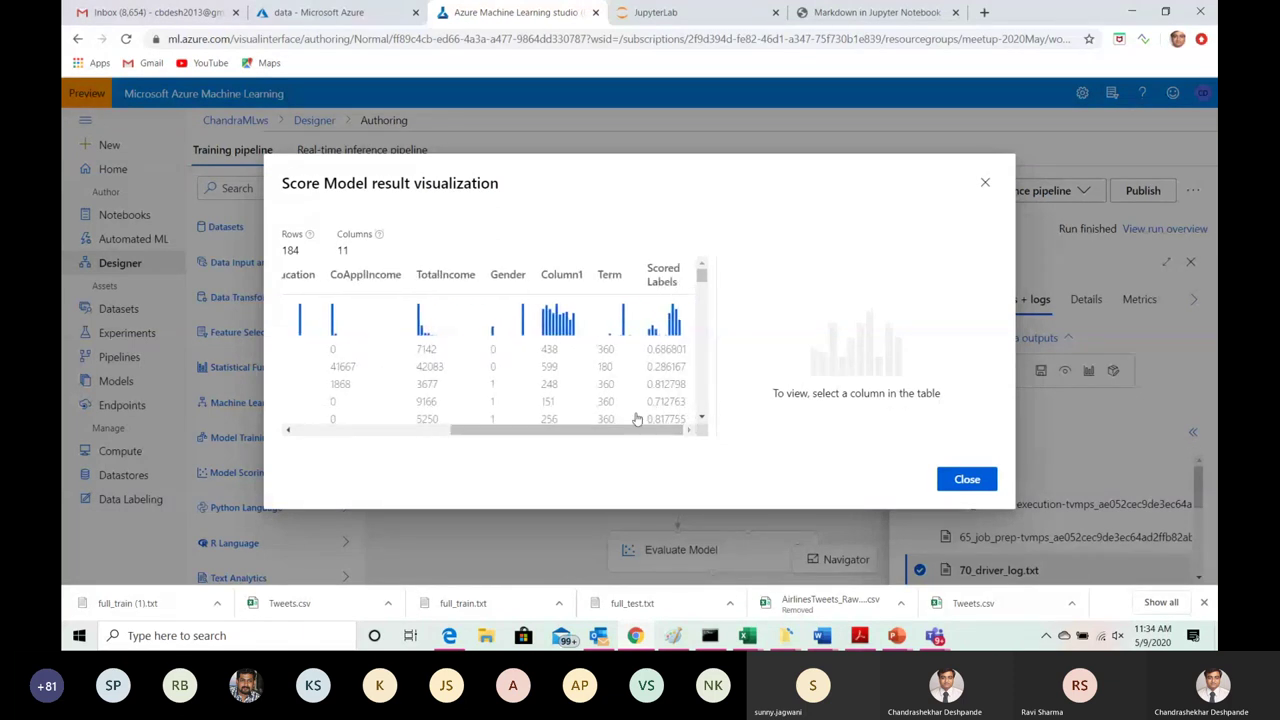
Step: Scroll across the scored loan table to the Scored Labels column, then close the preview
left_click_drag(636, 428, 478, 428)
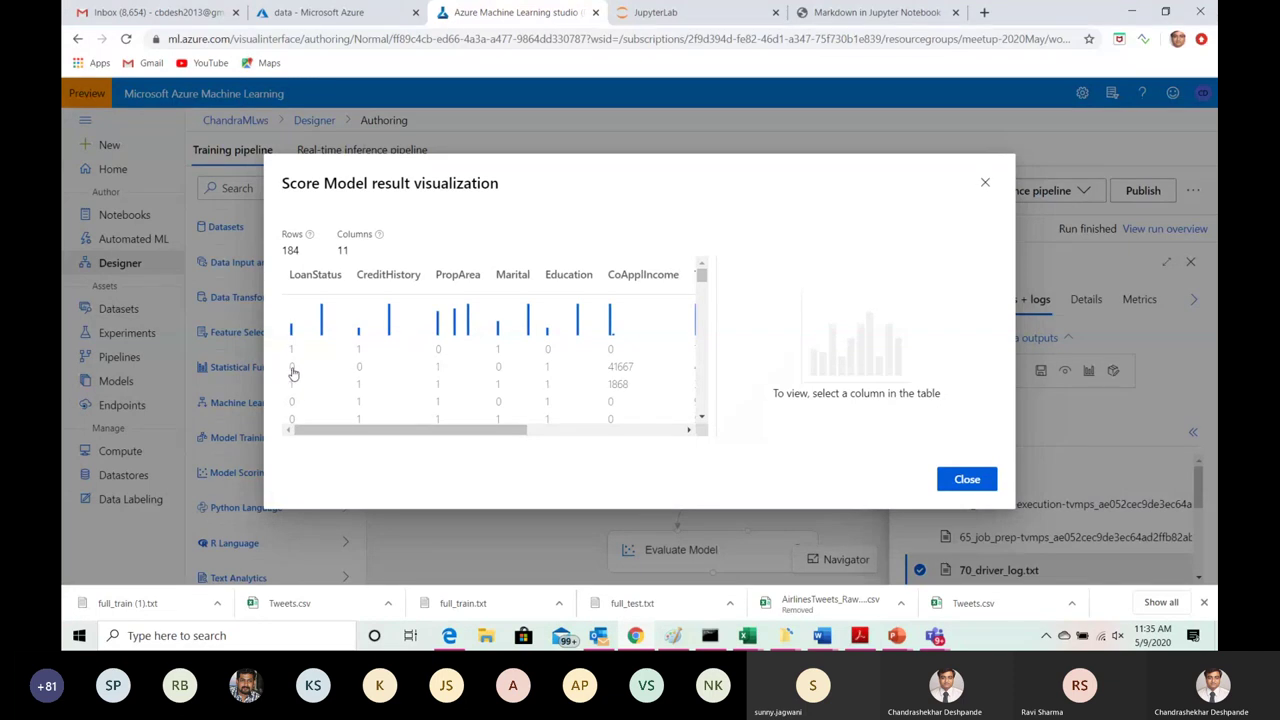
left_click_drag(355, 433, 618, 415)
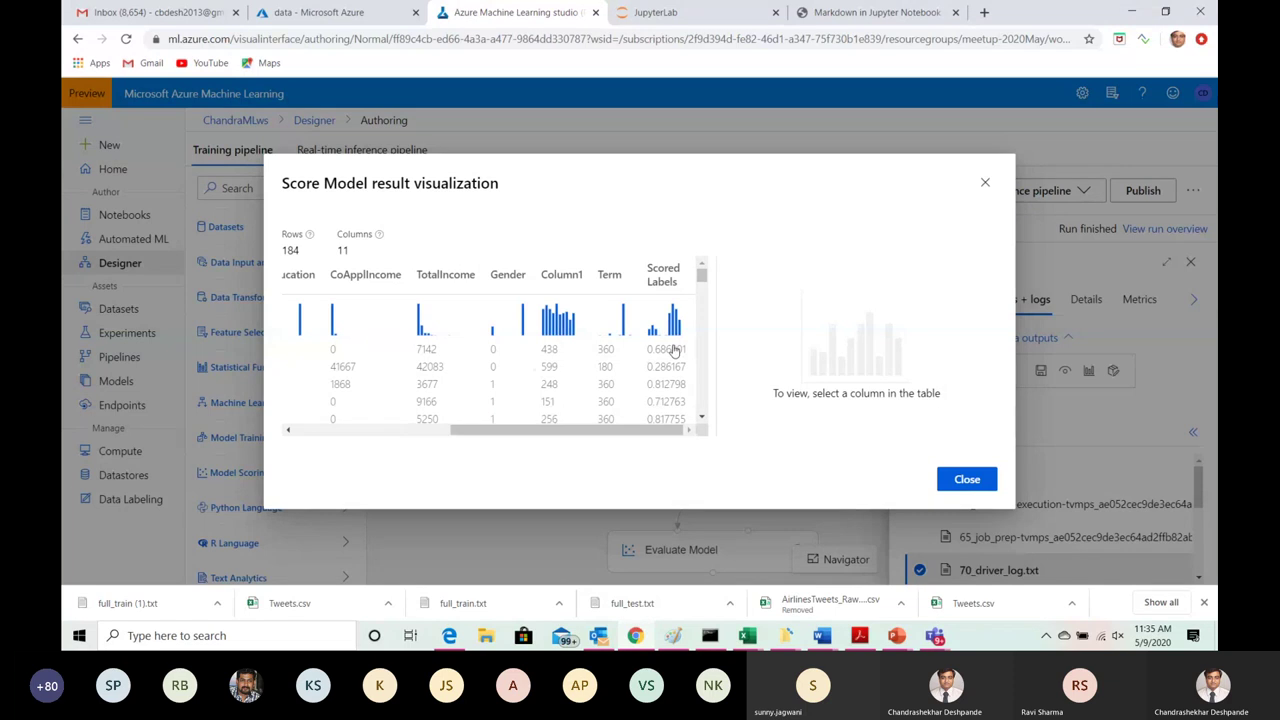
left_click_drag(622, 431, 360, 440)
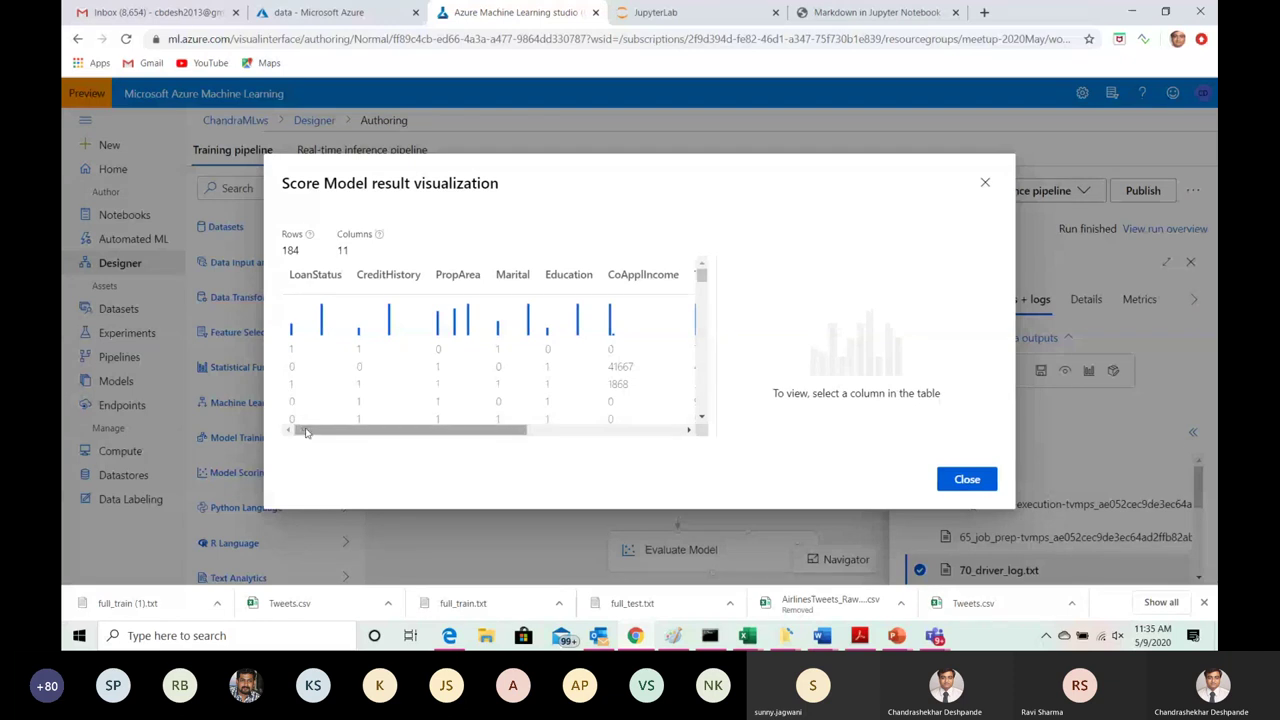
left_click_drag(325, 432, 538, 440)
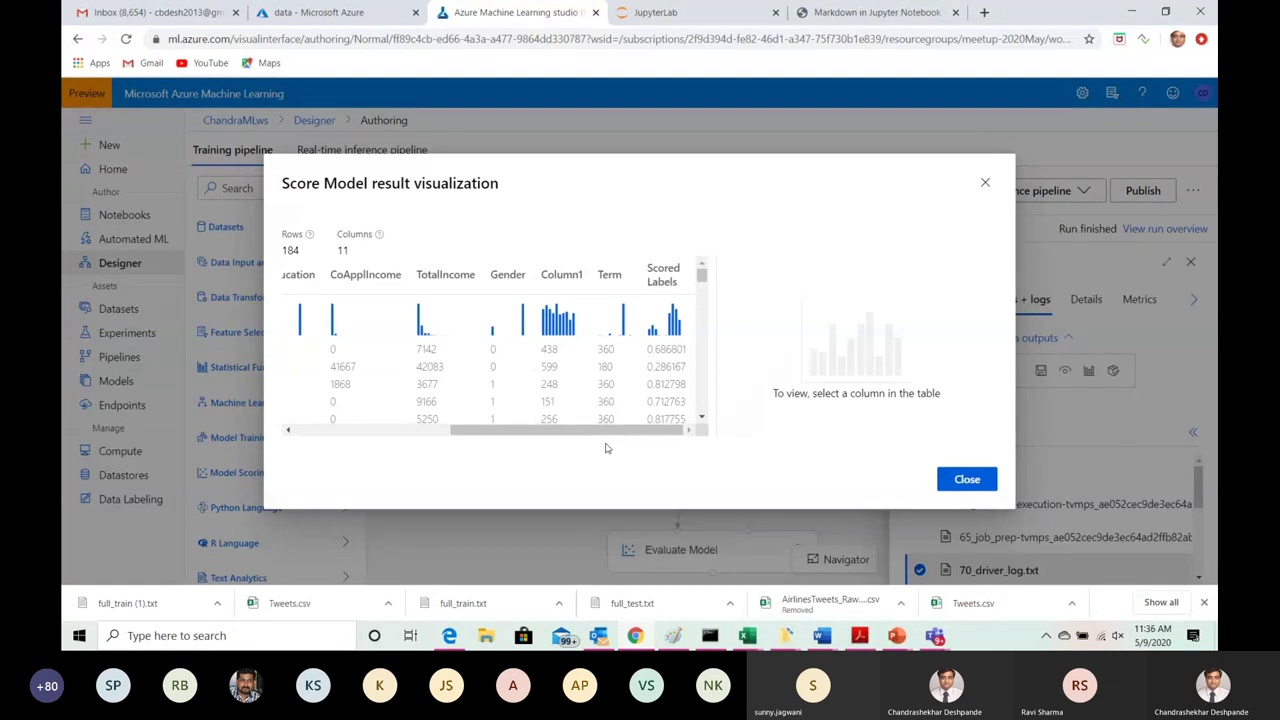
left_click(985, 185)
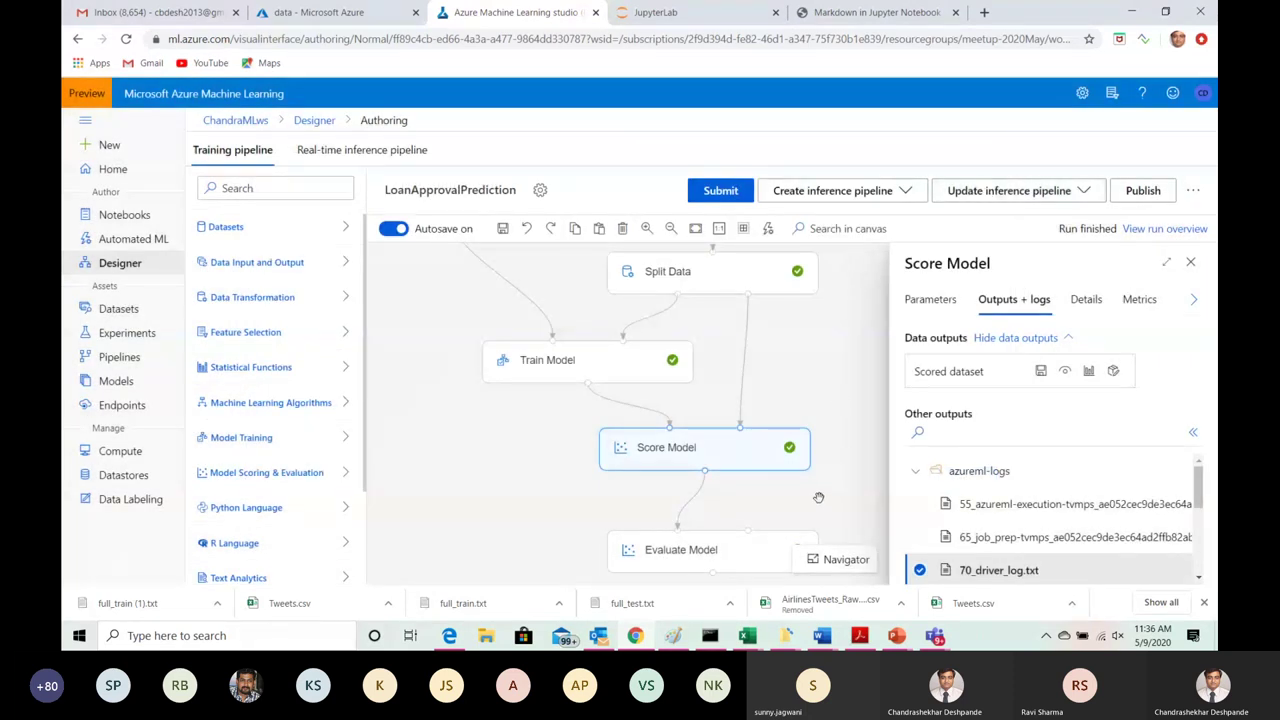
scroll(818, 497, "down", 2)
Step: Review Evaluate Model's metrics, including Mean_Absolute_Error 0.330923 and R² 0.213302, then close them
left_click(683, 447)
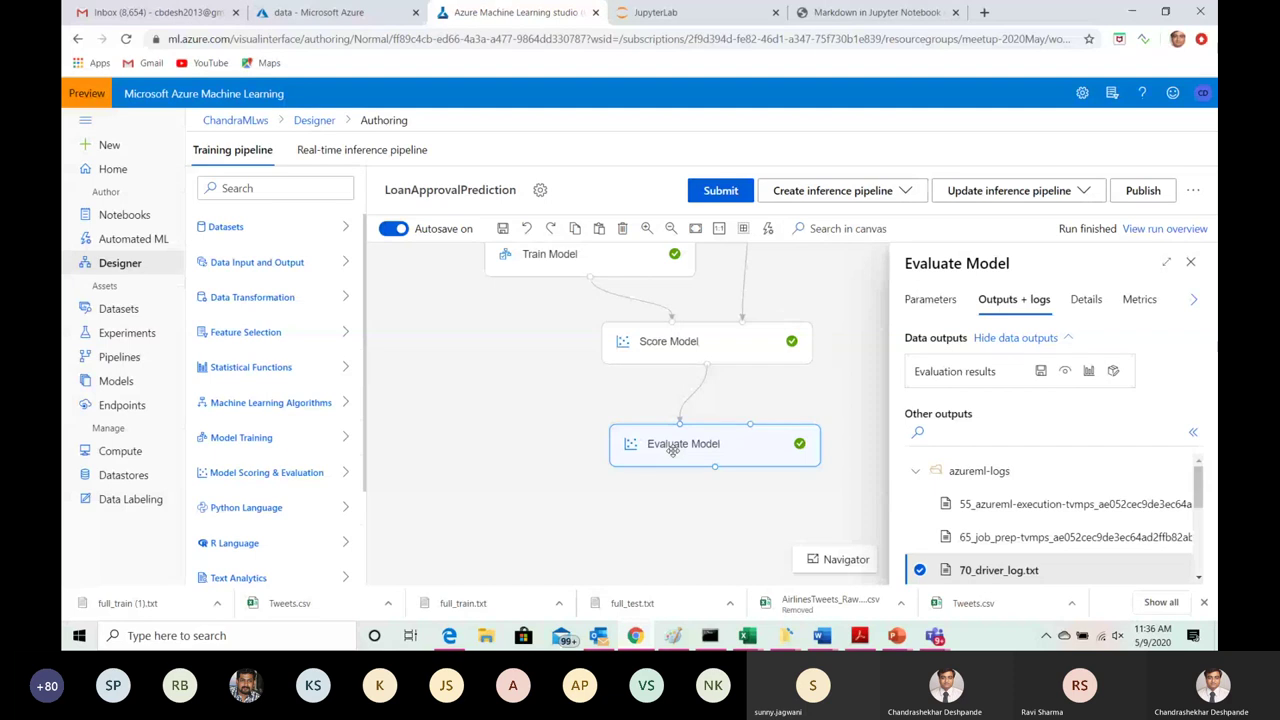
left_click(1089, 372)
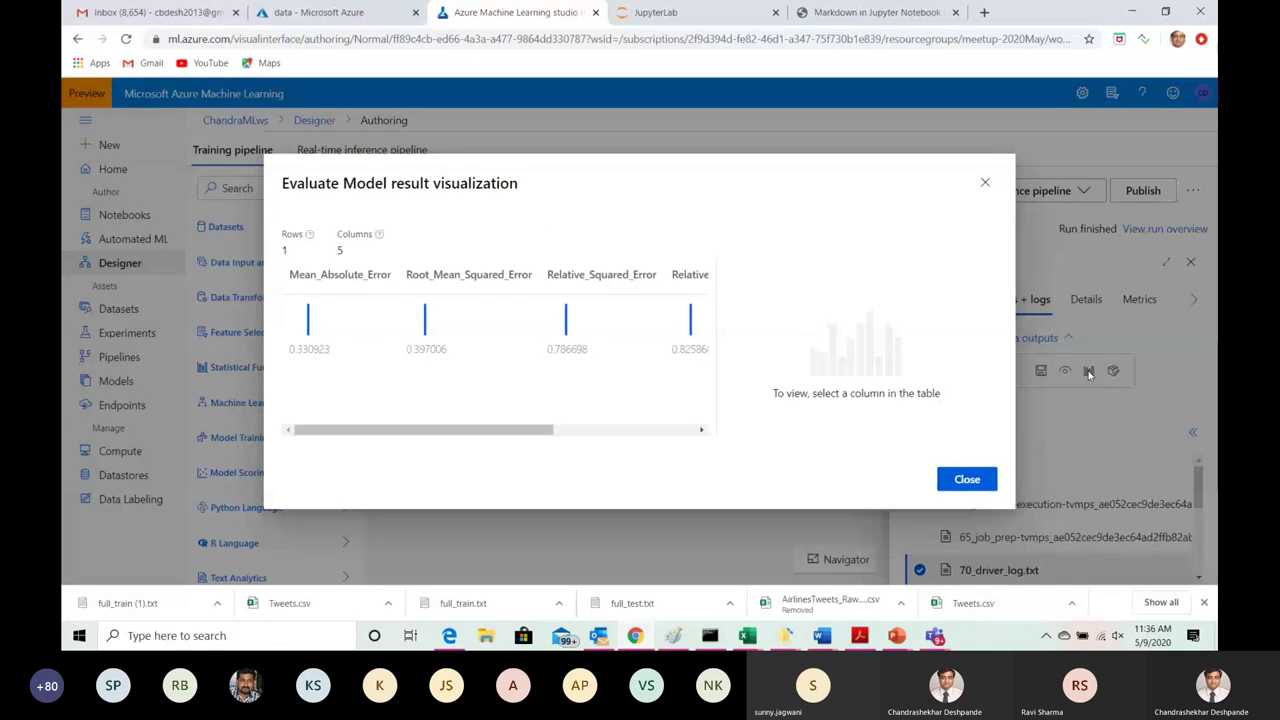
left_click_drag(387, 428, 421, 432)
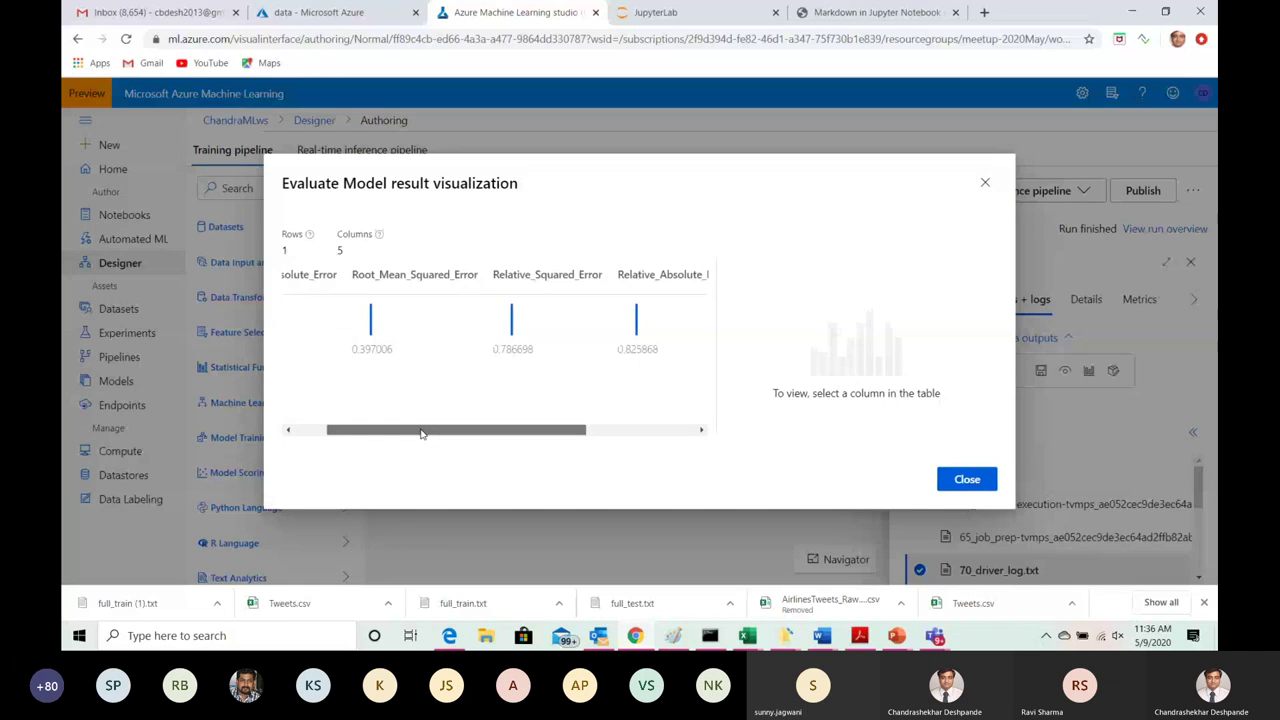
left_click_drag(421, 432, 366, 358)
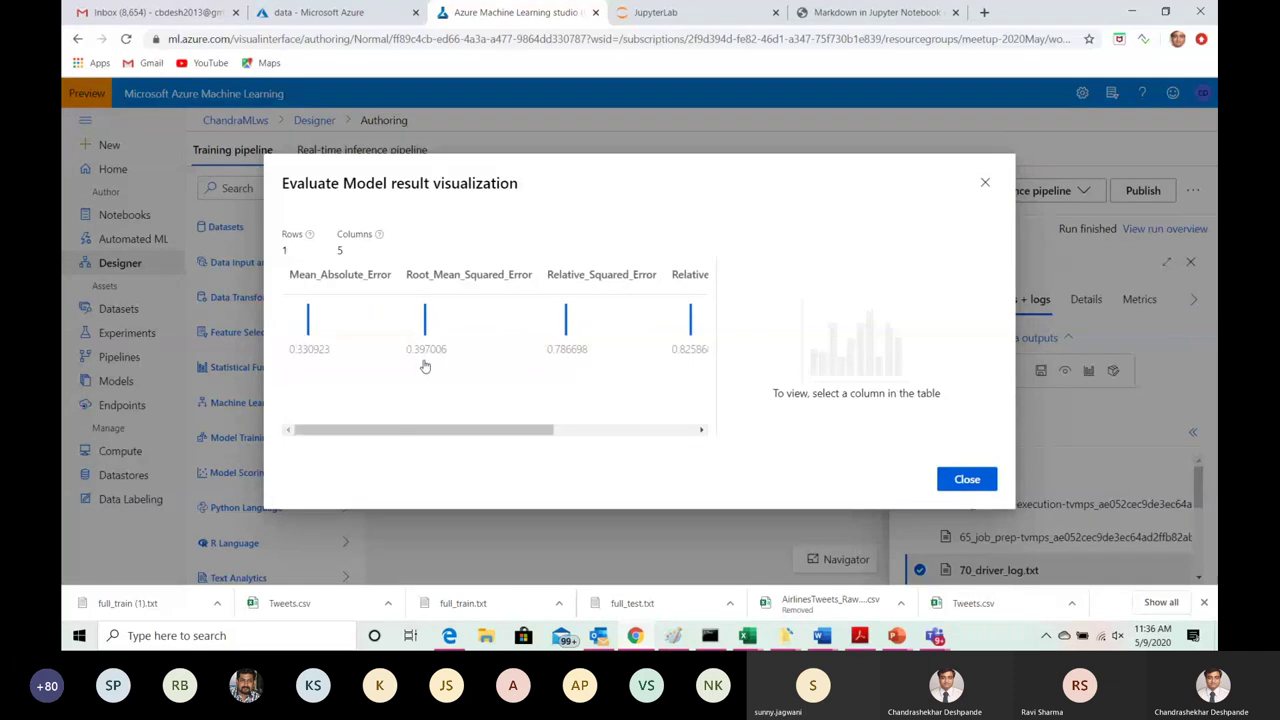
left_click_drag(380, 436, 288, 410)
left_click(985, 184)
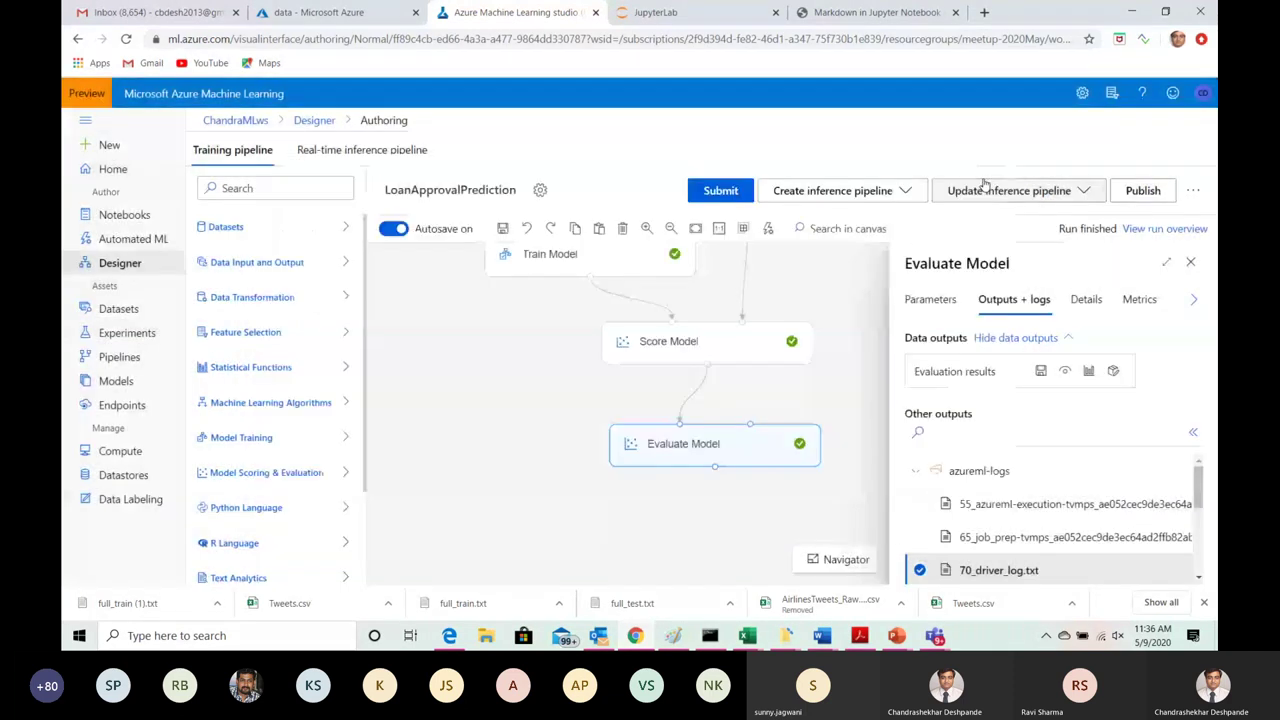
left_click(1192, 264)
Step: Drag Boosted Decision Tree Regression from Machine Learning Algorithms onto the canvas, dismissing its settings
left_click_drag(908, 340, 830, 562)
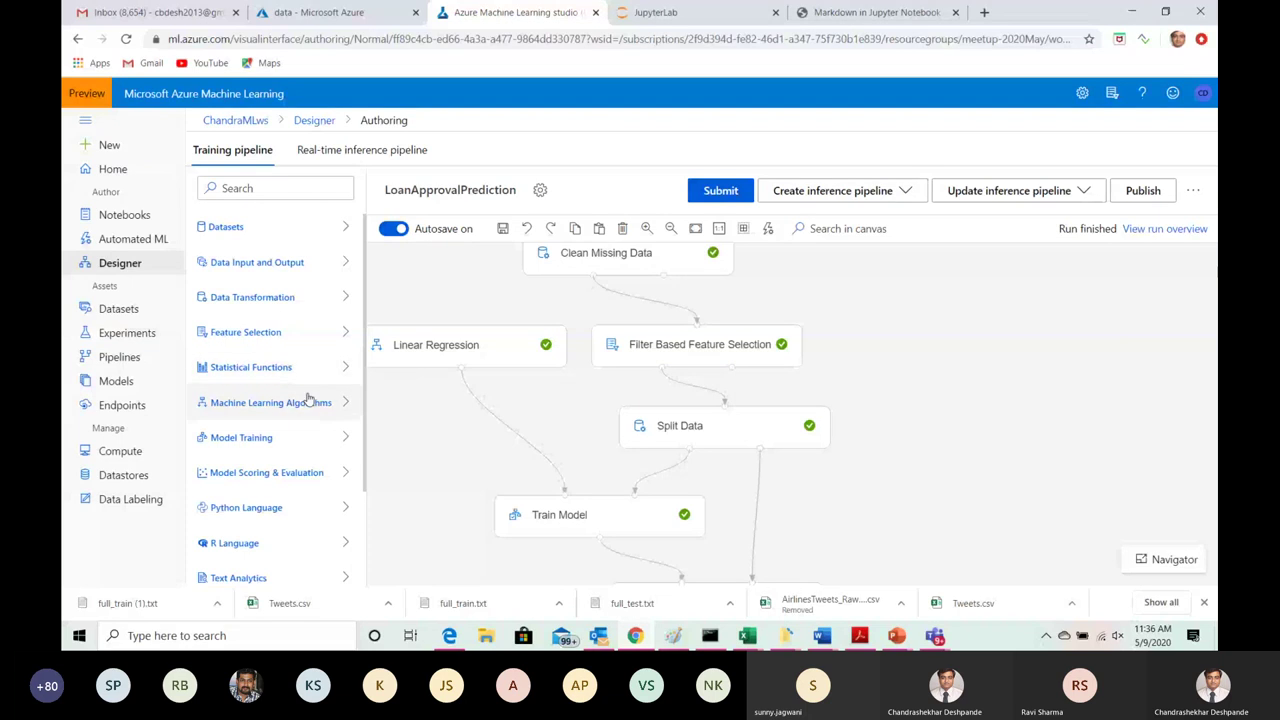
left_click(345, 404)
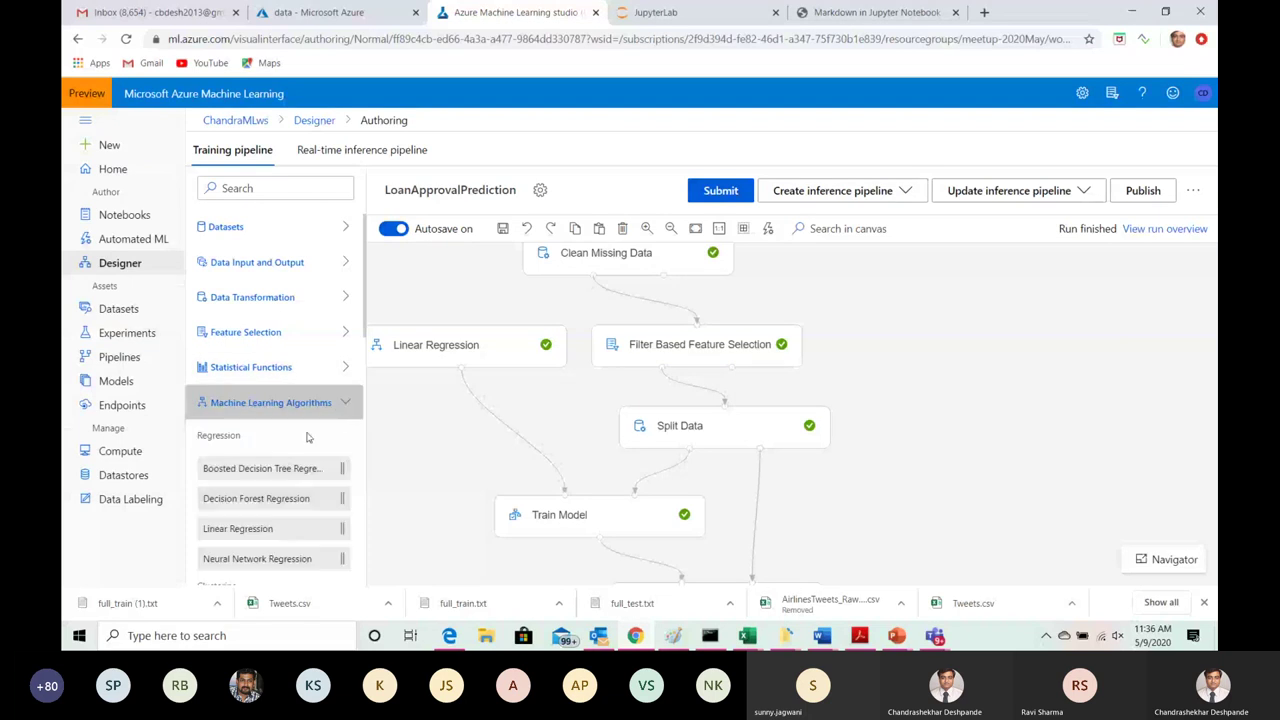
mouse_move(248, 477)
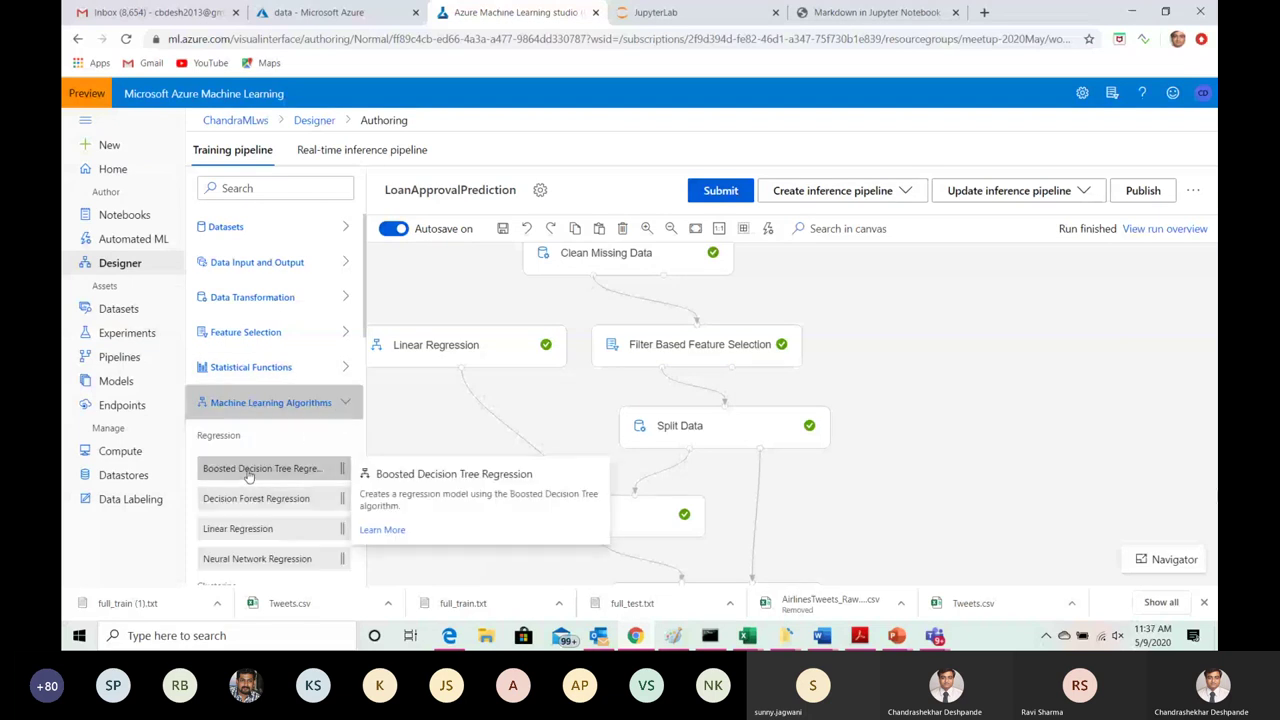
left_click_drag(248, 477, 1028, 345)
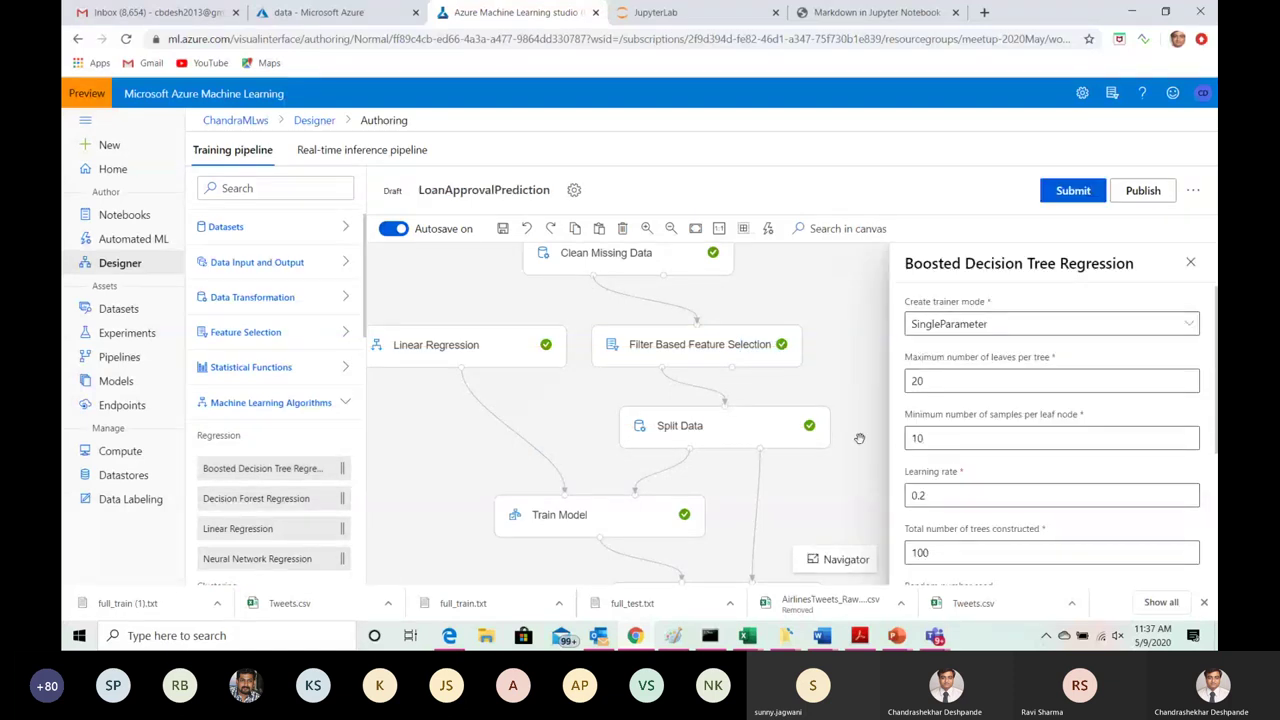
left_click(1191, 264)
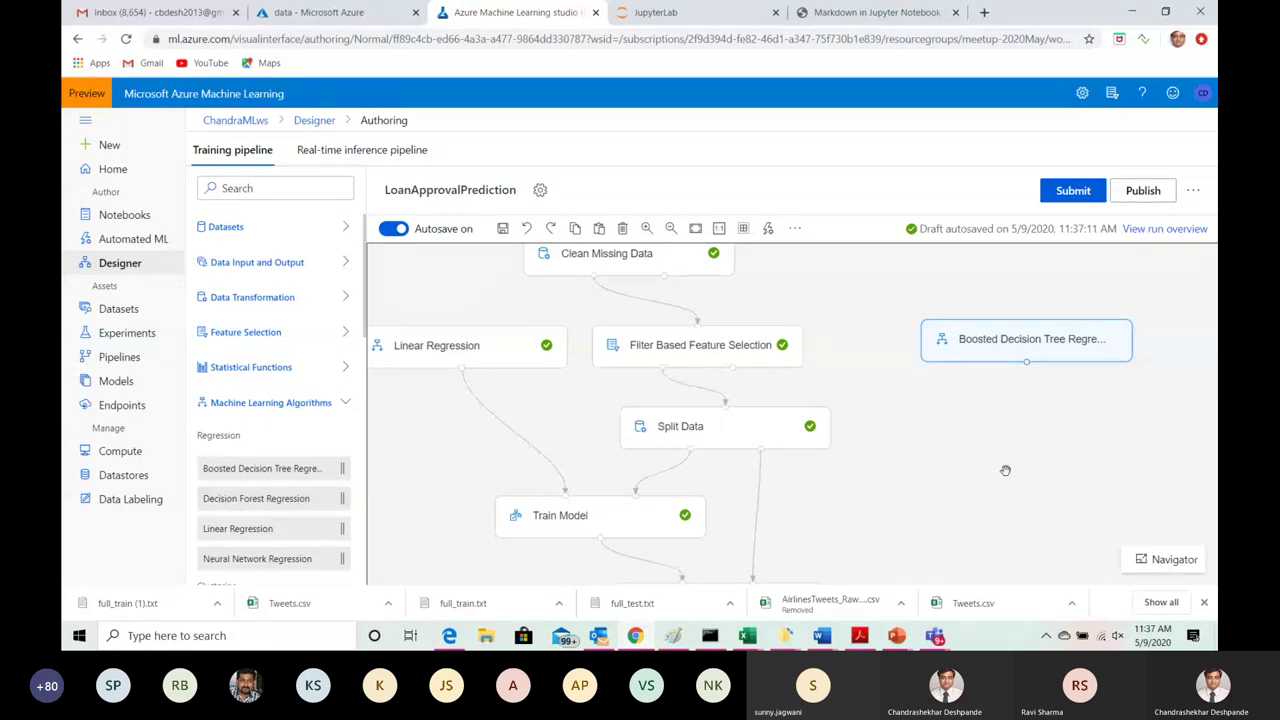
scroll(1005, 470, "down", 3)
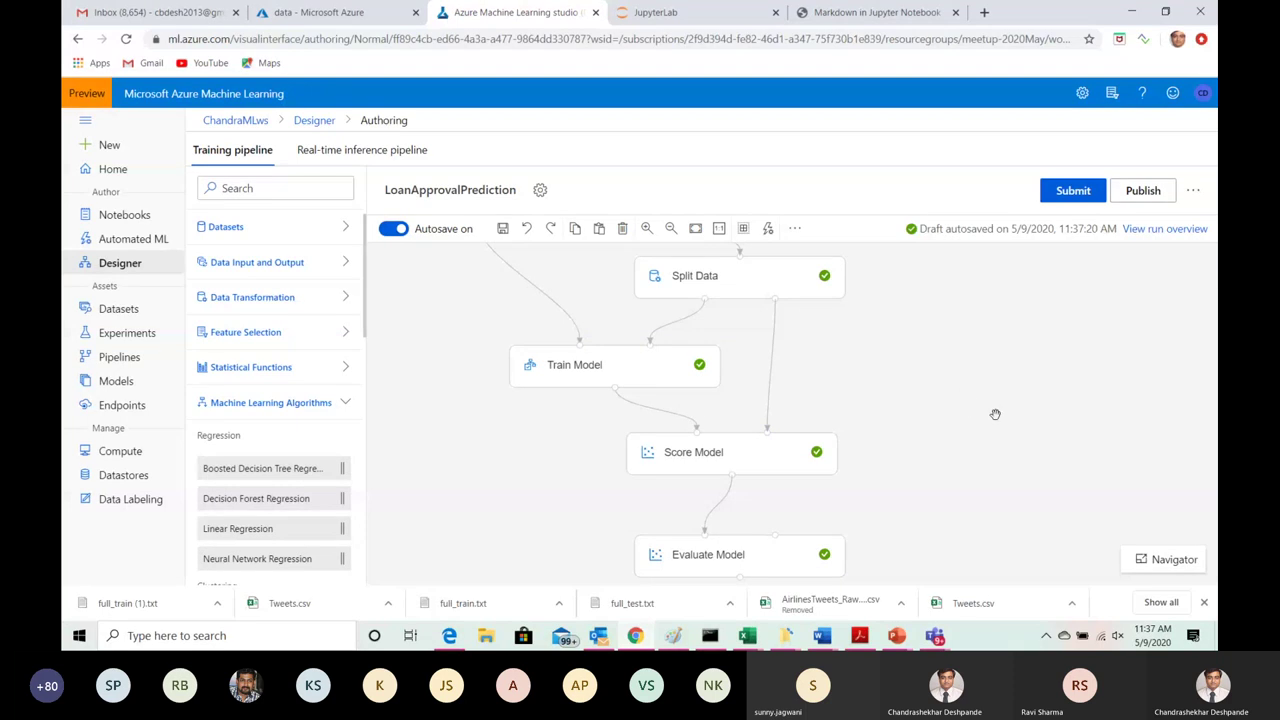
Step: Connect Score Model's output to Evaluate Model's input, then open the Linear Regression module's details
left_click_drag(902, 510, 906, 397)
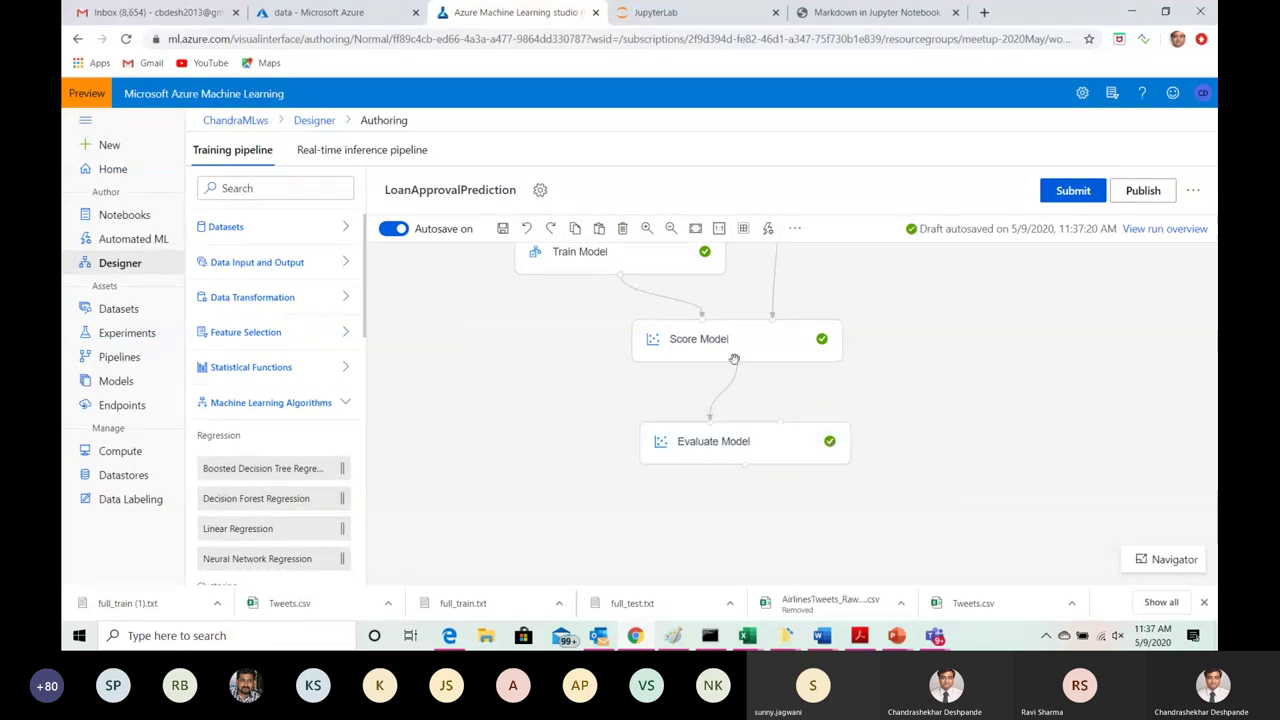
left_click_drag(708, 412, 709, 419)
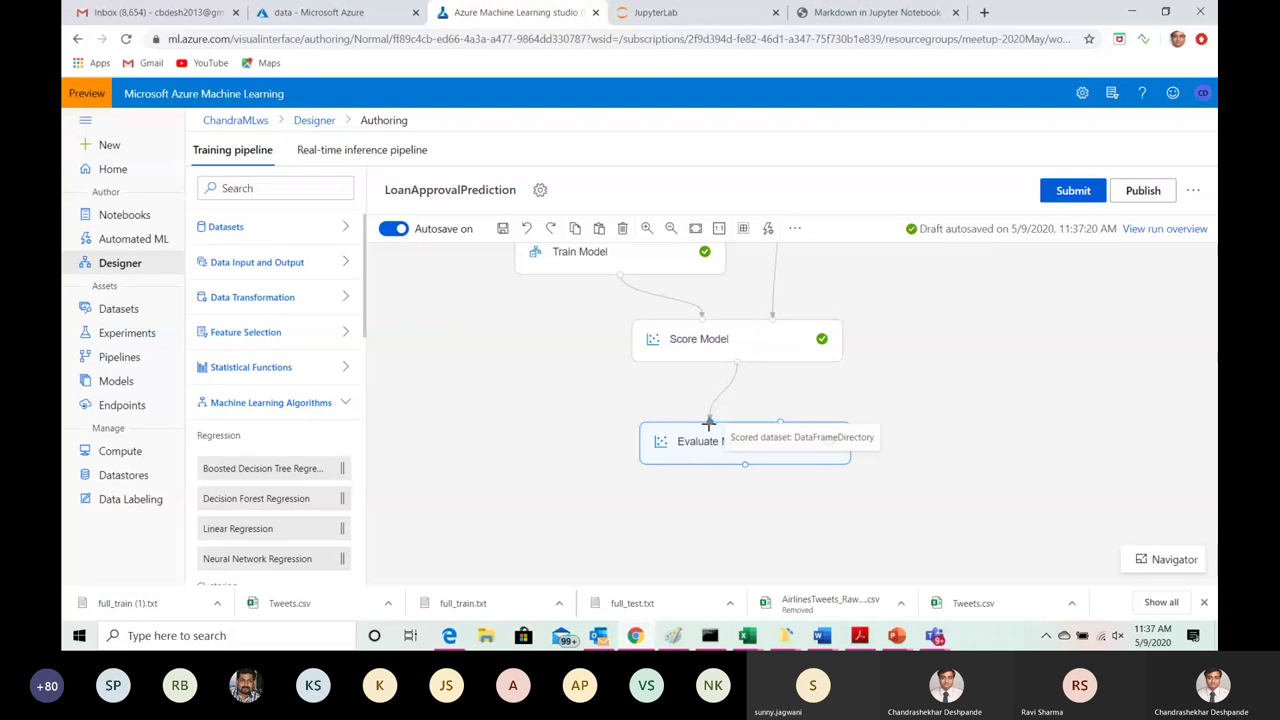
left_click_drag(943, 314, 923, 354)
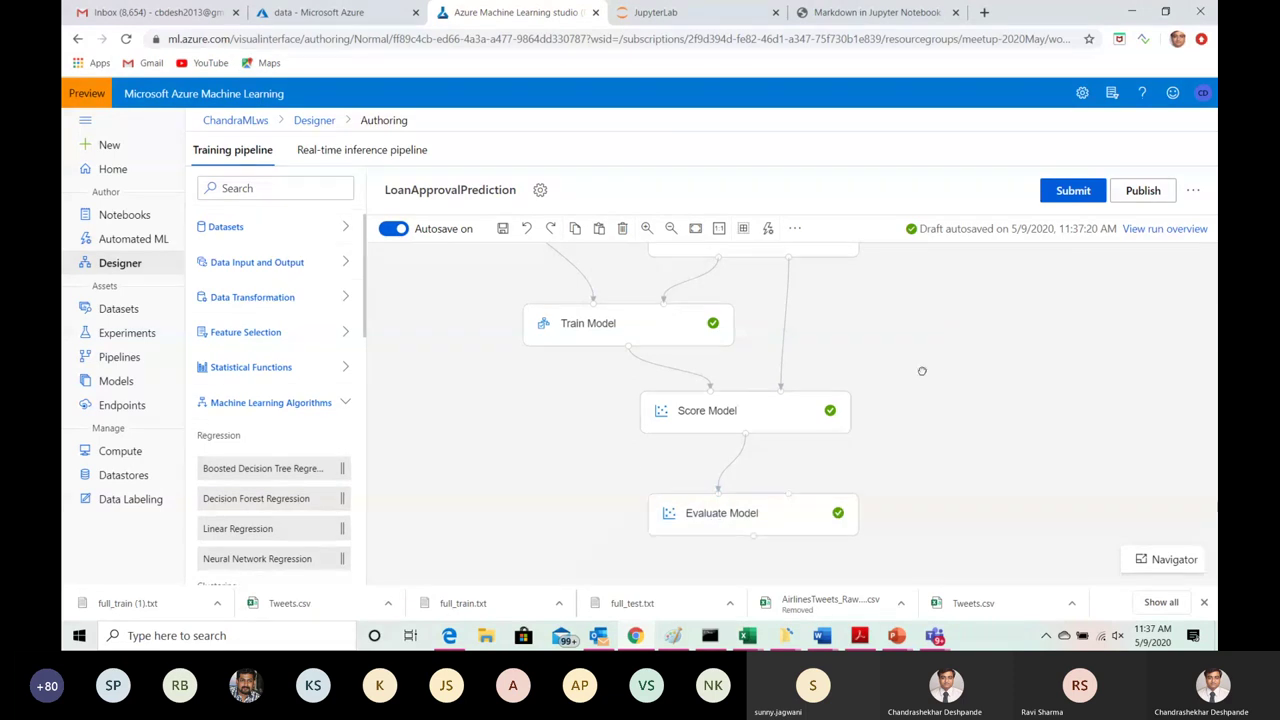
scroll(700, 390, "up", 2)
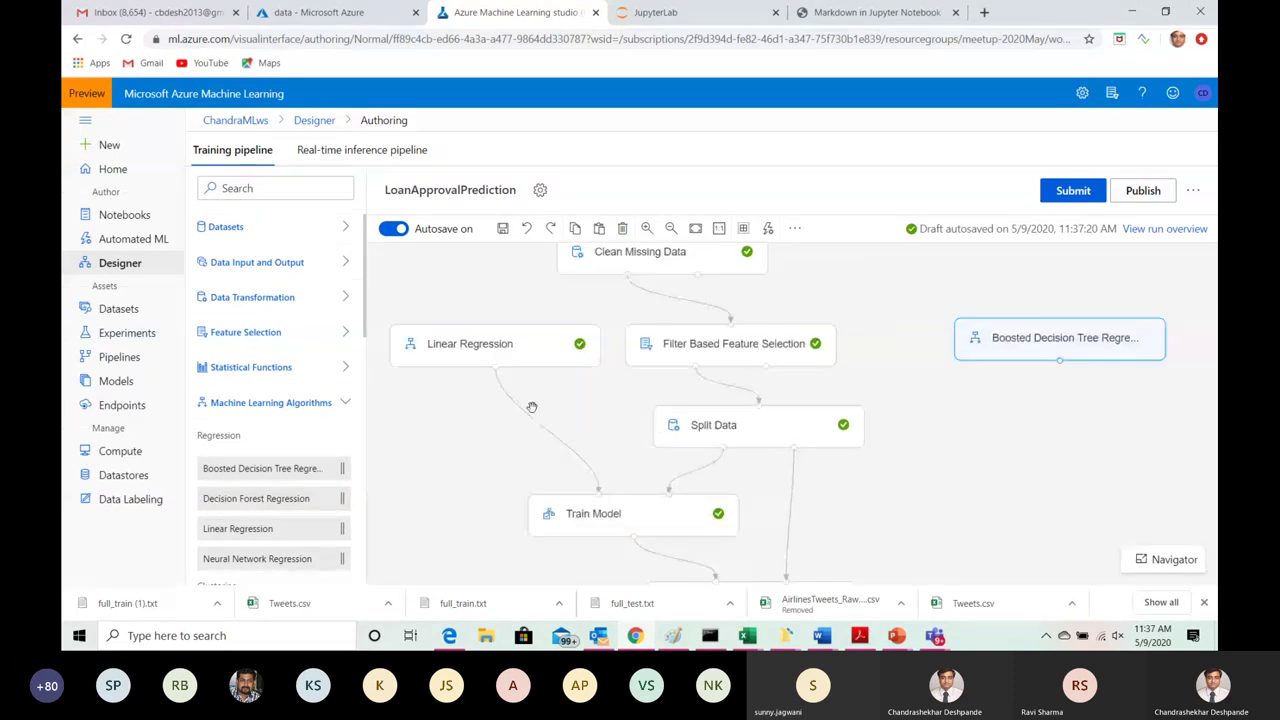
left_click(528, 350)
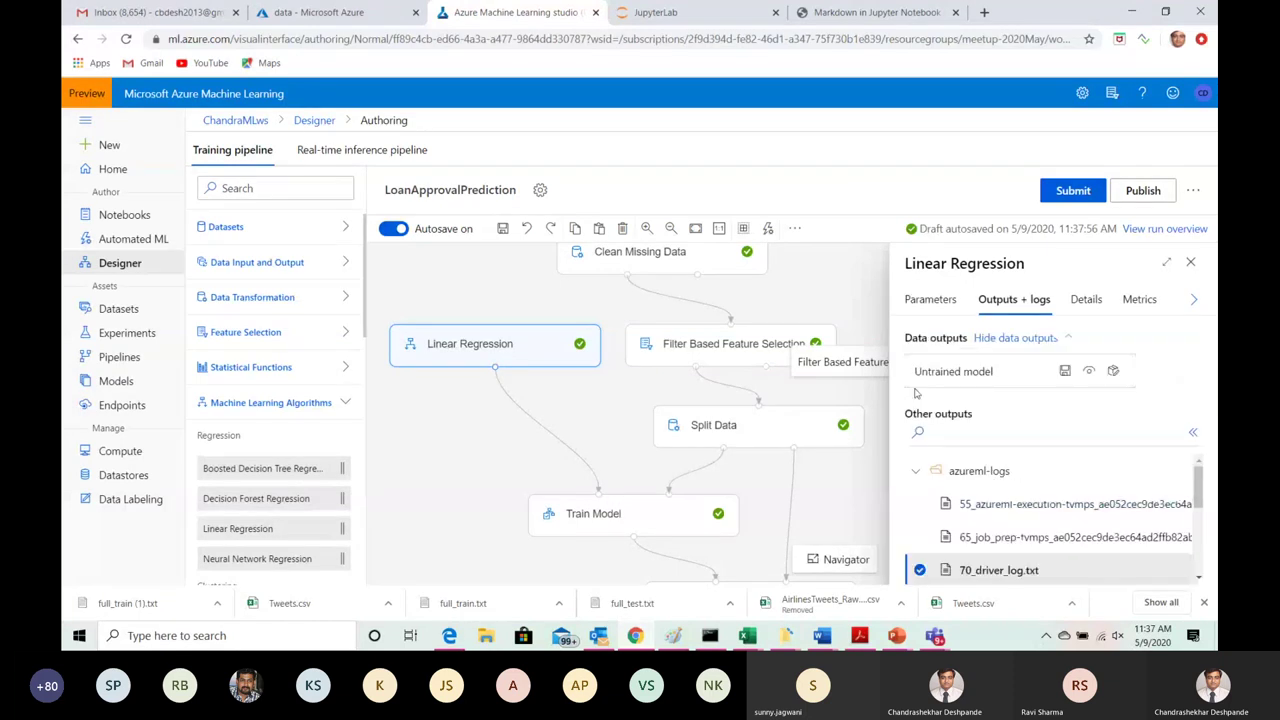
Step: Review the Linear Regression parameters, then delete the Boosted Decision Tree Regression module
left_click(928, 300)
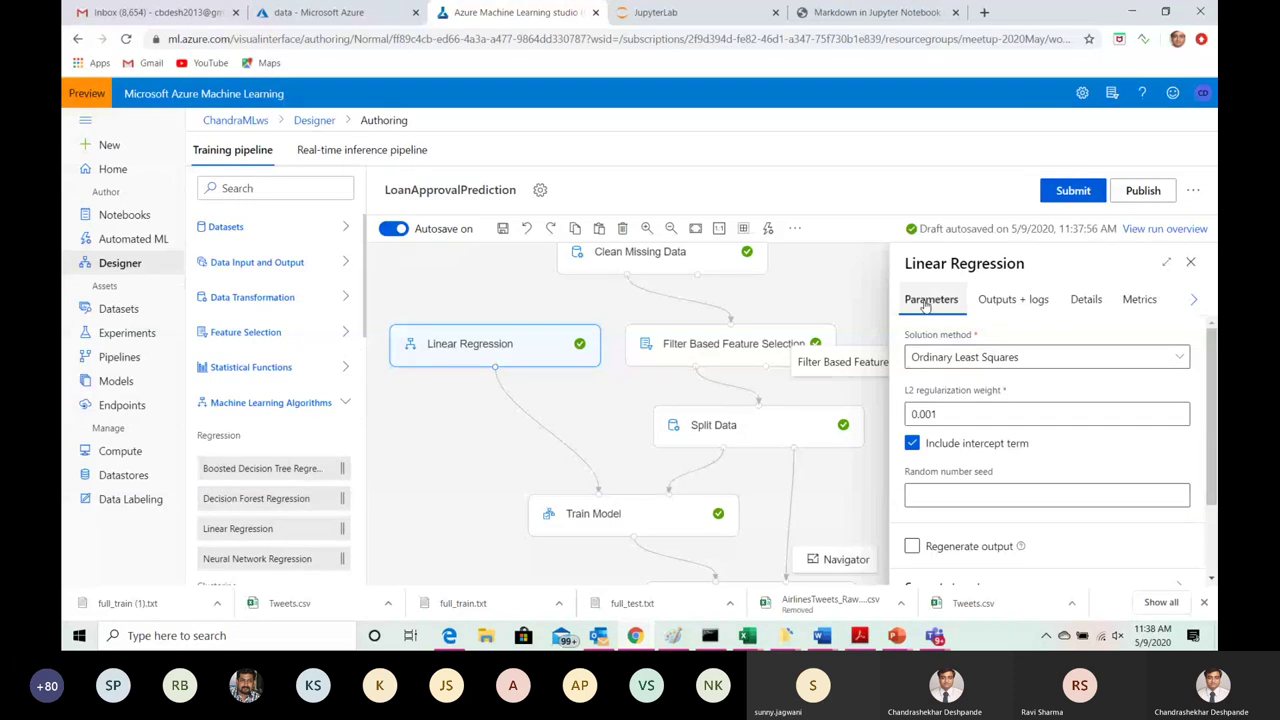
left_click(1192, 263)
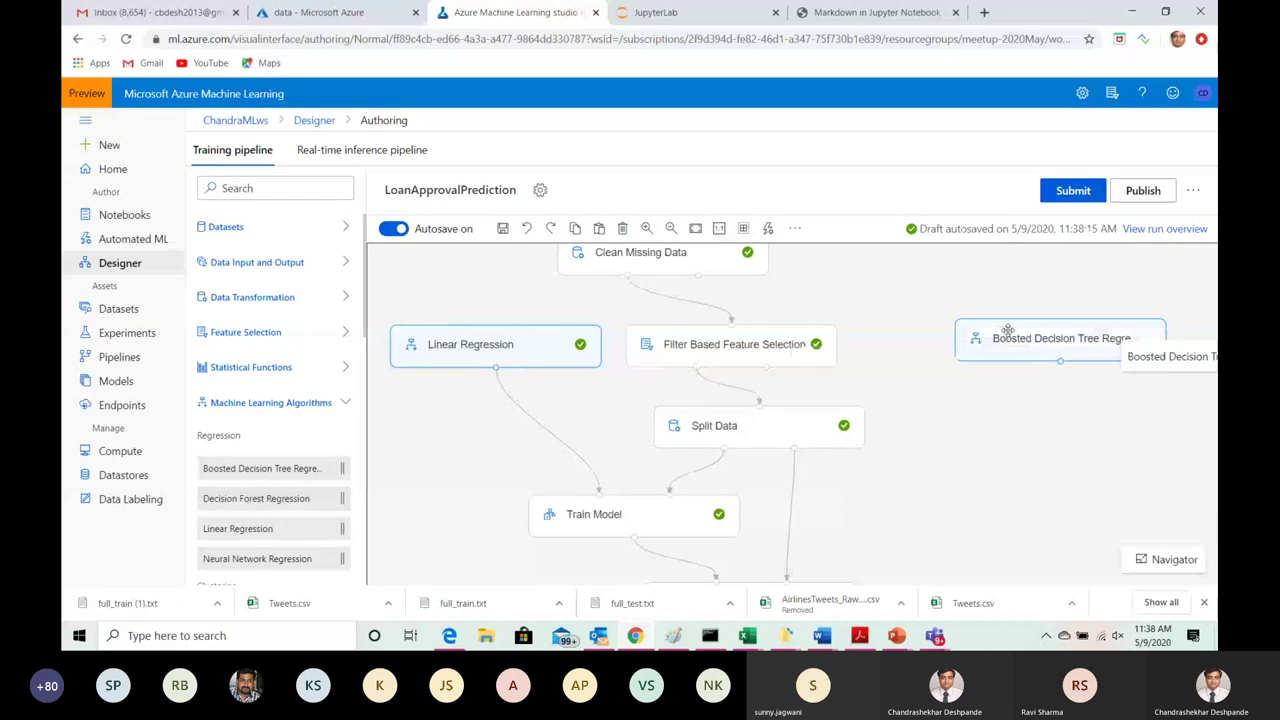
left_click(1062, 342)
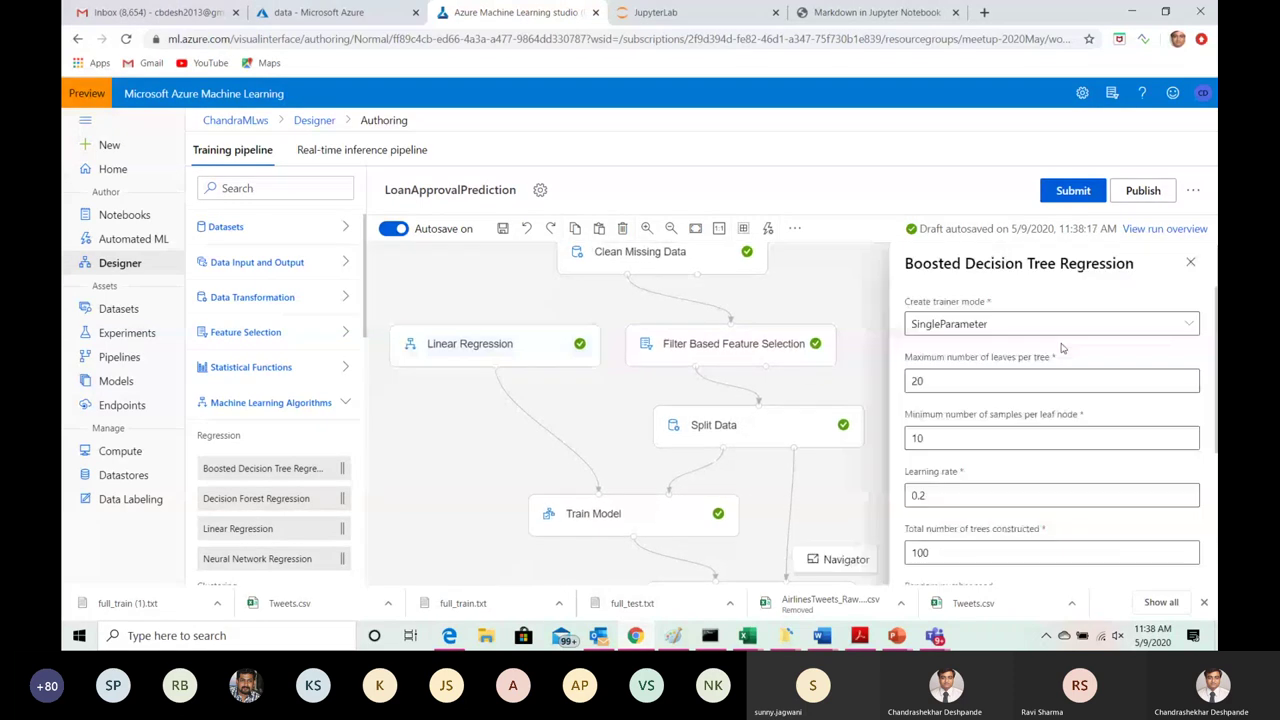
key("Delete")
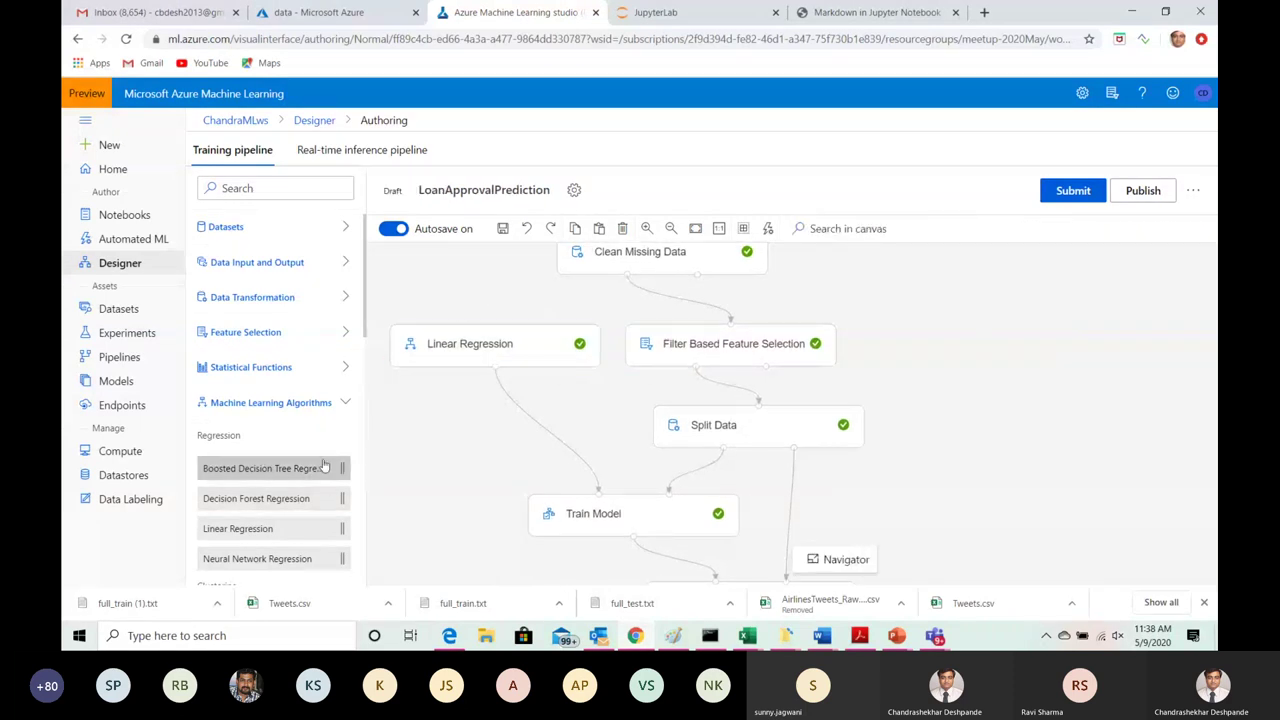
Step: Add a new Linear Regression module and change its L2 regularization weight to 0.1
left_click_drag(250, 532, 1003, 340)
left_click(1003, 346)
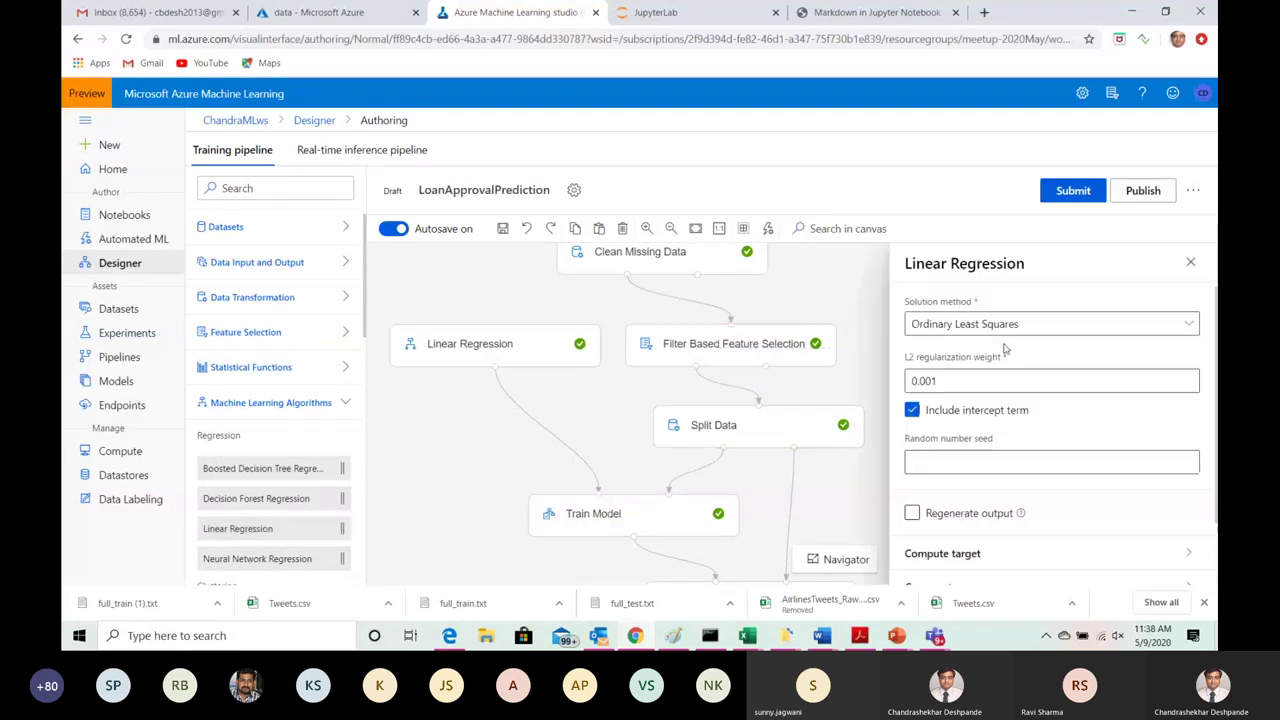
left_click(950, 379)
key("BackSpace")
key("BackSpace")
key("BackSpace")
type("1")
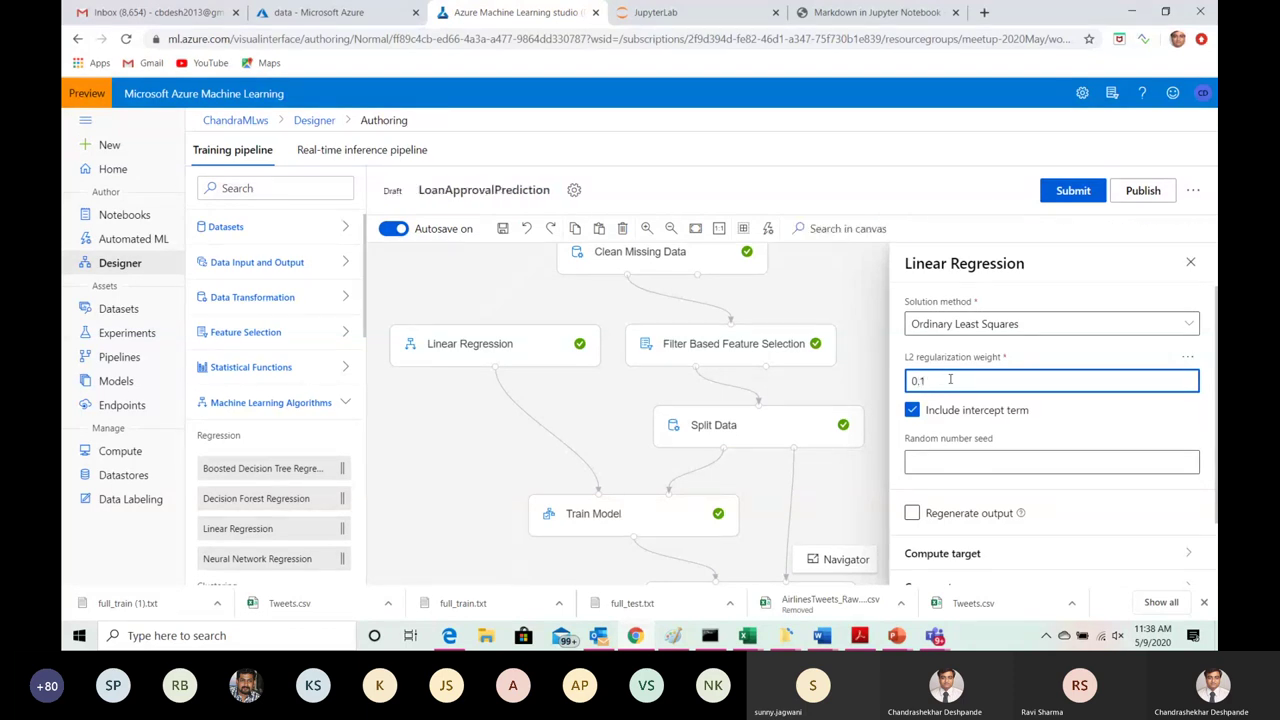
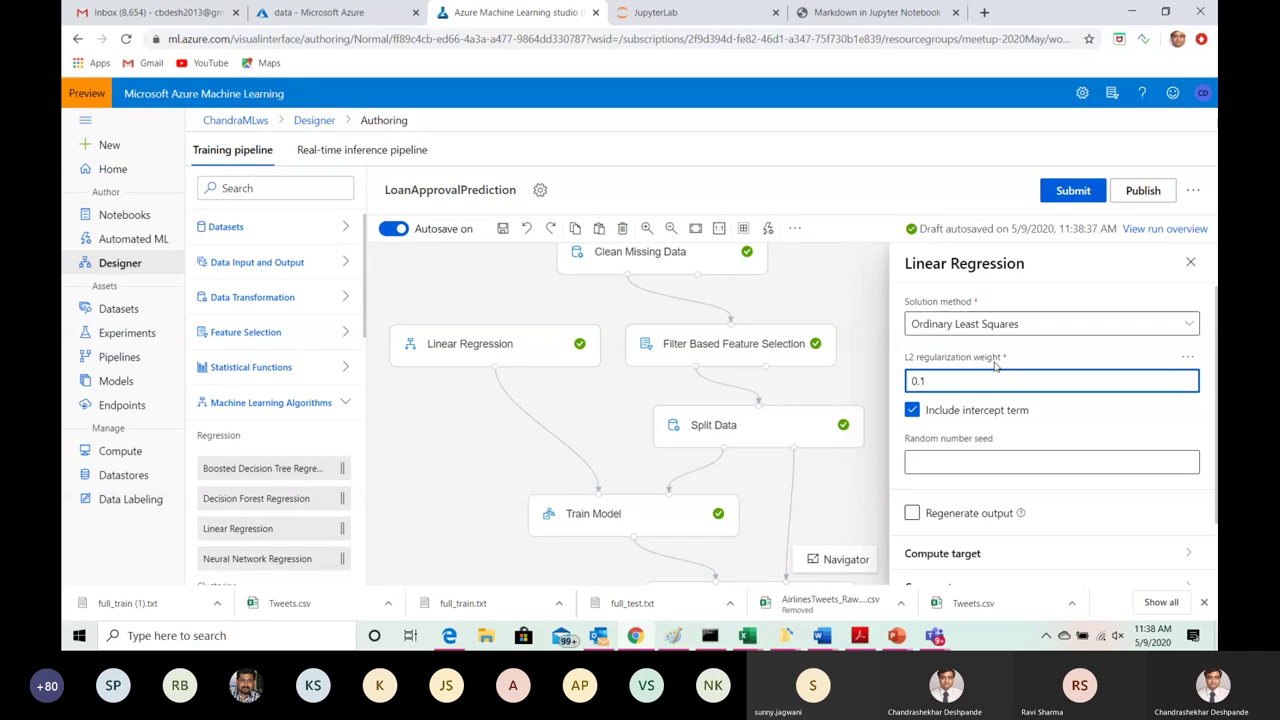
Step: Delete the unconnected extra Linear Regression module, then pan down to Score Model and Evaluate Model
left_click(1191, 264)
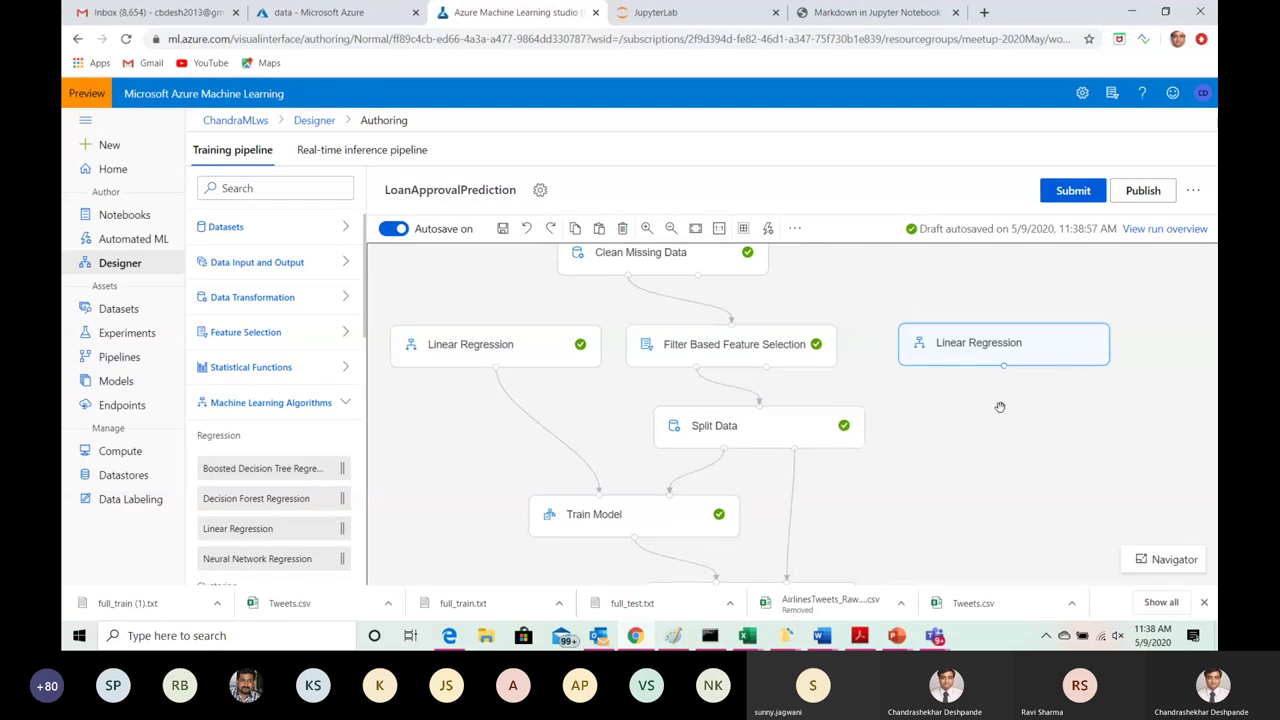
left_click_drag(1014, 436, 1008, 281)
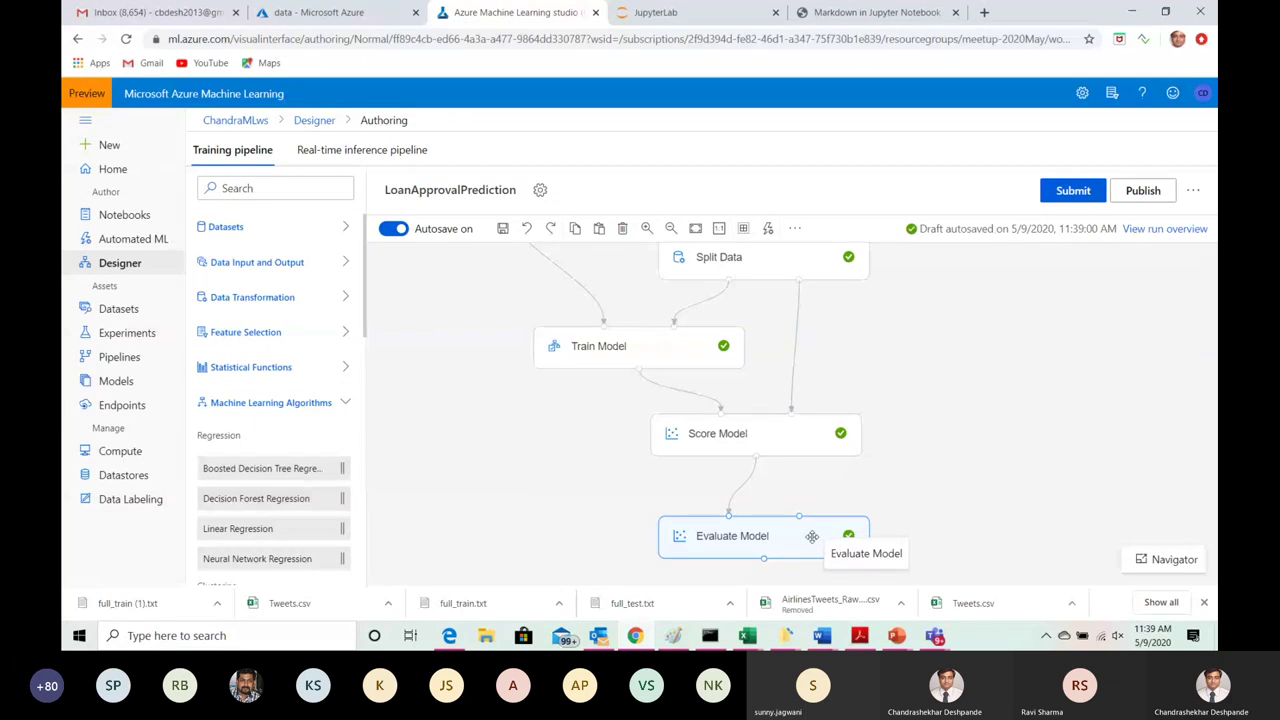
left_click_drag(920, 394, 895, 510)
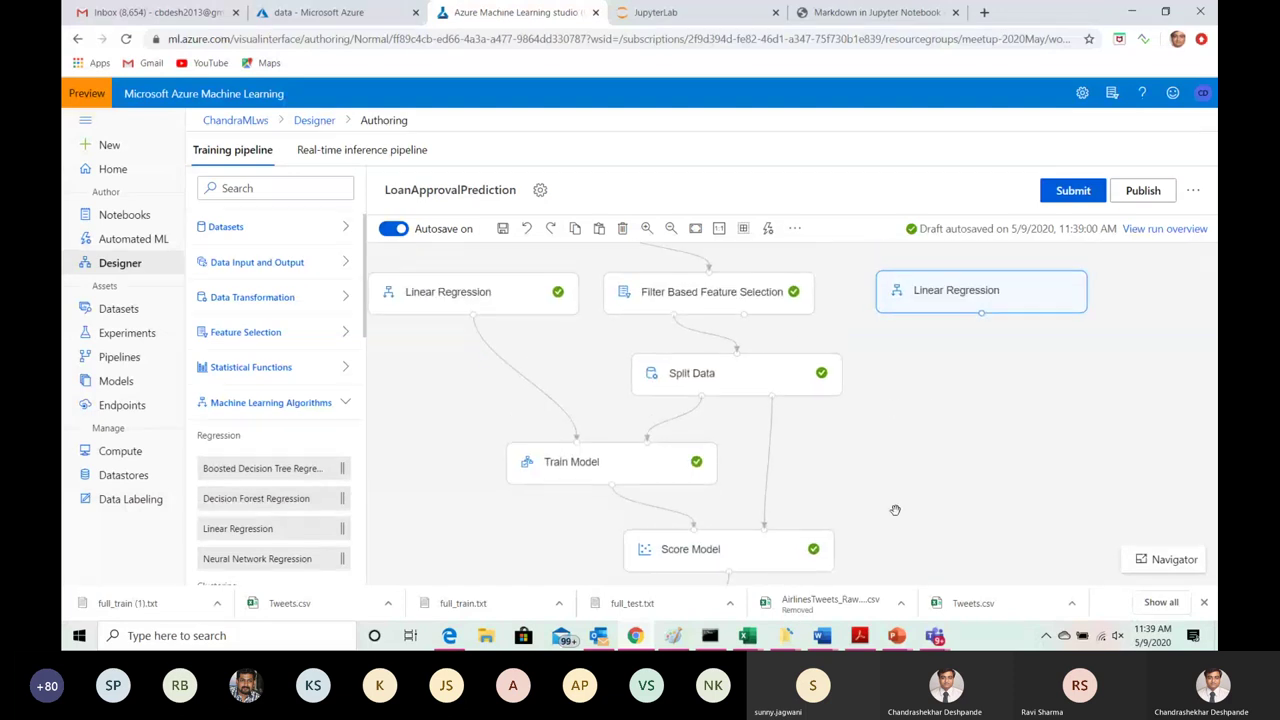
left_click(992, 298)
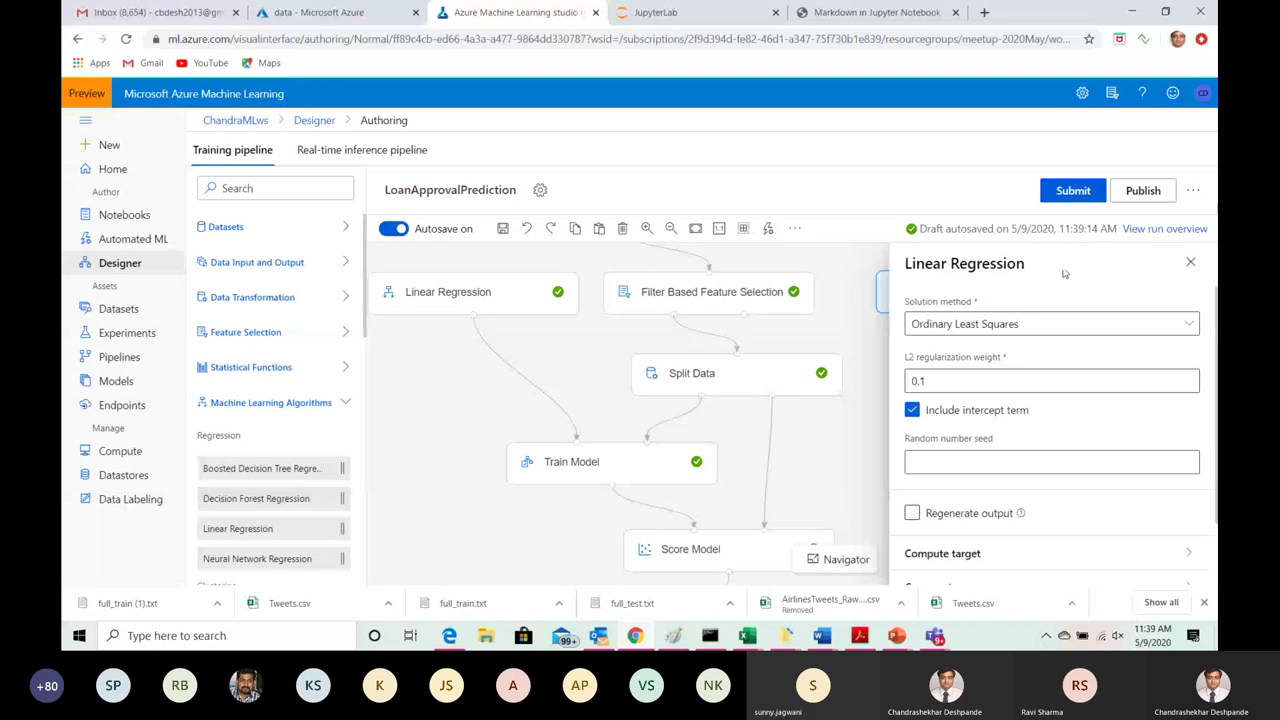
key("Escape")
key("Delete")
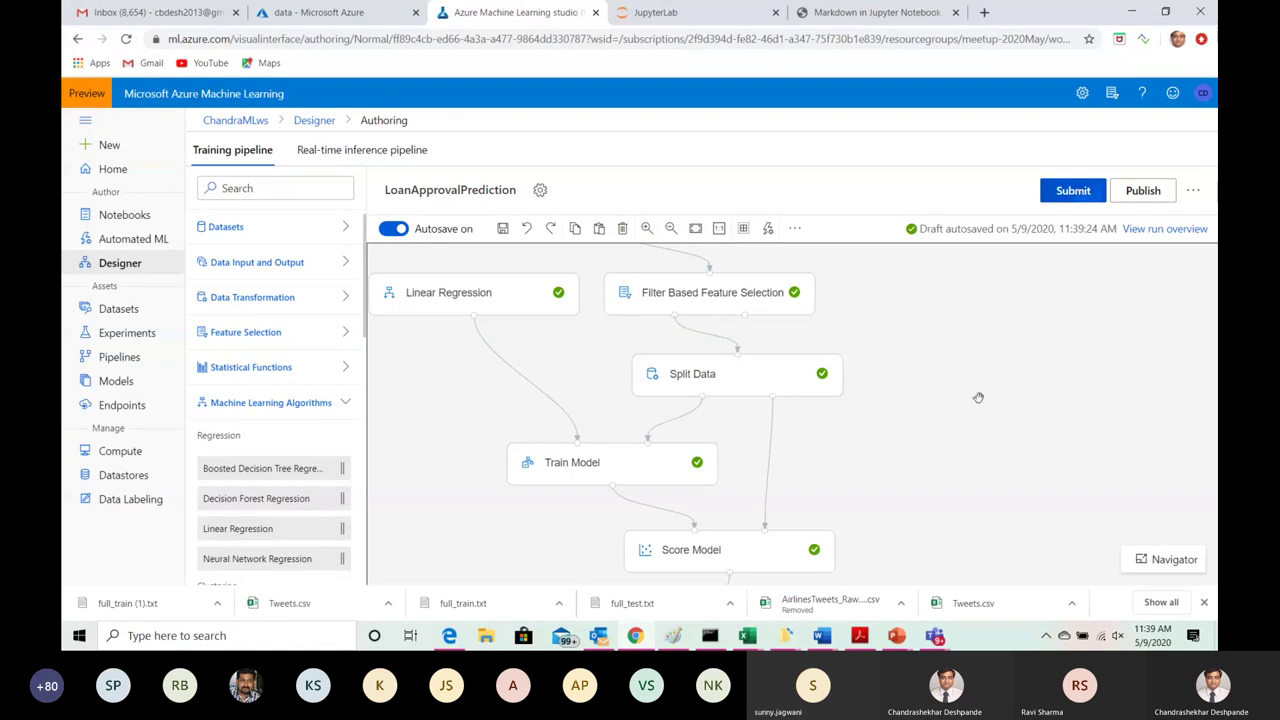
left_click_drag(980, 390, 983, 320)
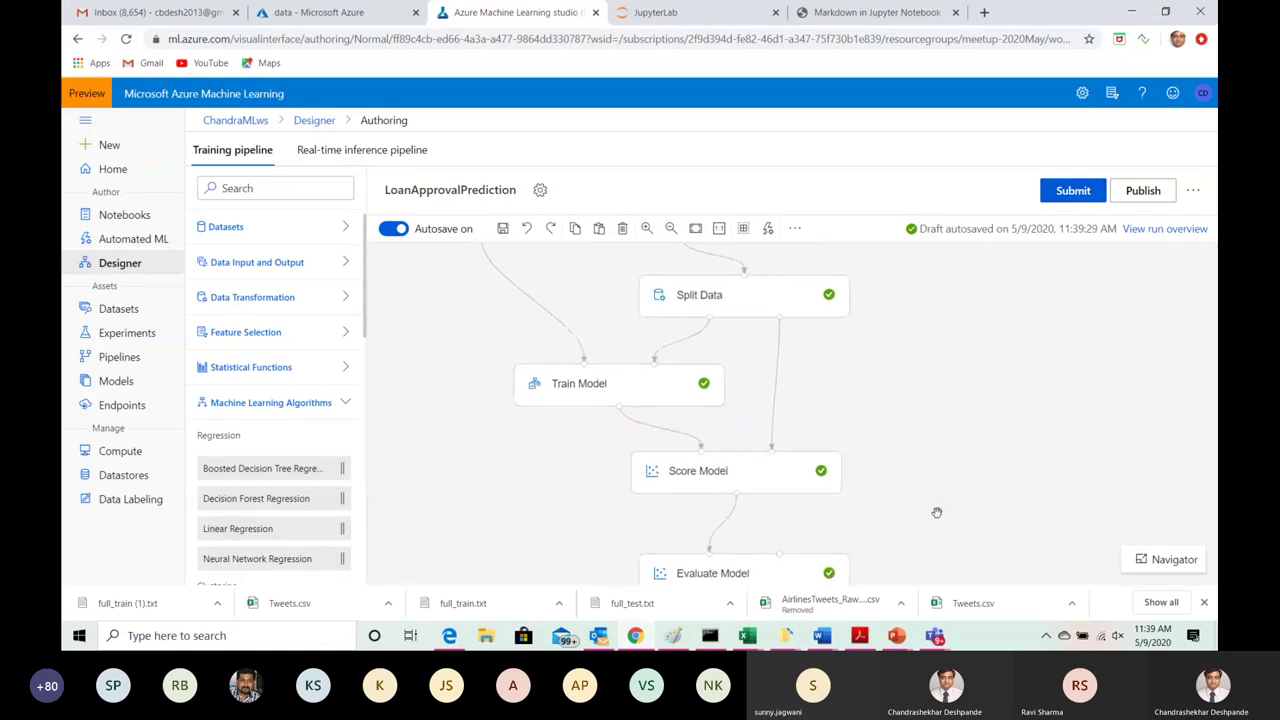
left_click_drag(937, 514, 954, 374)
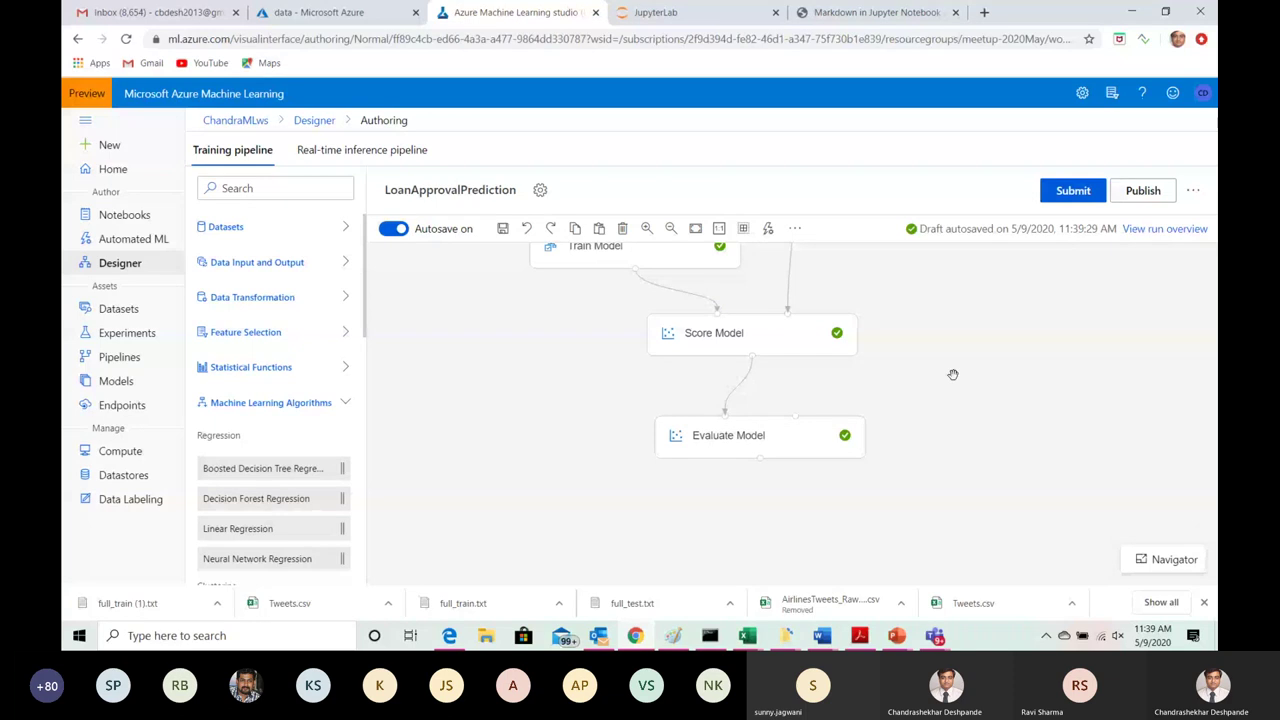
left_click(1066, 192)
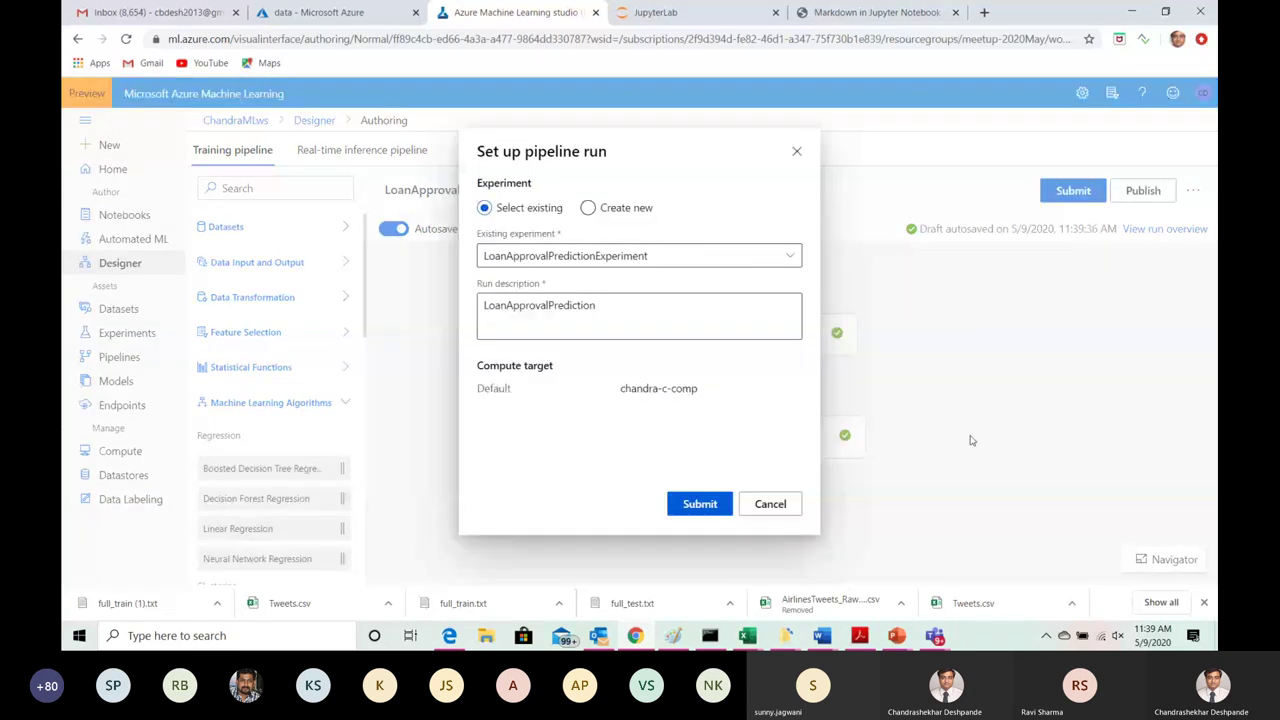
Step: Submit the run to the existing LoanApprovalPredictionExperiment experiment
left_click(697, 505)
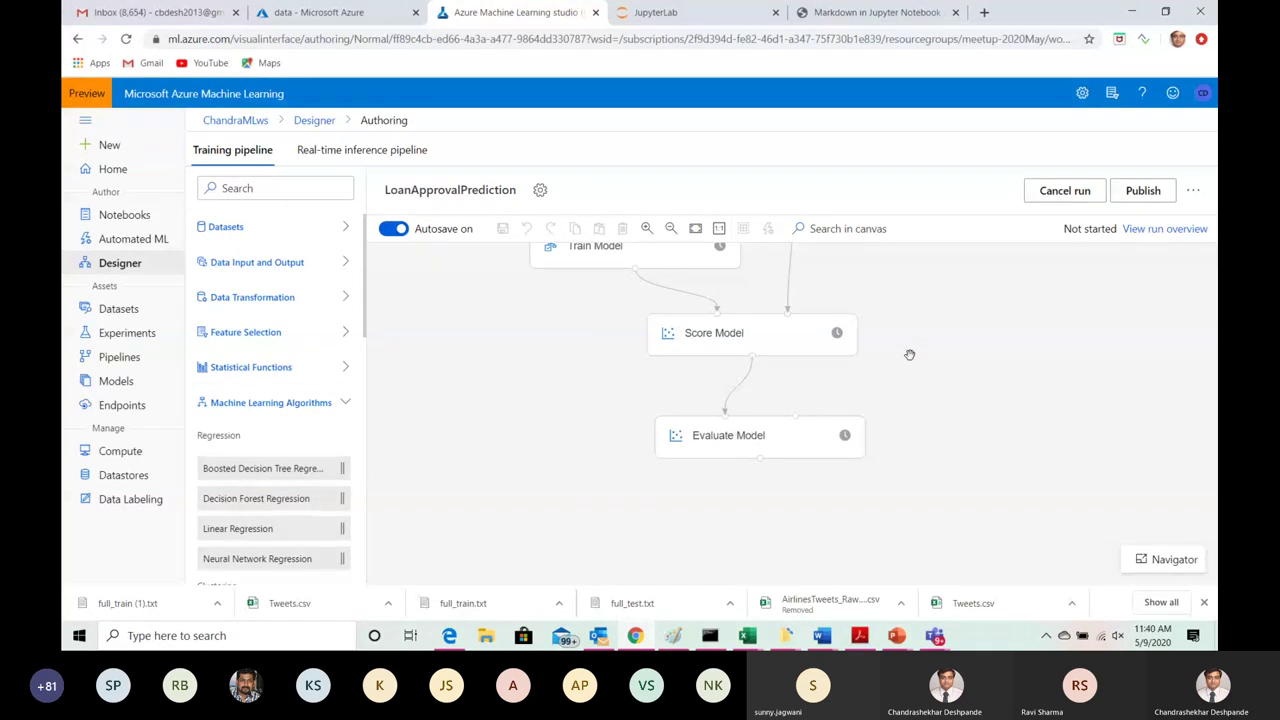
Step: Pan from the source dataset down to Evaluate Model, watching module statuses until the run finishes
left_click_drag(886, 260, 889, 434)
left_click_drag(891, 277, 895, 475)
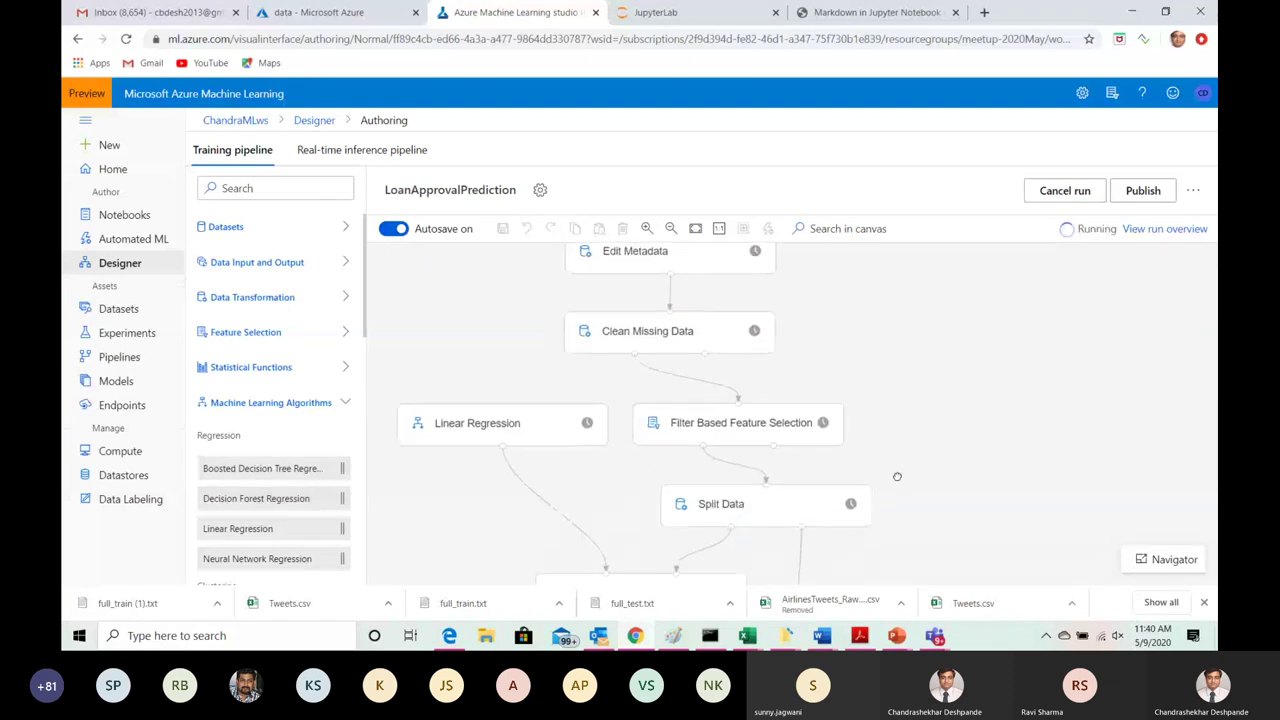
left_click_drag(871, 294, 887, 509)
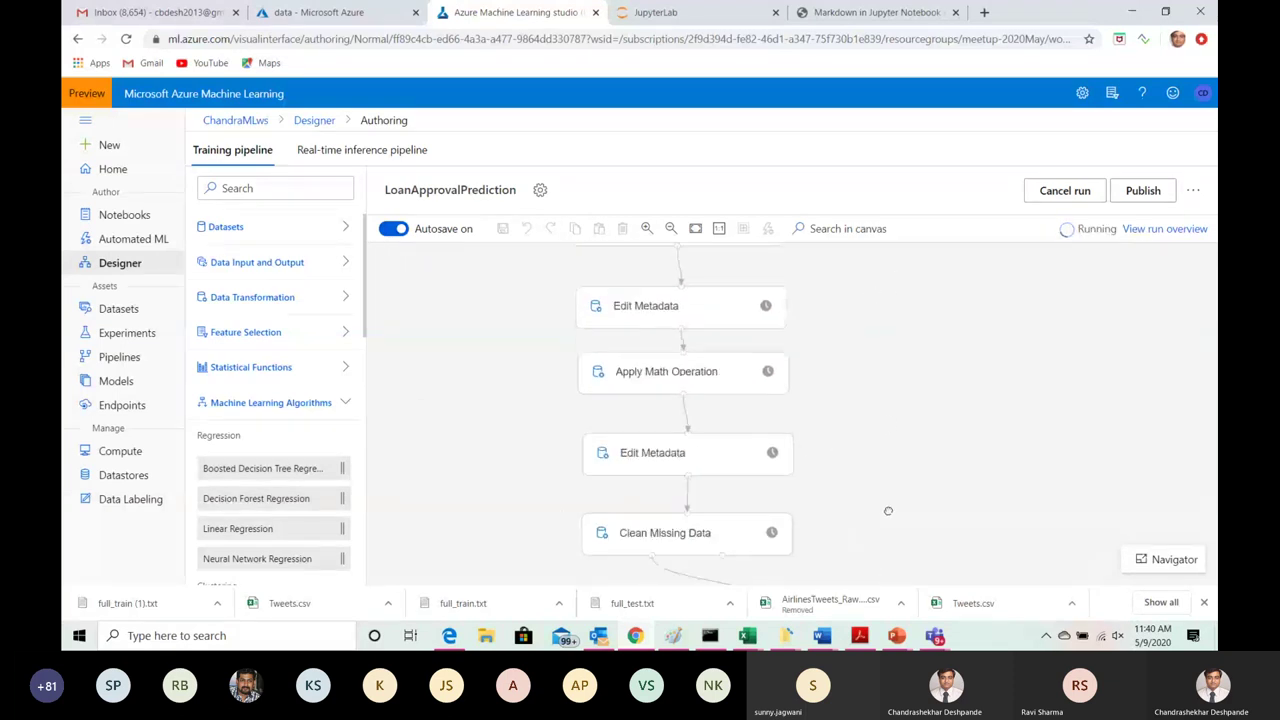
left_click_drag(874, 319, 880, 460)
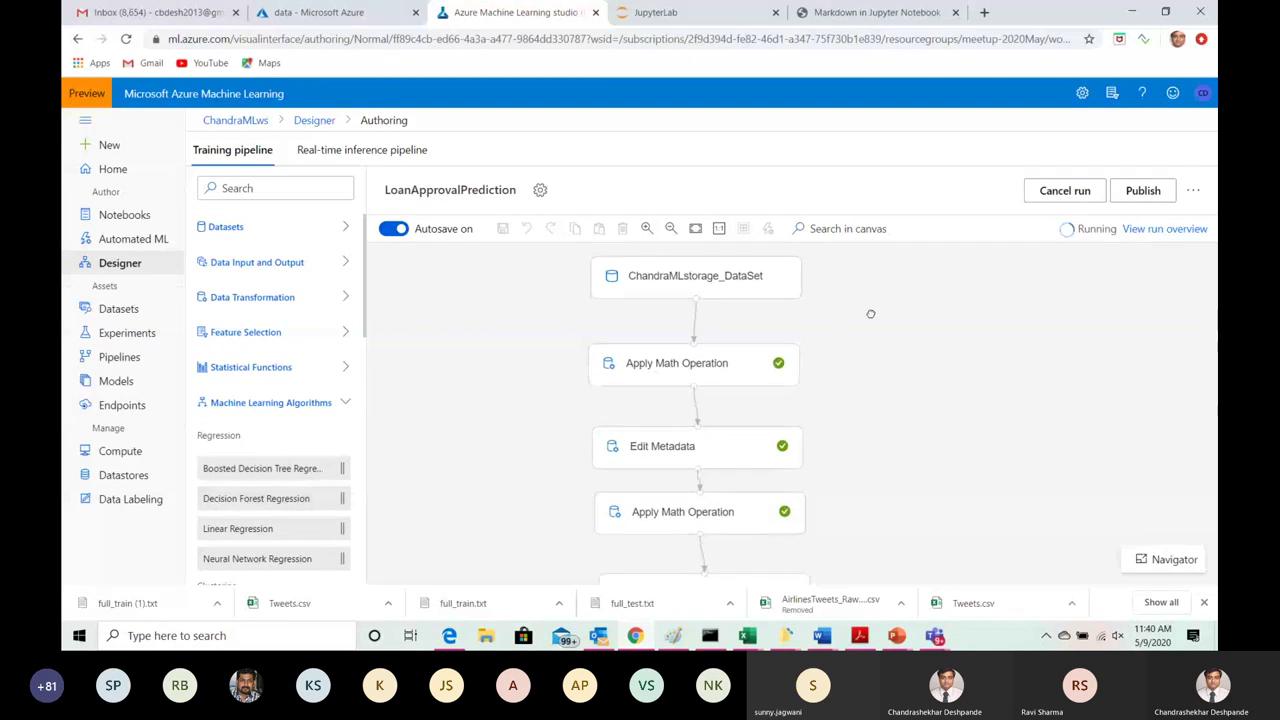
left_click_drag(870, 314, 877, 451)
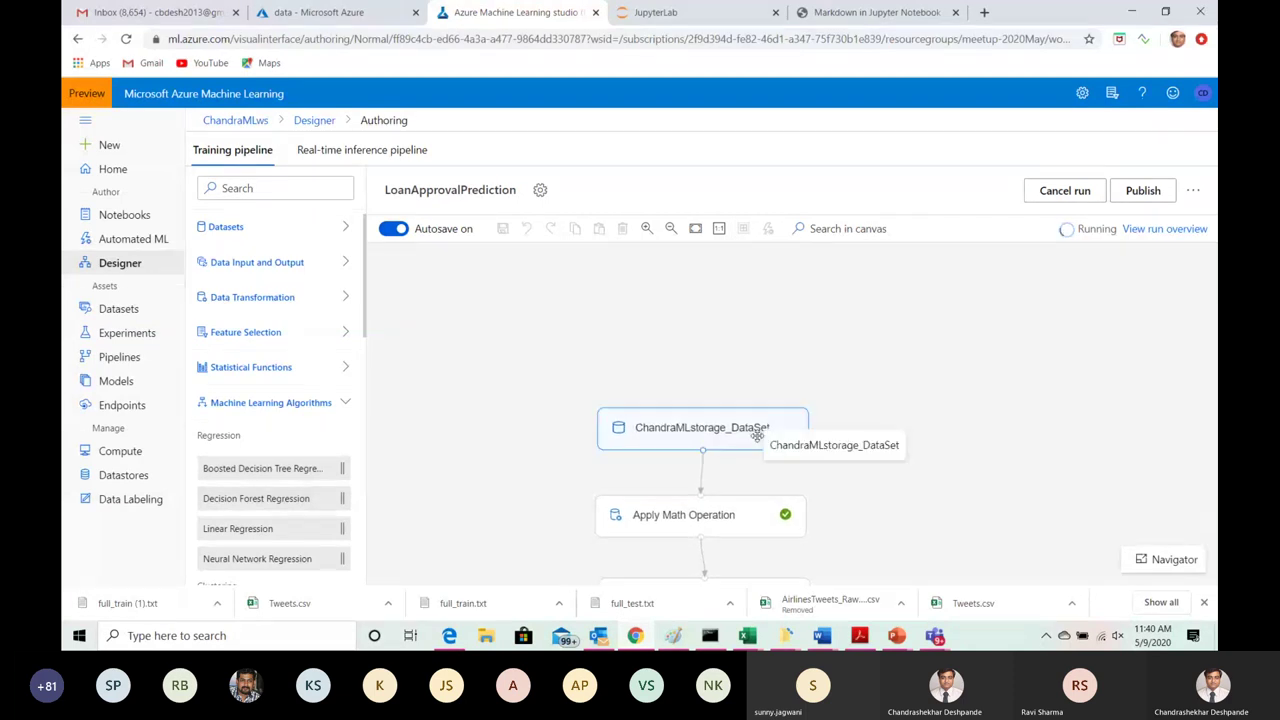
scroll(908, 325, "down", 3)
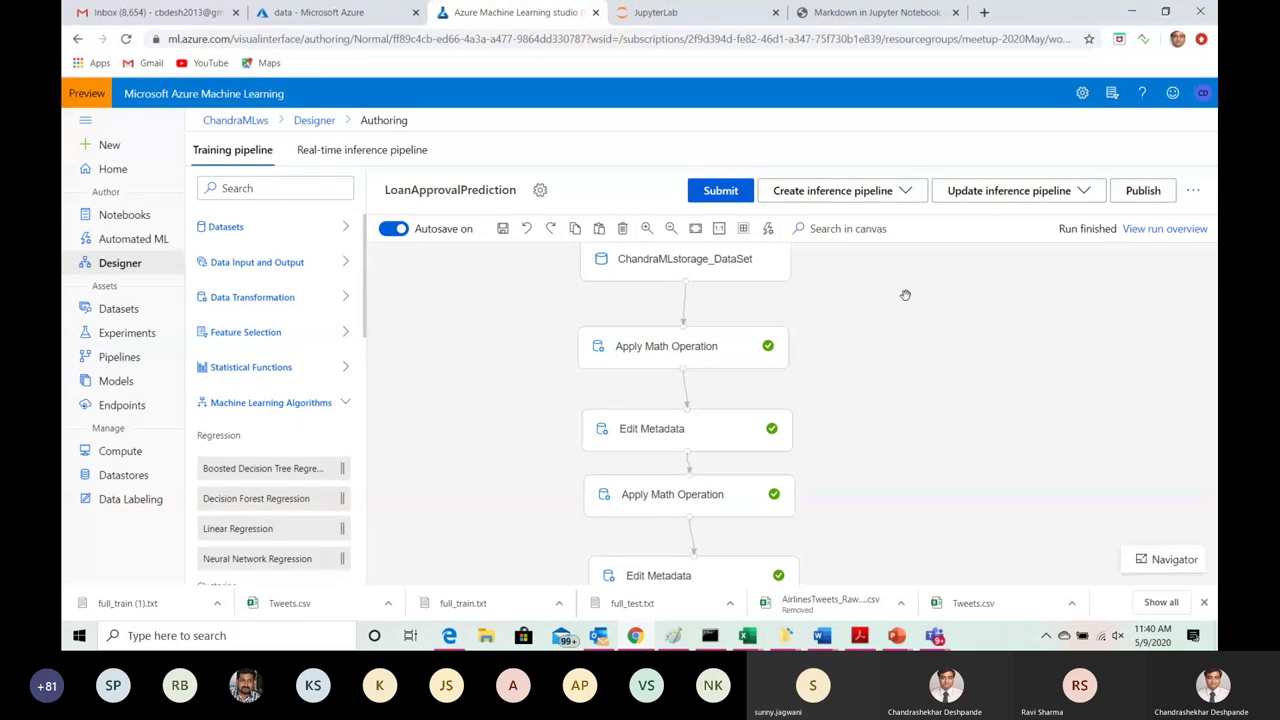
left_click_drag(846, 406, 844, 332)
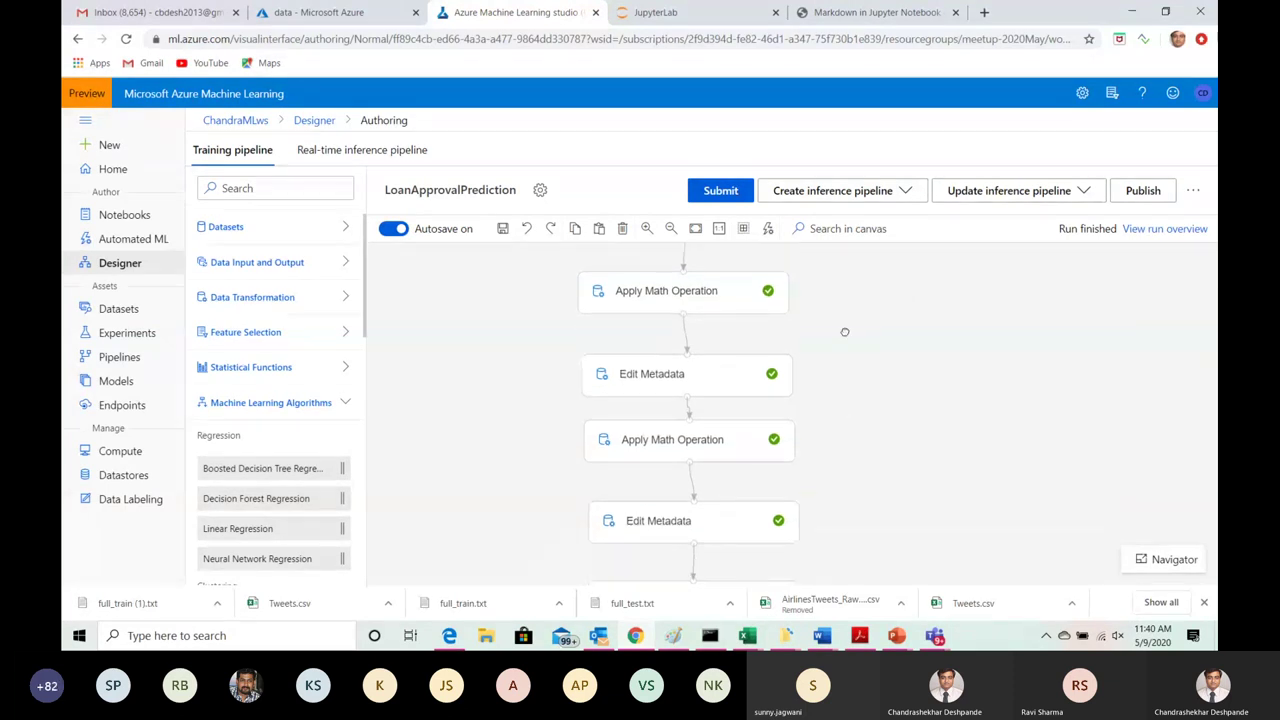
scroll(844, 332, "down", 5)
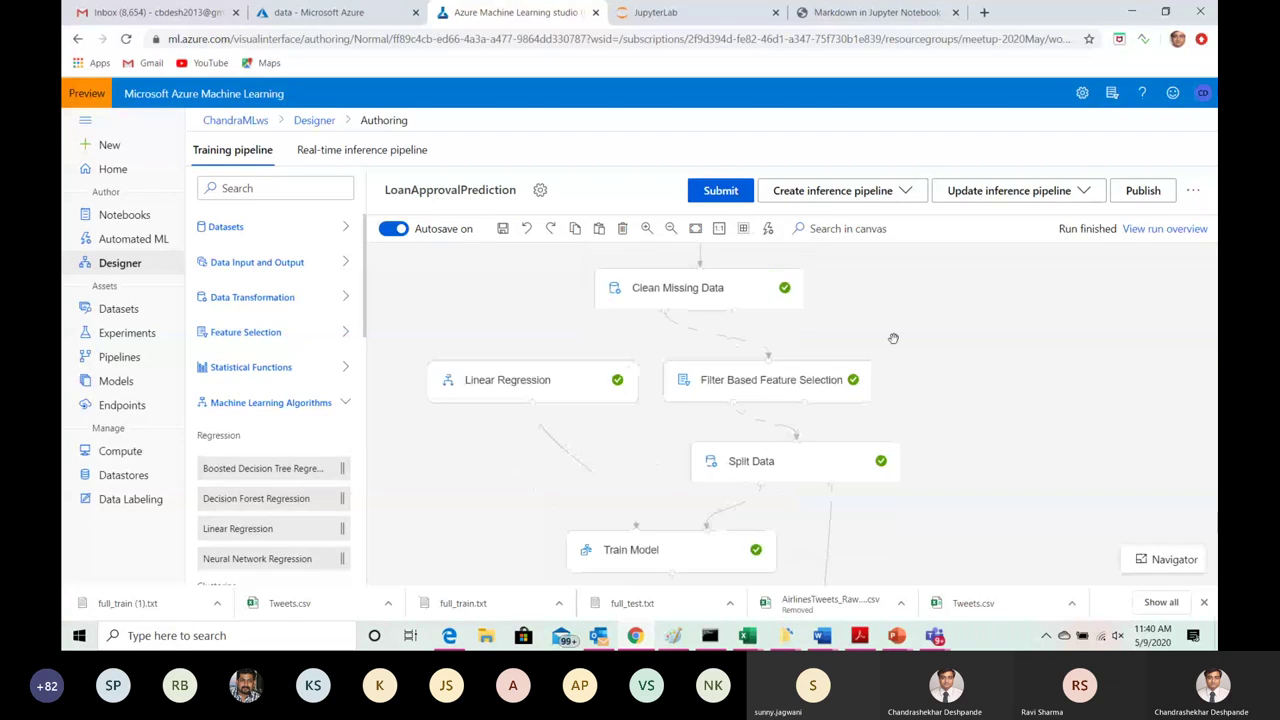
left_click_drag(915, 462, 910, 307)
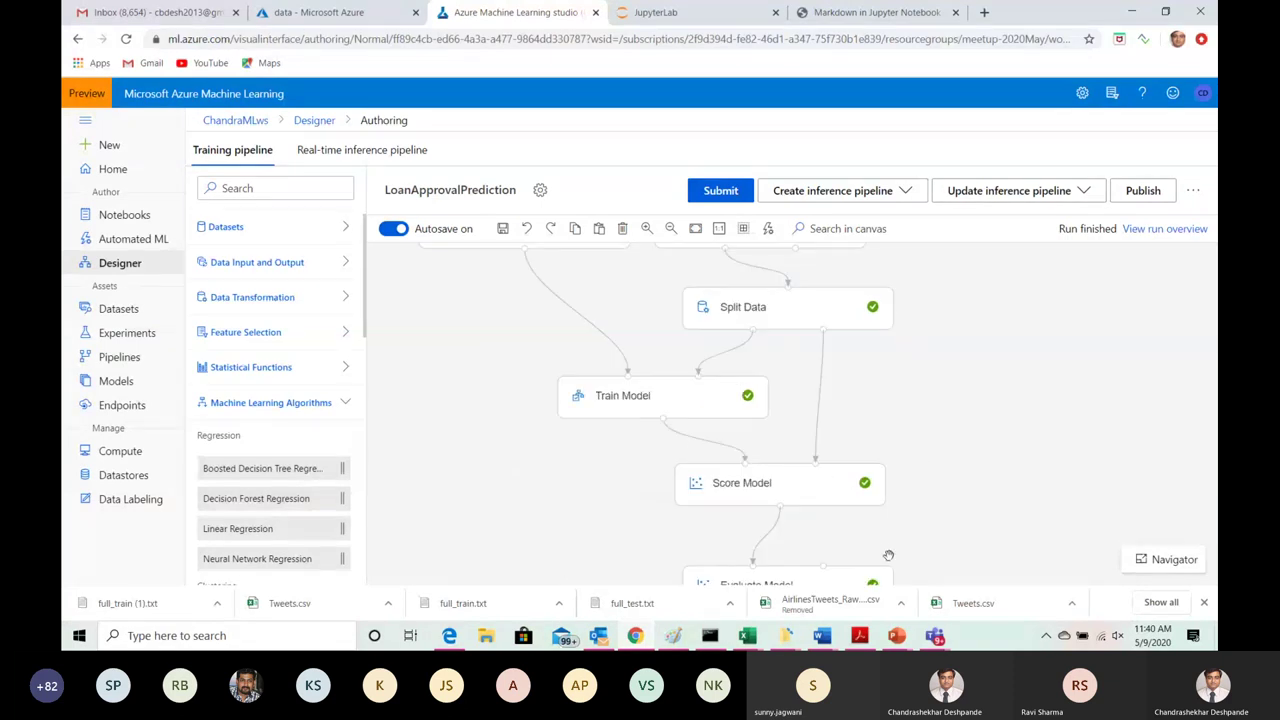
scroll(882, 453, "down", 1)
scroll(882, 453, "down", 4)
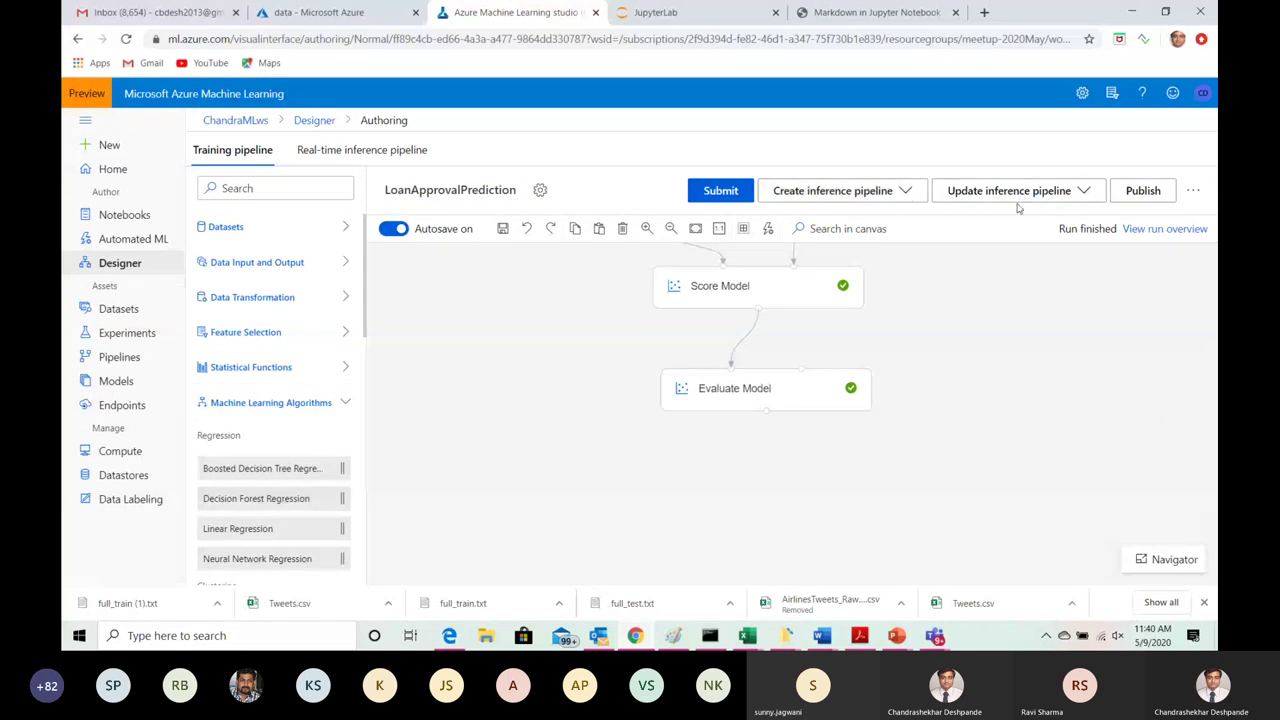
Step: Update the real-time inference pipeline, then show the Designer's Pipeline drafts list
left_click(1087, 191)
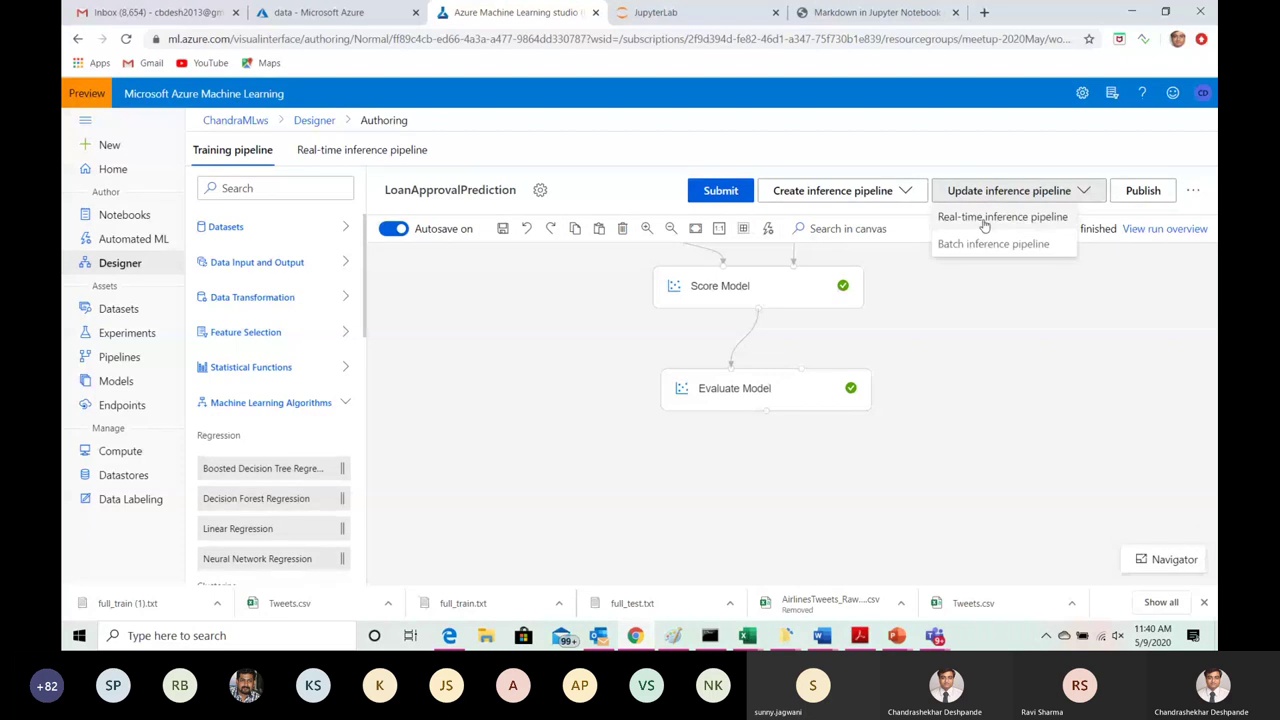
left_click(985, 220)
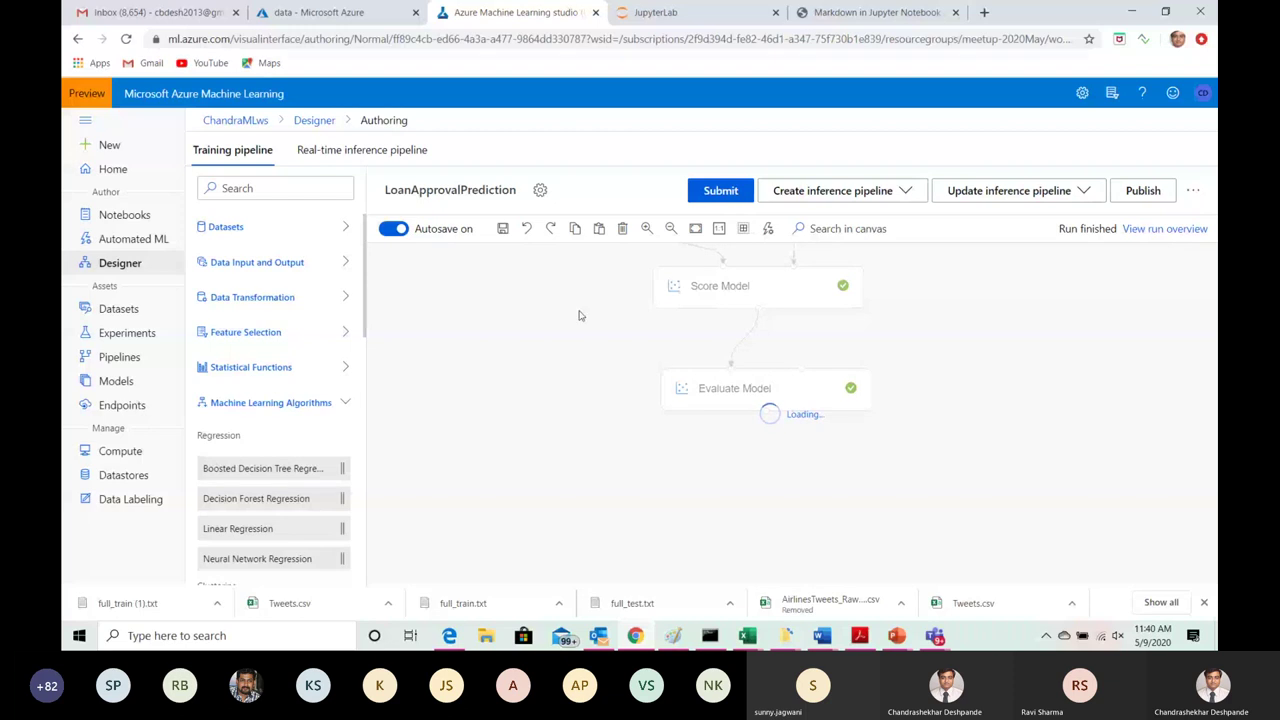
left_click(110, 360)
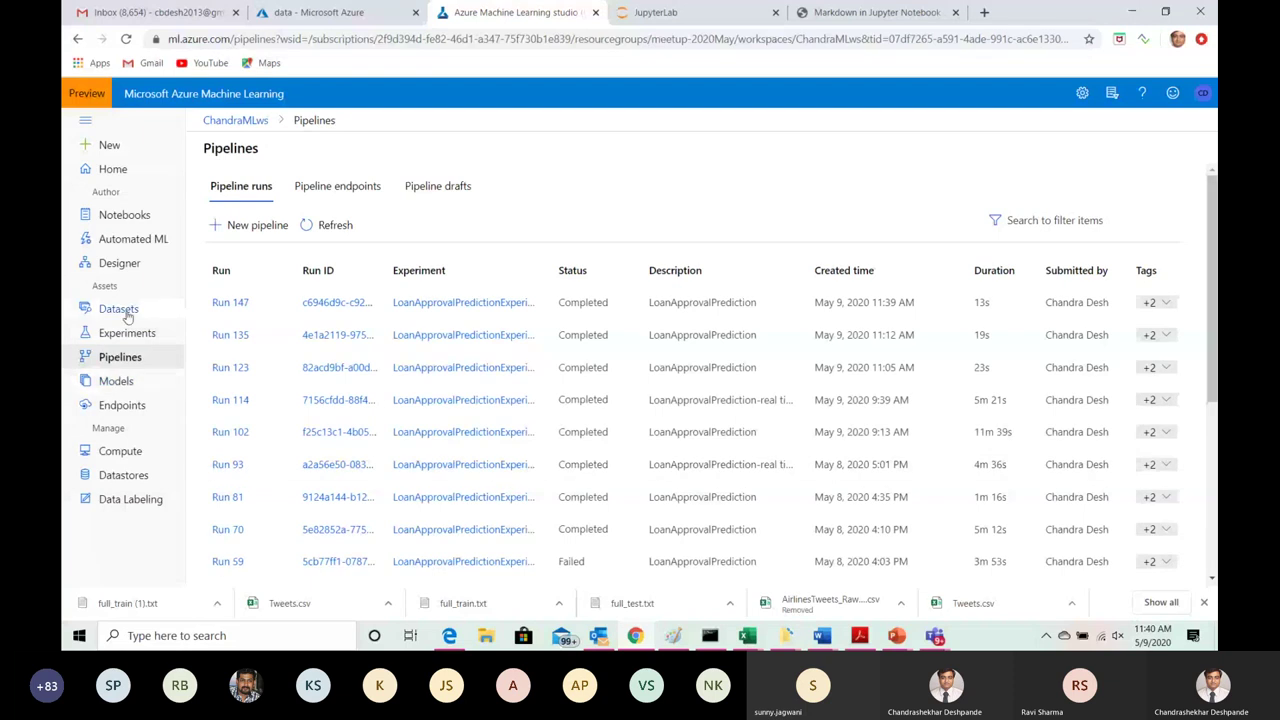
left_click(130, 268)
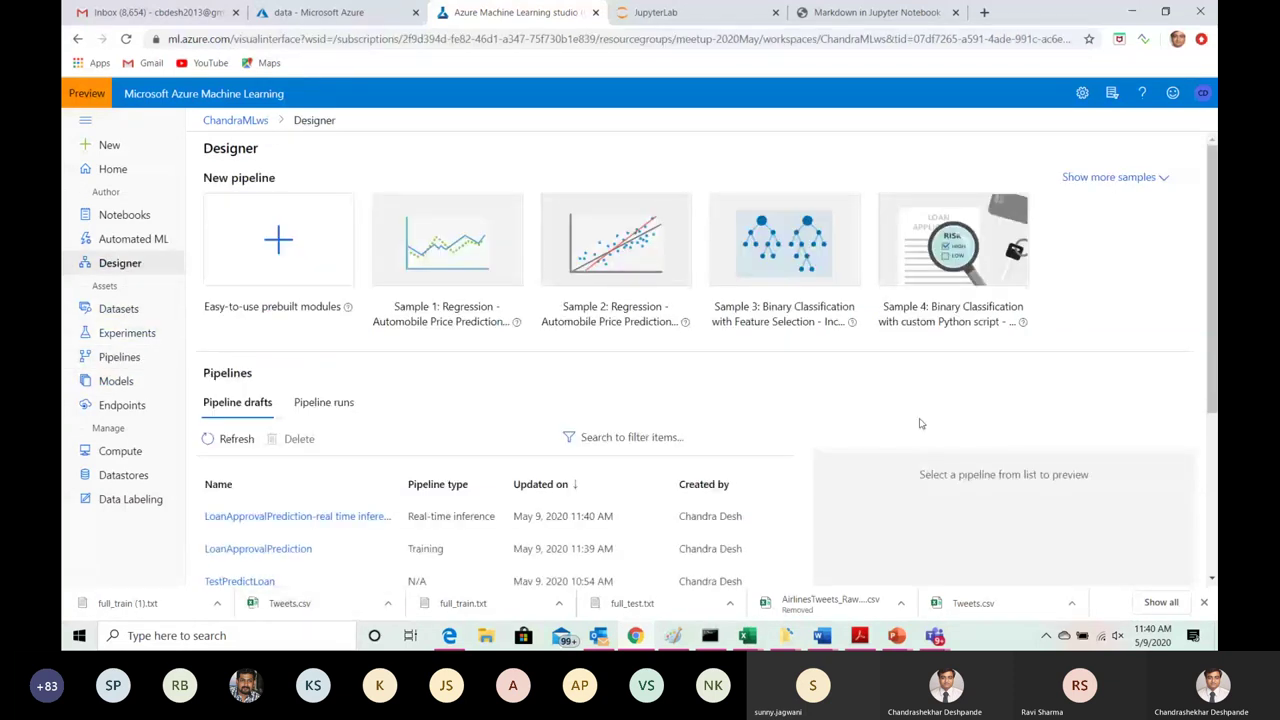
scroll(921, 424, "down", 2)
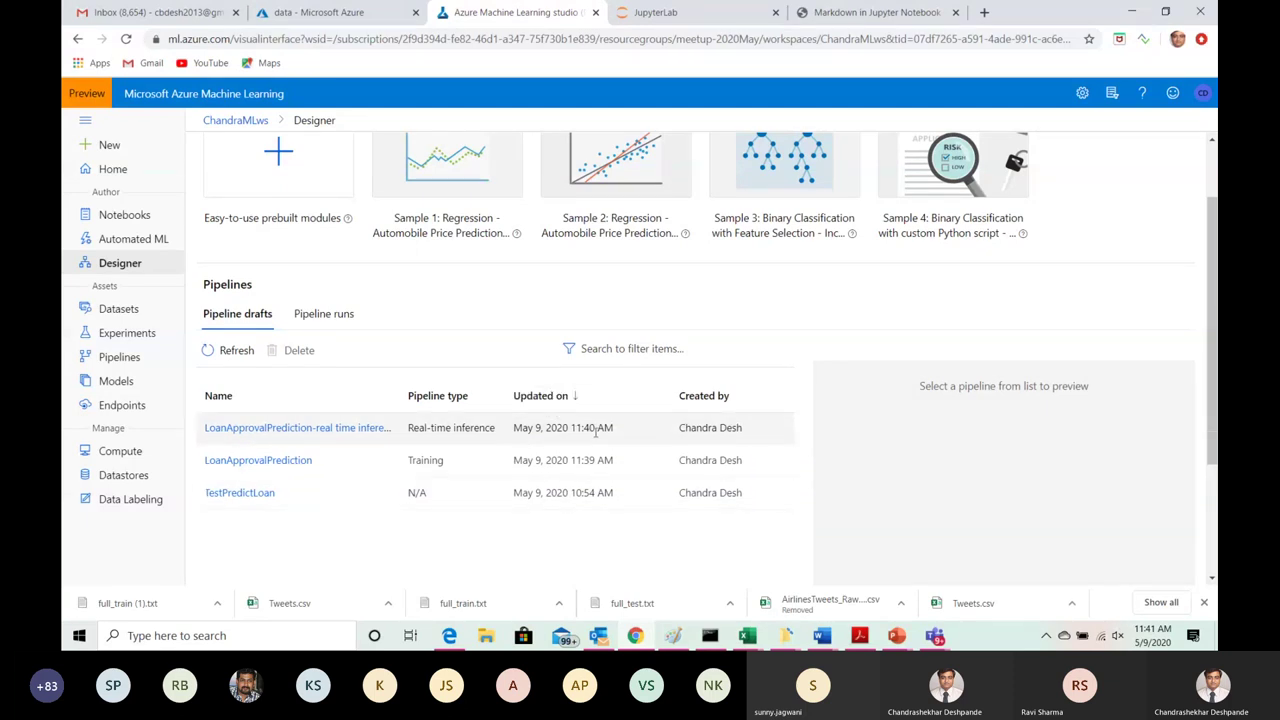
left_click(338, 428)
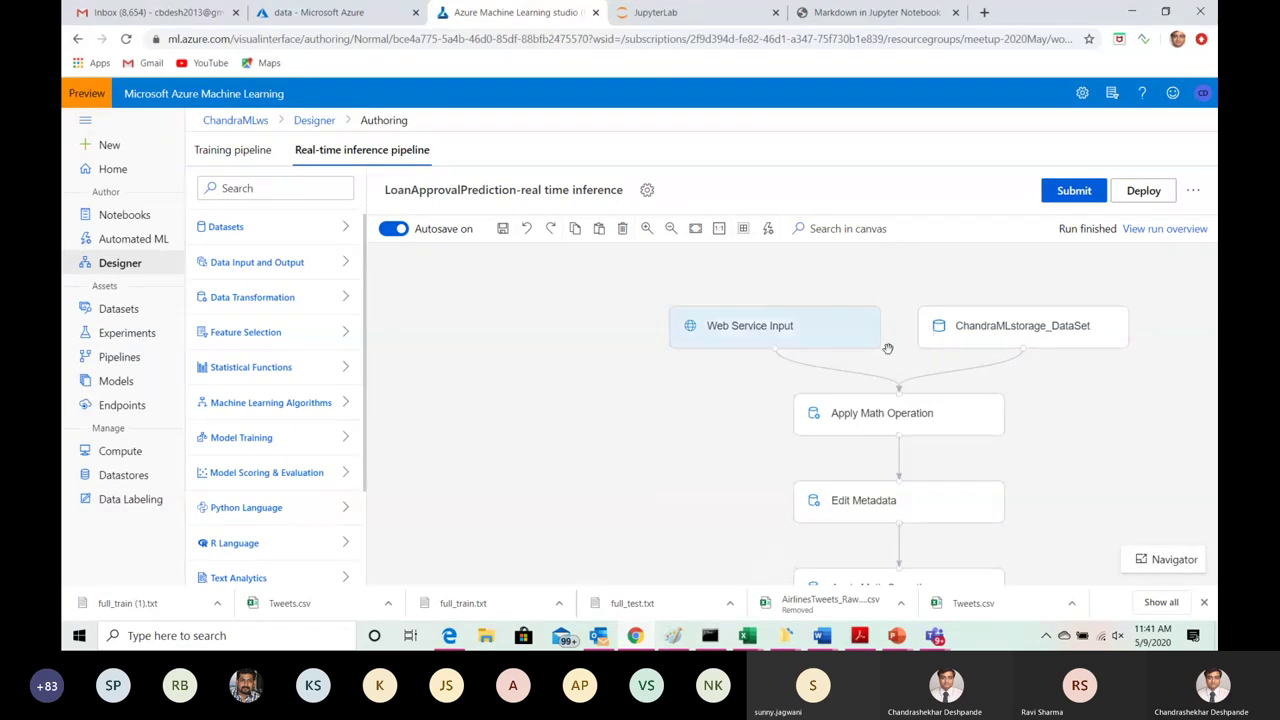
left_click(818, 313)
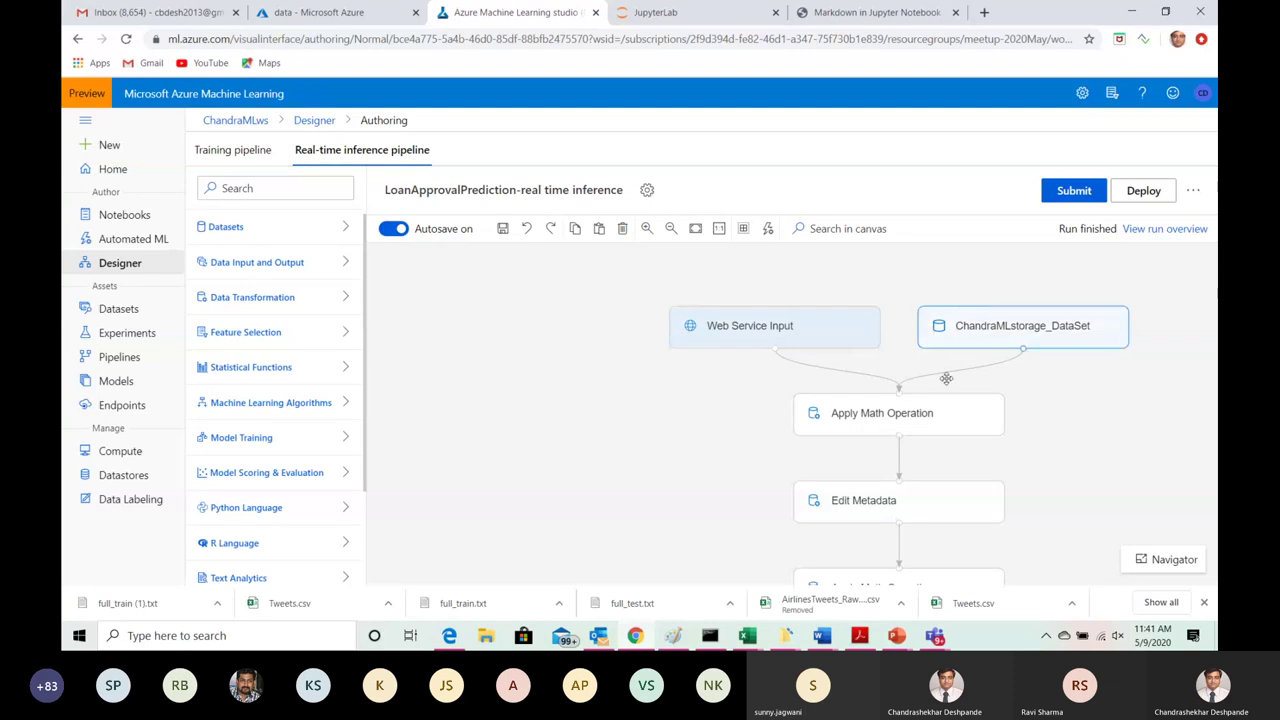
left_click_drag(977, 380, 943, 354)
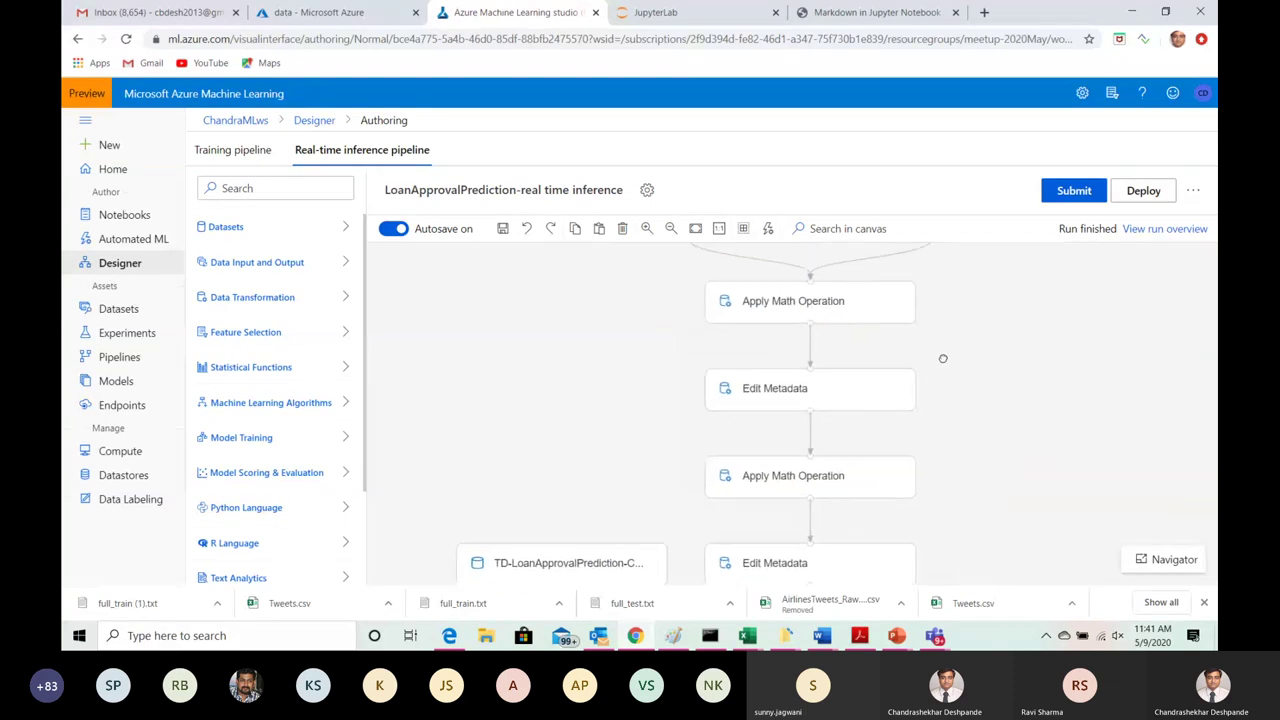
left_click_drag(1017, 489, 1019, 318)
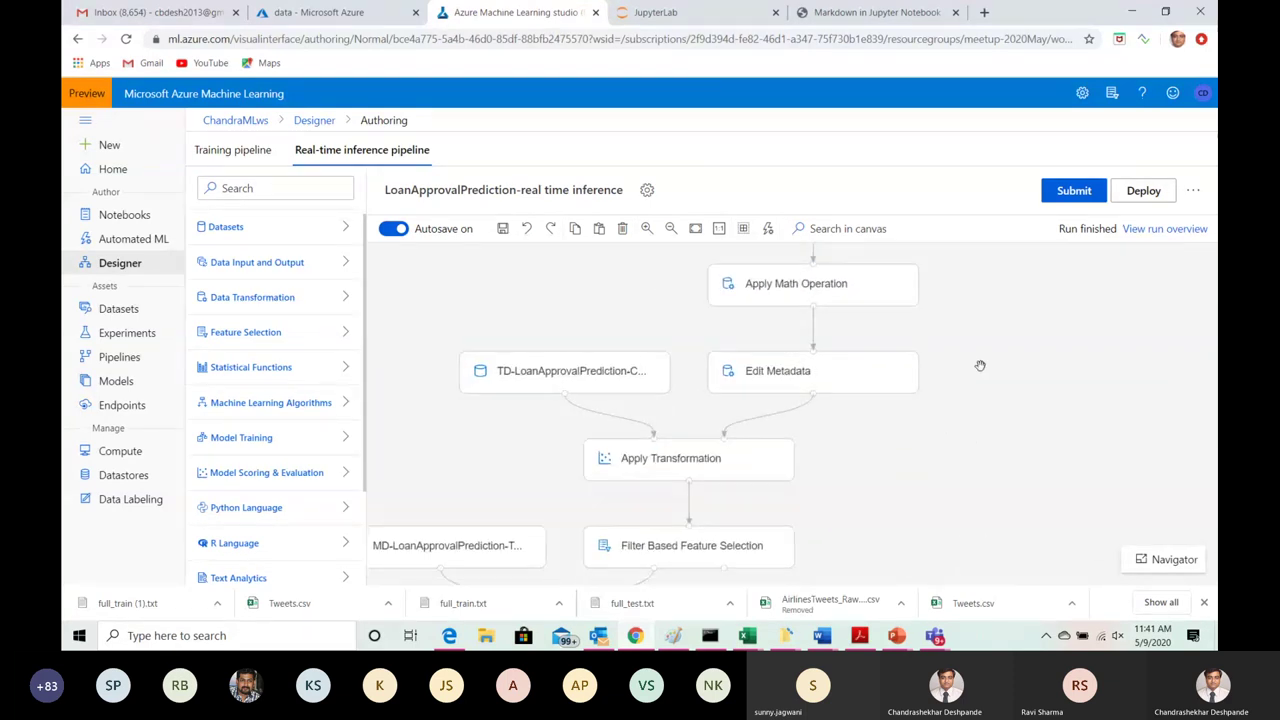
left_click_drag(889, 431, 937, 363)
left_click_drag(687, 543, 876, 335)
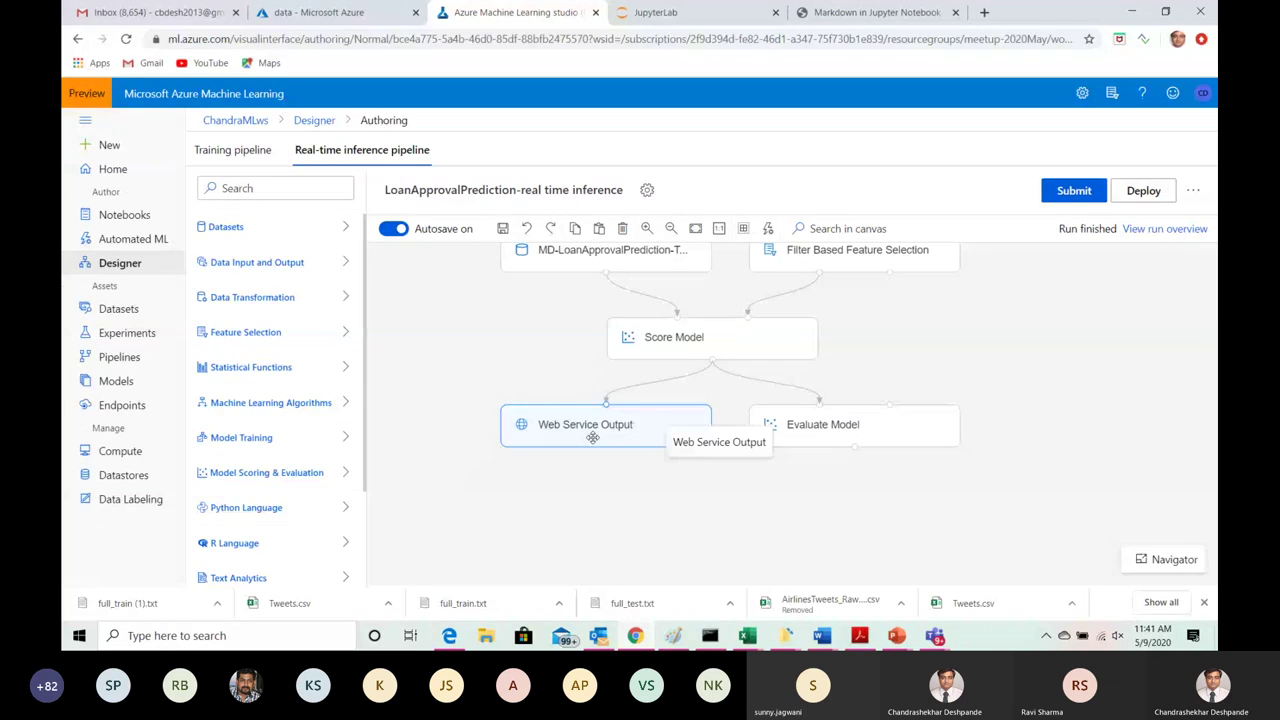
scroll(876, 473, "up", 2)
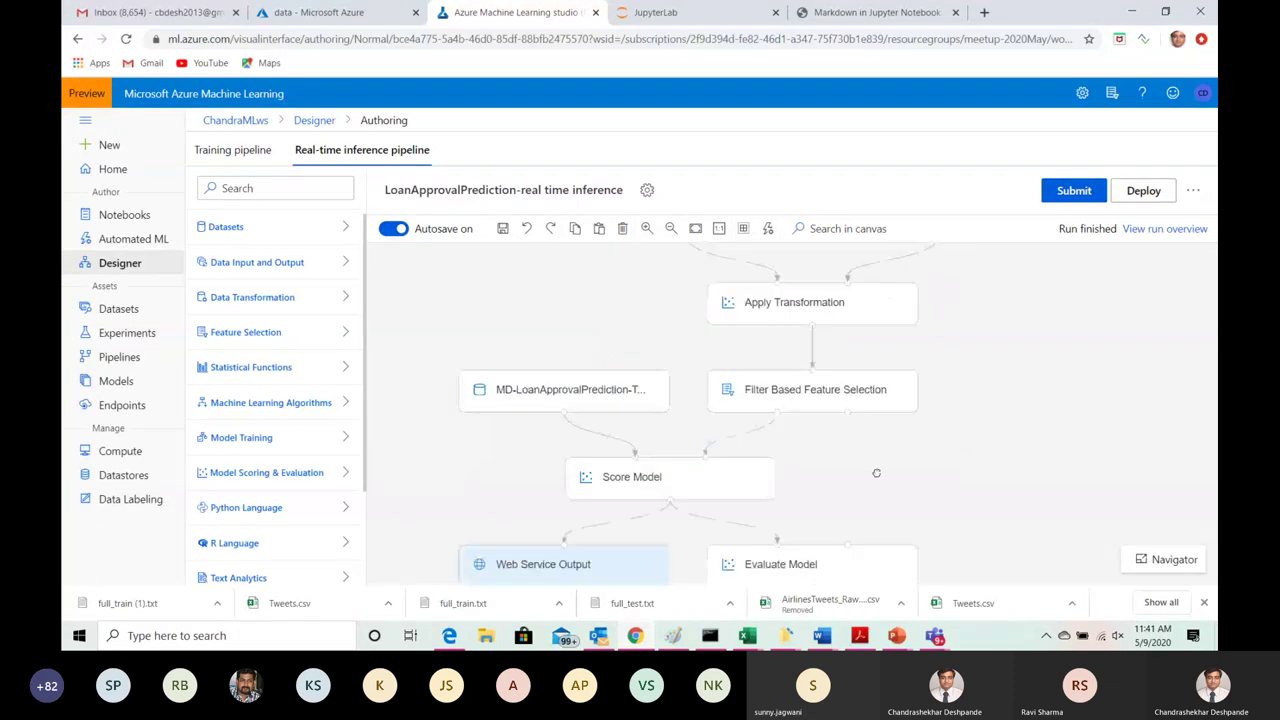
scroll(876, 473, "up", 5)
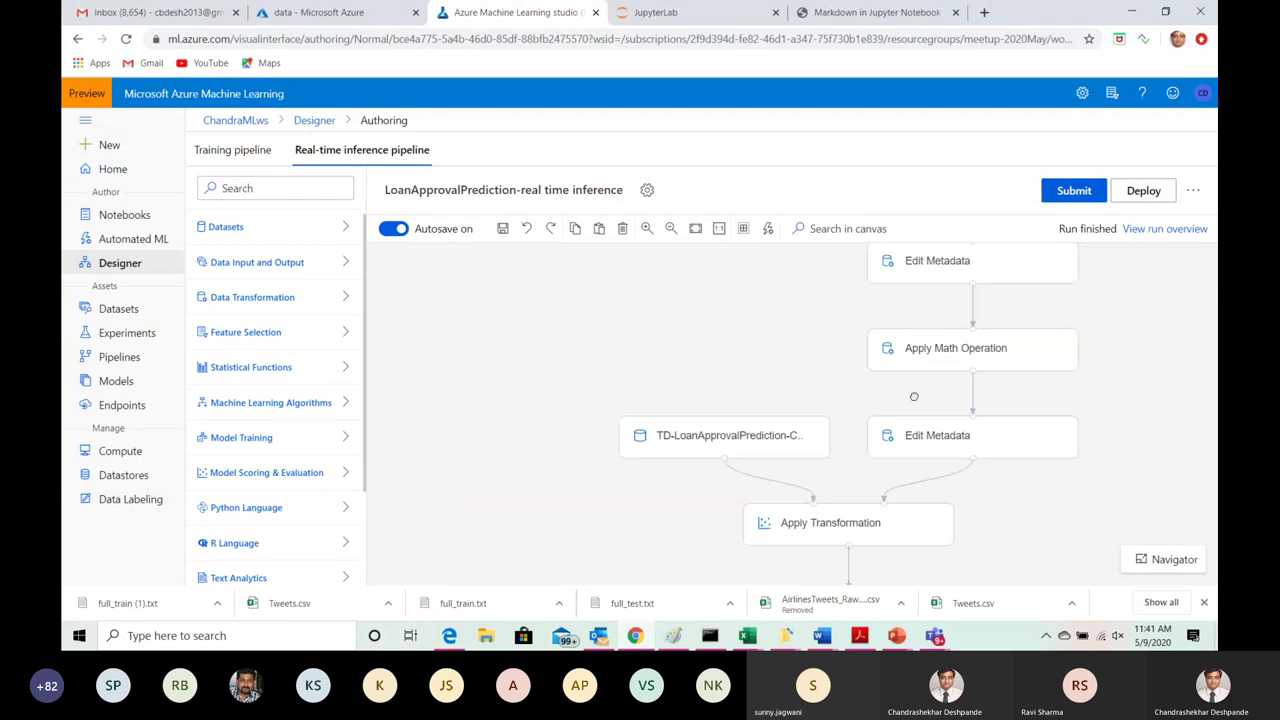
scroll(810, 330, "up", 2)
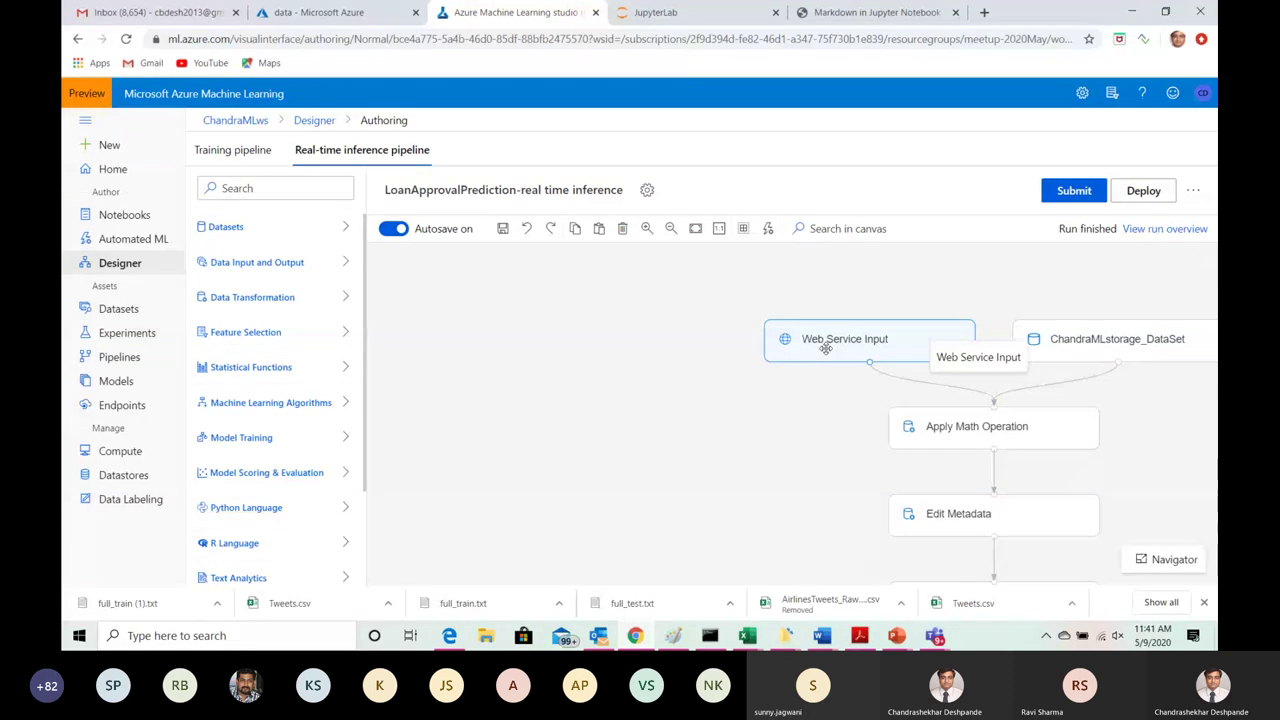
Step: Submit the inference pipeline run, keeping LoanApprovalPredictionExperiment as the existing experiment
left_click(1074, 190)
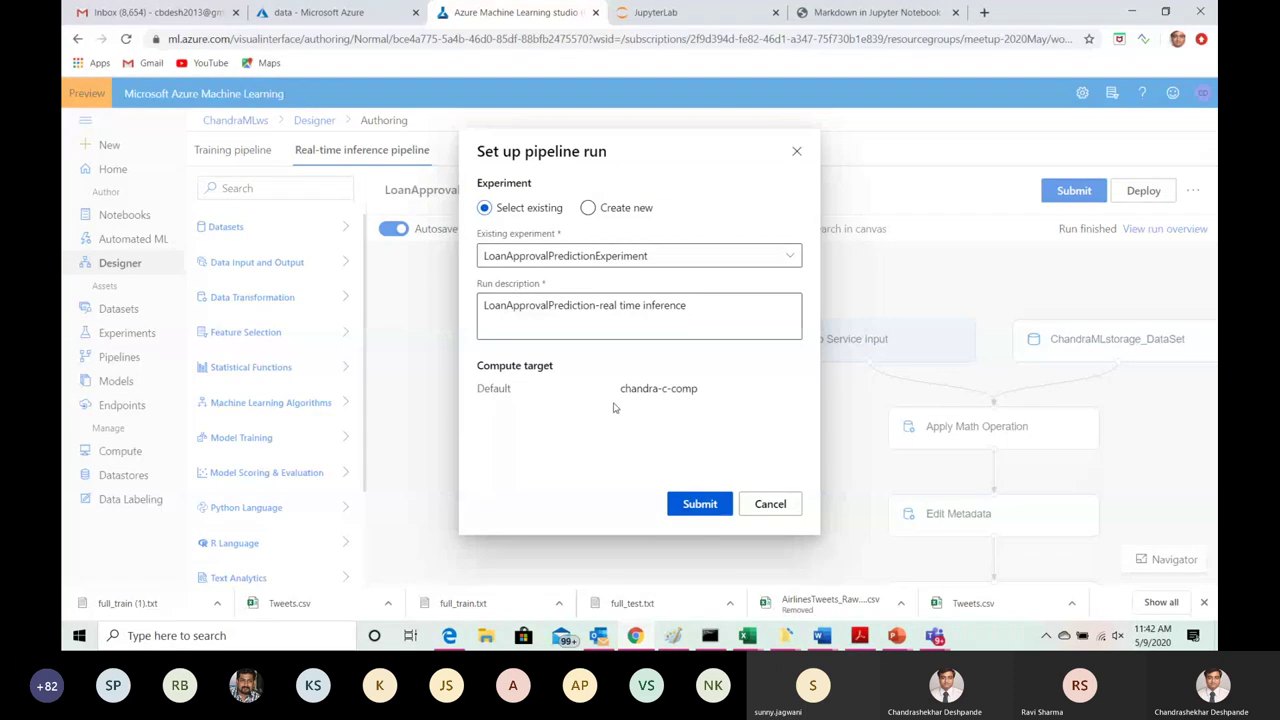
left_click(693, 504)
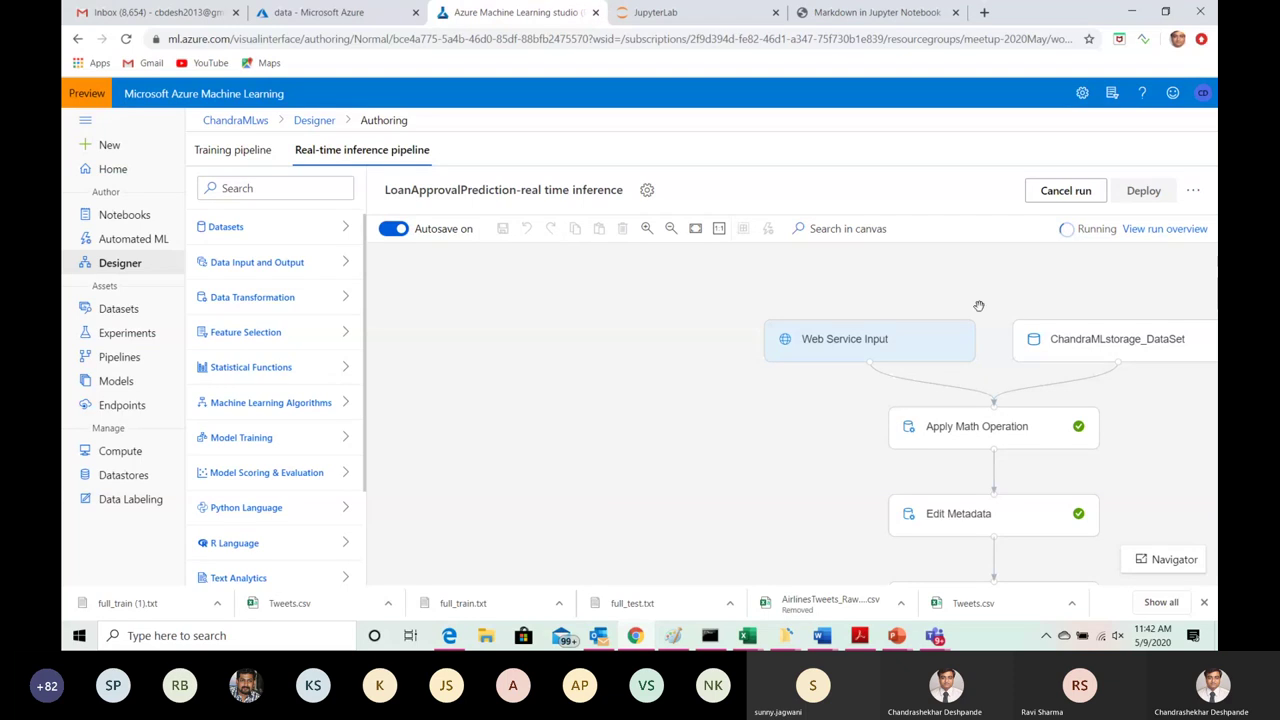
Step: Pan across Apply Math Operation, Edit Metadata, Filter Based Feature Selection and Score Model until all complete
left_click_drag(996, 362, 745, 303)
left_click_drag(911, 446, 918, 282)
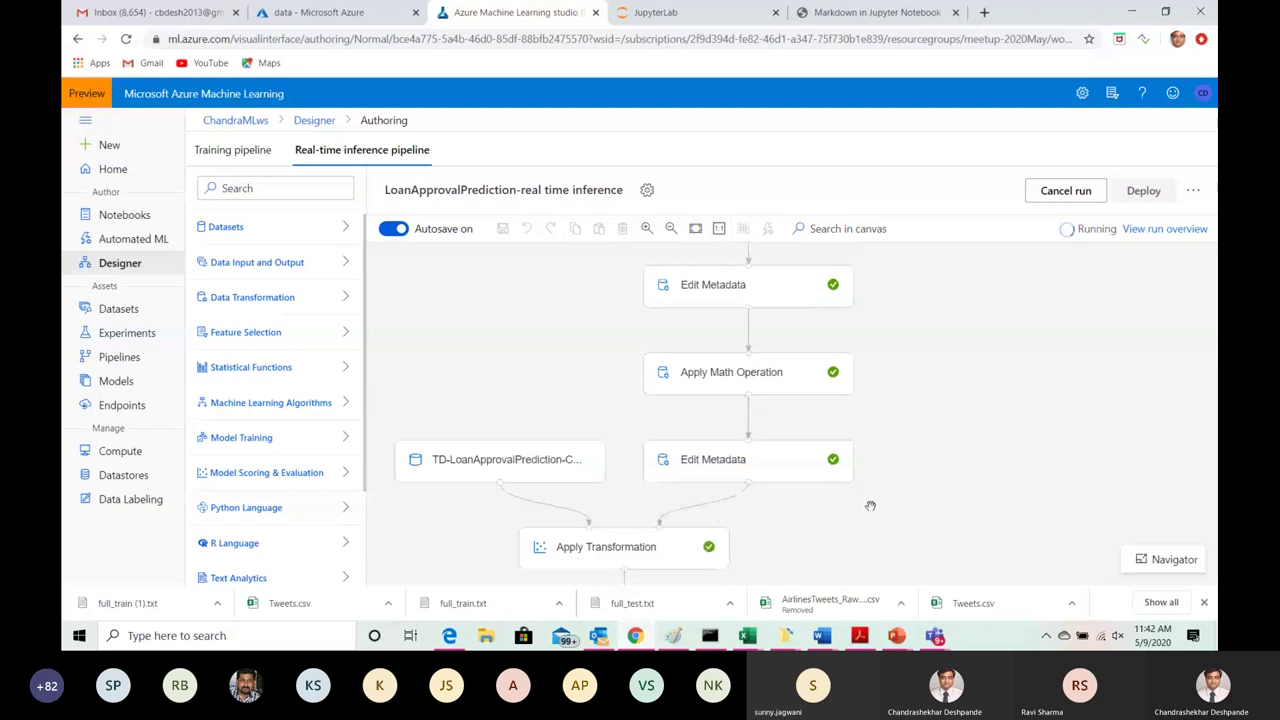
left_click_drag(870, 506, 904, 376)
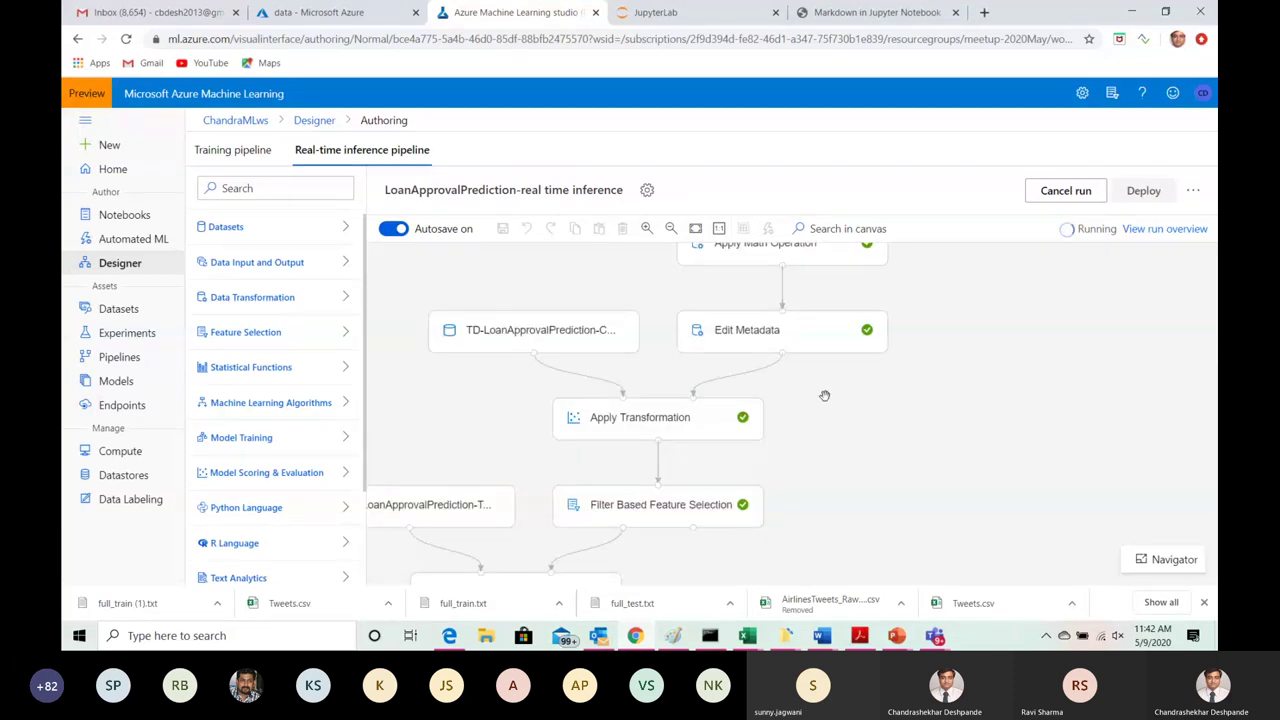
left_click_drag(826, 397, 869, 283)
left_click_drag(803, 504, 810, 580)
left_click_drag(929, 371, 970, 590)
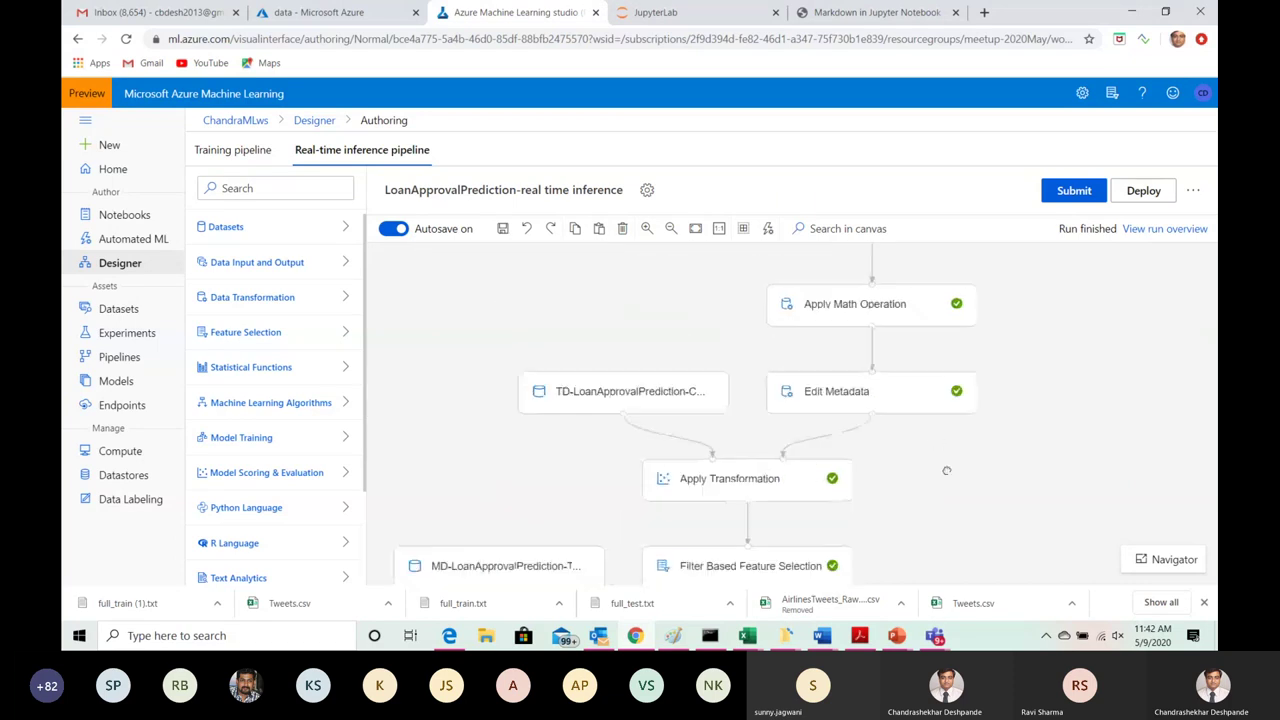
left_click_drag(696, 285, 605, 416)
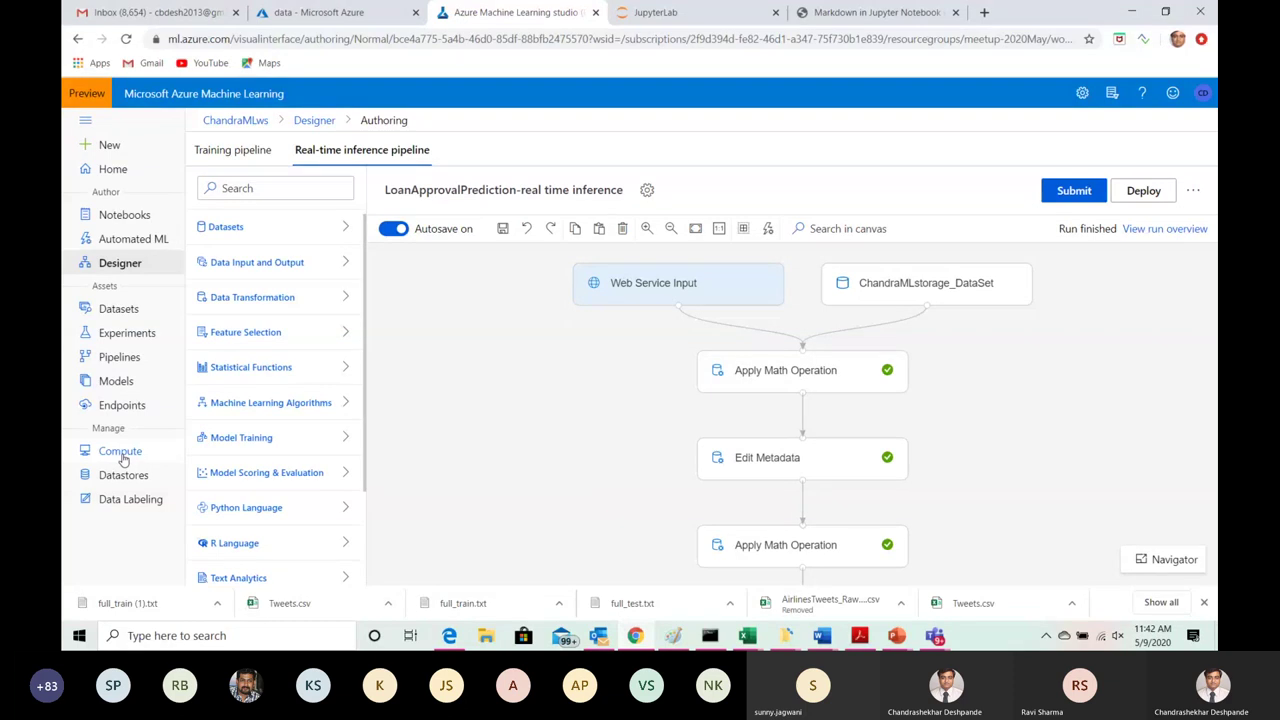
Step: View the Set up real-time endpoint dialog, close it without deploying, and go to Compute
left_click(1145, 195)
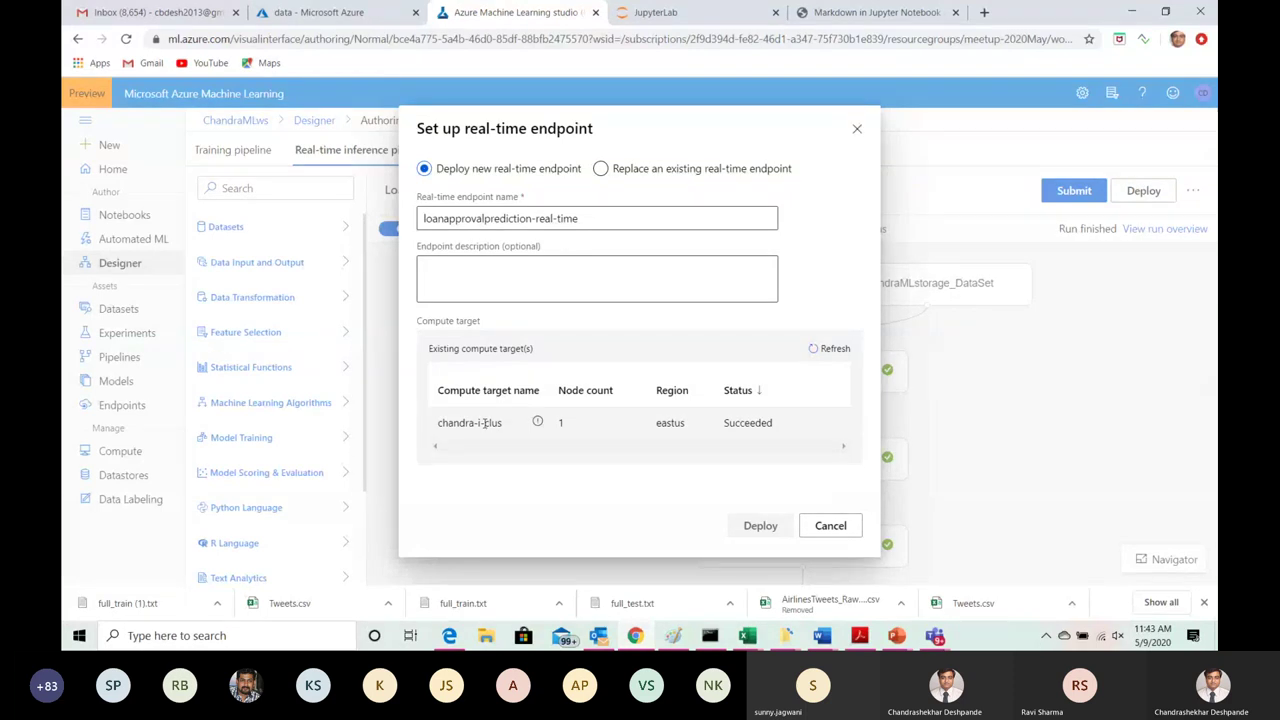
left_click(857, 131)
left_click(120, 451)
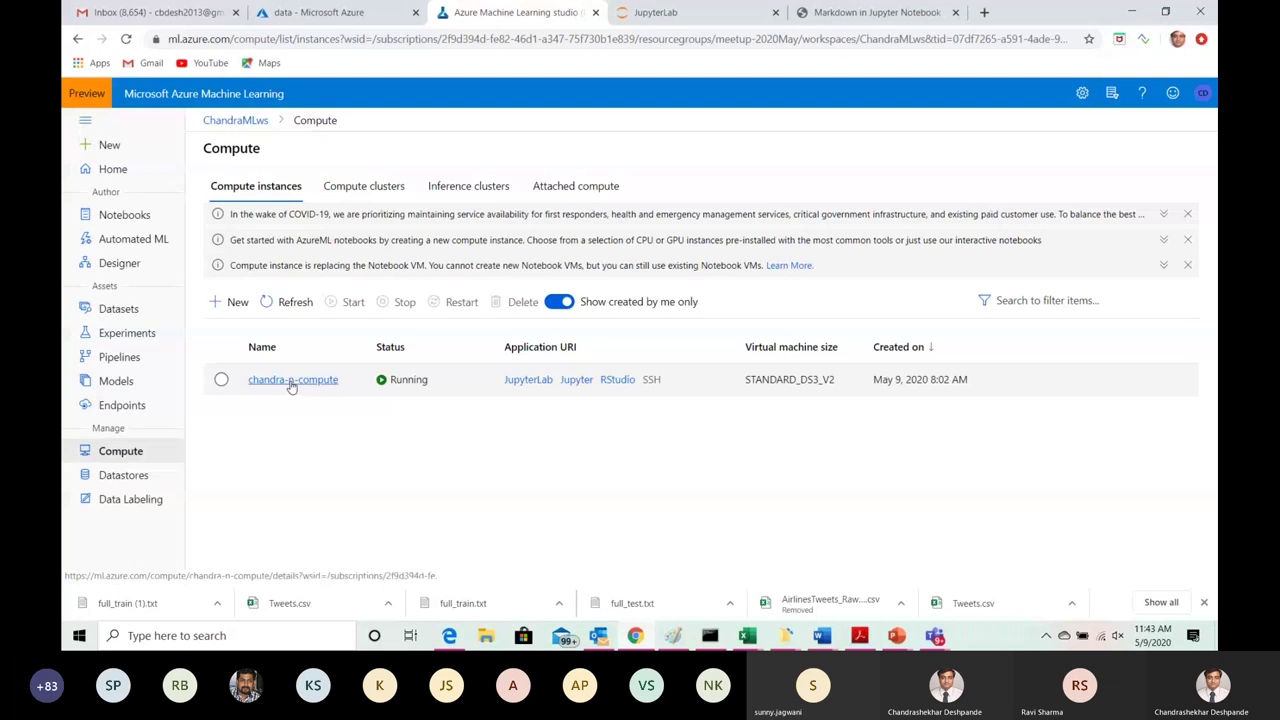
Step: List compute clusters, then inference clusters, and open the chandra-i-clus details
left_click(388, 186)
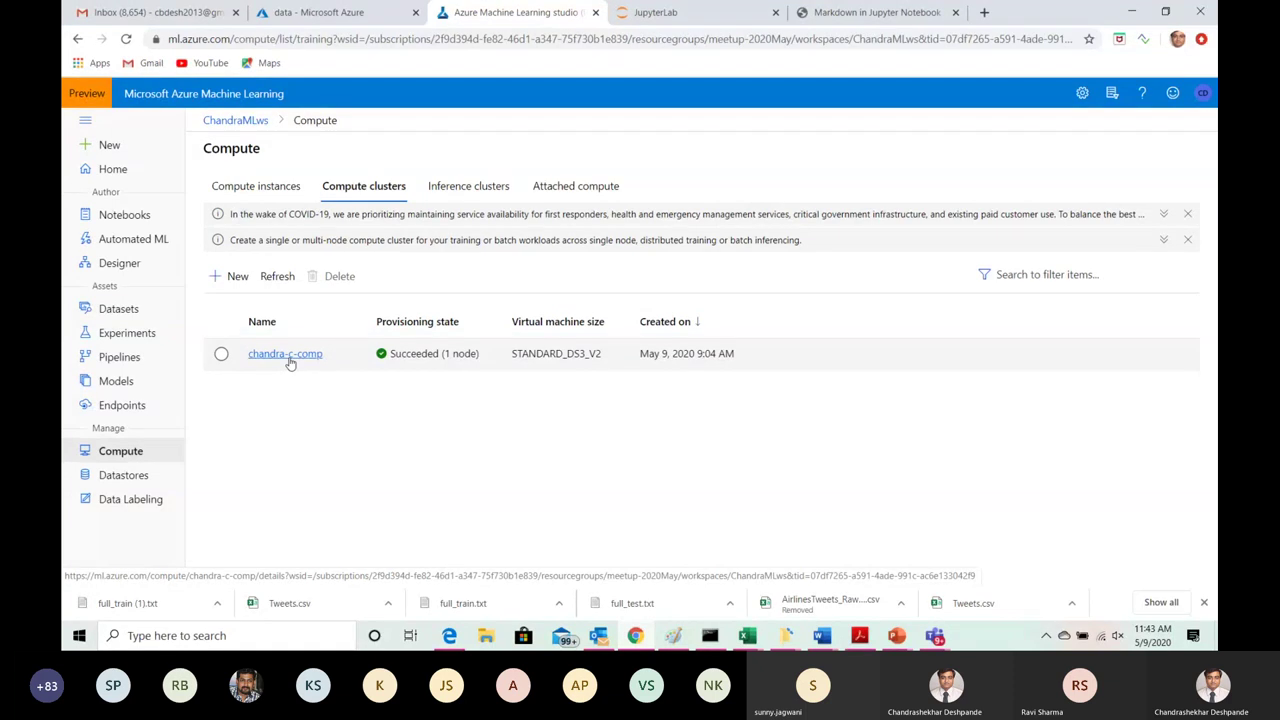
left_click(468, 190)
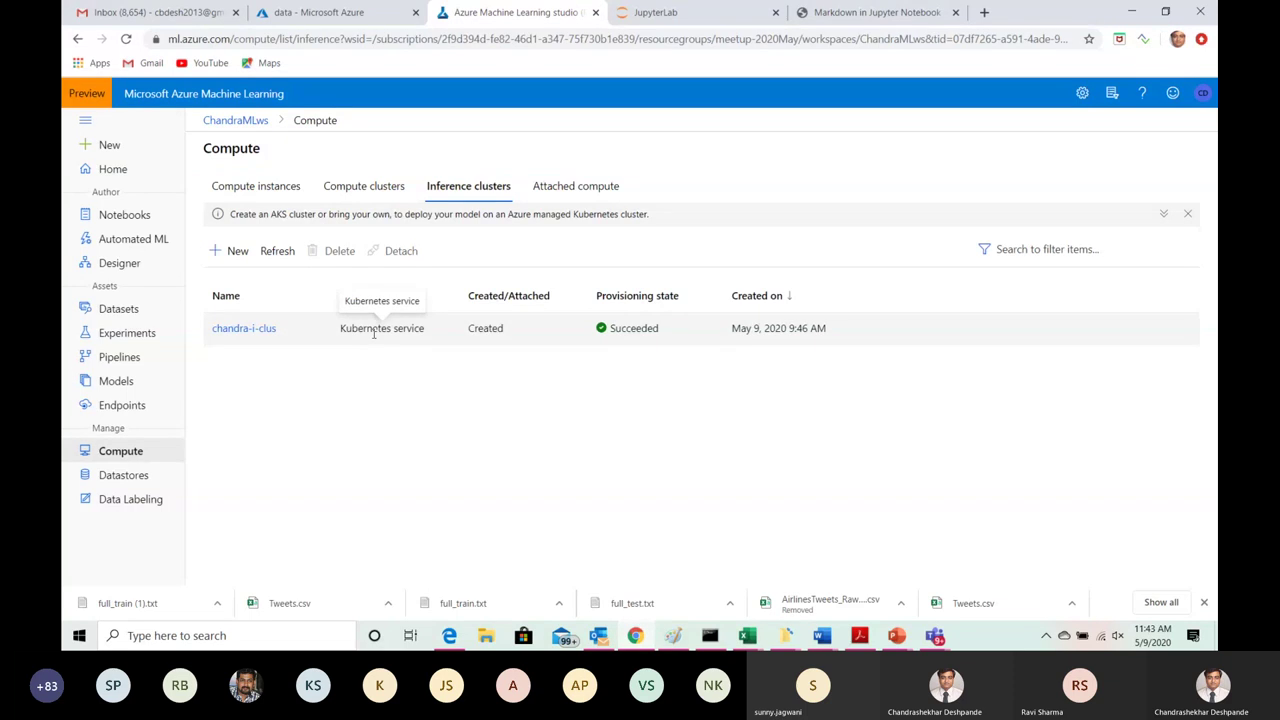
left_click(253, 332)
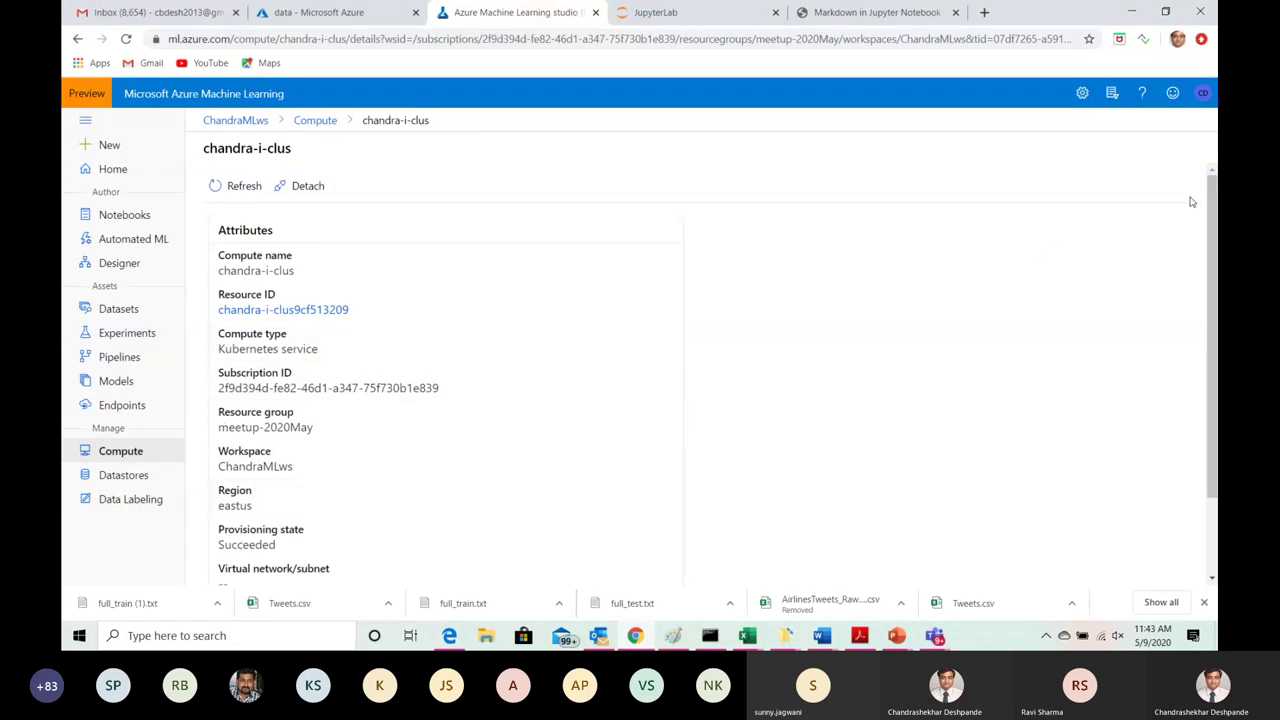
mouse_move(1212, 205)
left_mouse_down()
mouse_move(1208, 275)
mouse_move(1207, 193)
left_mouse_up()
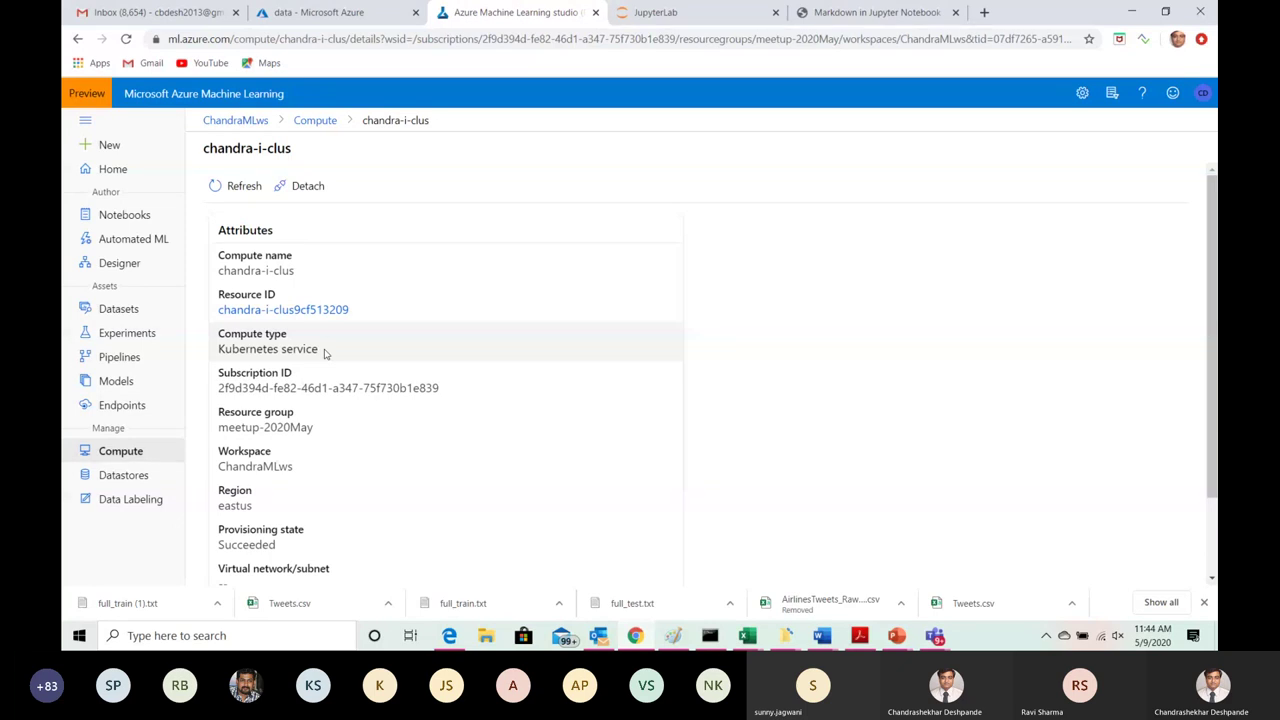
Step: Go back to the inference clusters list via the Compute breadcrumb
left_click(310, 121)
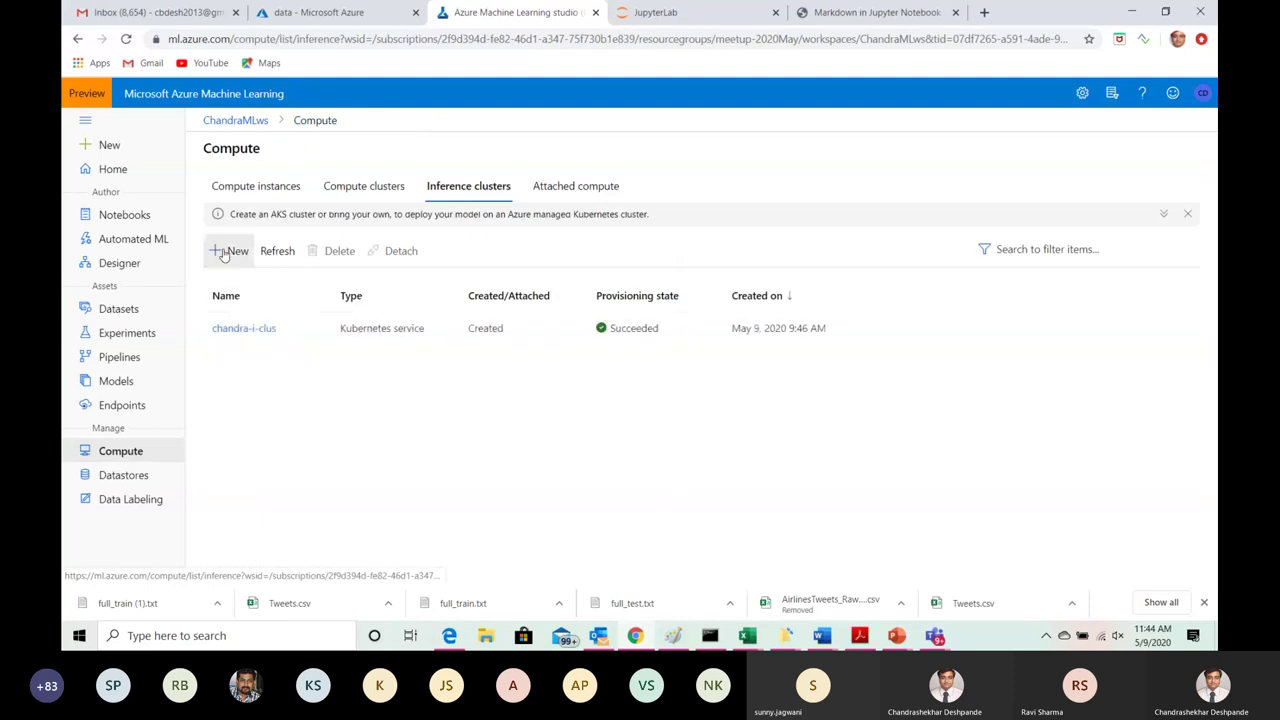
Step: Try a Dev-test new inference cluster, inspect Number of nodes, and close it unsubmitted
left_click(230, 251)
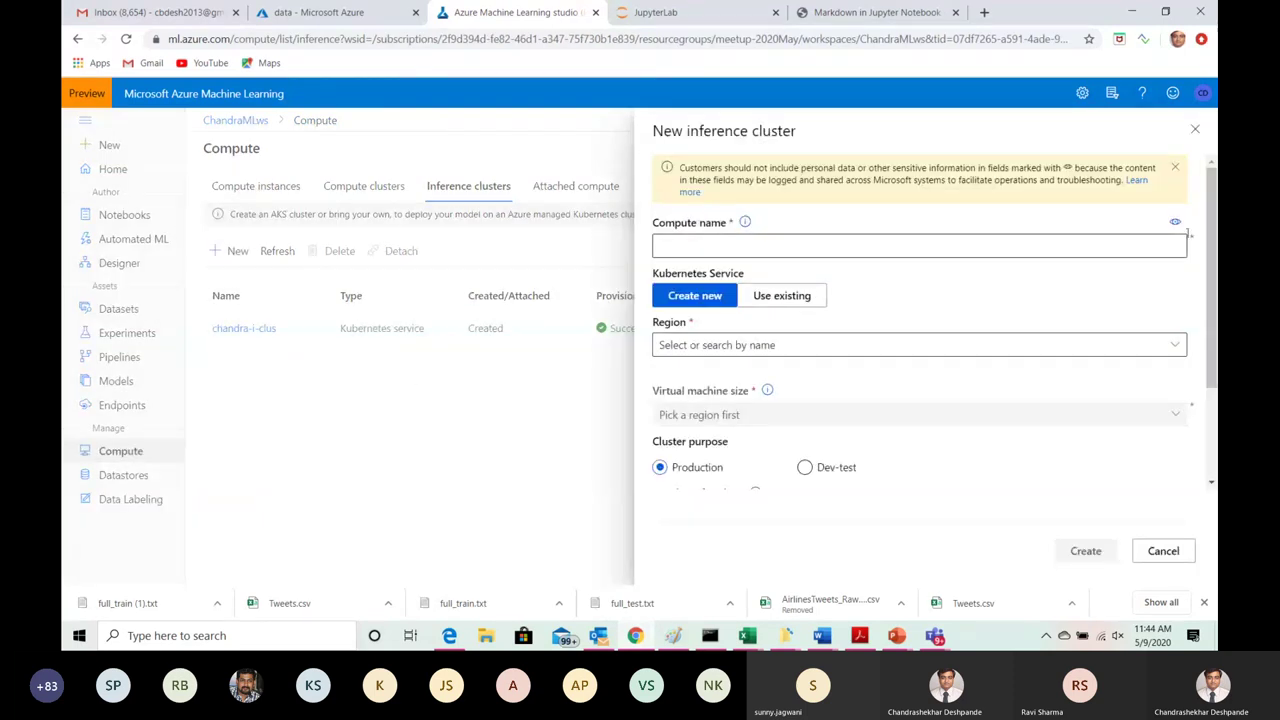
scroll(1126, 274, "down", 2)
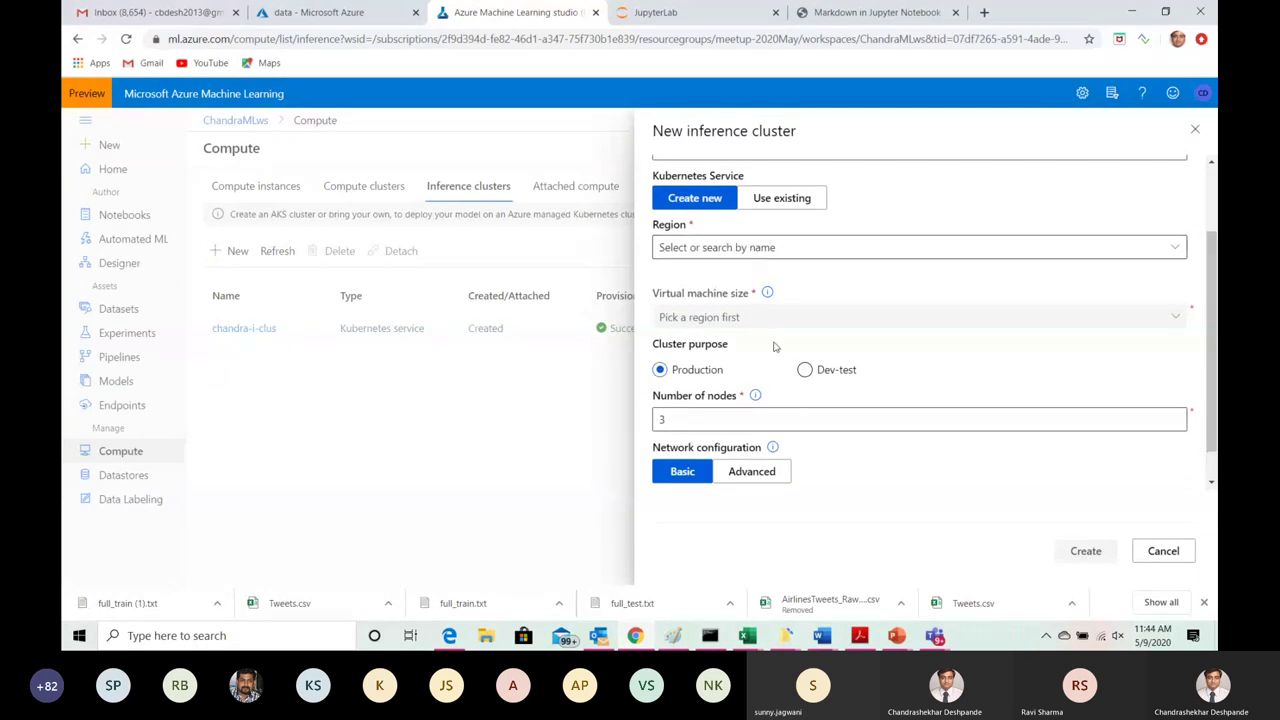
left_click(828, 371)
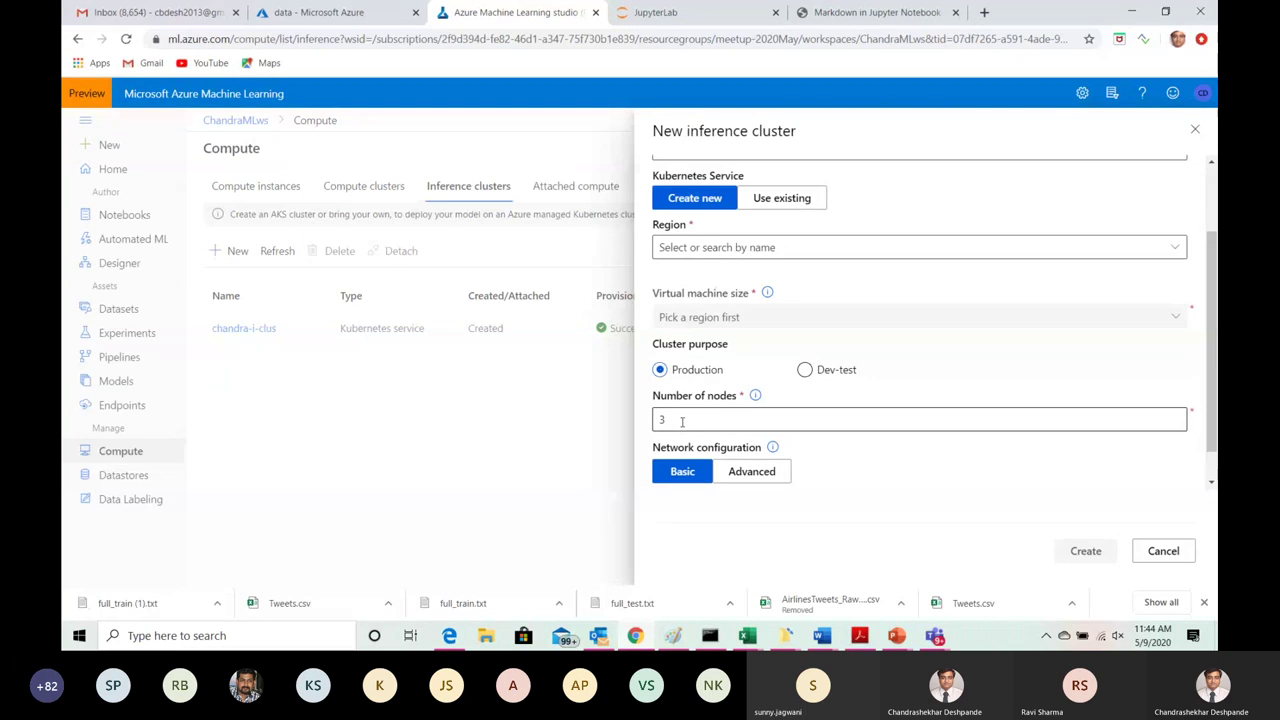
left_click_drag(681, 421, 655, 422)
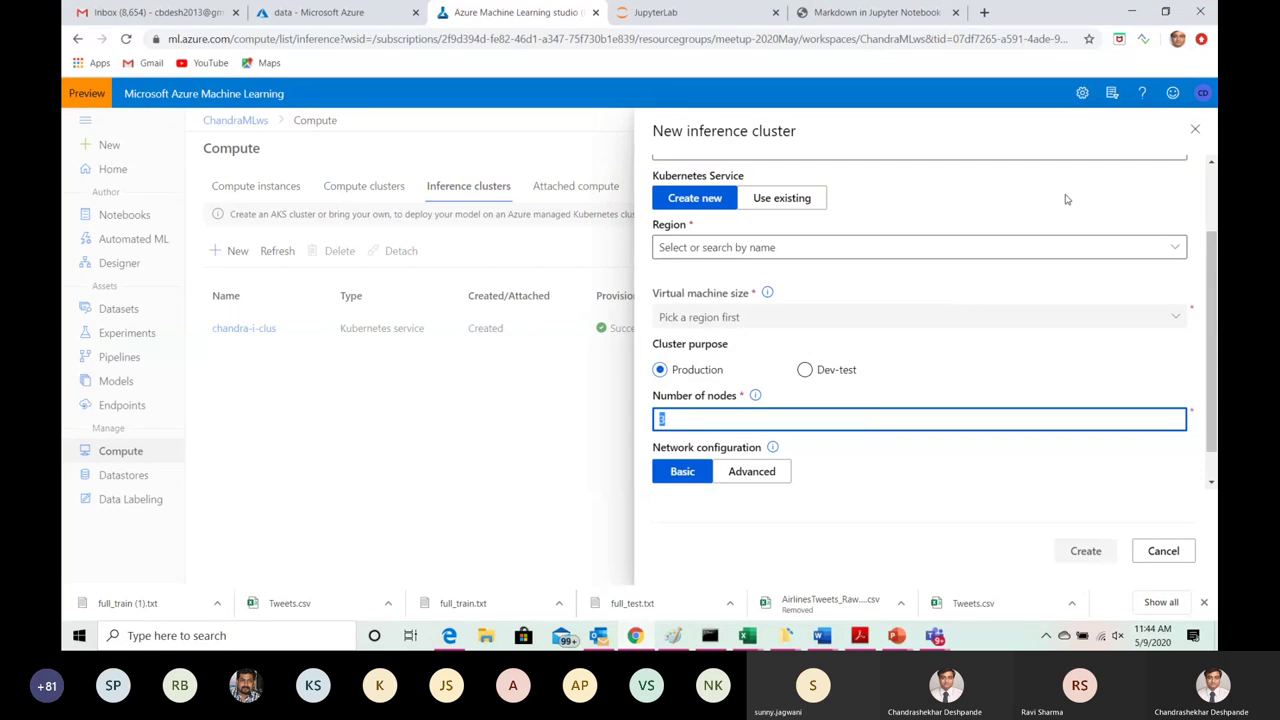
left_click(1196, 132)
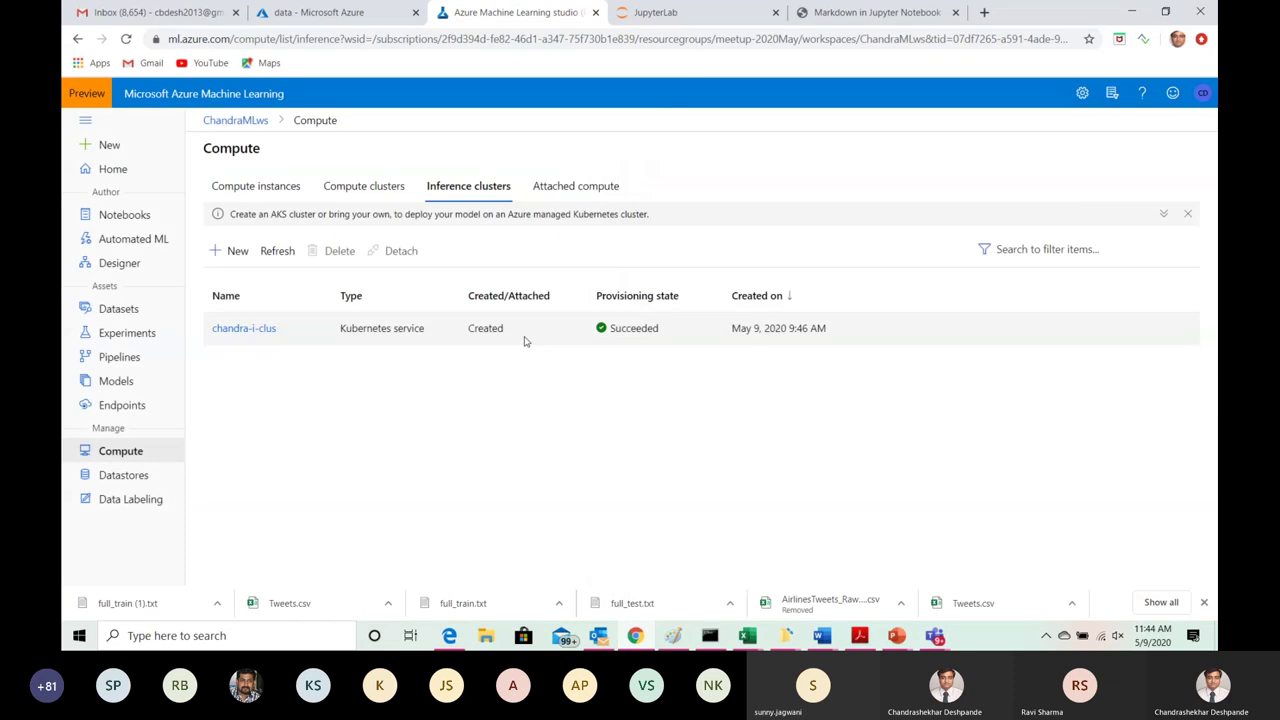
left_click(117, 265)
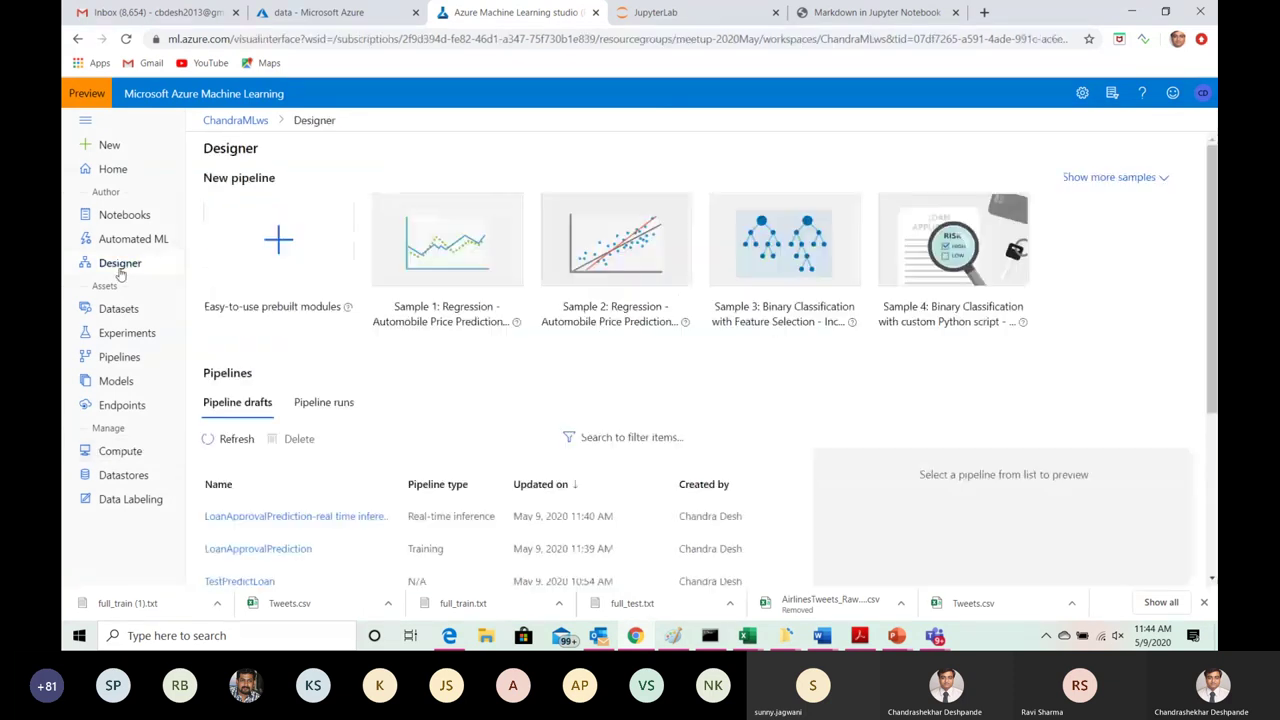
Step: Open the LoanApprovalPrediction-real time inference pipeline draft on the Designer canvas
left_click(337, 517)
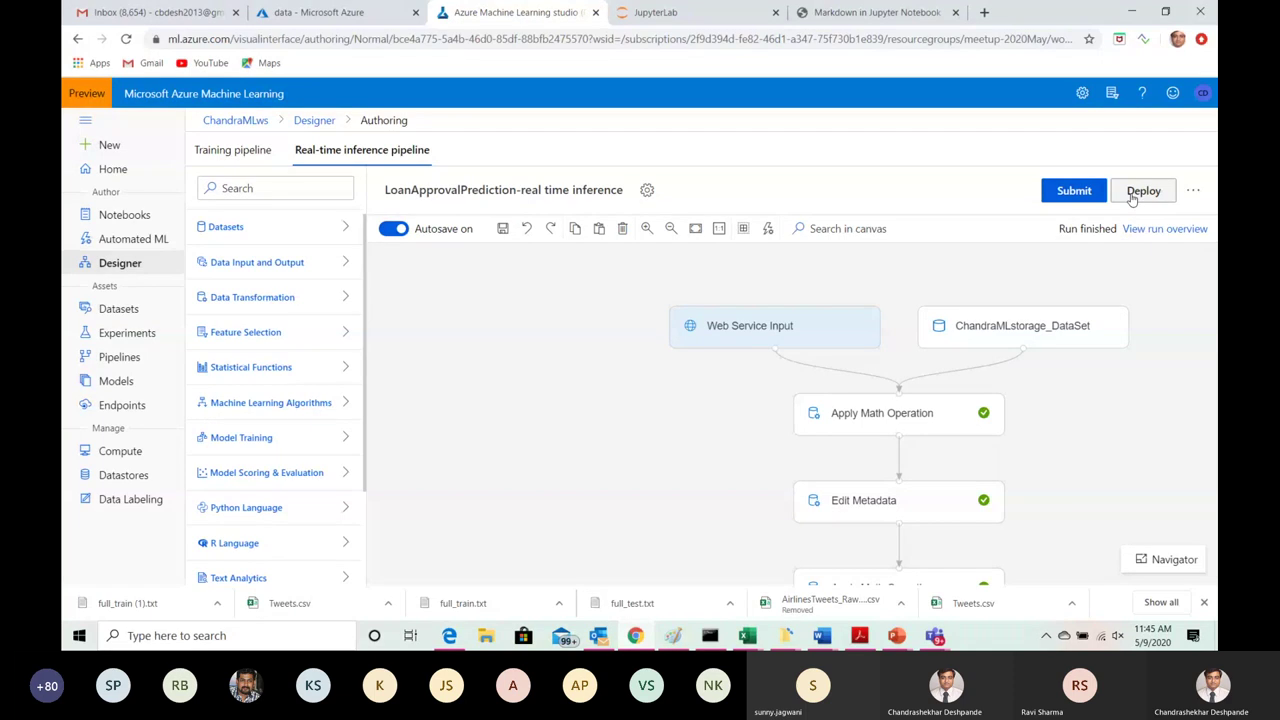
Step: Try deploying a new real-time endpoint on chandra-i-clus, dismiss the name conflict, and view Endpoints
left_click(1132, 196)
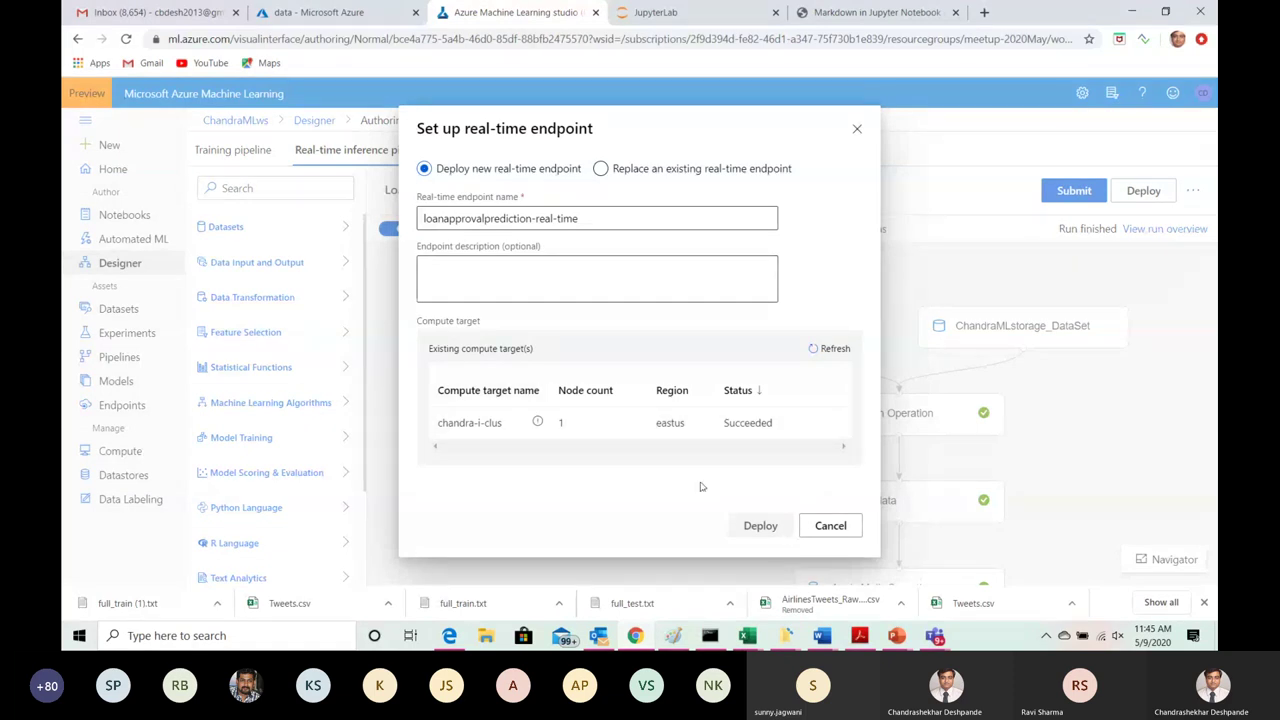
left_click(483, 425)
left_click(757, 528)
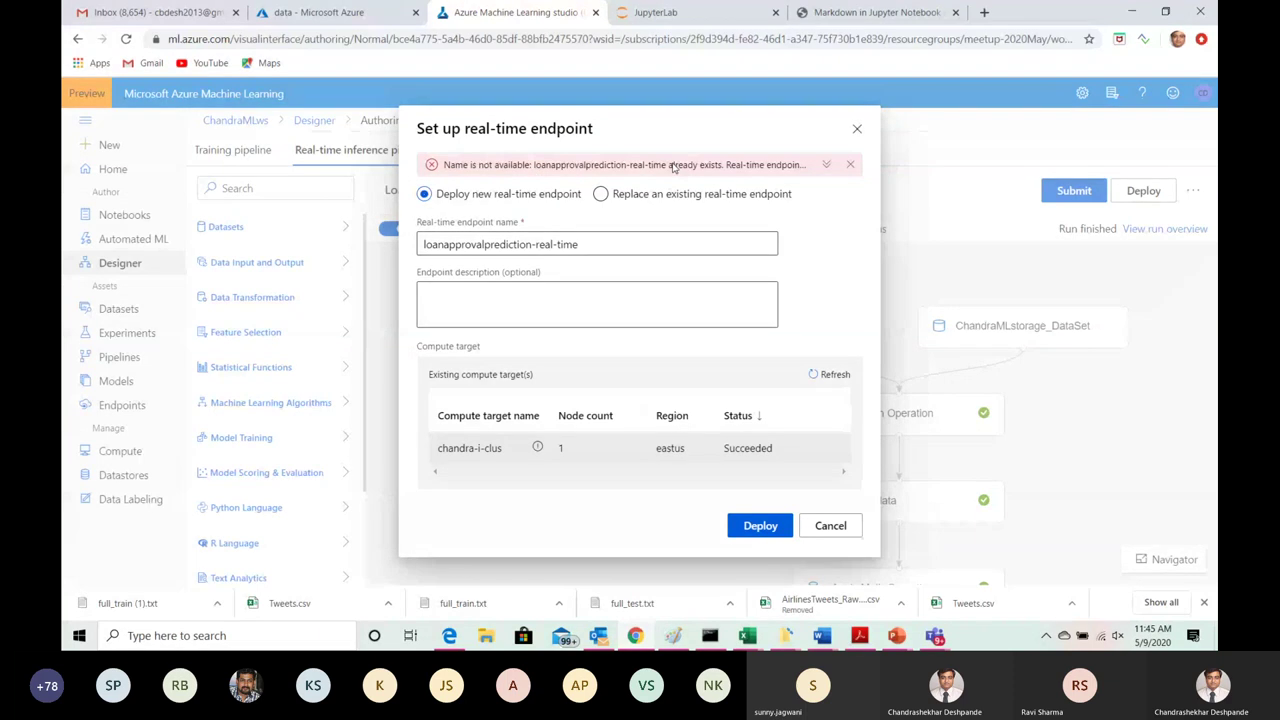
left_click(857, 131)
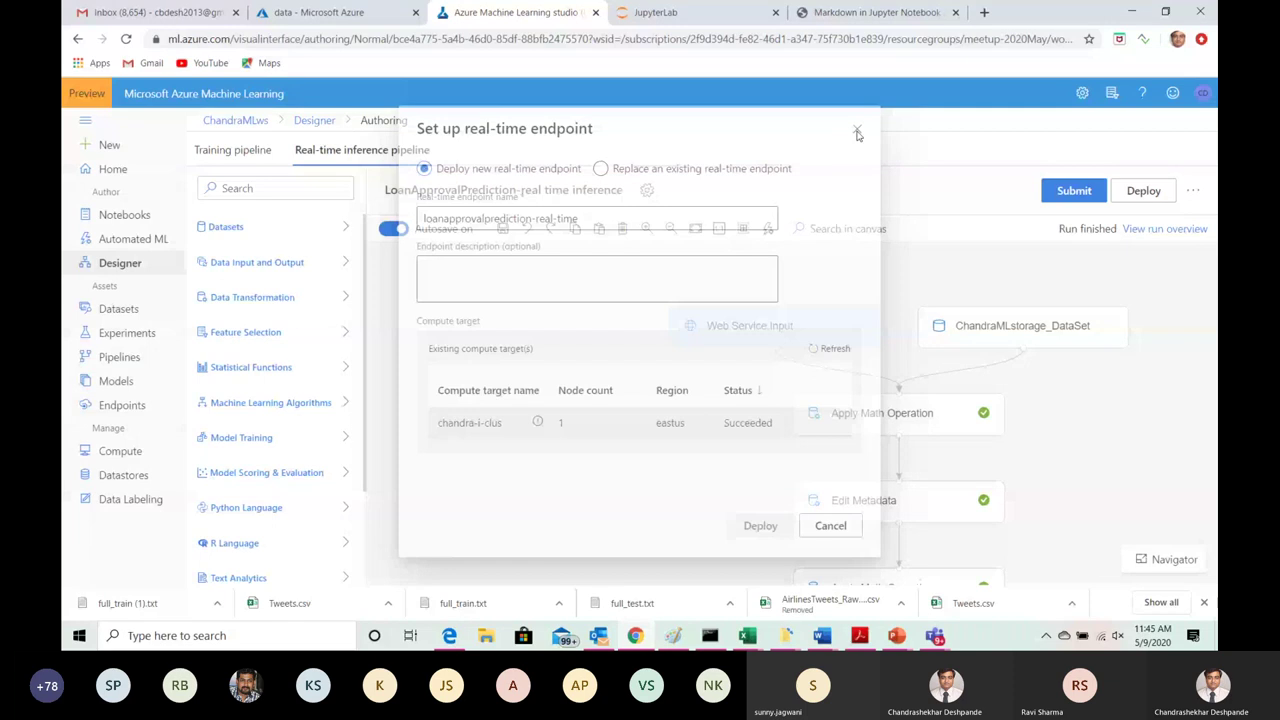
left_click(106, 410)
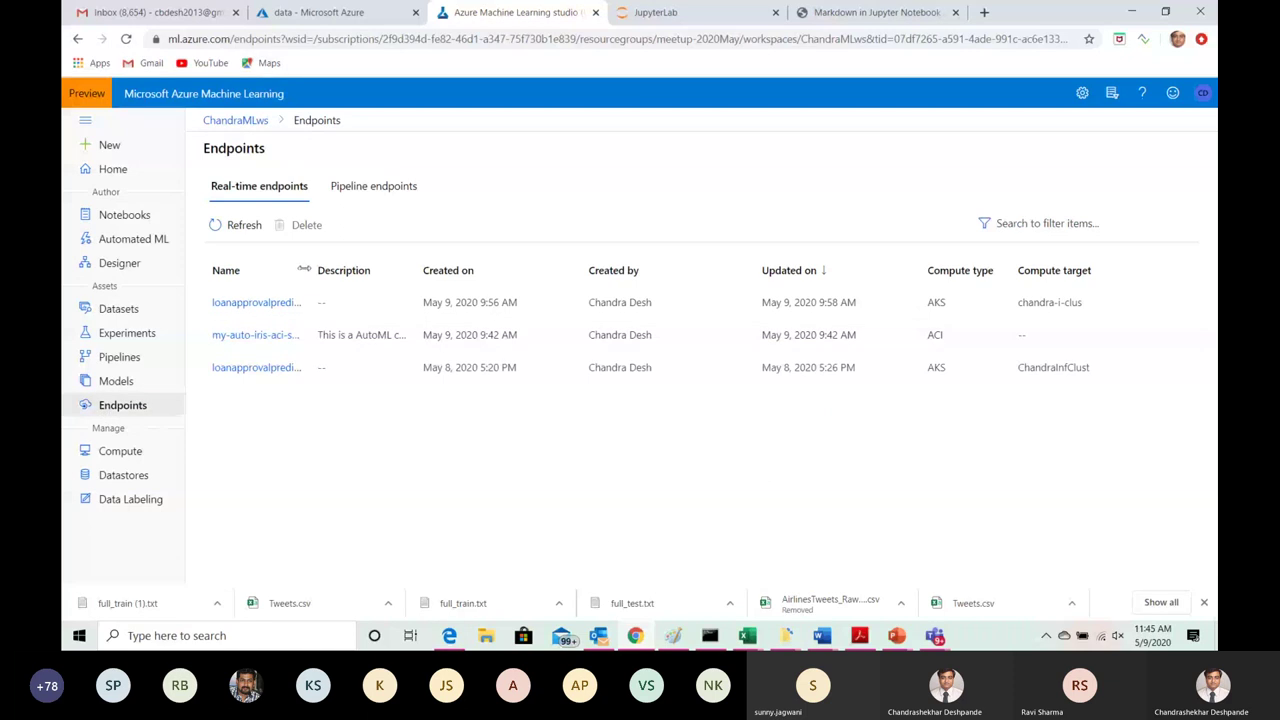
Step: Widen the Name column and open loanapprovalpredict1-real-time's details and Consume tab
left_click_drag(310, 270, 403, 290)
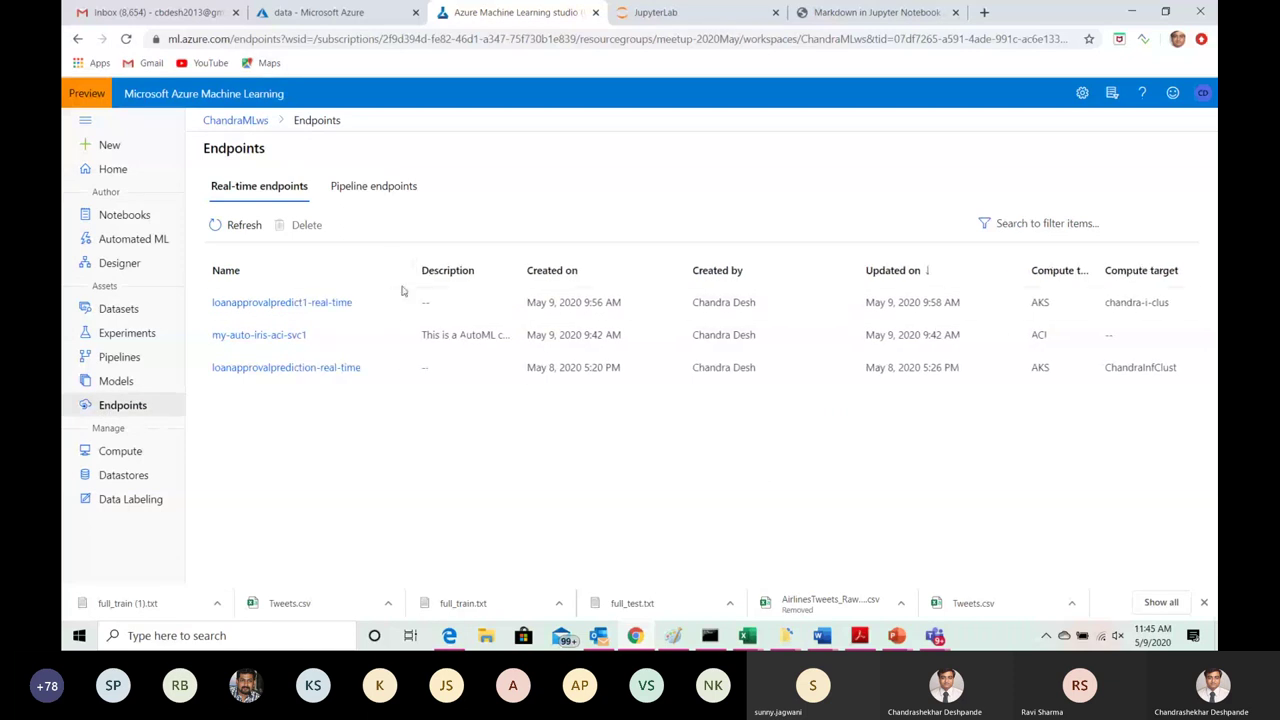
left_click(293, 312)
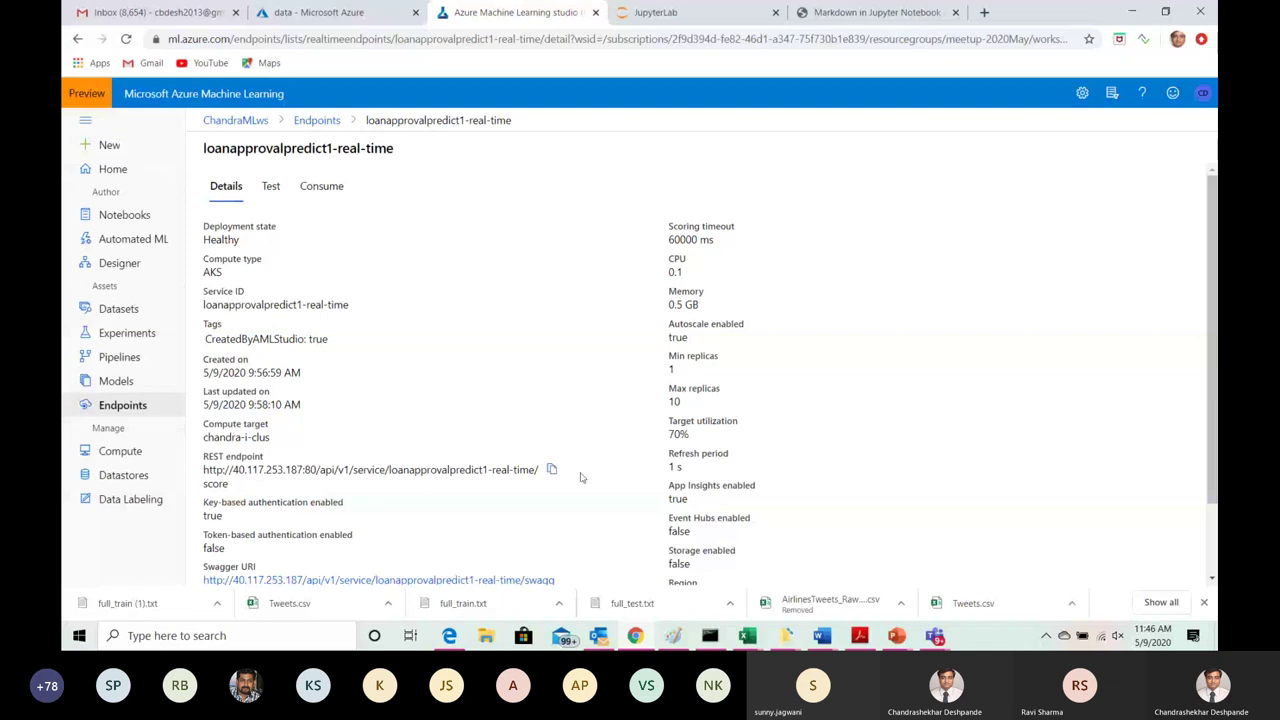
mouse_move(1210, 258)
left_mouse_down()
mouse_move(1210, 330)
mouse_move(1209, 254)
left_mouse_up()
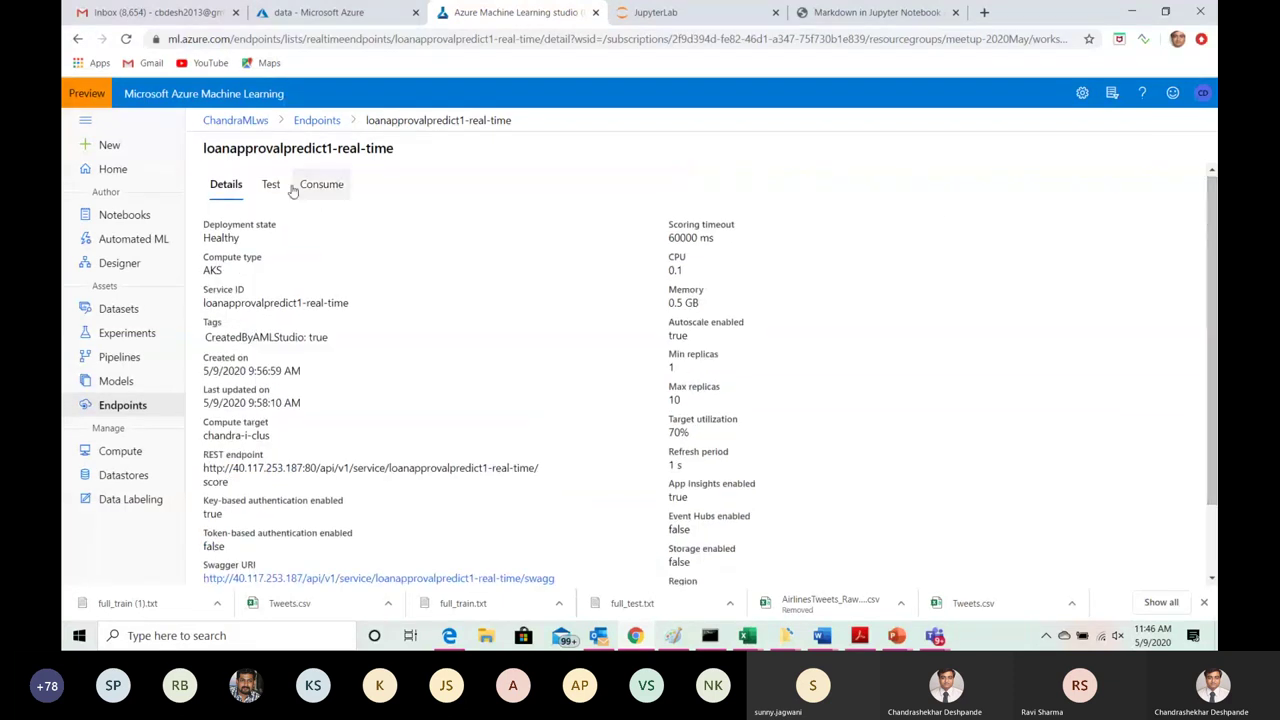
left_click(334, 192)
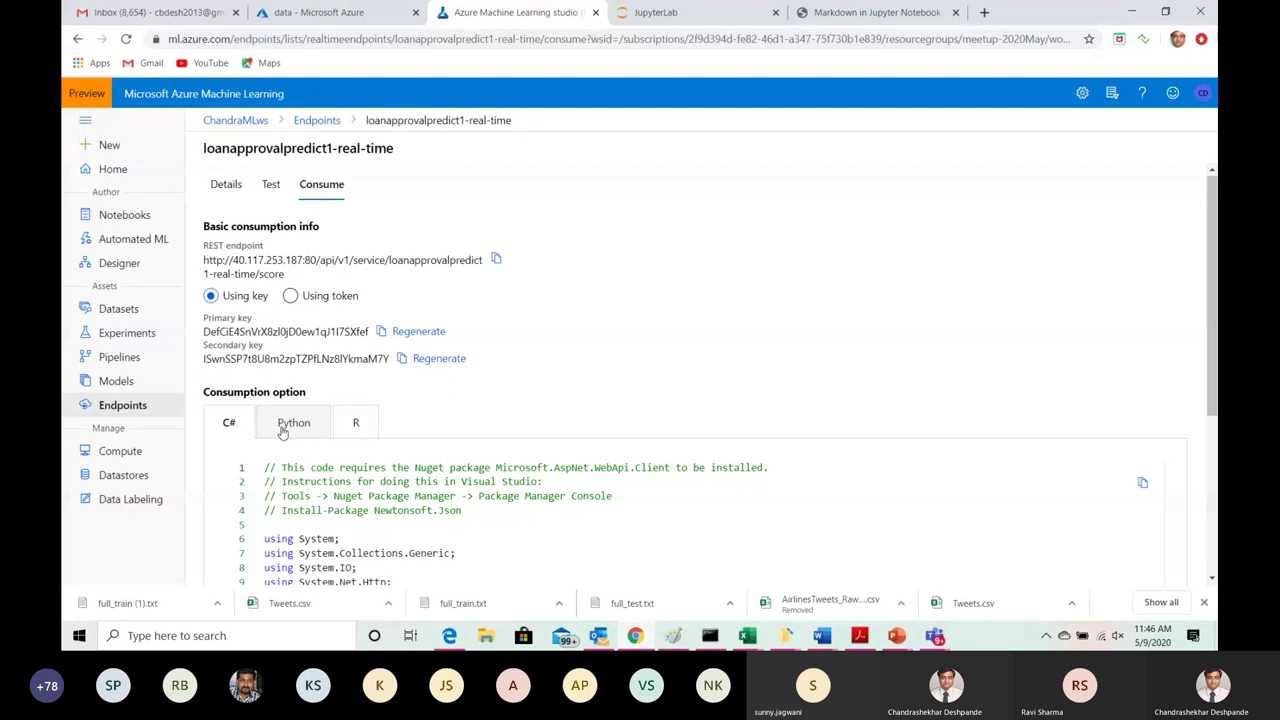
Step: Show and scroll through loanapprovalpredict1-real-time's Python urllib sample code, then check Teams
left_click(281, 427)
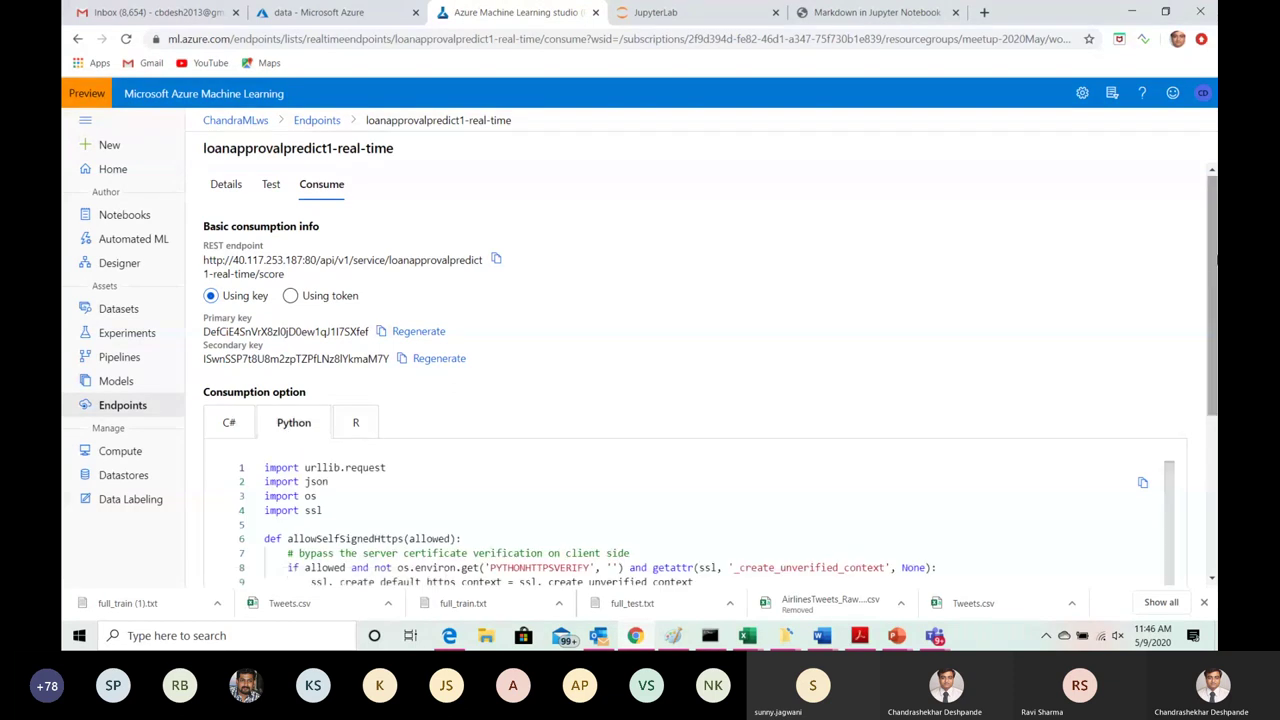
left_click_drag(1208, 227, 1213, 422)
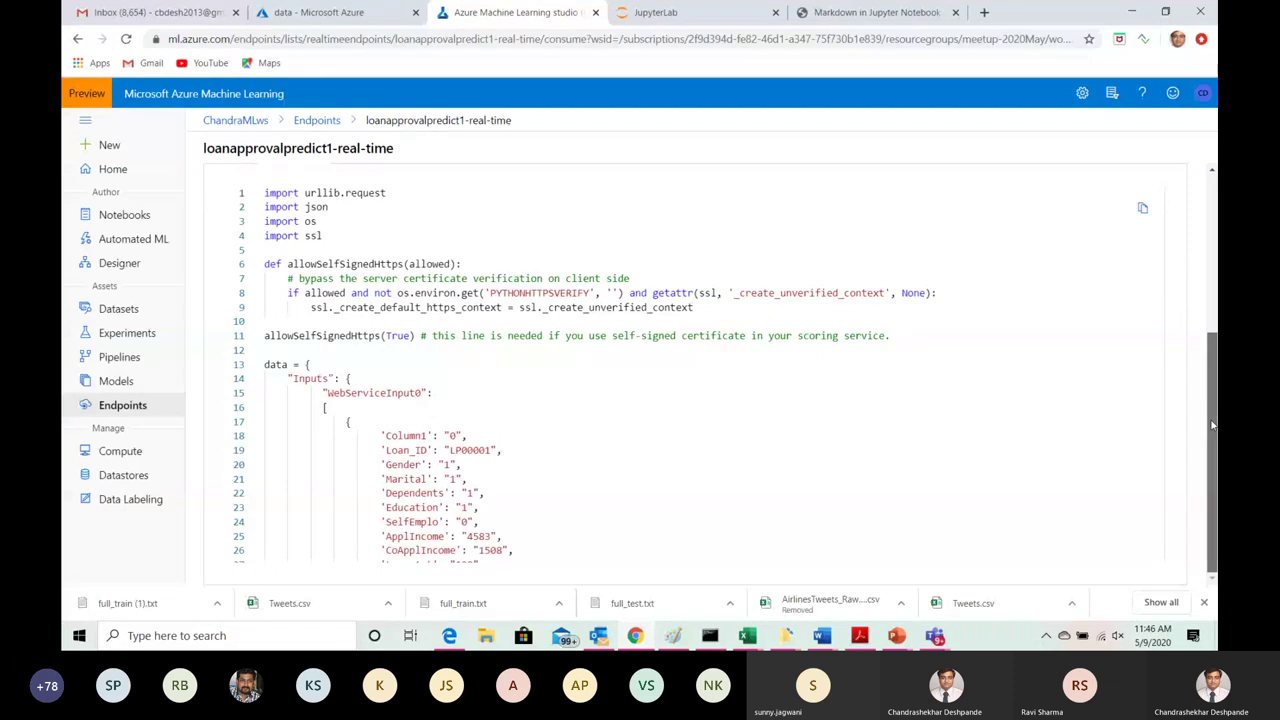
left_click_drag(1212, 425, 1215, 293)
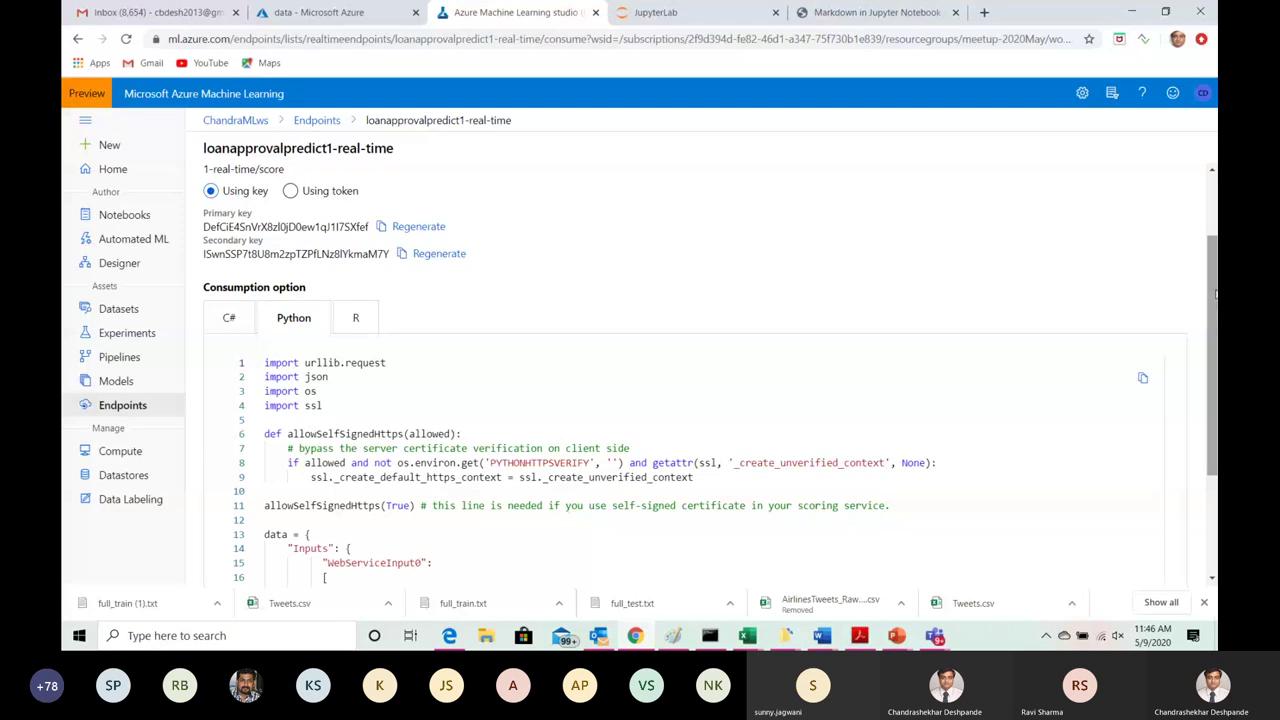
scroll(743, 474, "down", 2)
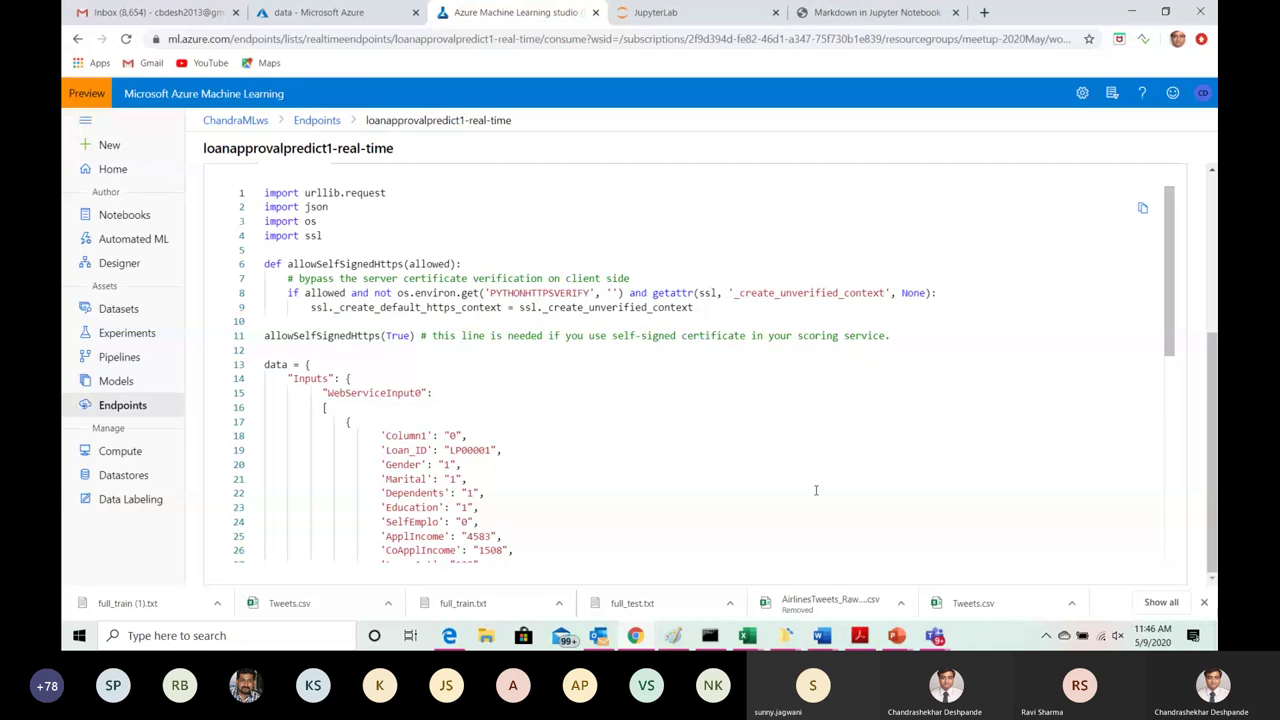
left_click_drag(1212, 397, 1212, 340)
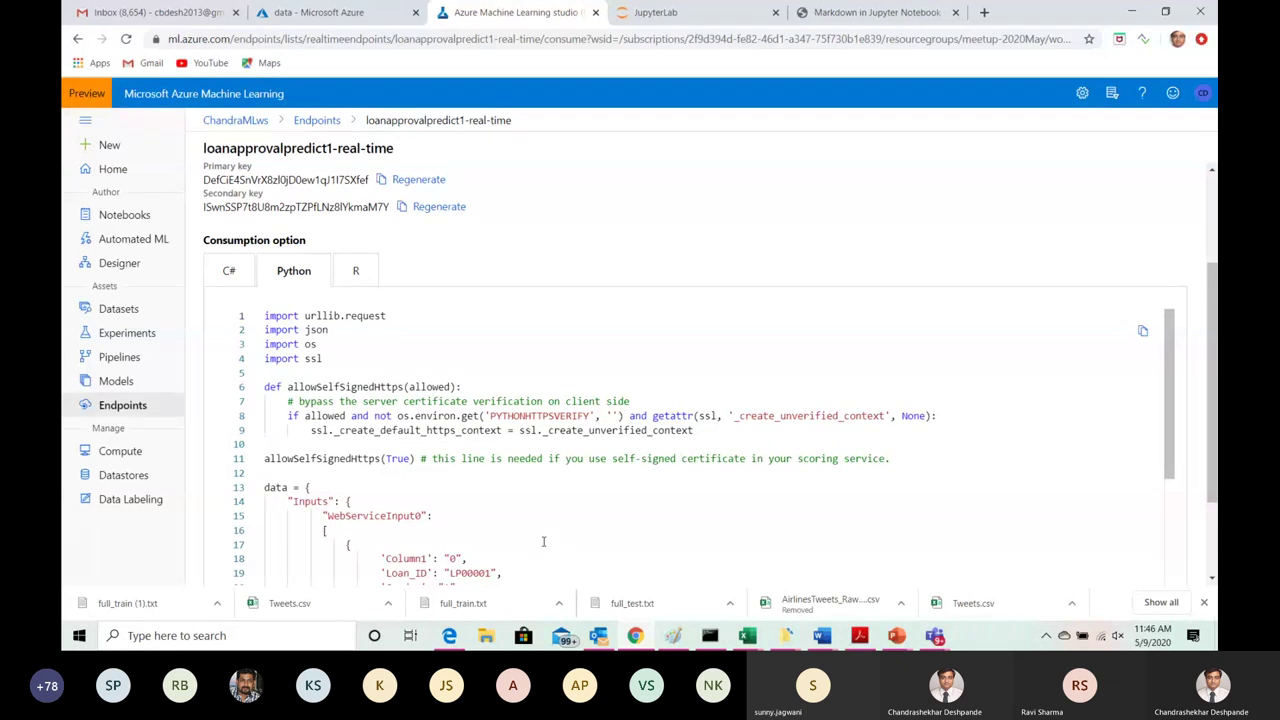
left_click(608, 343)
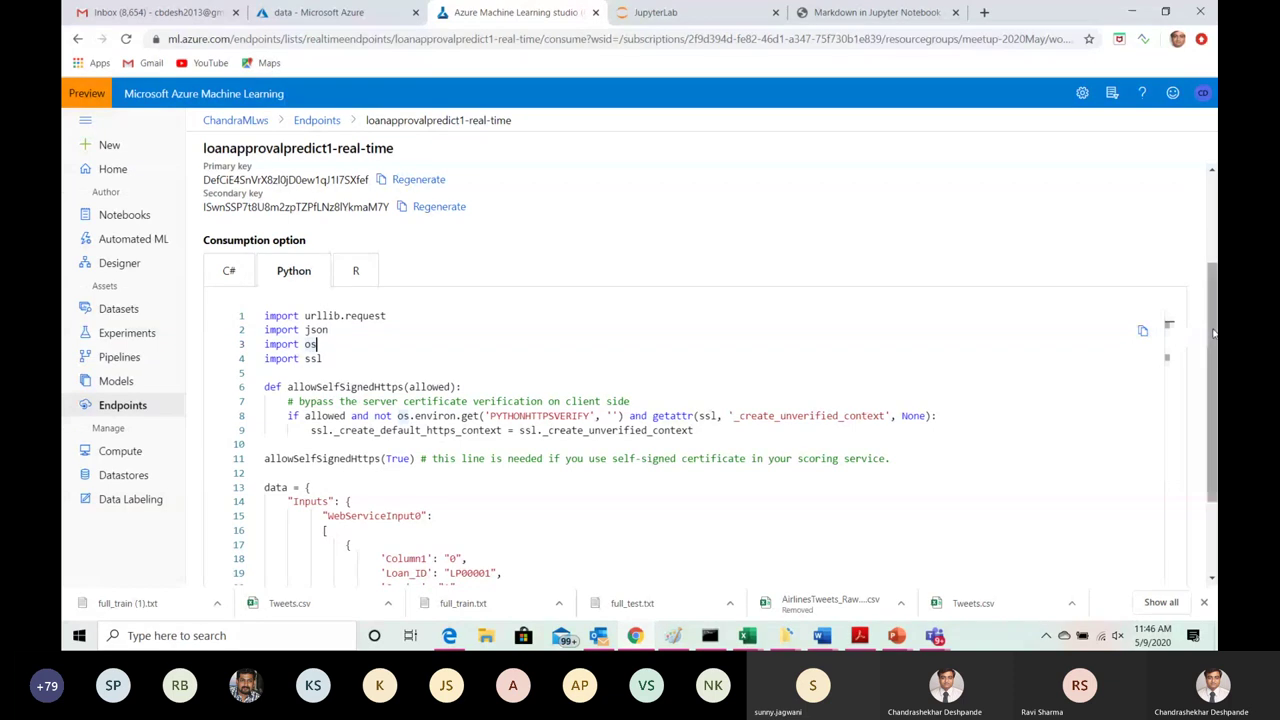
left_click_drag(1214, 333, 1214, 398)
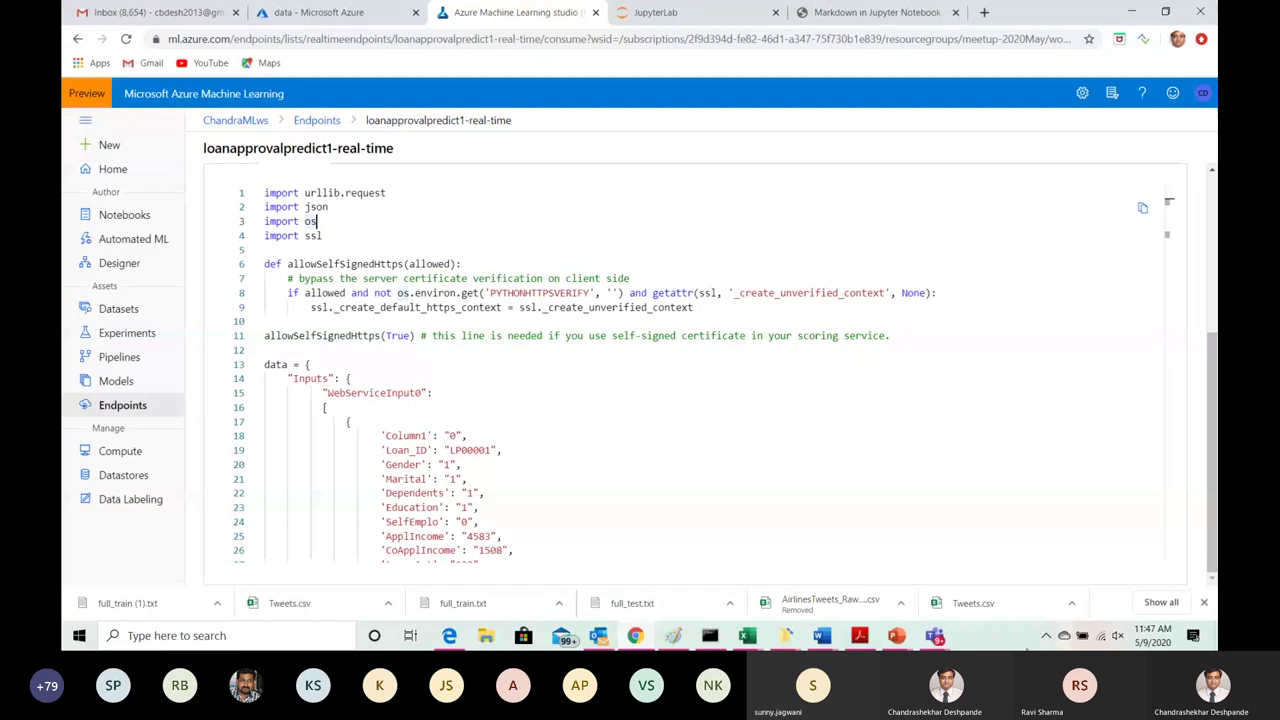
left_click(934, 640)
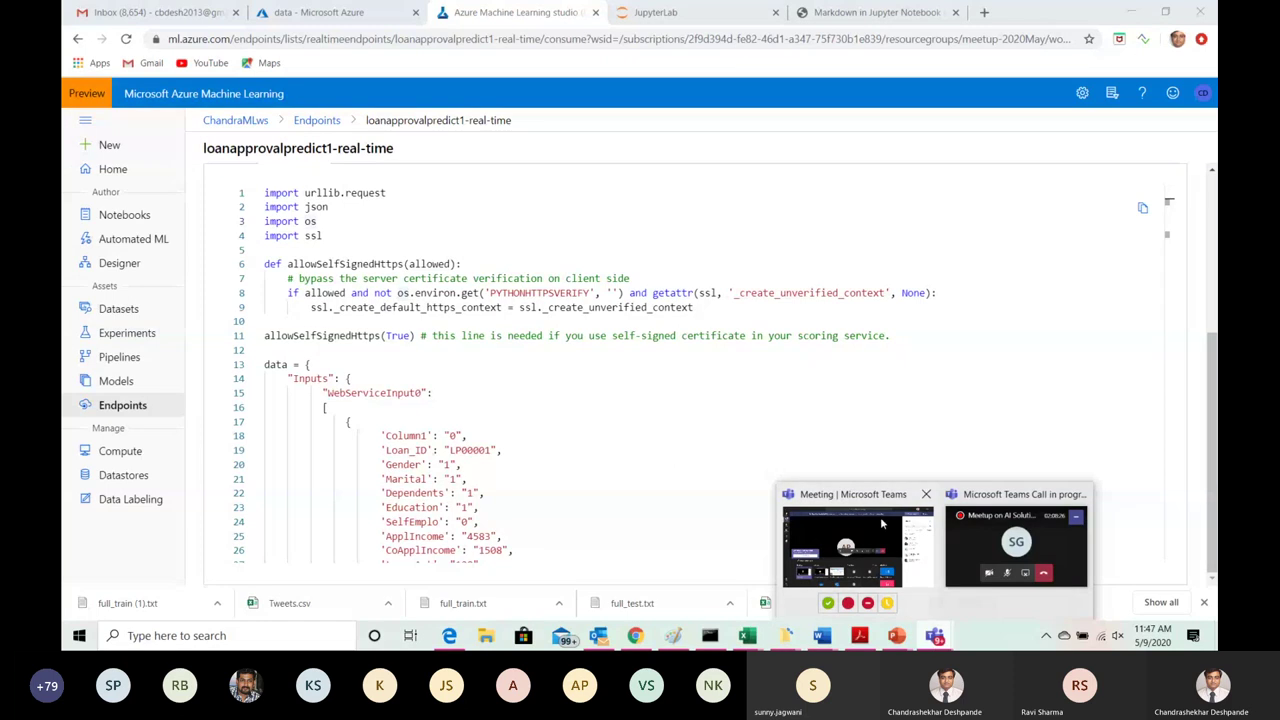
Step: Review the LoanApprovalPrediction training pipeline down to Evaluate Model, then go to Compute
left_click(121, 265)
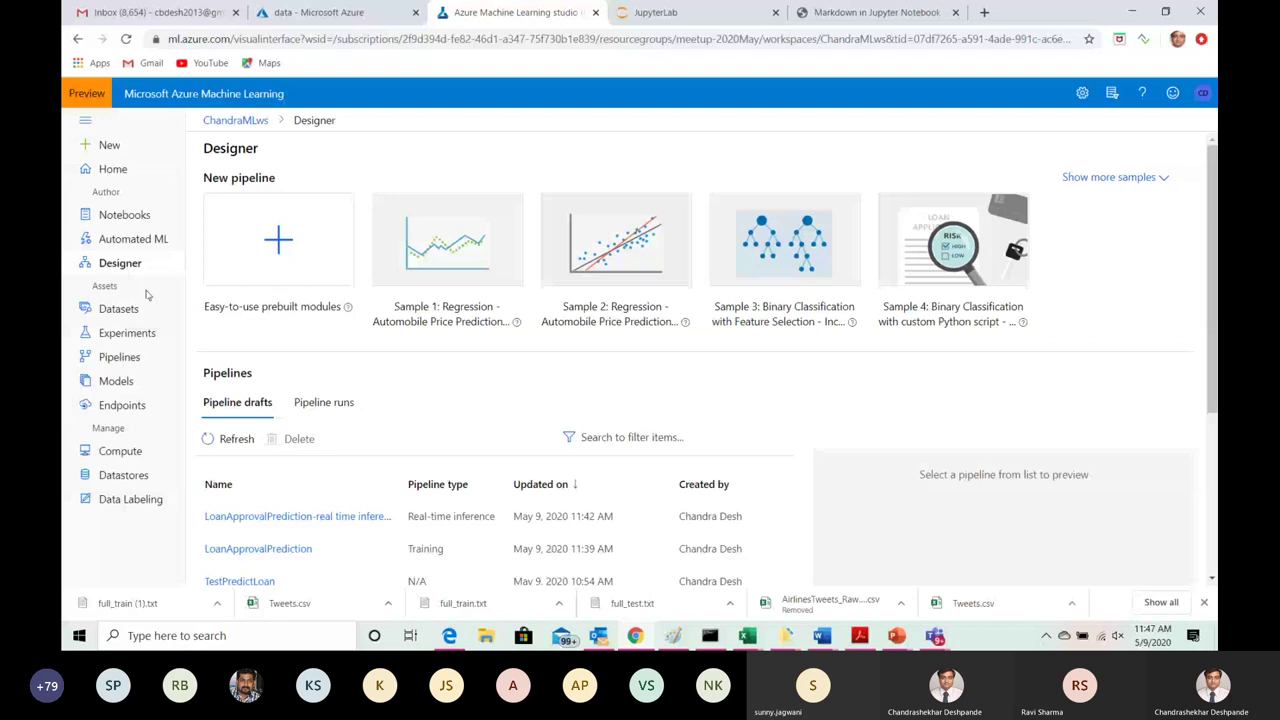
left_click_drag(1212, 234, 1195, 325)
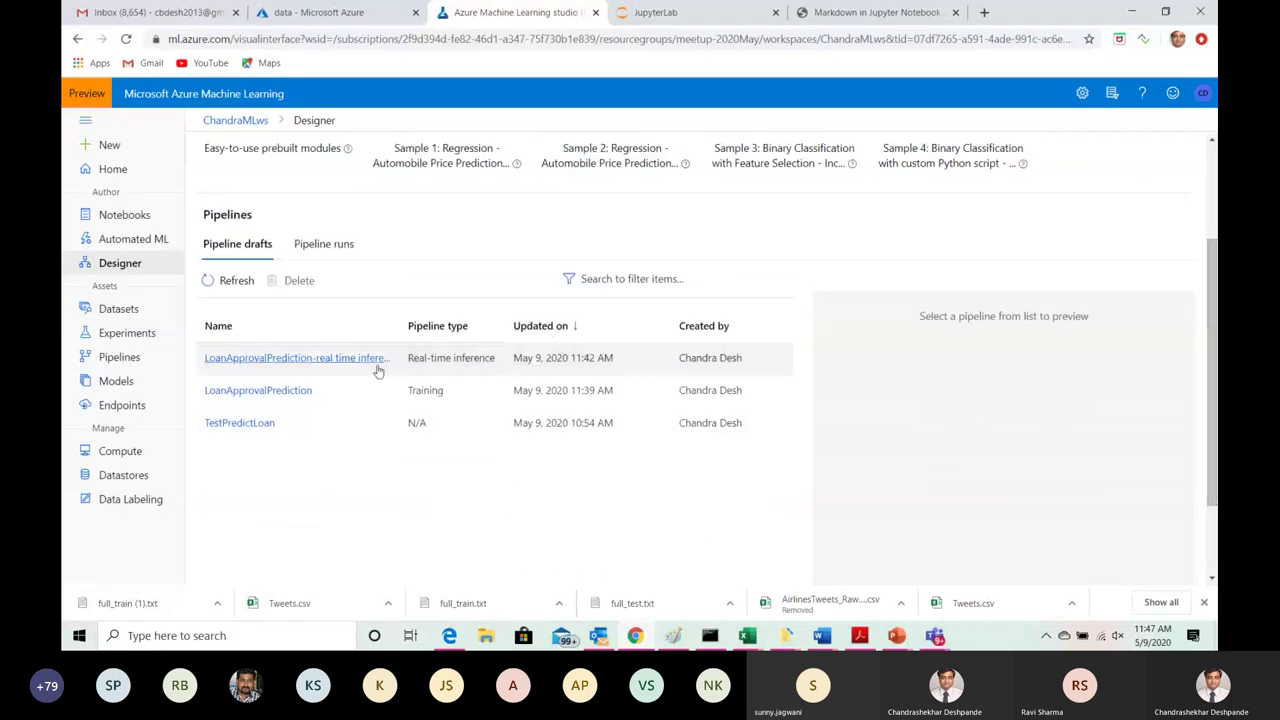
left_click(284, 393)
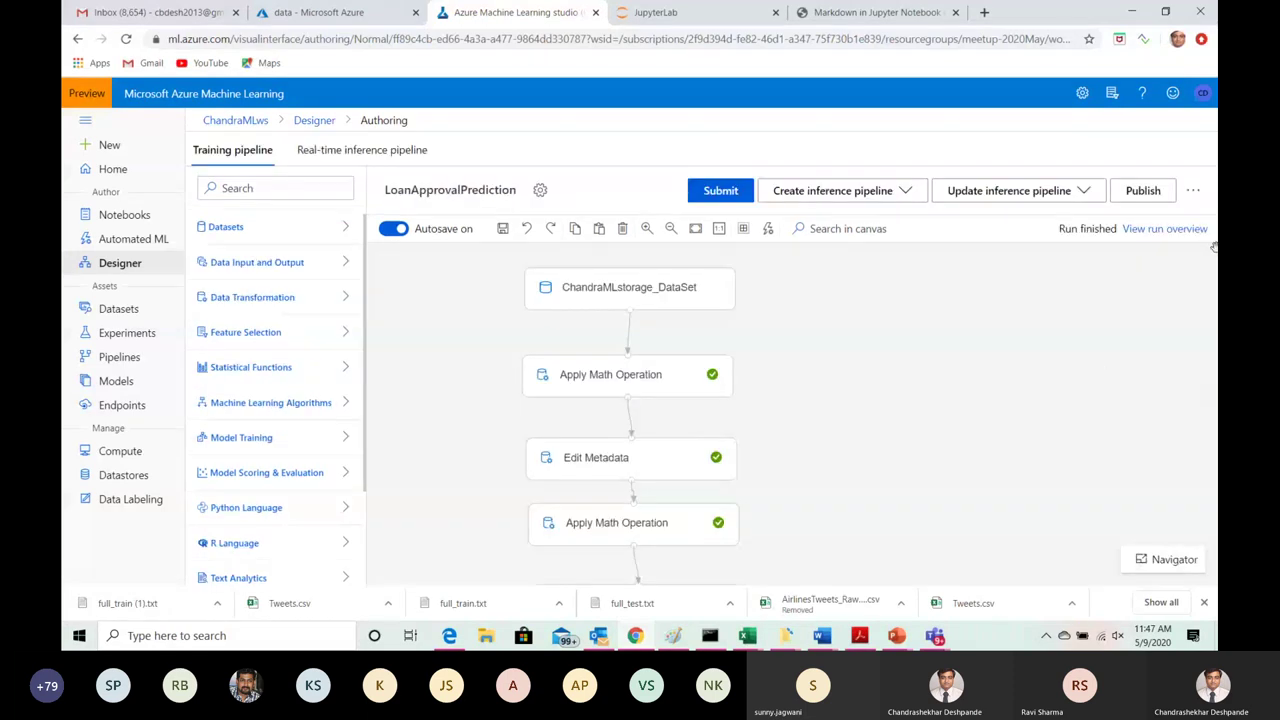
left_click_drag(777, 460, 777, 254)
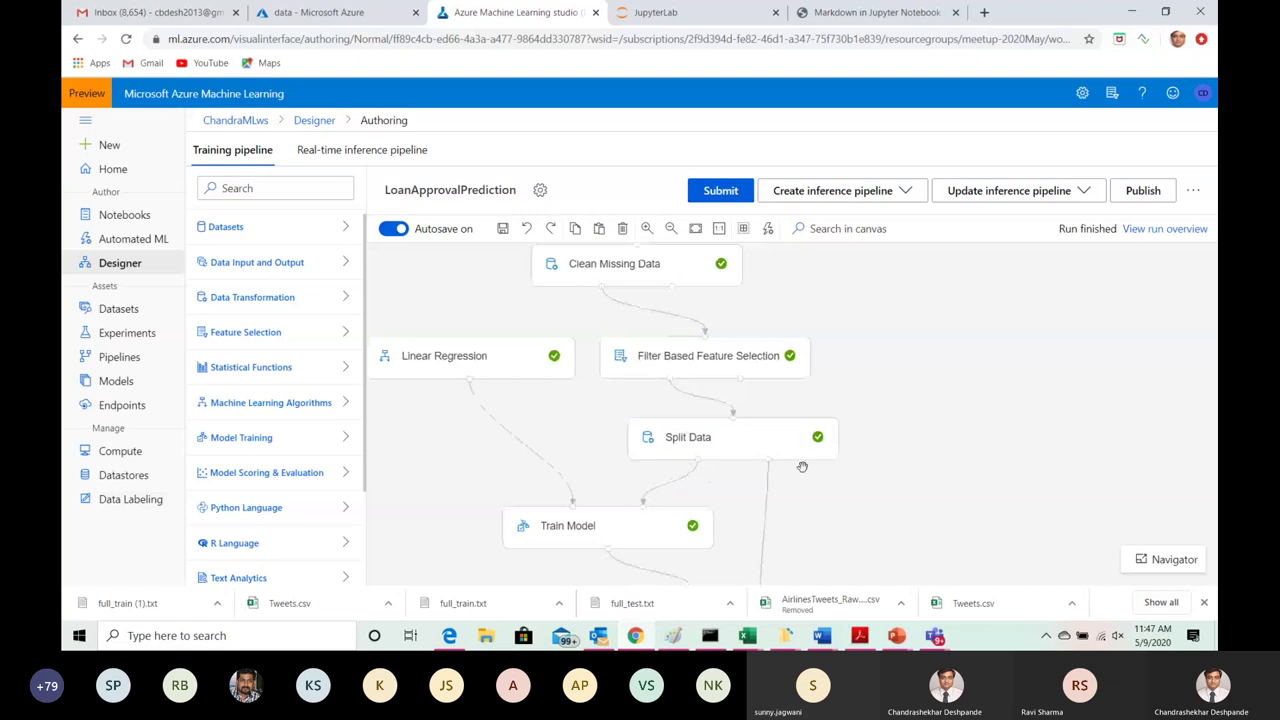
scroll(800, 528, "down", 3)
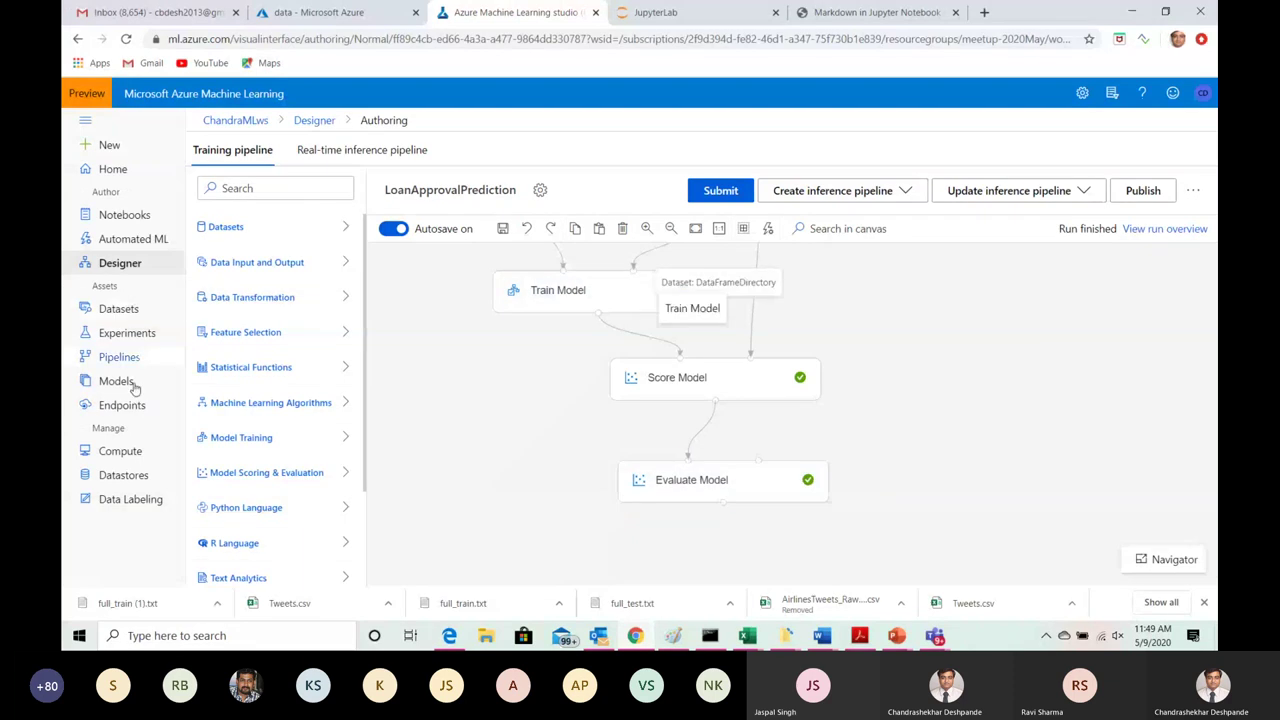
left_click(127, 456)
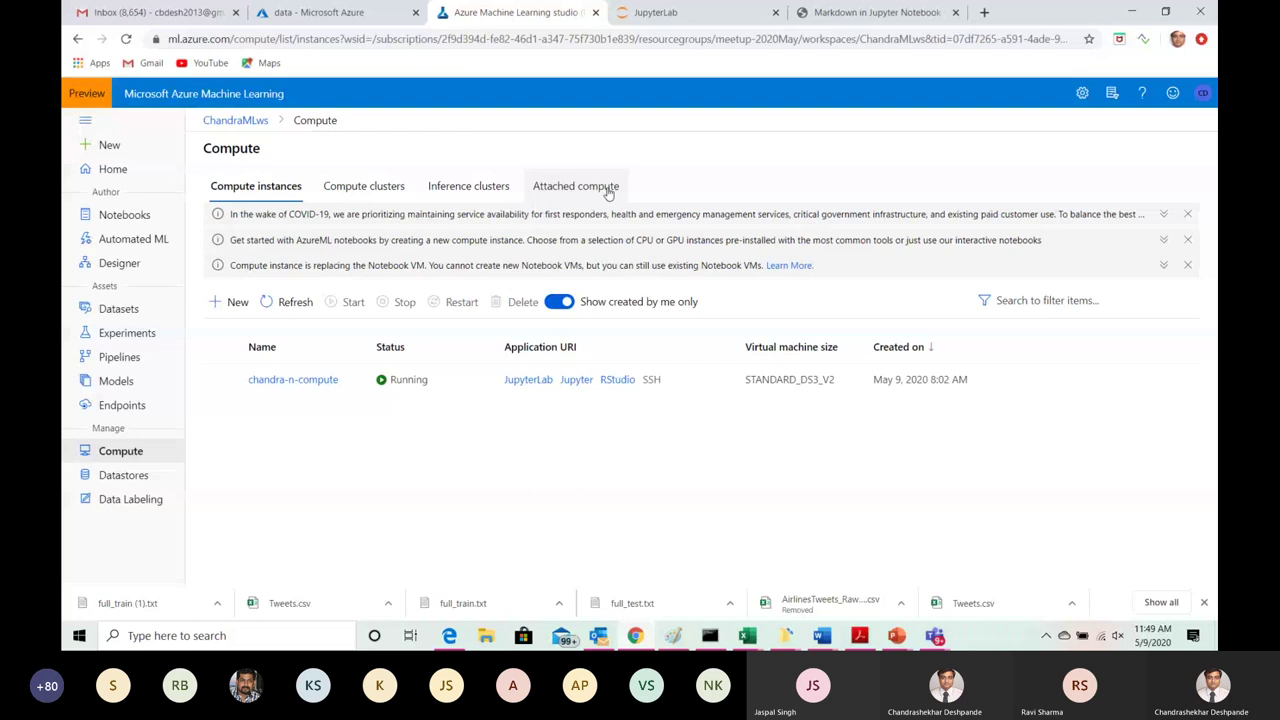
Step: Check the Inference clusters and empty Attached compute lists, then open a new browser tab
left_click(445, 190)
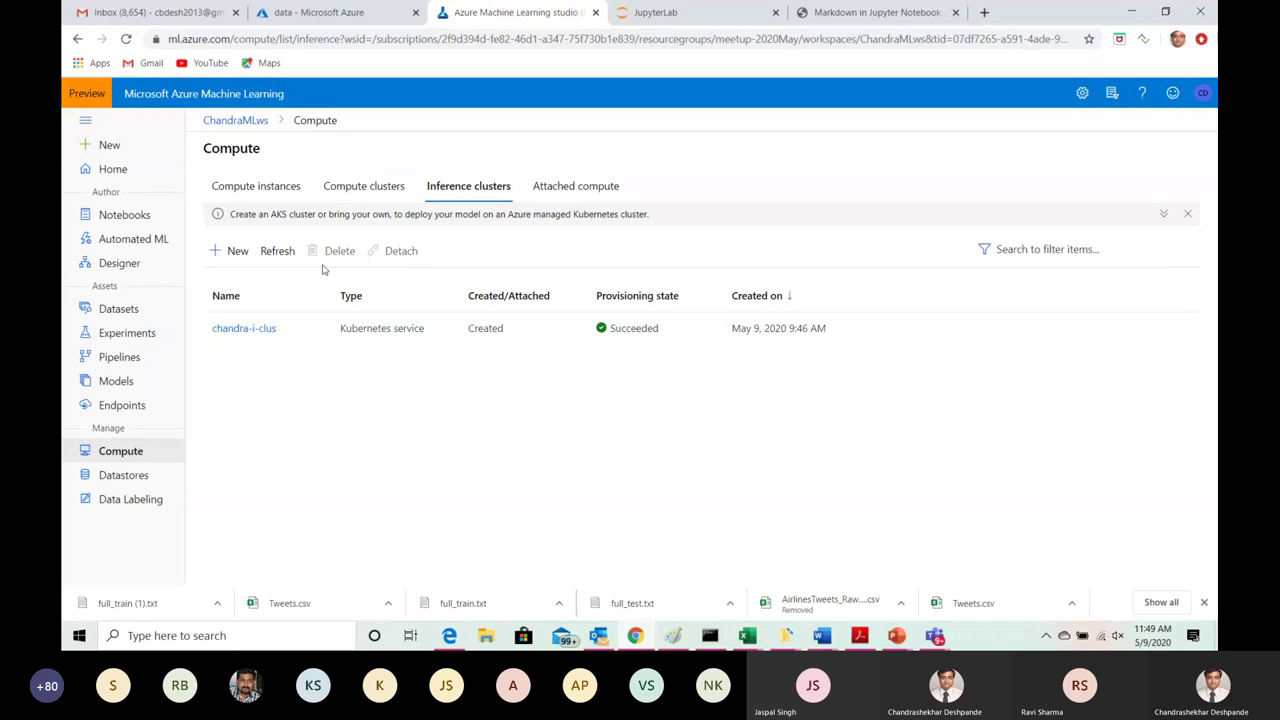
left_click(573, 194)
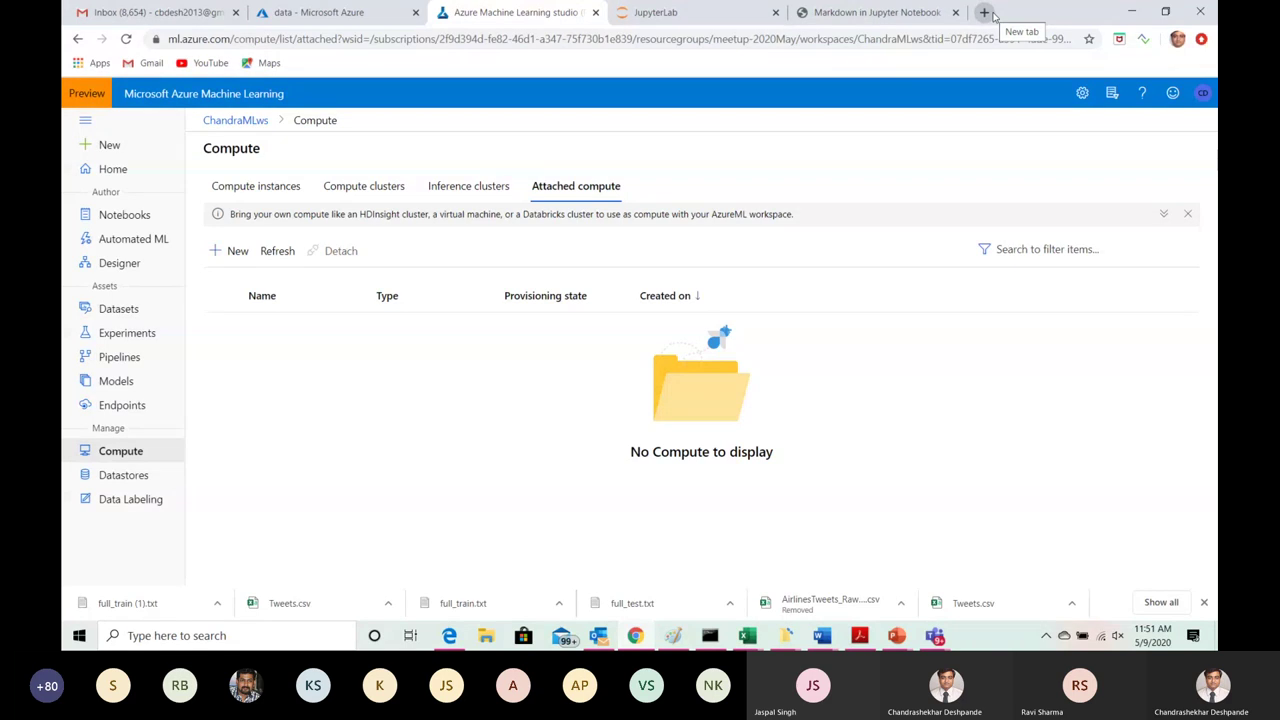
left_click(990, 13)
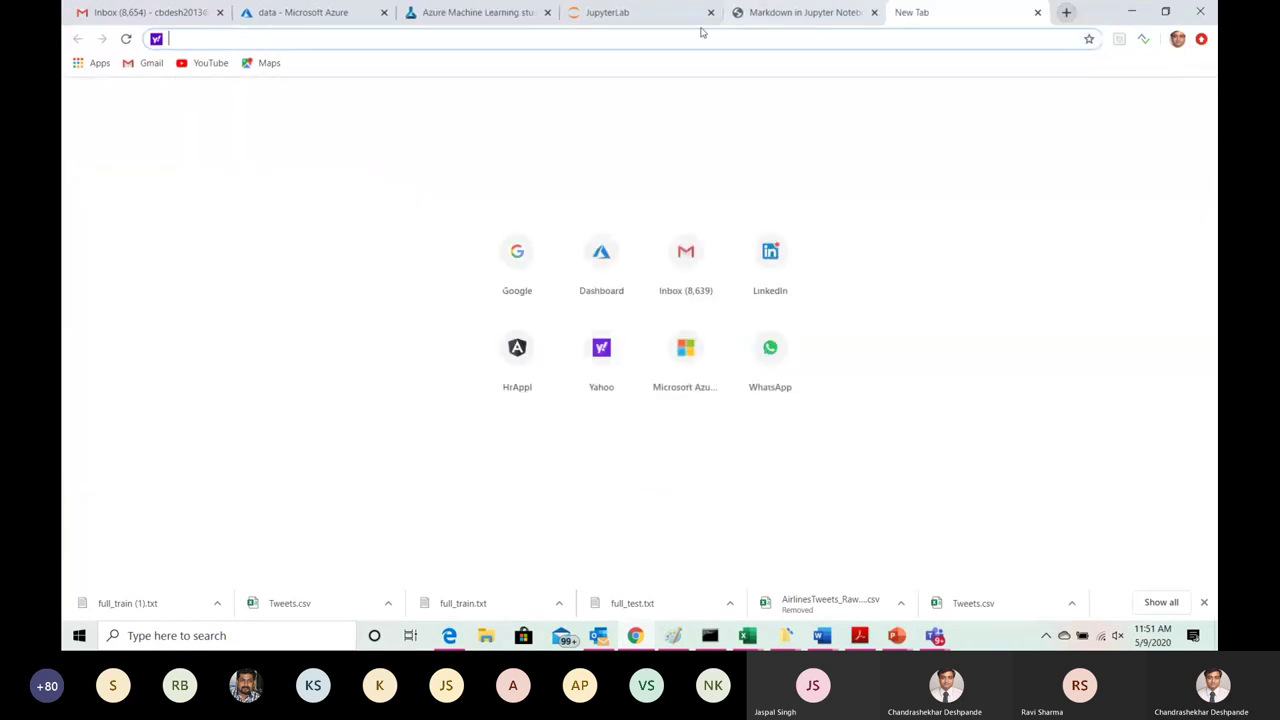
Step: Sign in at notebooks.azure.com to reach My Projects, then minimize the browser
type("not")
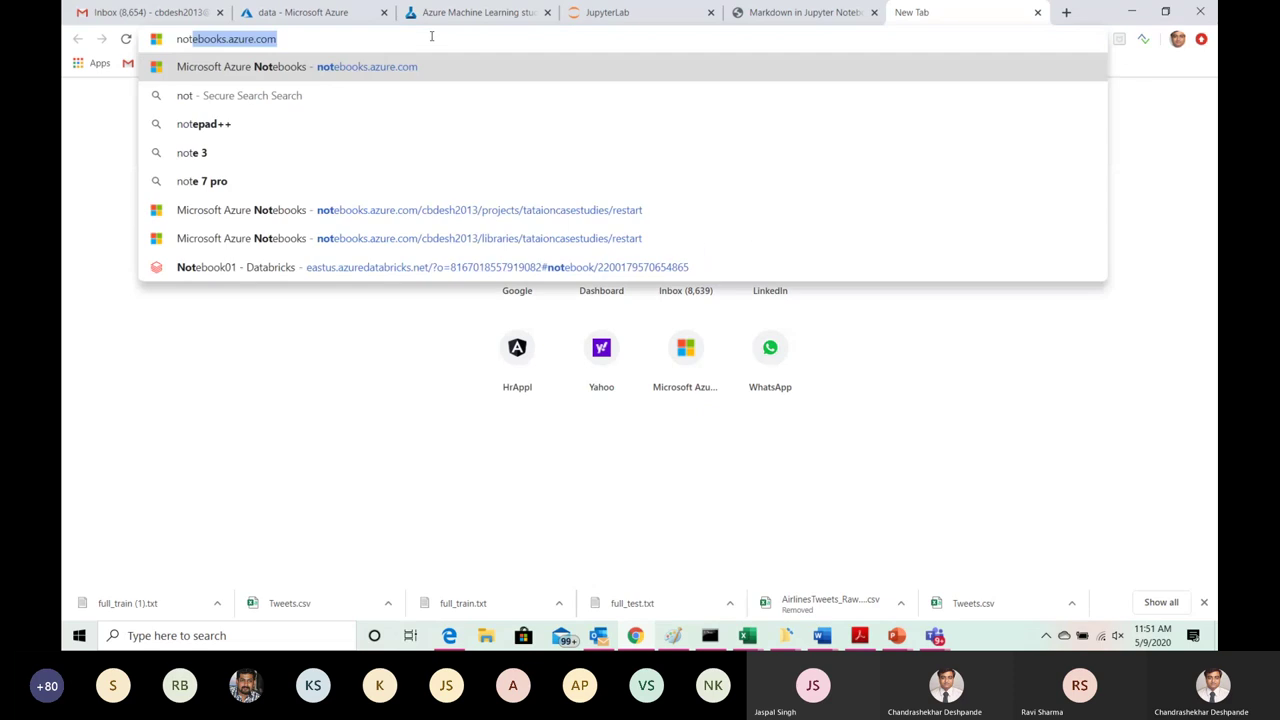
key("Return")
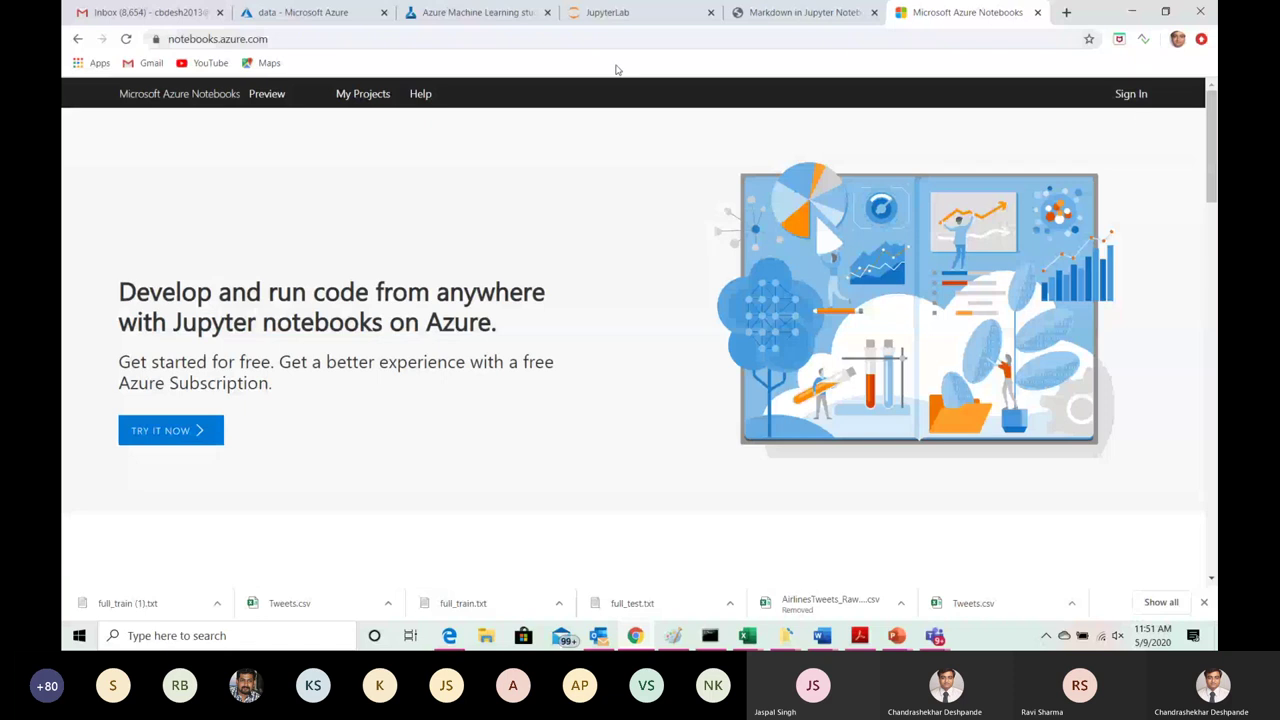
left_click_drag(1212, 113, 1212, 208)
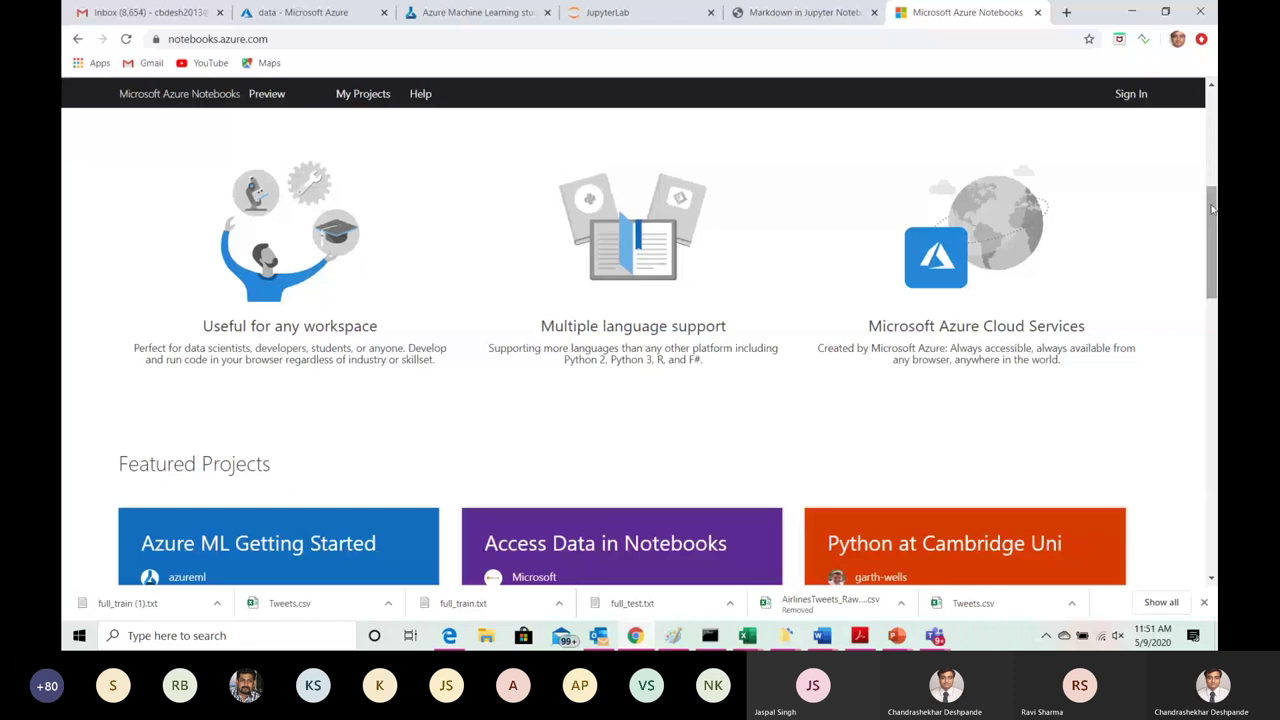
left_click(1130, 95)
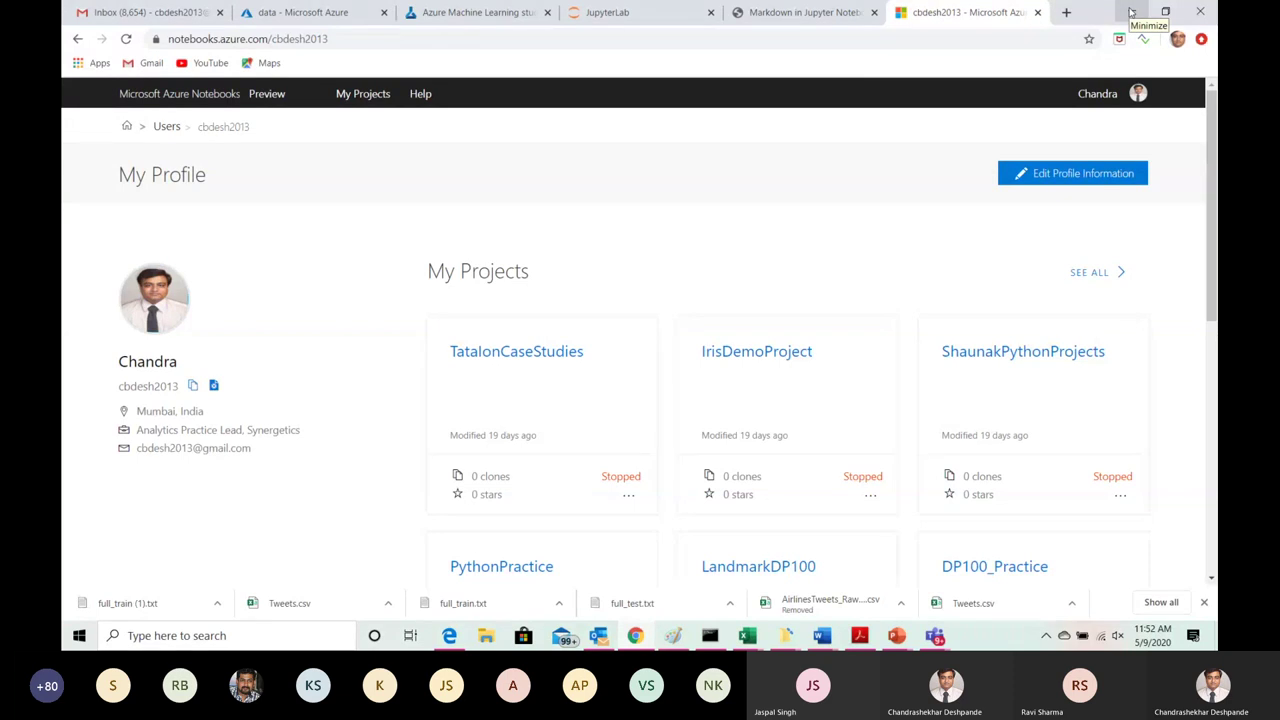
left_click(1131, 12)
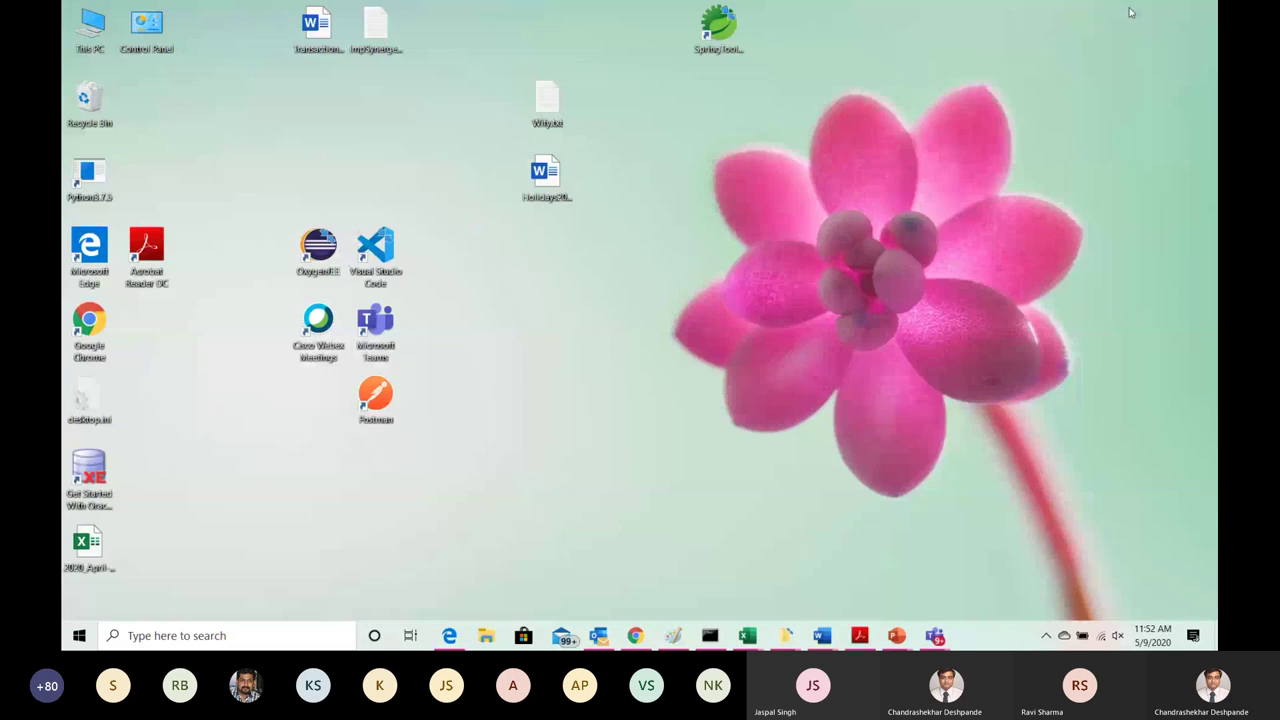
left_click(636, 636)
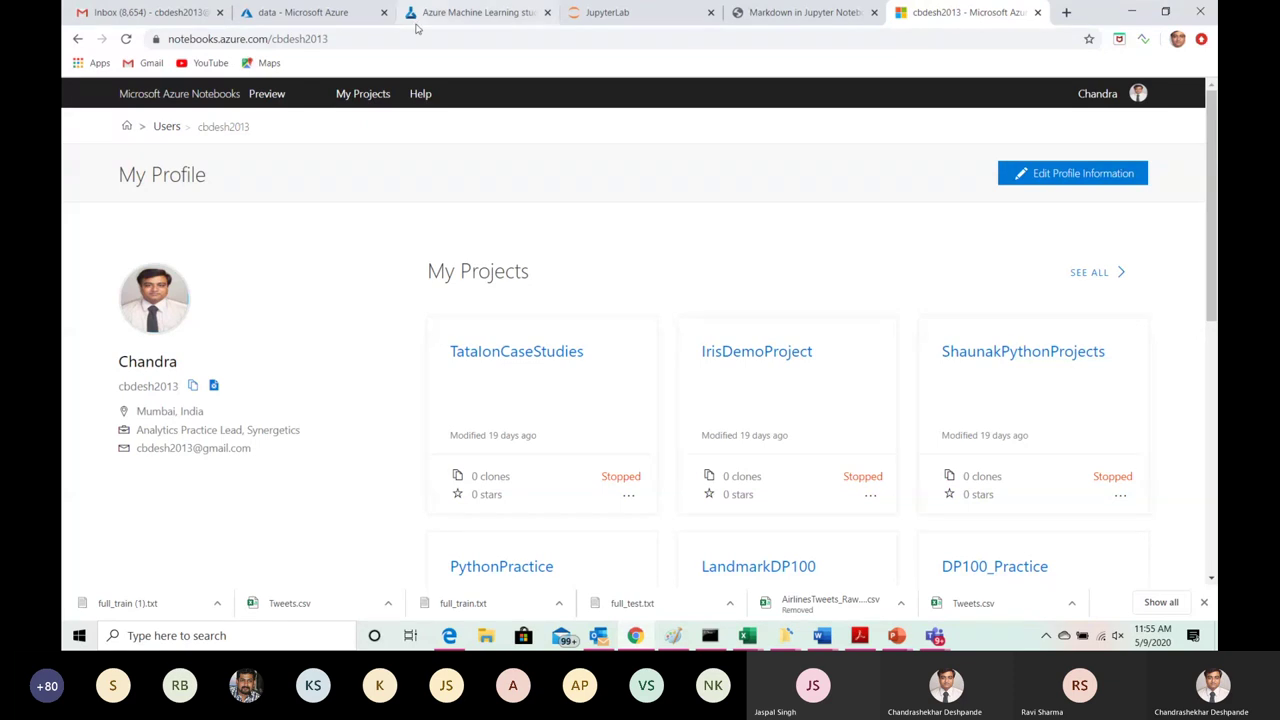
Step: Check the 'data' storage container holding LoanData_Raw.csv, then minimize Chrome and refresh the desktop
left_click(337, 14)
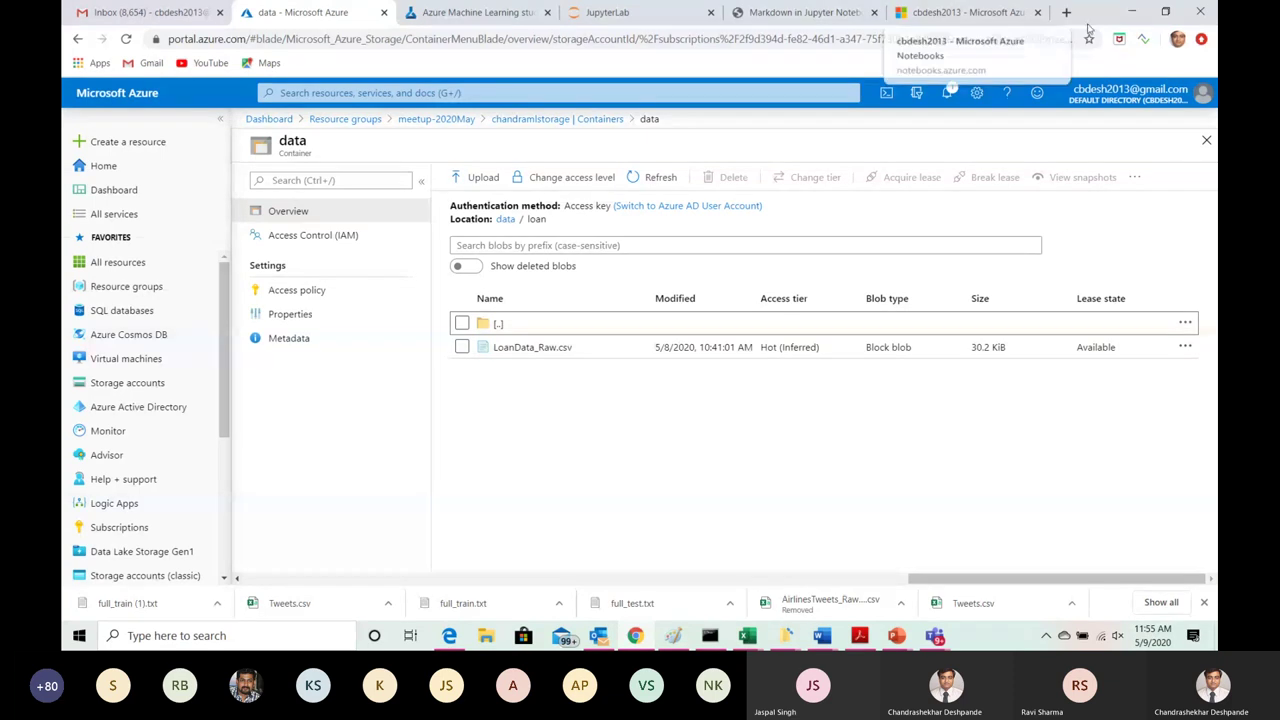
left_click(1131, 11)
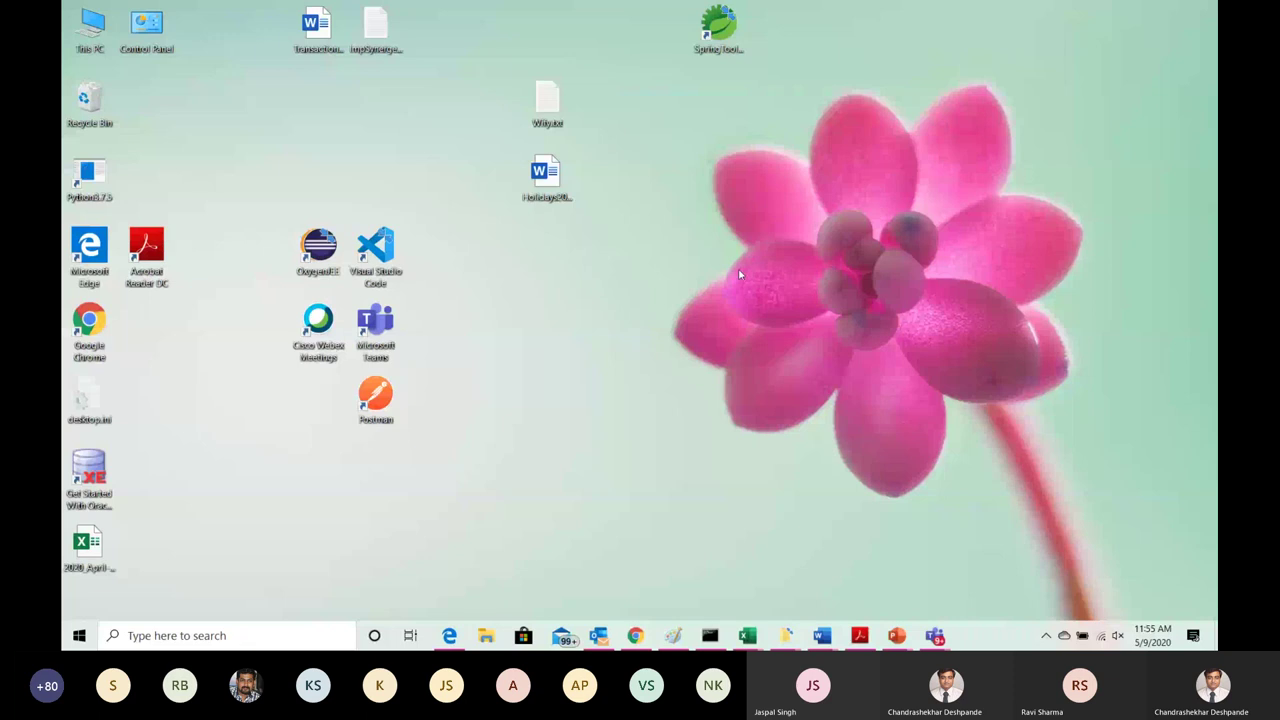
right_click(623, 238)
left_click(668, 280)
Step: Restore the cmd.exe console and scroll through its pip install output and Jupyter server log
left_click(707, 645)
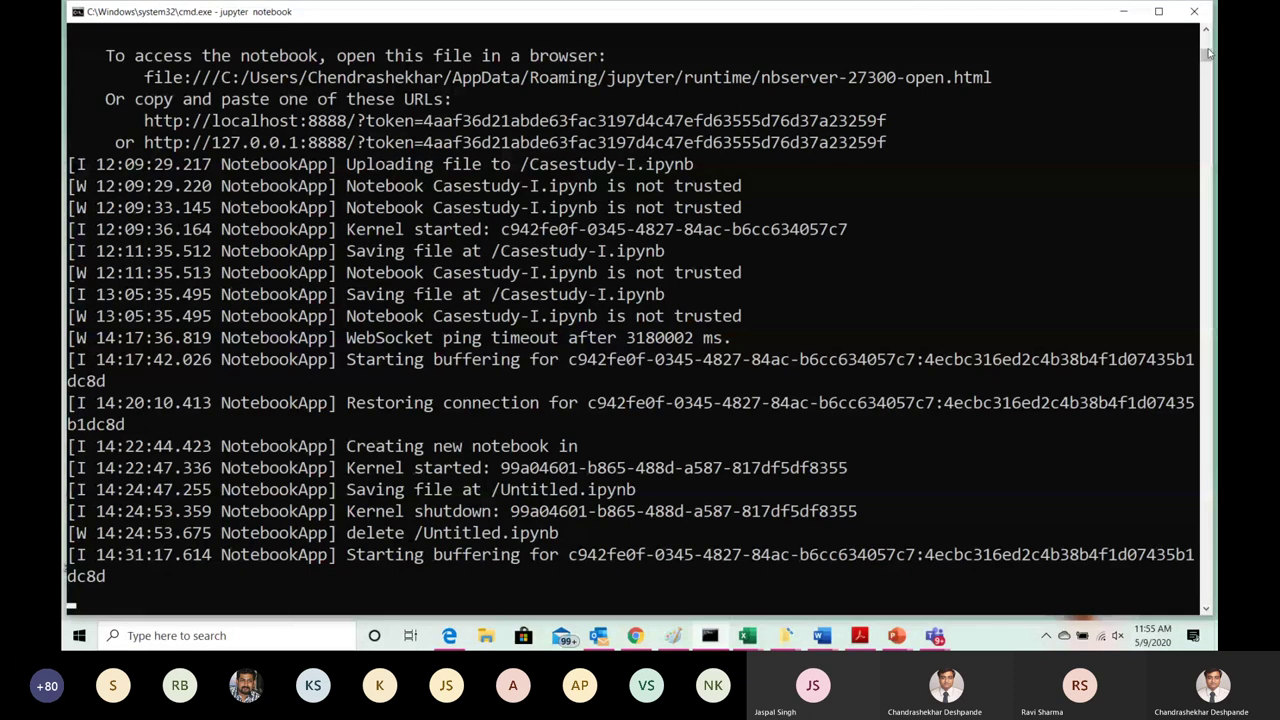
left_click_drag(1208, 52, 1206, 36)
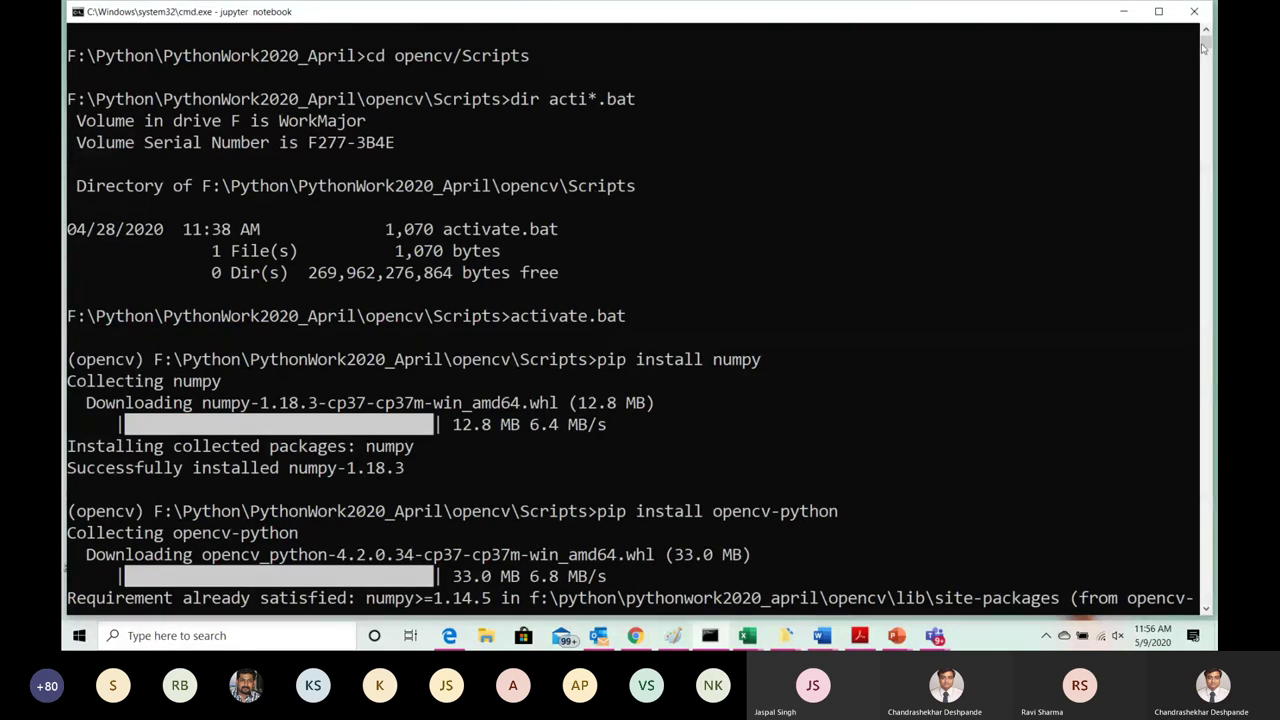
left_click_drag(1206, 46, 1206, 57)
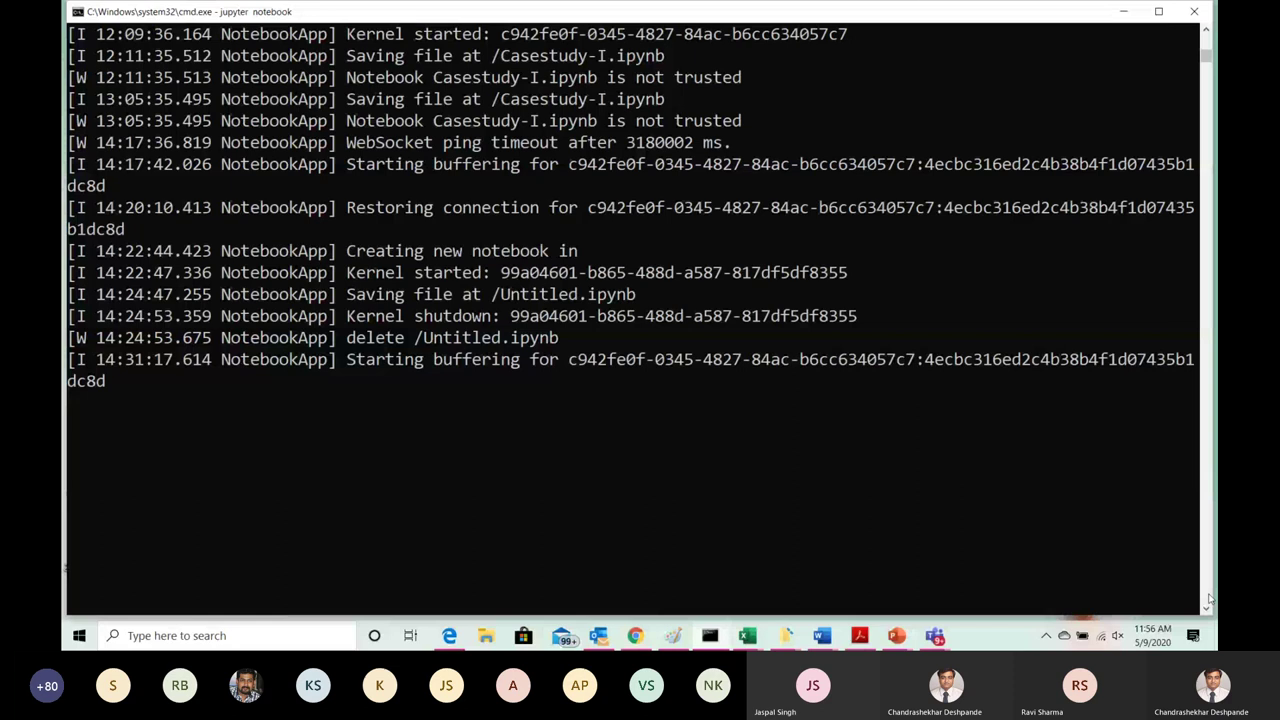
left_click(1207, 34)
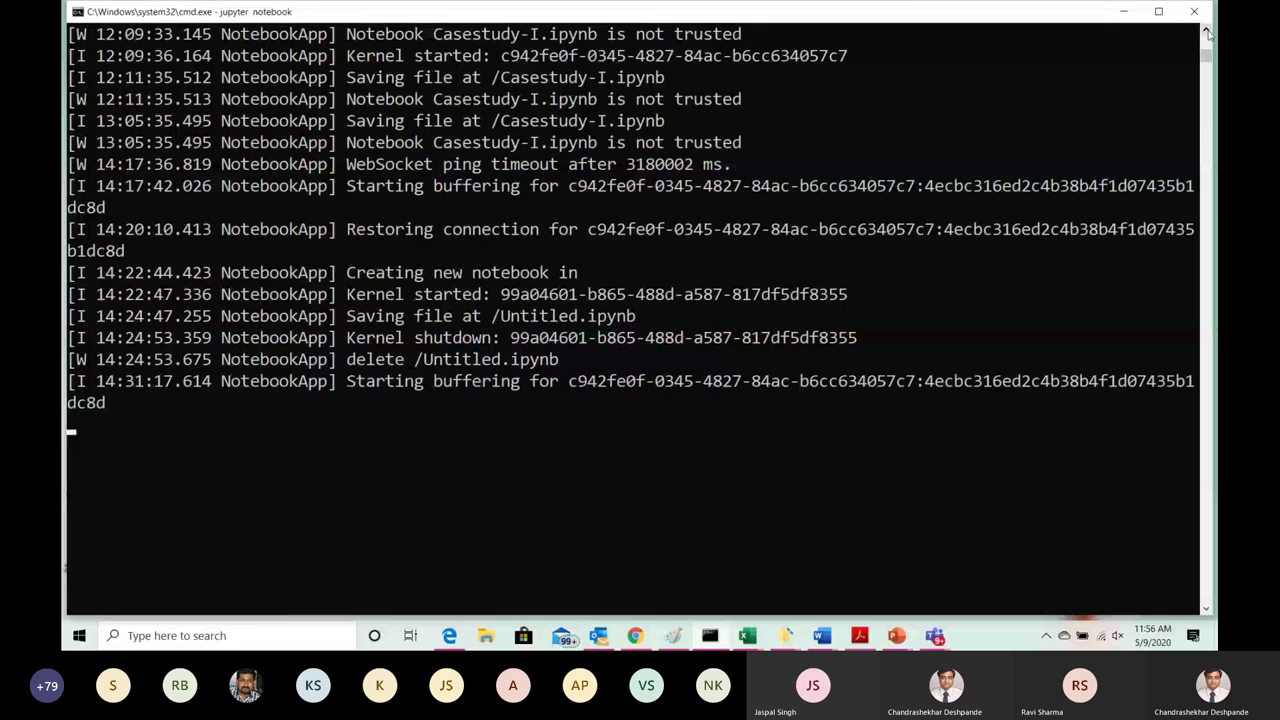
Step: Copy the Jupyter server's localhost:8888 URL via Edit > Copy, minimize the console, and switch to Edge
left_click(1206, 32)
left_click(1206, 32)
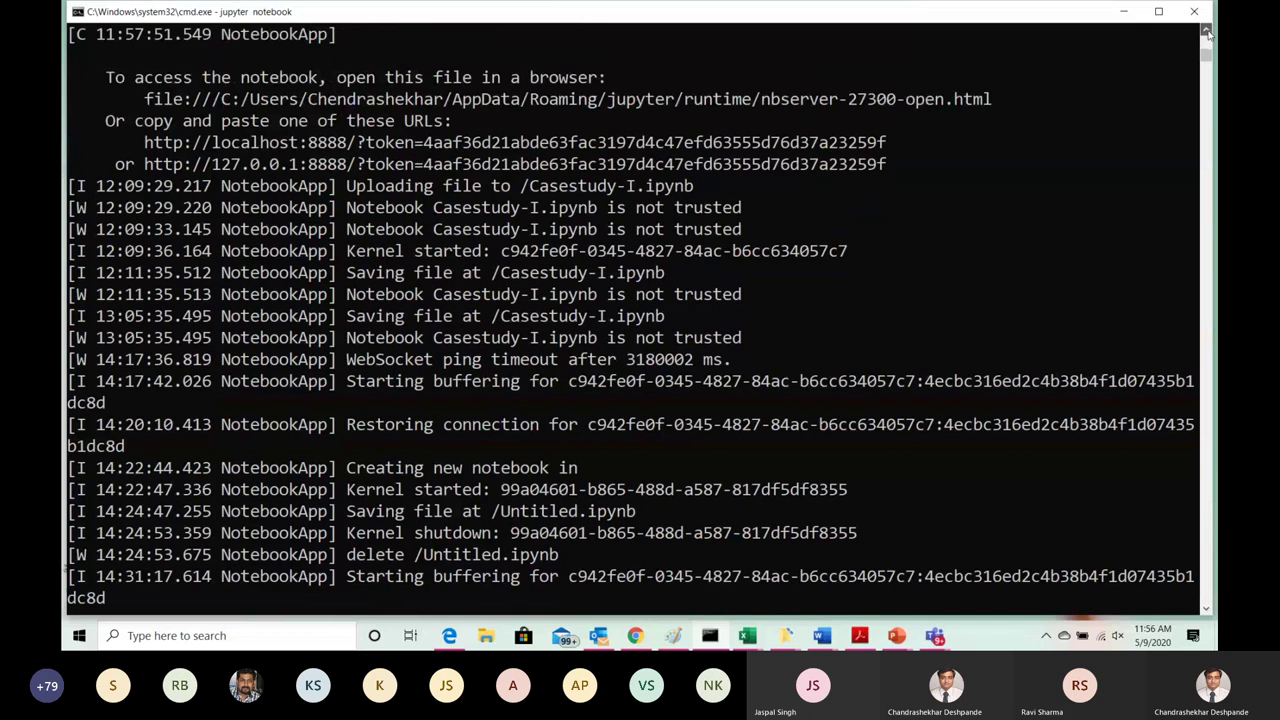
left_click(1206, 32)
left_click(1206, 32)
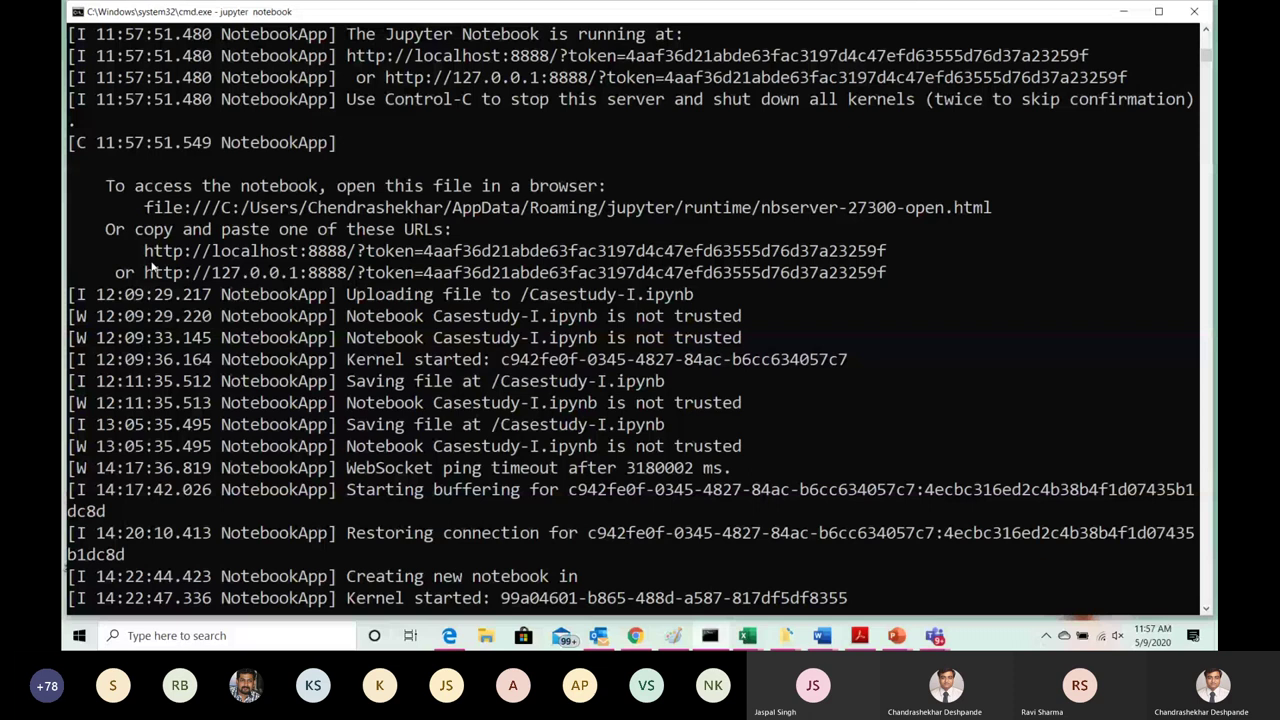
left_click_drag(145, 251, 886, 252)
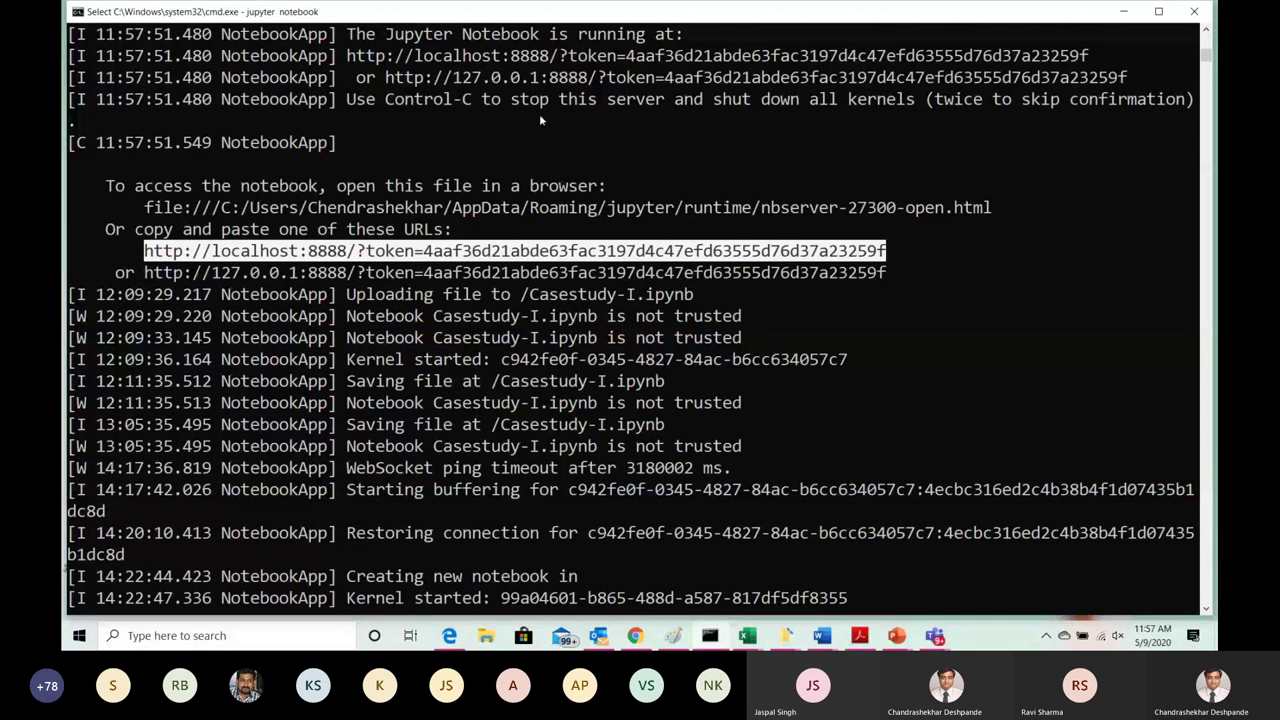
left_click(77, 11)
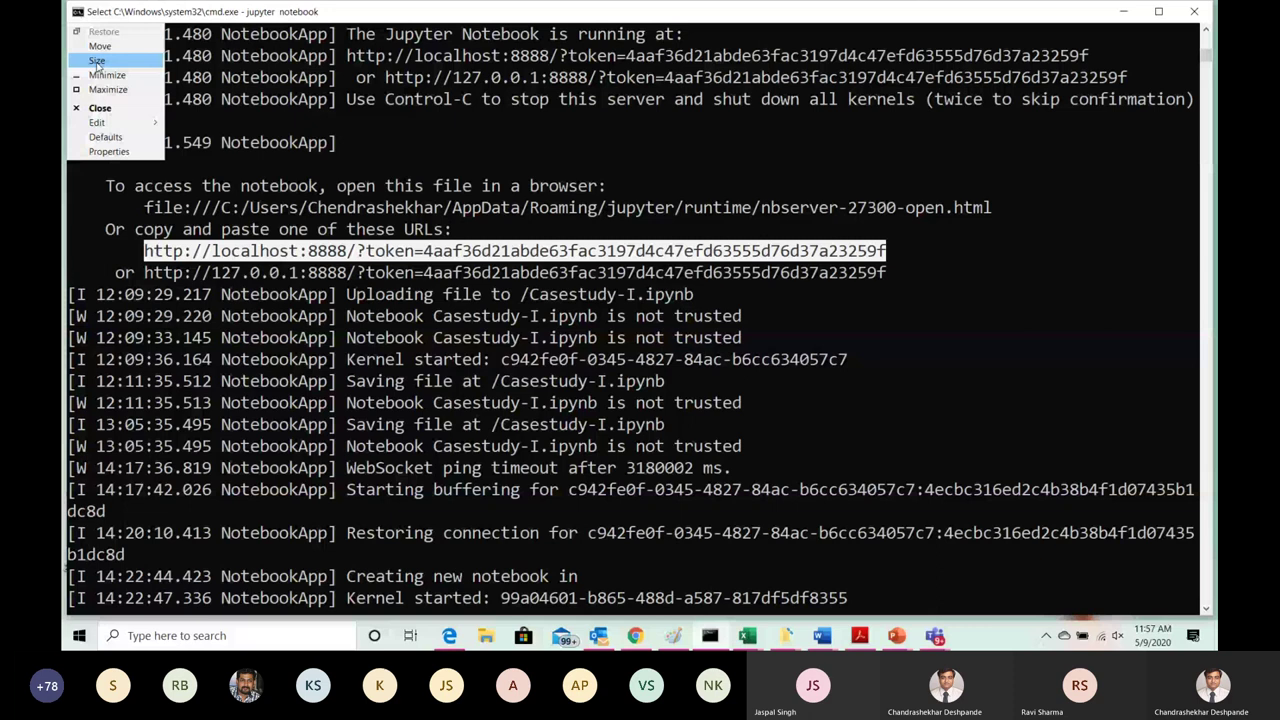
mouse_move(96, 122)
left_click(200, 137)
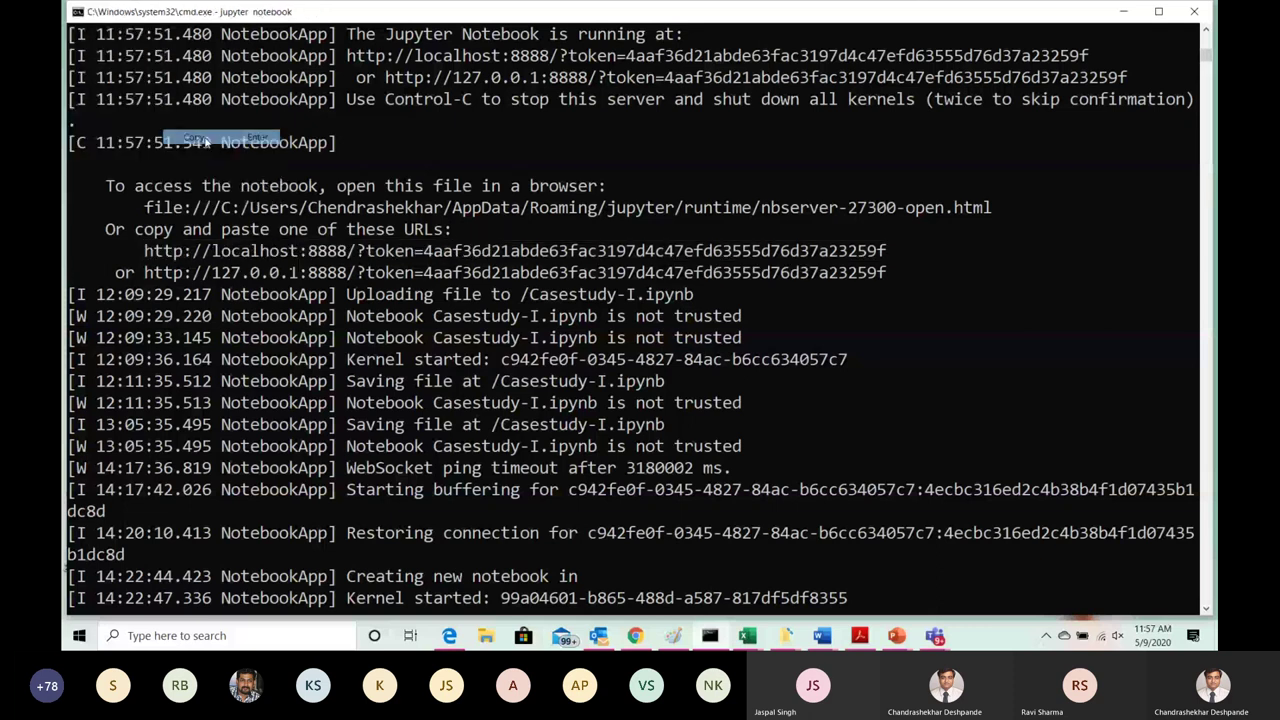
key("super+d")
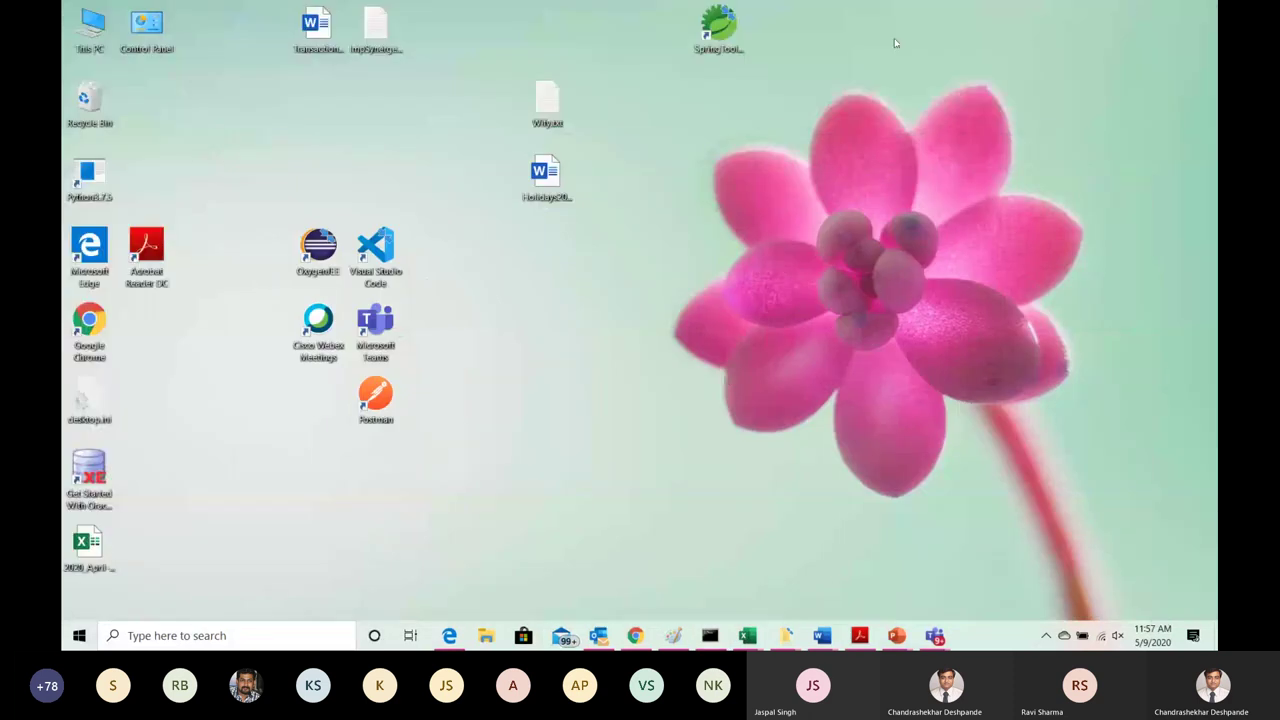
left_click(449, 635)
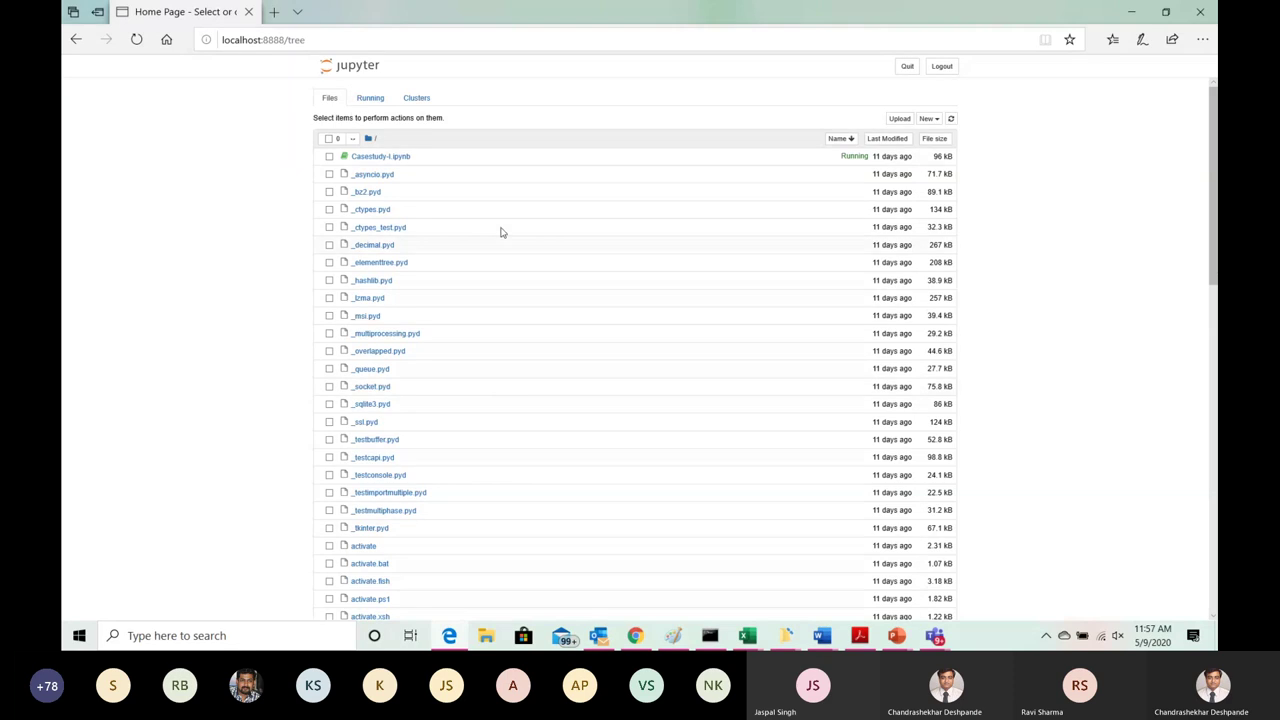
Step: Open Casestudy-I.ipynb from the Jupyter home file list
left_click(403, 158)
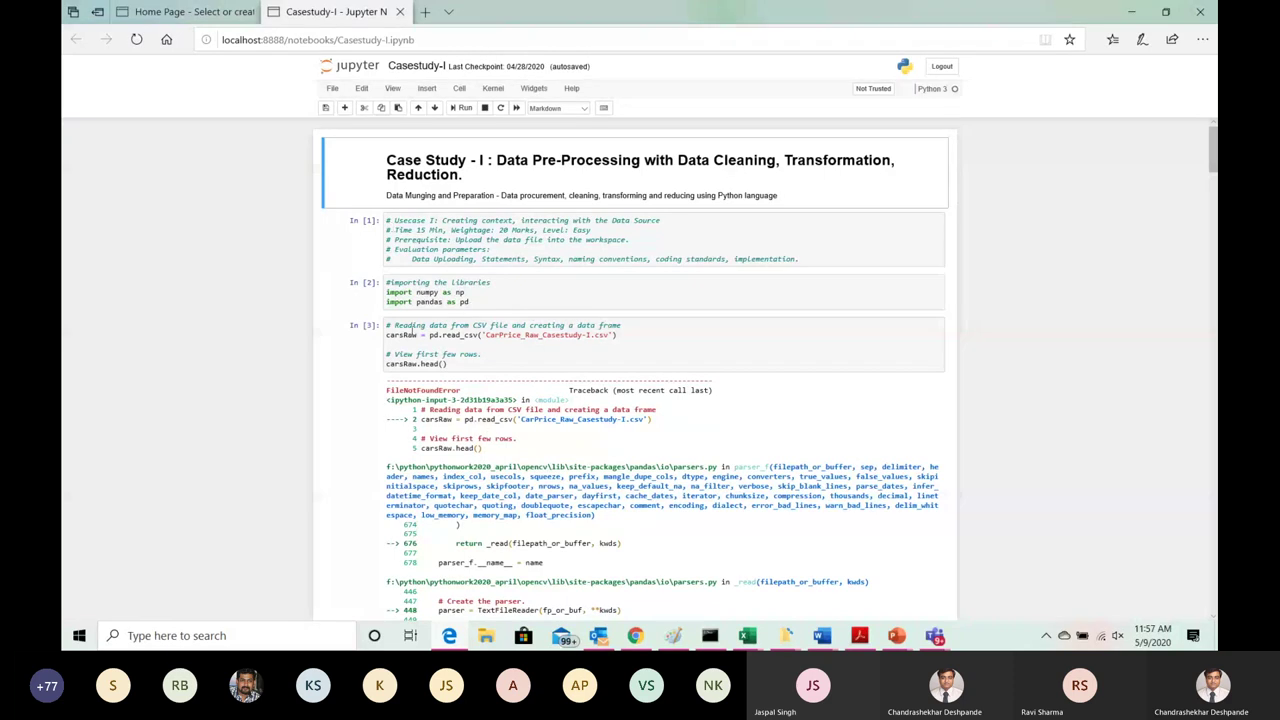
Step: Select the 'import numpy as np' line in cell In [2], then move to the read_csv cell In [3]
left_click(418, 291)
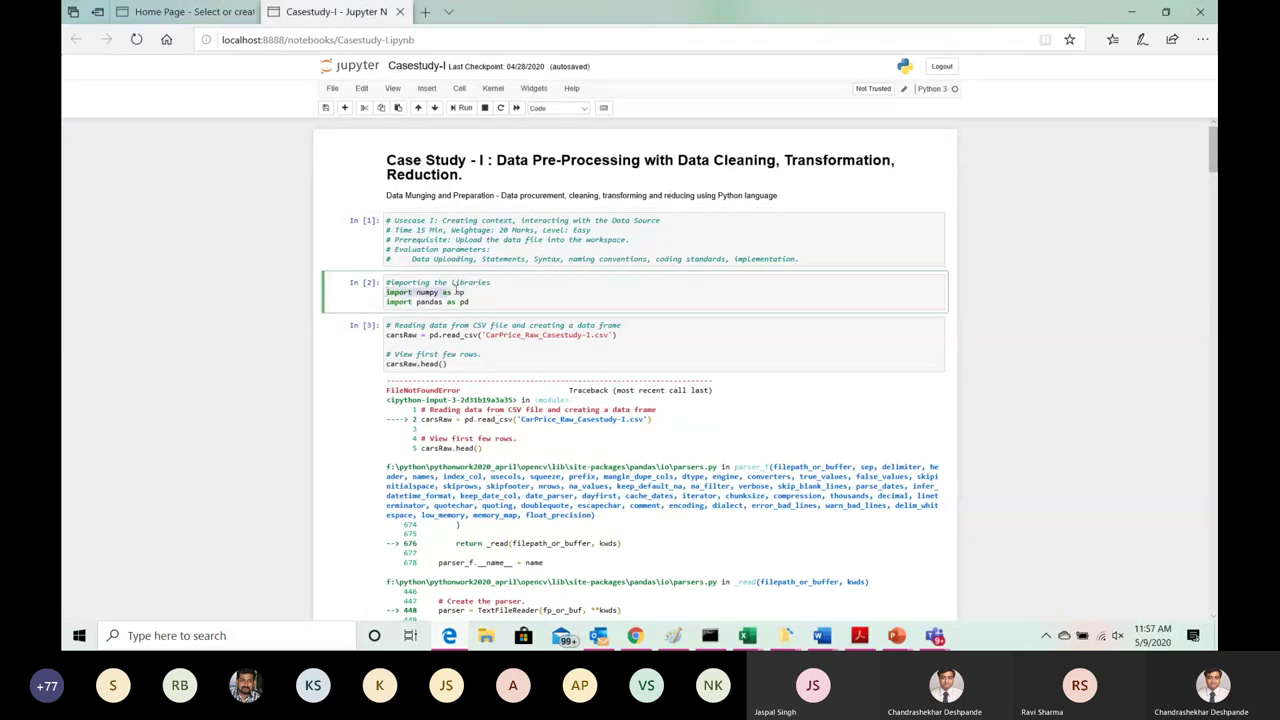
triple_click(481, 289)
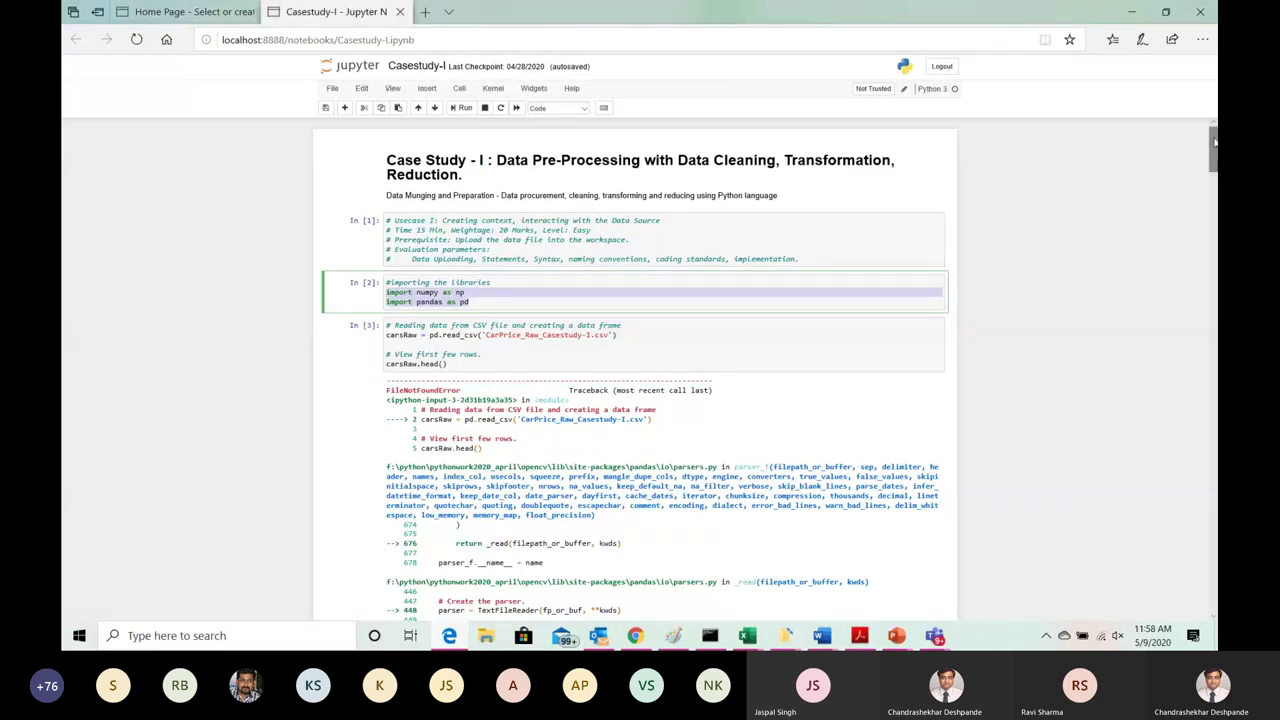
scroll(1212, 150, "down", 1)
left_click_drag(1212, 150, 1212, 140)
left_click(564, 366)
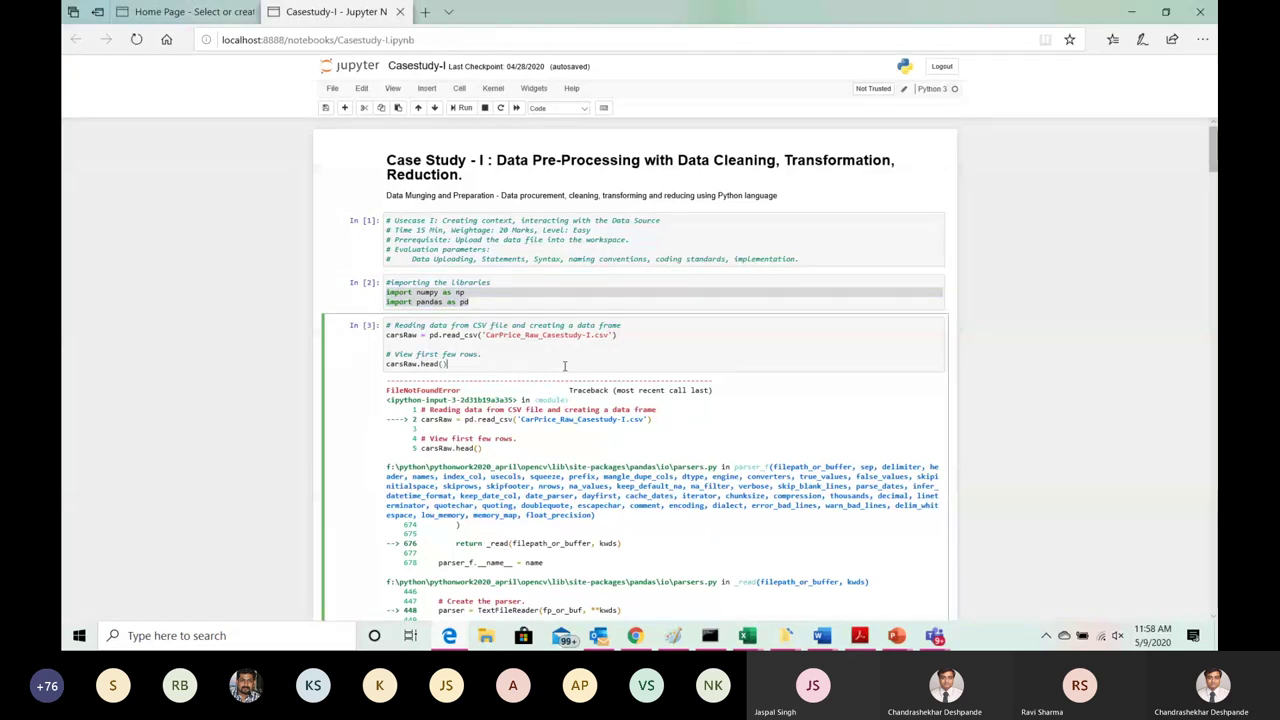